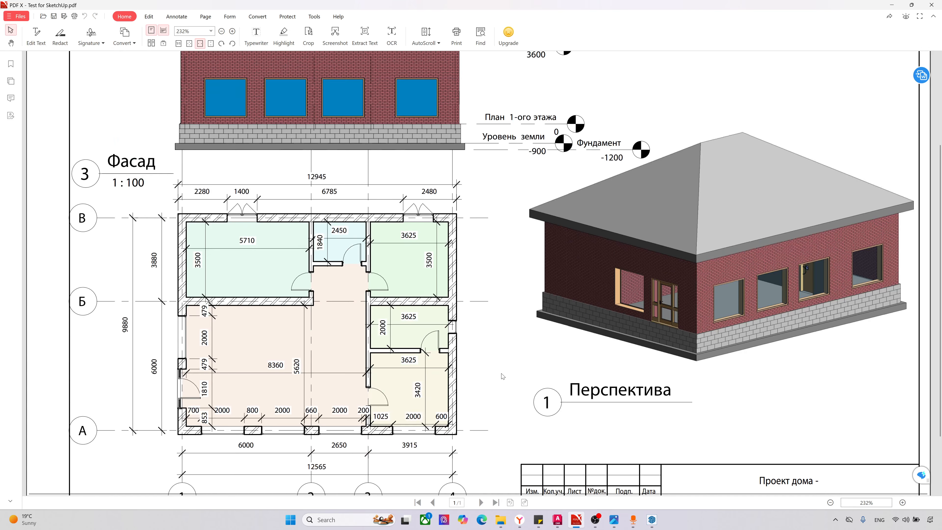
Step: Review the facade, floor plan and perspective of the house in the PDF and switch to the empty SketchUp model
{"action": "scroll", "coordinate": [503, 375], "scroll_direction": "down", "scroll_amount": 2}
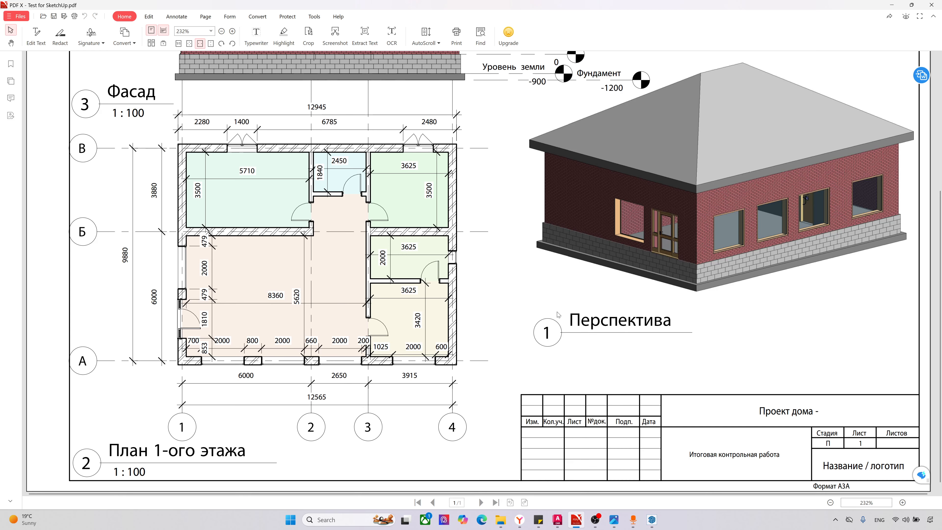
{"action": "scroll", "coordinate": [558, 315], "scroll_direction": "up", "scroll_amount": 1}
{"action": "scroll", "coordinate": [558, 314], "scroll_direction": "up", "scroll_amount": 3}
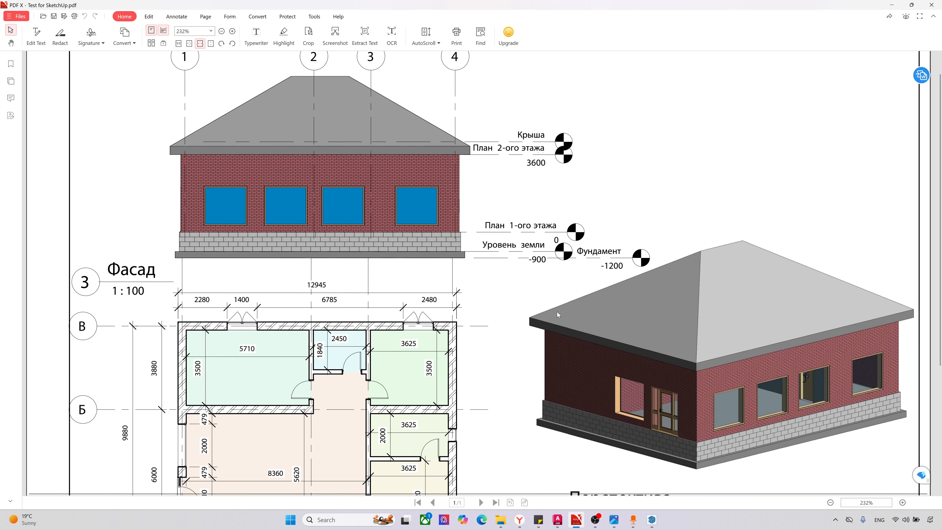
{"action": "scroll", "coordinate": [557, 312], "scroll_direction": "down", "scroll_amount": 3}
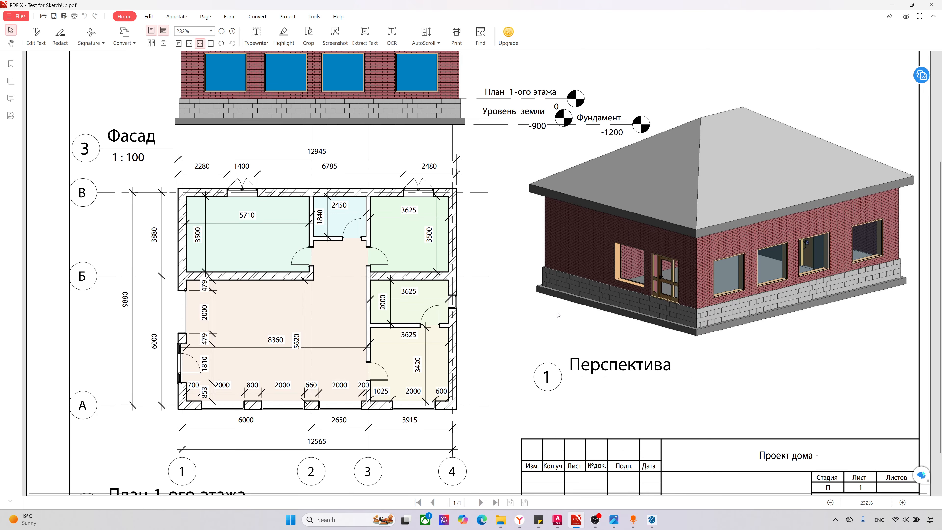
{"action": "scroll", "coordinate": [559, 314], "scroll_direction": "up", "scroll_amount": 2}
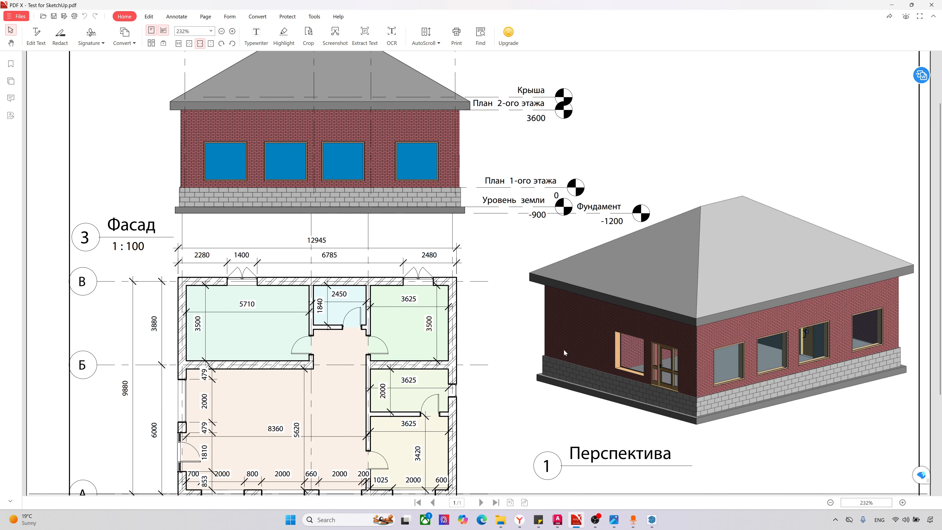
{"action": "mouse_move", "coordinate": [574, 520]}
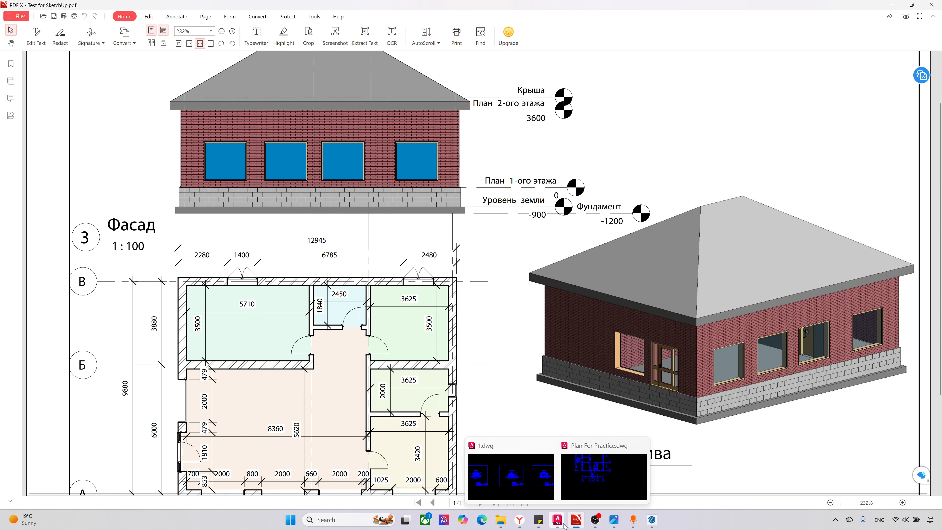
{"action": "left_click", "coordinate": [655, 523]}
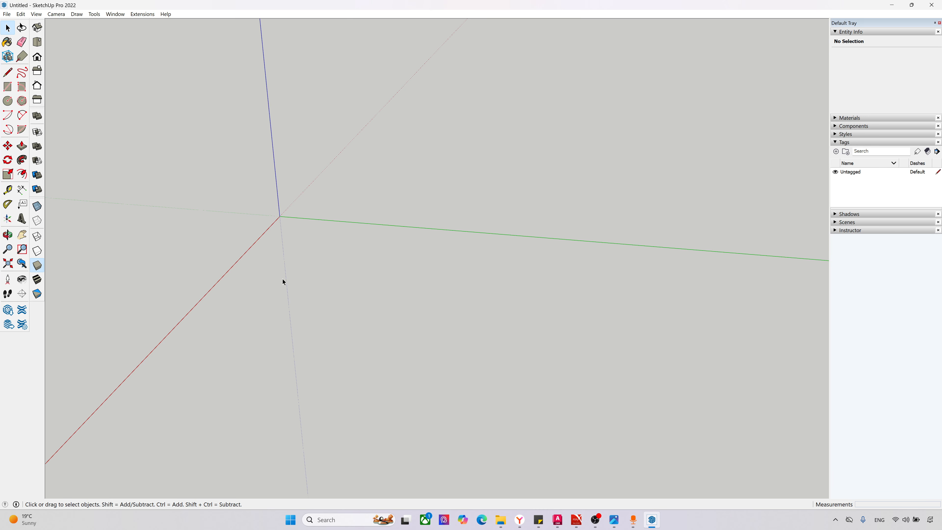
Step: Draw two separate ground rectangles beside the green axis, about 3474 × 4092 mm and about 3100 × 4800 mm
{"action": "scroll", "coordinate": [322, 386], "scroll_direction": "down", "scroll_amount": 3}
{"action": "middle_click_drag", "start_coordinate": [324, 378], "coordinate": [276, 289]}
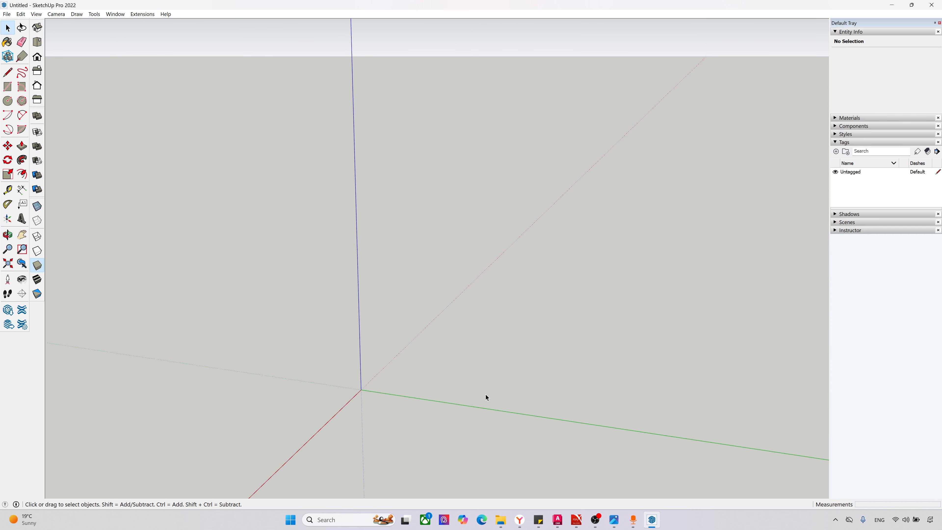
{"action": "scroll", "coordinate": [527, 412], "scroll_direction": "up", "scroll_amount": 5}
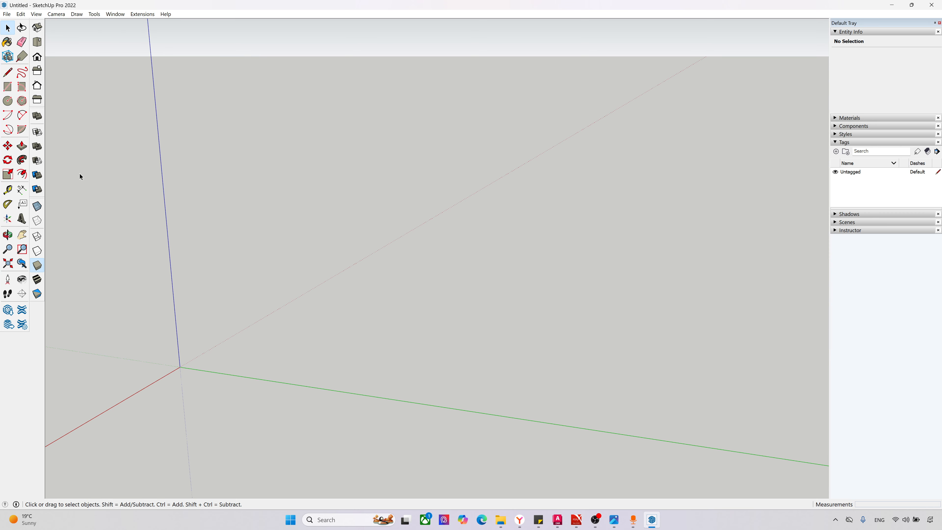
{"action": "left_click", "coordinate": [8, 87]}
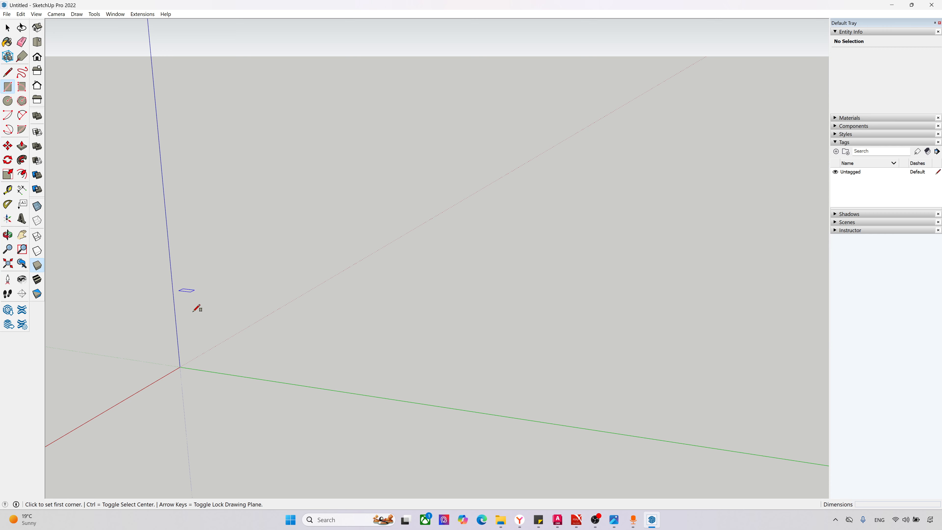
{"action": "left_click", "coordinate": [204, 363]}
{"action": "left_click", "coordinate": [403, 337]}
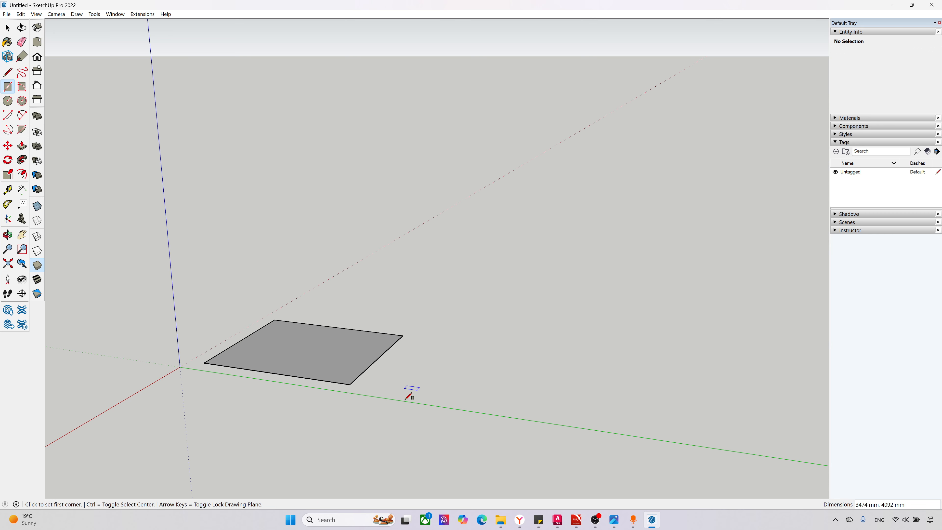
{"action": "left_click", "coordinate": [402, 389]}
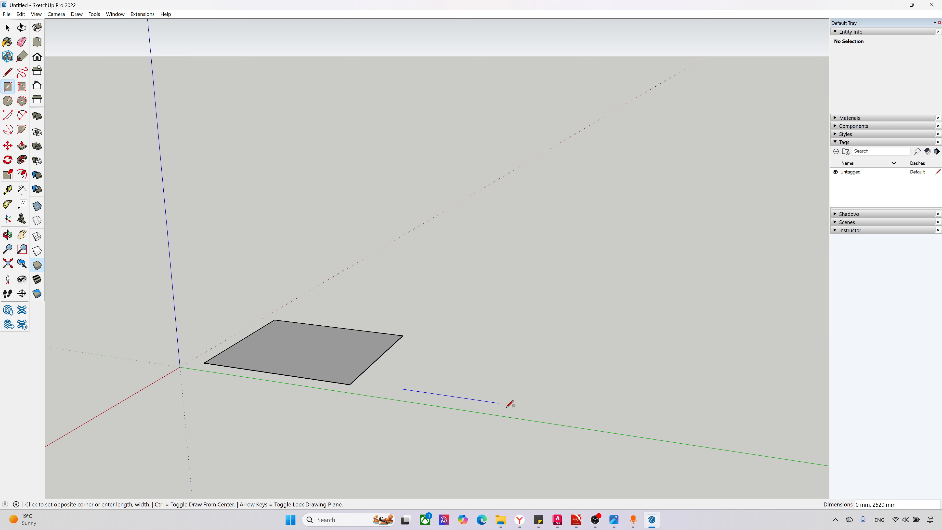
{"action": "left_click", "coordinate": [624, 365]}
Step: Push/Pull both rectangles upward into boxes, the first about 1930 mm high and the second about 2054 mm high
{"action": "key", "text": "p"}
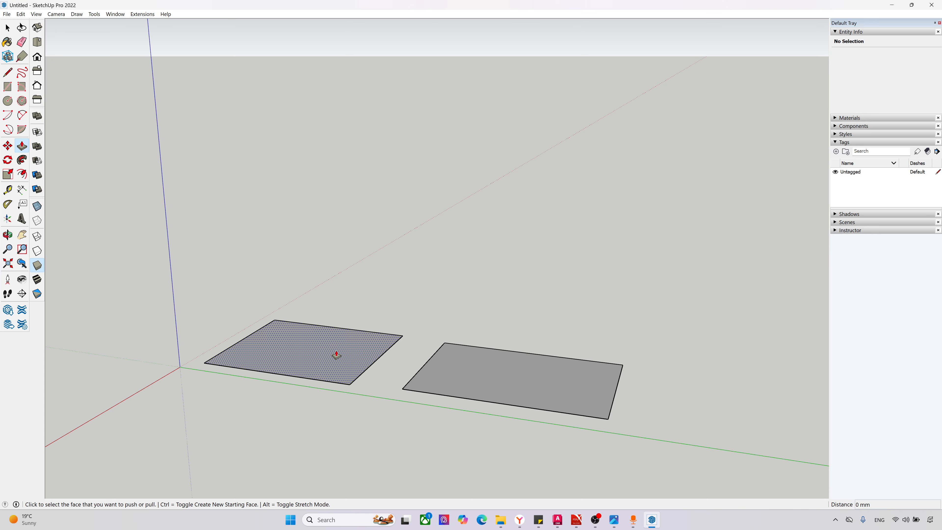
{"action": "left_click", "coordinate": [337, 355]}
{"action": "left_click", "coordinate": [309, 284]}
{"action": "left_click", "coordinate": [475, 387]}
{"action": "left_click", "coordinate": [476, 293]}
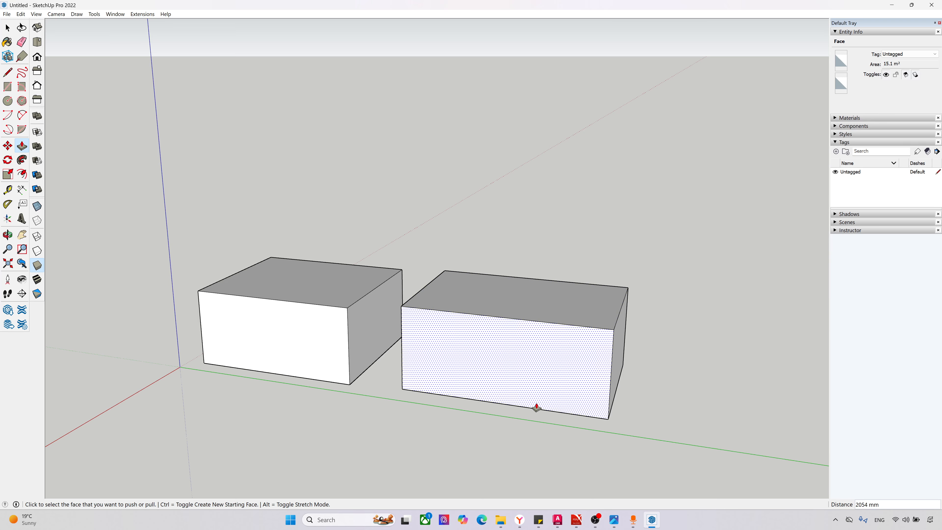
Step: Select individual edges and faces of the box nearest the origin, and its front face together with the bounding edges
{"action": "middle_click_drag", "start_coordinate": [537, 408], "coordinate": [506, 395]}
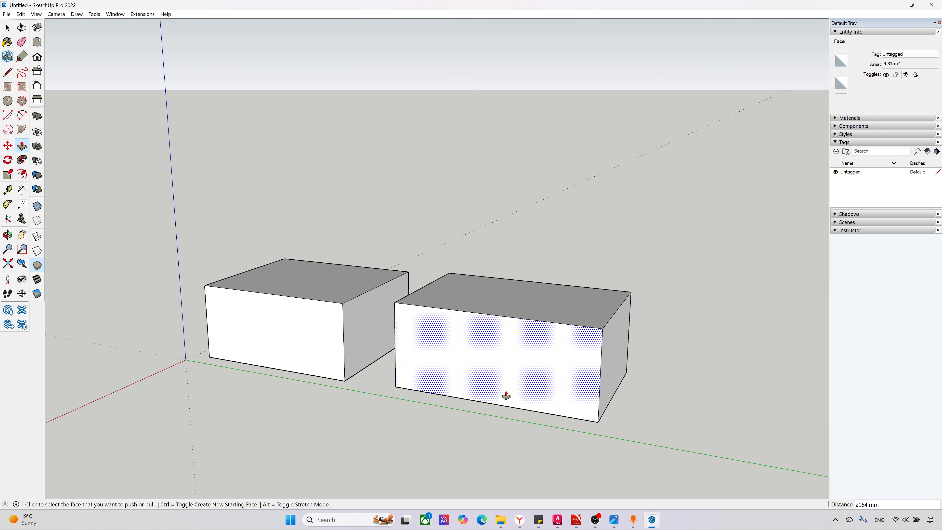
{"action": "scroll", "coordinate": [492, 385], "scroll_direction": "up", "scroll_amount": 2}
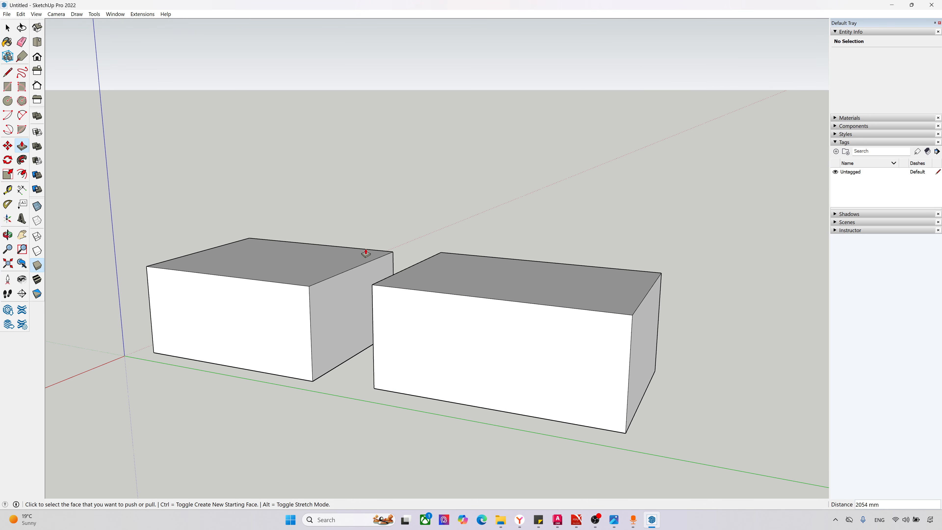
{"action": "key", "text": "space"}
{"action": "left_click", "coordinate": [285, 316]}
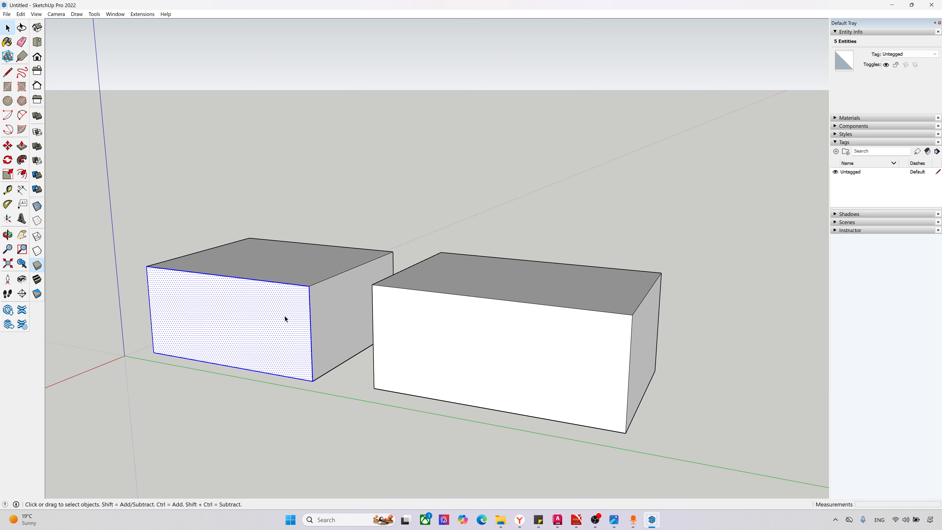
{"action": "left_click", "coordinate": [275, 381]}
{"action": "scroll", "coordinate": [275, 381], "scroll_direction": "up", "scroll_amount": 3}
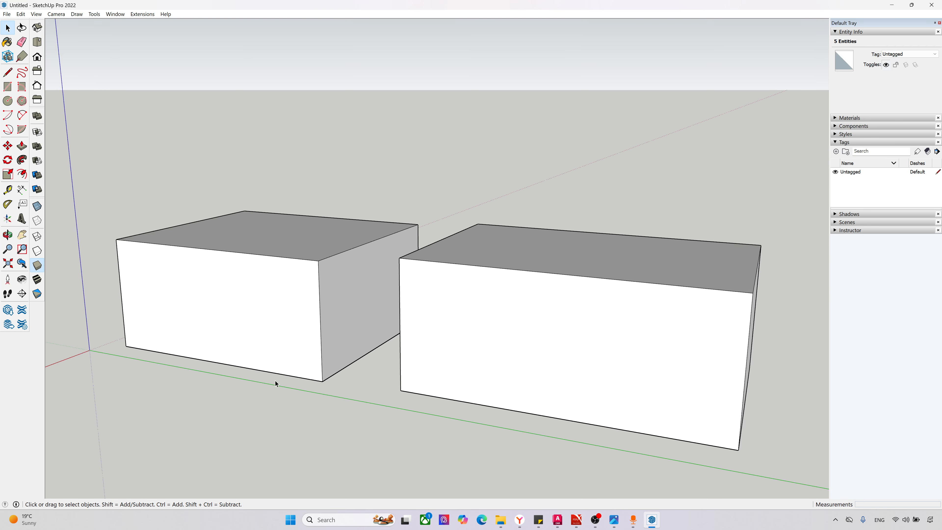
{"action": "left_click", "coordinate": [326, 346]}
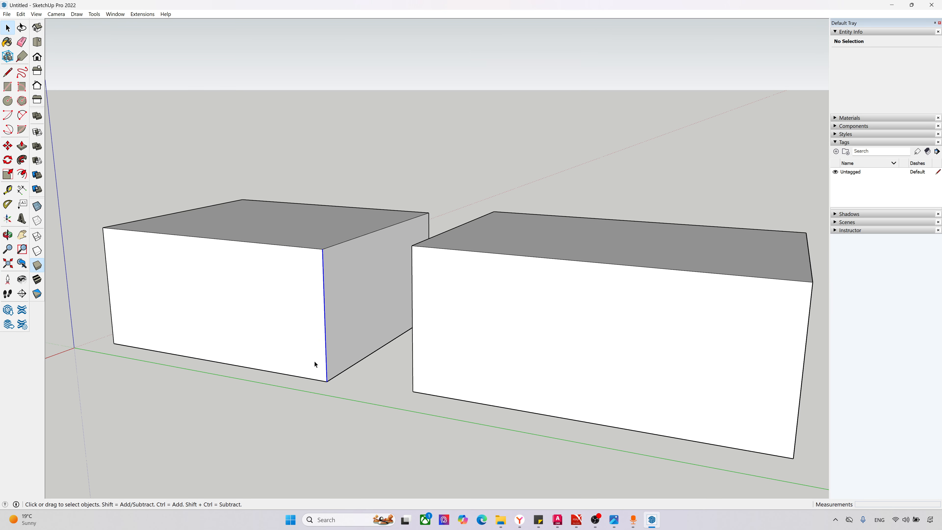
{"action": "left_click", "coordinate": [309, 249]}
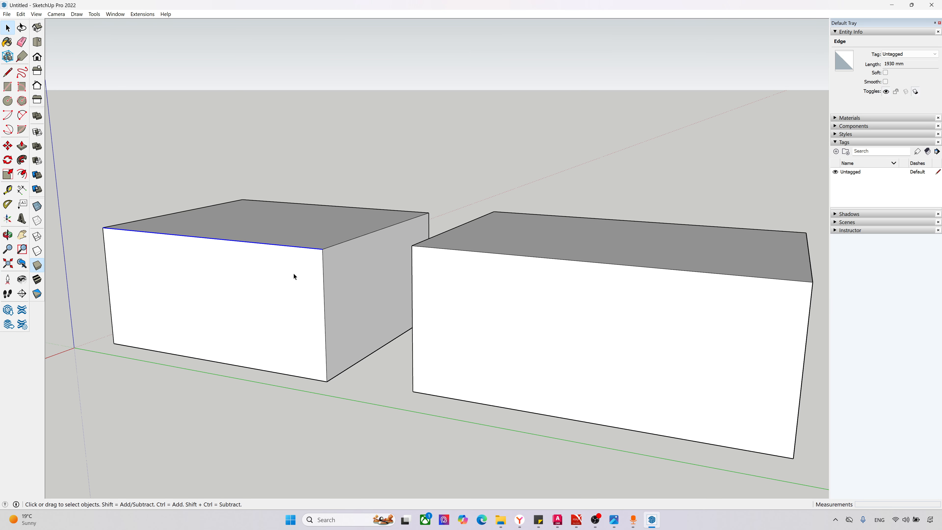
{"action": "left_click", "coordinate": [294, 275]}
{"action": "left_click", "coordinate": [336, 311]}
{"action": "double_click", "coordinate": [271, 315]}
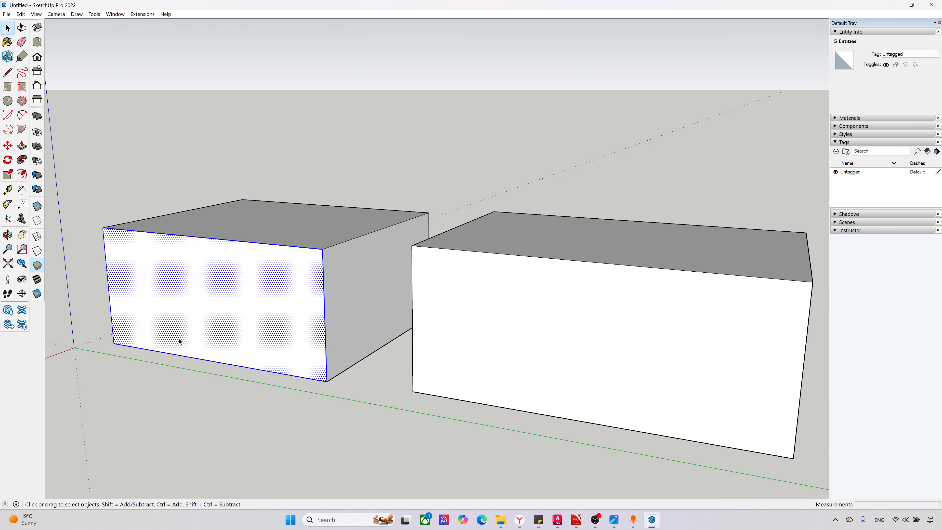
Step: Select all connected geometry of the box nearest the origin and make it a group
{"action": "triple_click", "coordinate": [235, 318]}
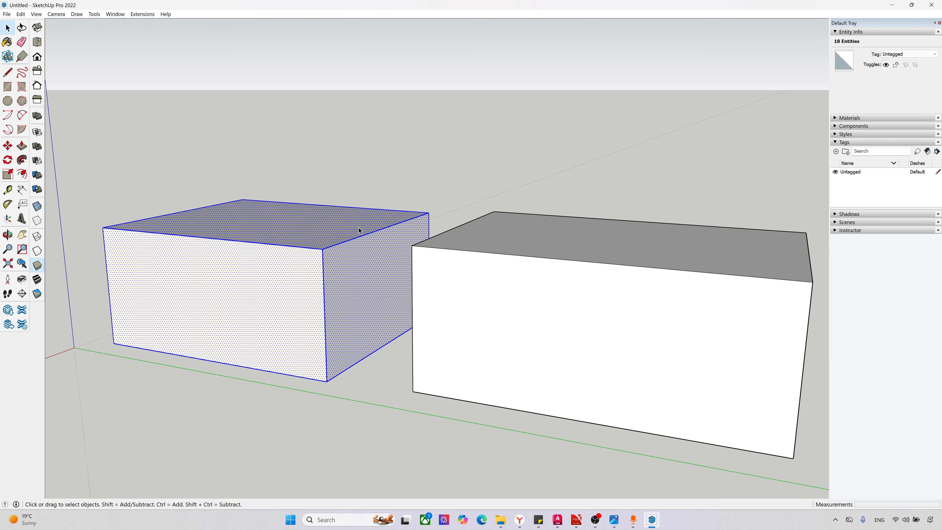
{"action": "middle_click_drag", "start_coordinate": [241, 275], "coordinate": [333, 282]}
{"action": "right_click", "coordinate": [280, 311]}
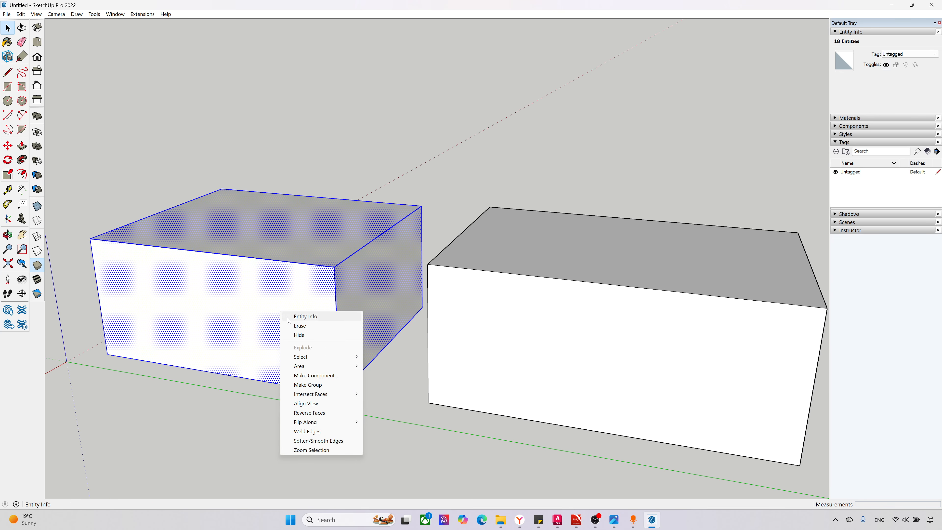
{"action": "left_click", "coordinate": [320, 388]}
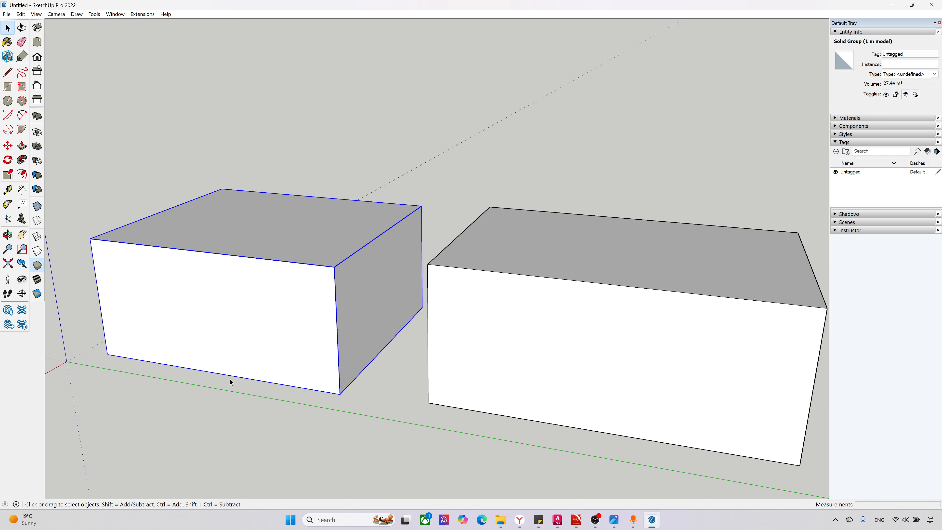
Step: Draw a small rectangle at the upper-left front corner of each box, about 390 × 354 mm on the group and 408 × 408 mm on the other
{"action": "left_click", "coordinate": [491, 354]}
{"action": "middle_click_drag", "start_coordinate": [416, 422], "coordinate": [399, 400]}
{"action": "left_click", "coordinate": [176, 181]}
{"action": "left_click", "coordinate": [7, 86]}
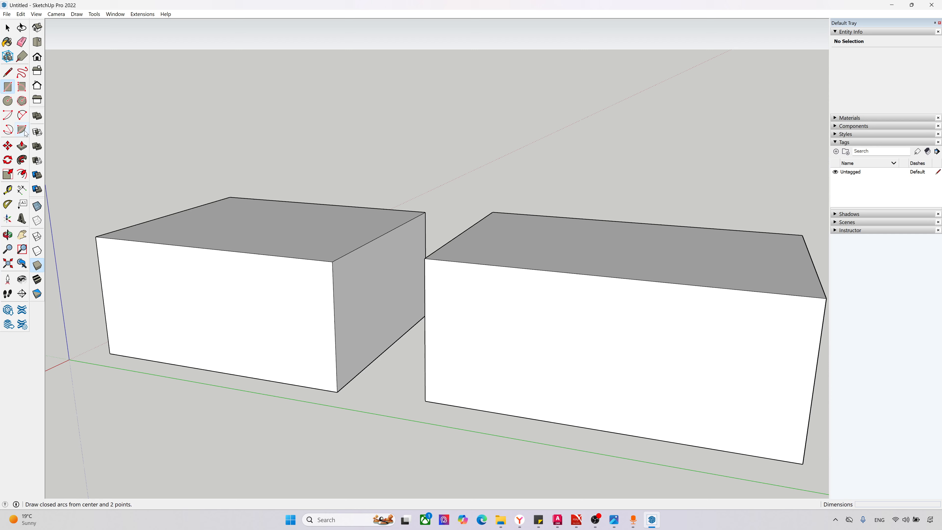
{"action": "left_click", "coordinate": [96, 237]}
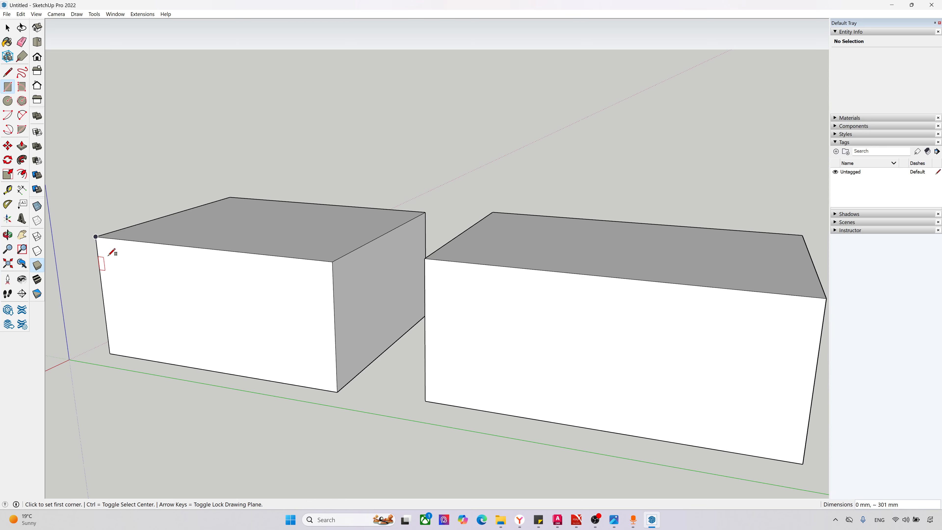
{"action": "left_click", "coordinate": [96, 237]}
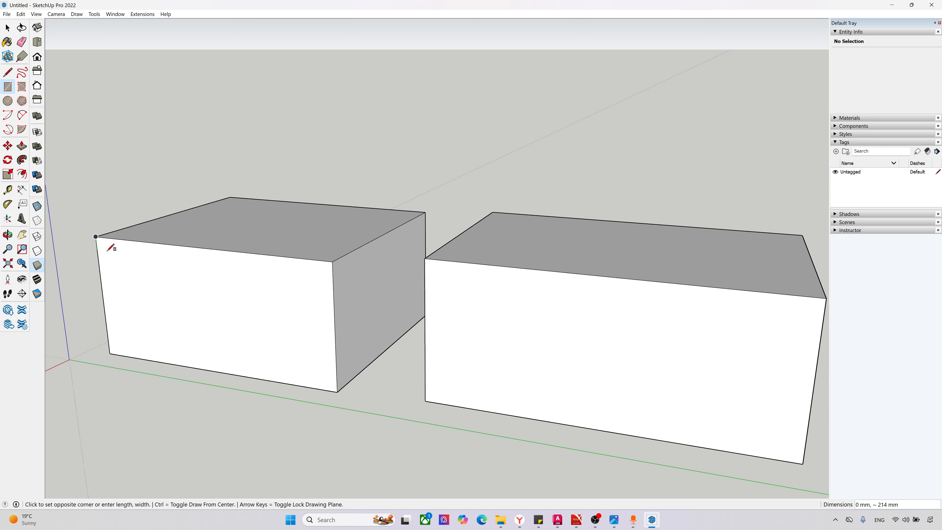
{"action": "left_click", "coordinate": [116, 263]}
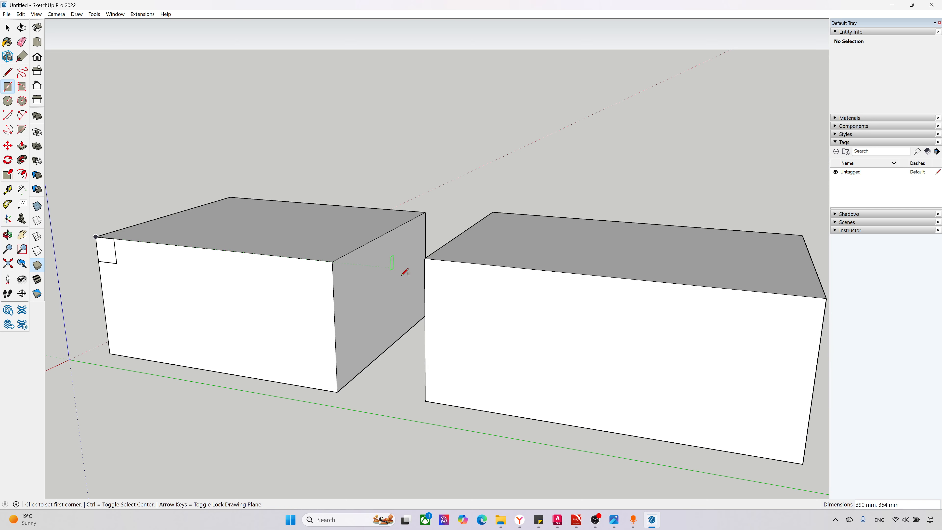
{"action": "left_click", "coordinate": [426, 258]}
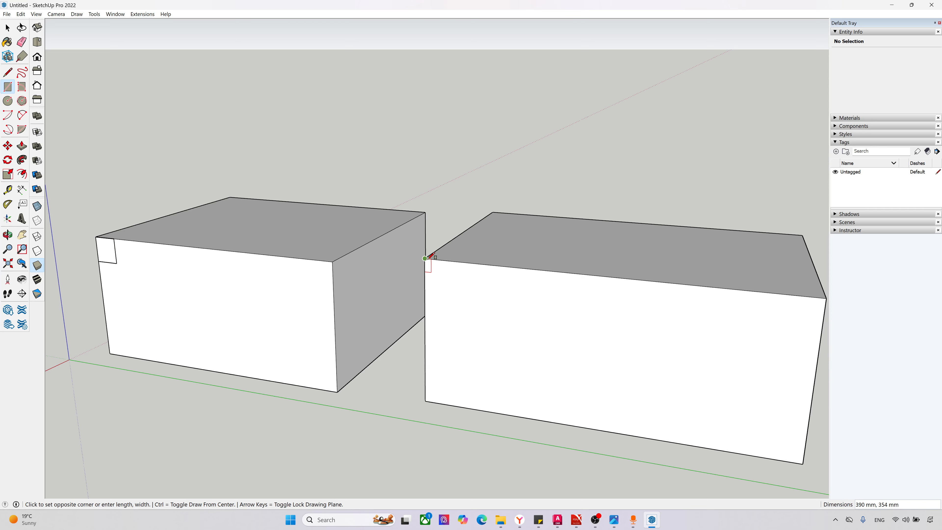
{"action": "left_click", "coordinate": [453, 291]}
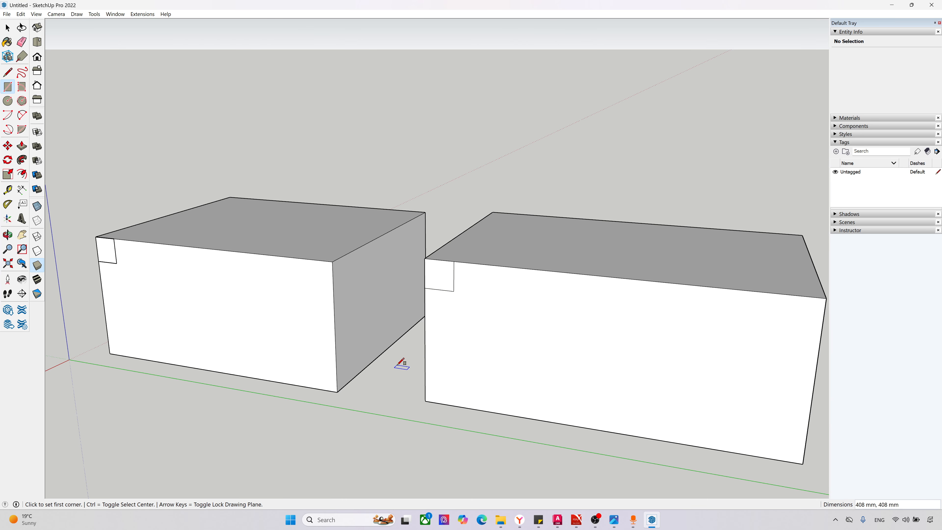
Step: Try to move the small corner square on the ungrouped box
{"action": "key", "text": "space"}
{"action": "left_click", "coordinate": [438, 277]}
{"action": "middle_click_drag", "start_coordinate": [450, 316], "coordinate": [435, 322]}
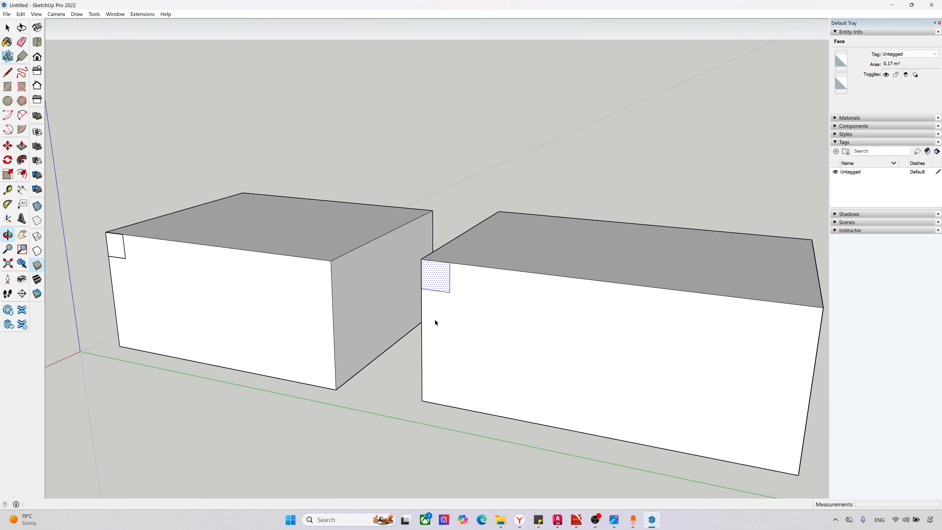
{"action": "key", "text": "m"}
{"action": "left_click", "coordinate": [437, 283]}
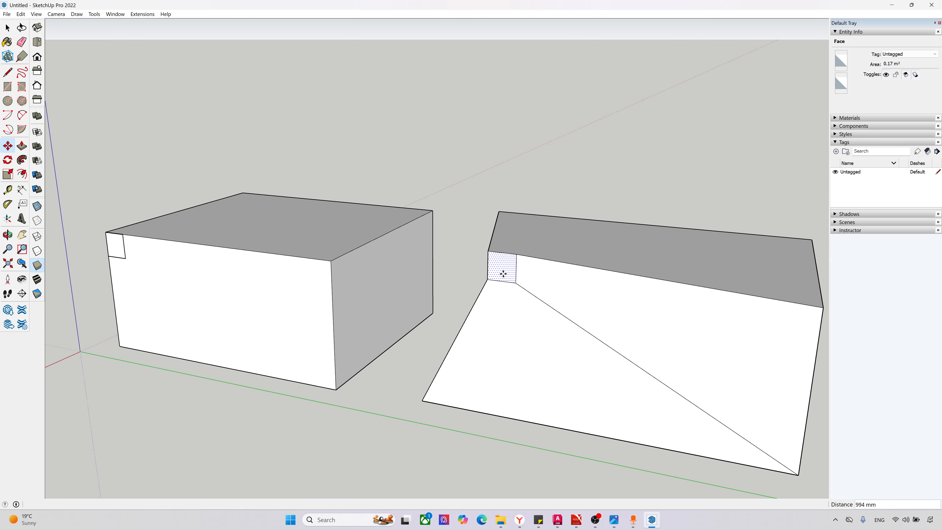
{"action": "key", "text": "Escape"}
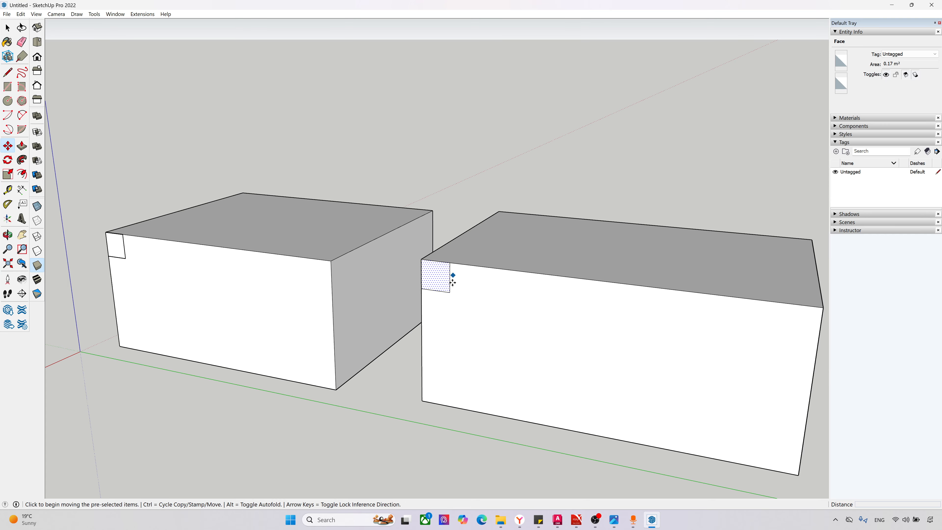
{"action": "key", "text": "space"}
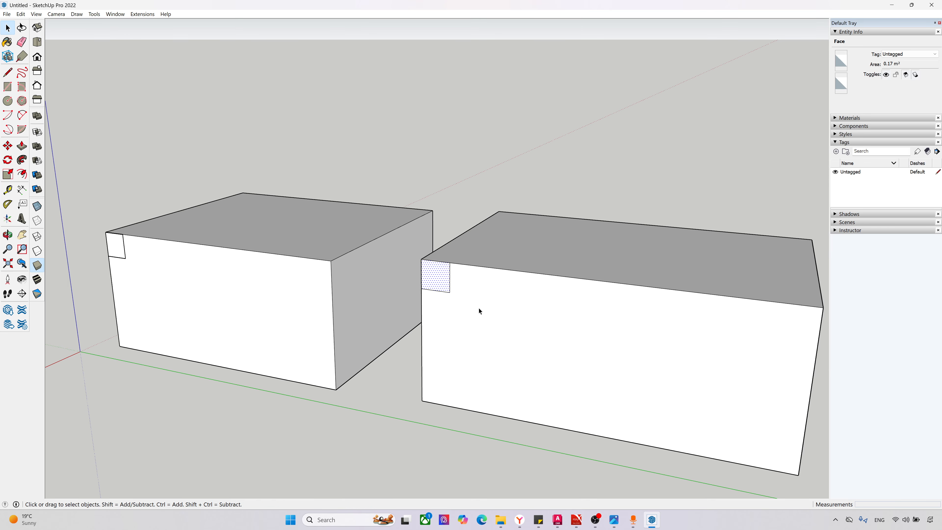
Step: Try to move the small corner square away from the front face of the grouped box
{"action": "left_click", "coordinate": [116, 251]}
{"action": "middle_click_drag", "start_coordinate": [110, 263], "coordinate": [114, 265]}
{"action": "key", "text": "m"}
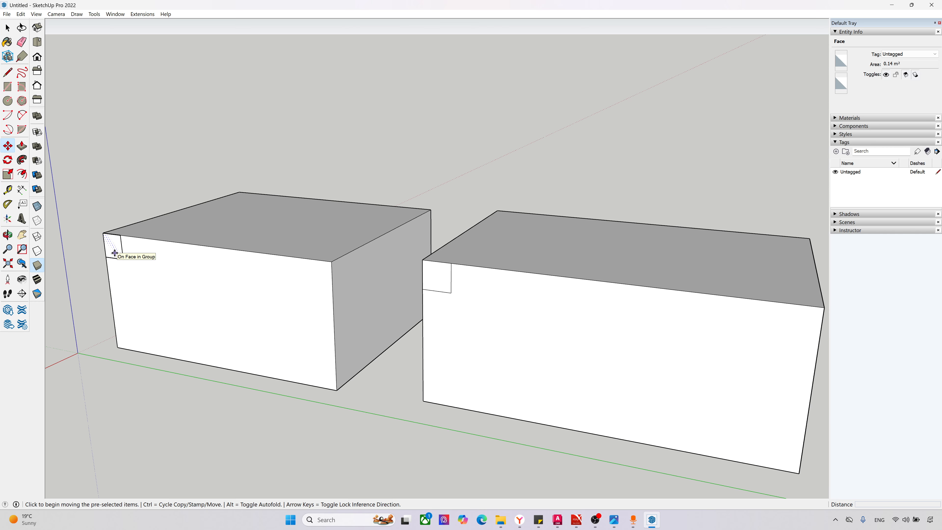
{"action": "left_click", "coordinate": [114, 248]}
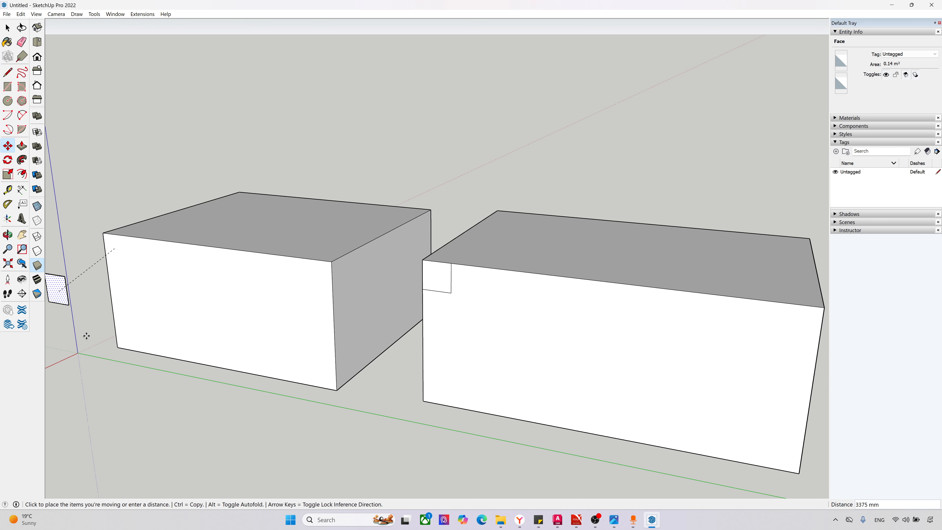
{"action": "mouse_move", "coordinate": [112, 363]}
{"action": "middle_mouse_down"}
{"action": "mouse_move", "coordinate": [116, 381]}
{"action": "mouse_move", "coordinate": [112, 360]}
{"action": "middle_mouse_up"}
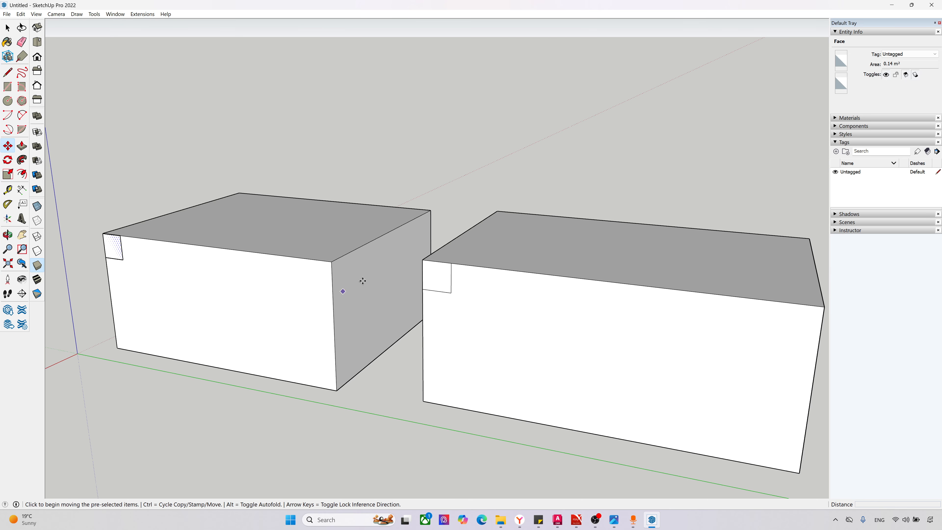
Step: Push the small corner square on the ungrouped box about 623 mm inward to cut a notch
{"action": "left_click", "coordinate": [457, 297]}
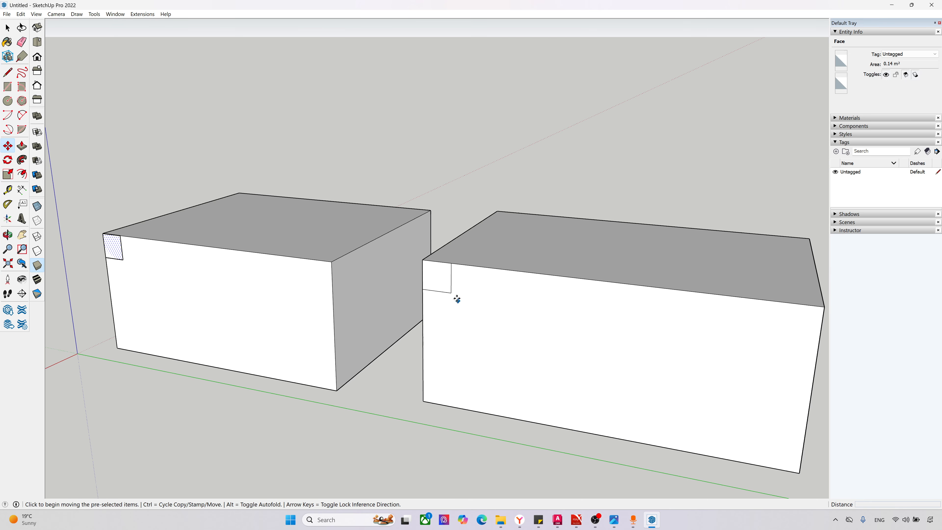
{"action": "key", "text": "space"}
{"action": "left_click", "coordinate": [446, 283]}
{"action": "middle_click_drag", "start_coordinate": [457, 290], "coordinate": [438, 280]}
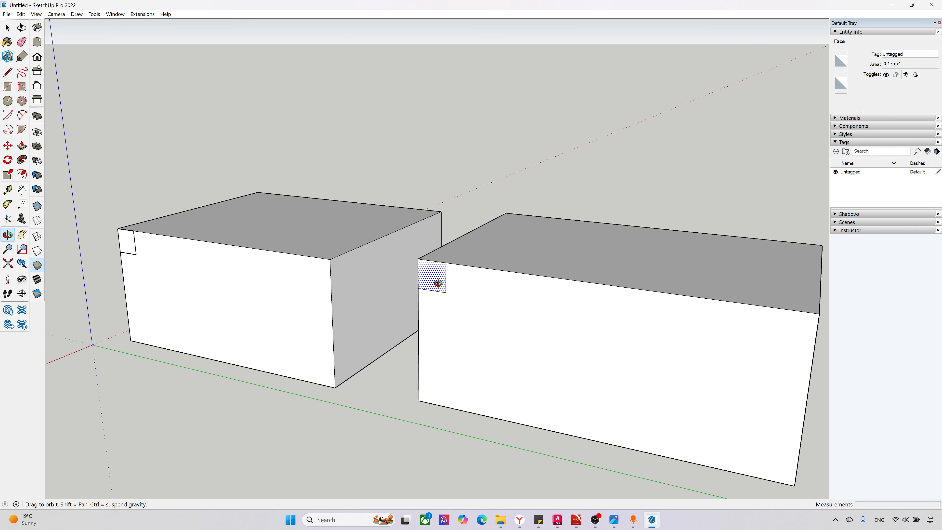
{"action": "scroll", "coordinate": [438, 287], "scroll_direction": "up", "scroll_amount": 3}
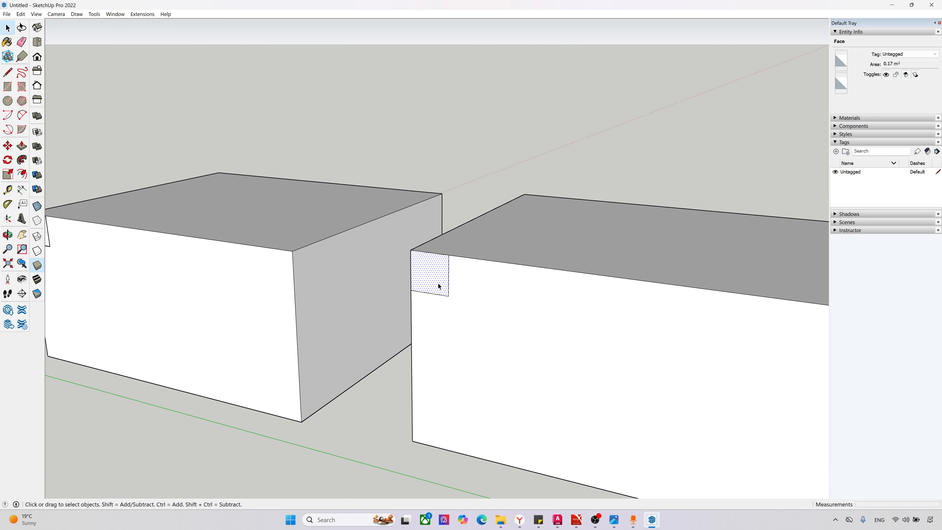
{"action": "key", "text": "p"}
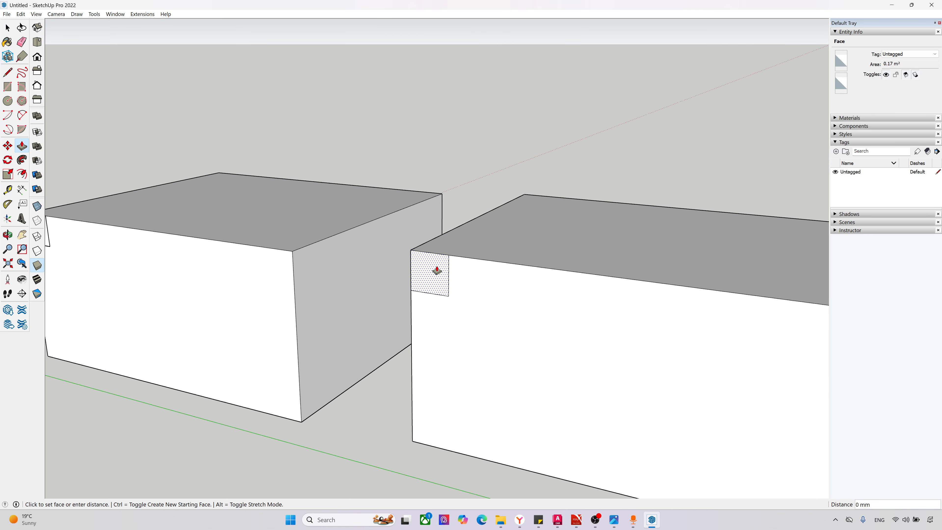
{"action": "left_click", "coordinate": [435, 270]}
{"action": "left_click", "coordinate": [447, 217]}
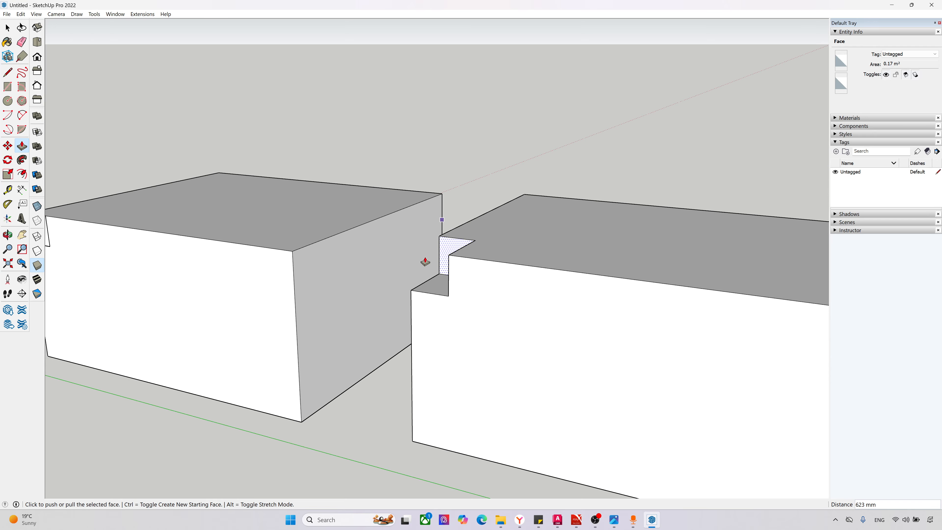
Step: Pull the recessed corner square of the ungrouped box outward about 1137 mm so it projects from the front
{"action": "middle_click_drag", "start_coordinate": [427, 265], "coordinate": [590, 307]}
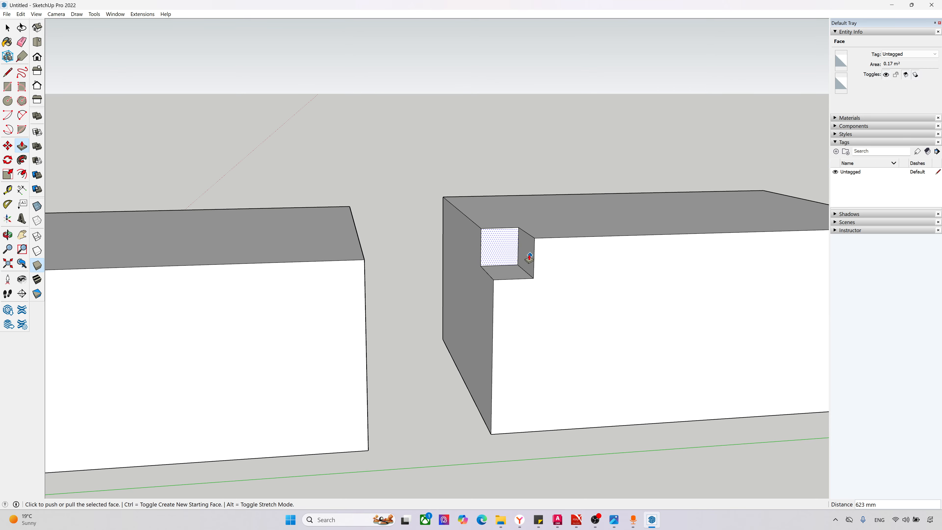
{"action": "left_click", "coordinate": [527, 259]}
{"action": "left_click", "coordinate": [513, 262]}
{"action": "left_click", "coordinate": [506, 256]}
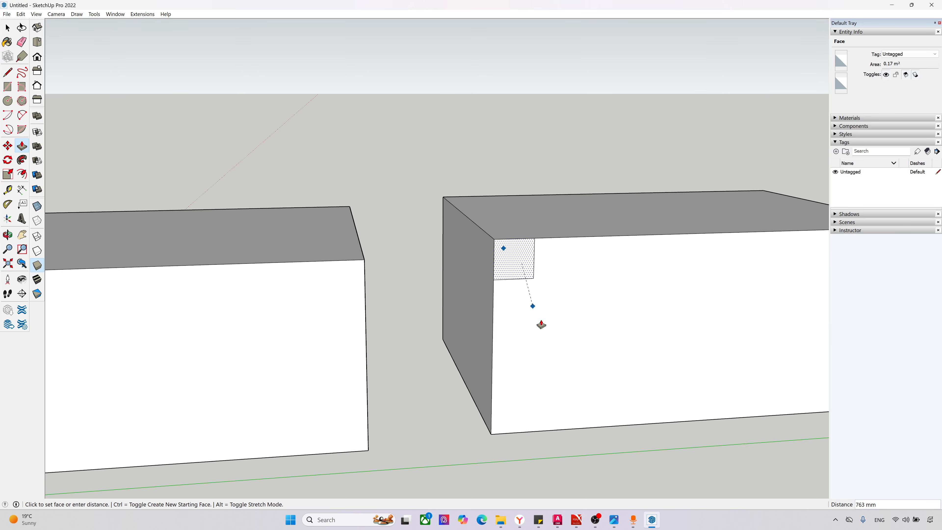
{"action": "left_click", "coordinate": [540, 292]}
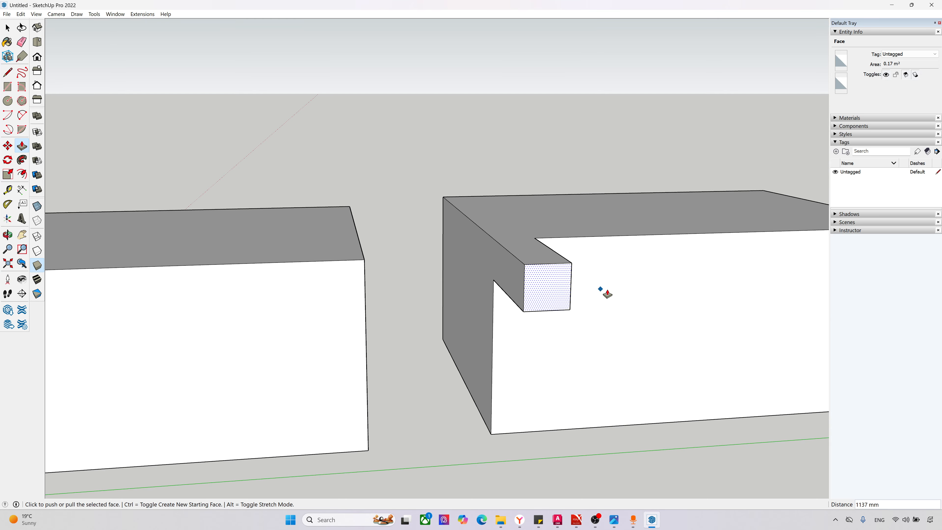
{"action": "middle_click_drag", "start_coordinate": [603, 291], "coordinate": [722, 286]}
{"action": "scroll", "coordinate": [635, 294], "scroll_direction": "down", "scroll_amount": 5}
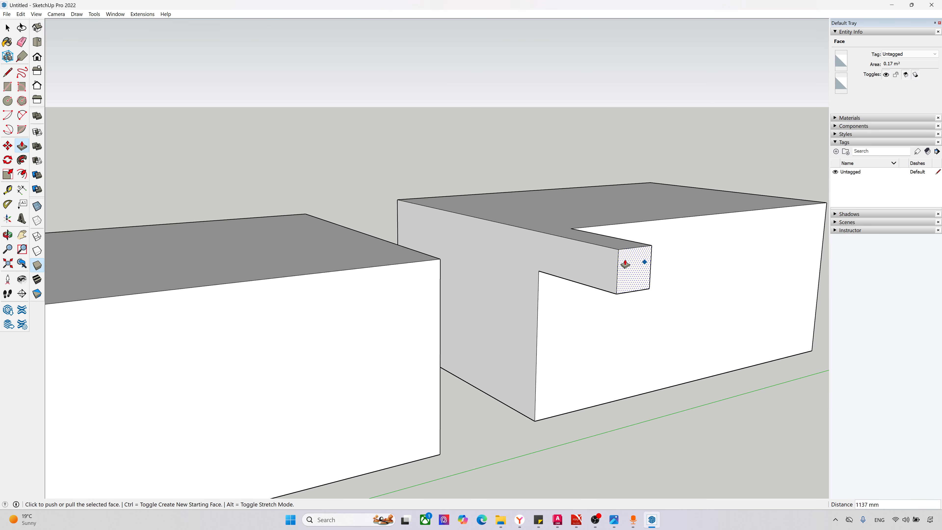
{"action": "left_click_drag", "start_coordinate": [561, 311], "coordinate": [448, 328]}
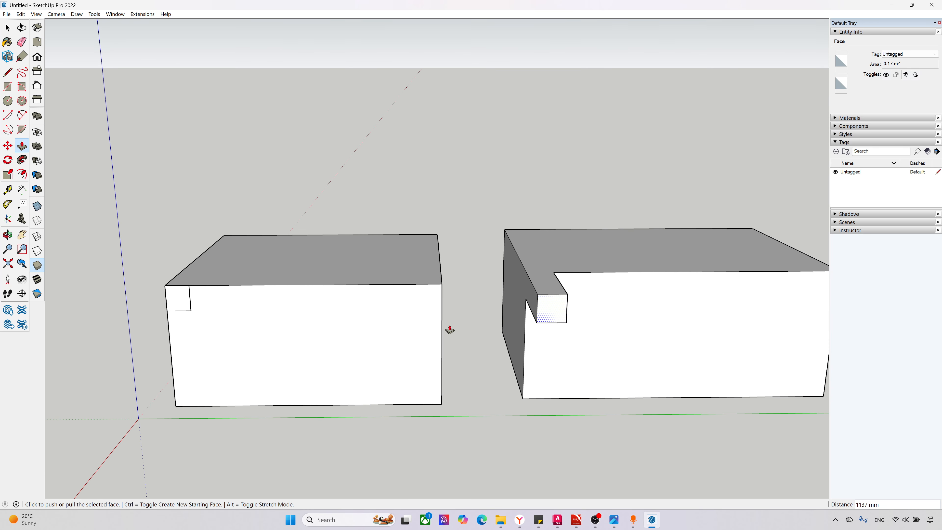
{"action": "left_click_drag", "start_coordinate": [525, 353], "coordinate": [423, 343]}
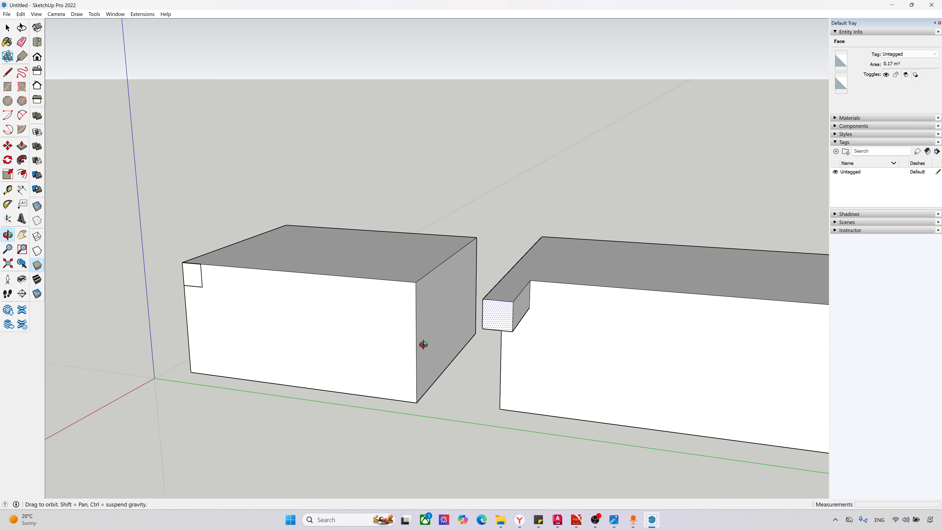
{"action": "key", "text": "p"}
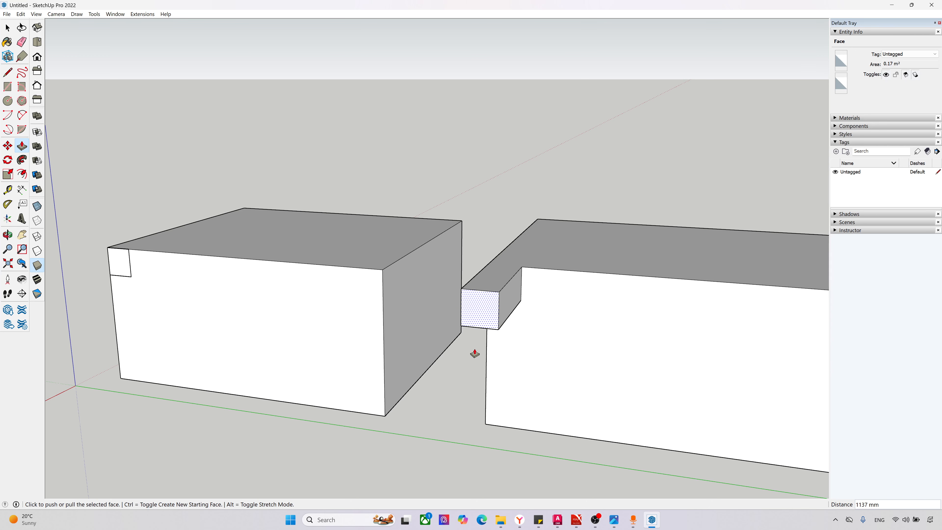
{"action": "middle_click_drag", "start_coordinate": [475, 354], "coordinate": [469, 364]}
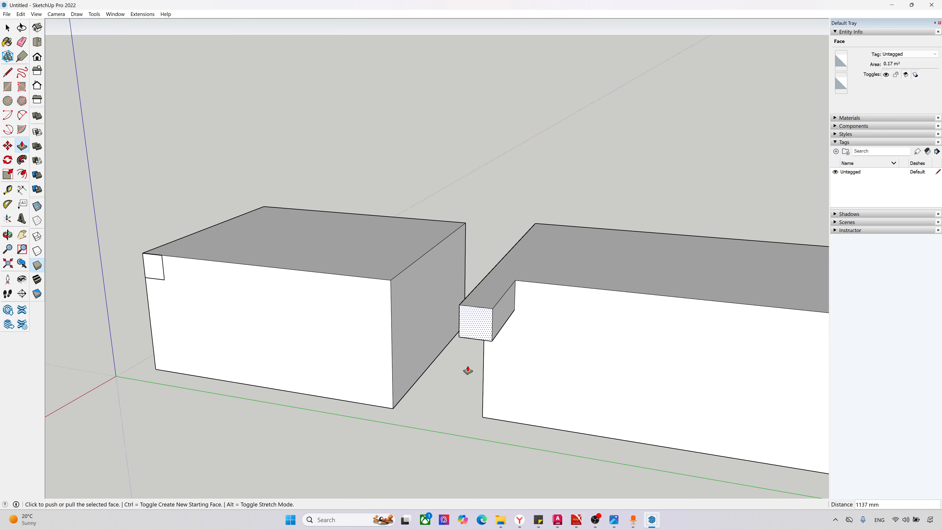
Step: Select the grouped box as a single object and clear the selection again
{"action": "key", "text": "space"}
{"action": "left_click", "coordinate": [364, 334]}
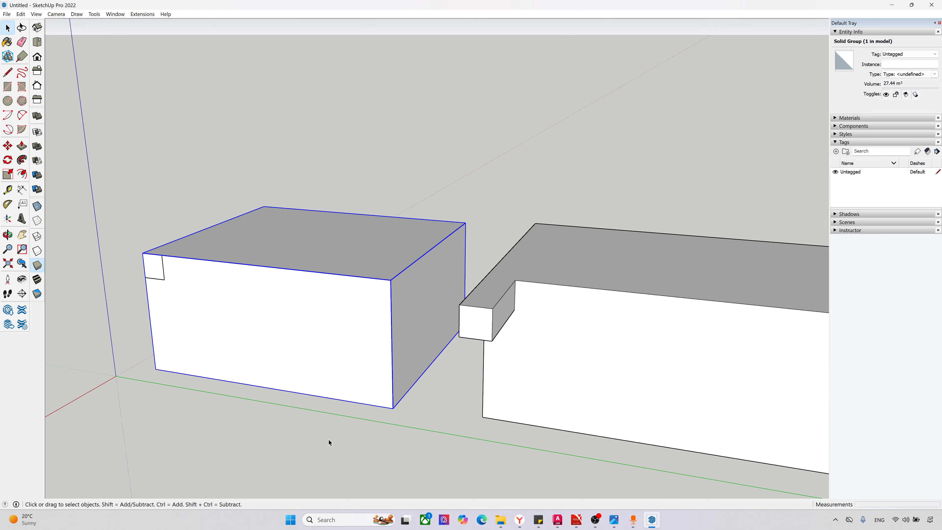
{"action": "middle_click_drag", "start_coordinate": [329, 442], "coordinate": [331, 430]}
{"action": "left_click", "coordinate": [331, 423]}
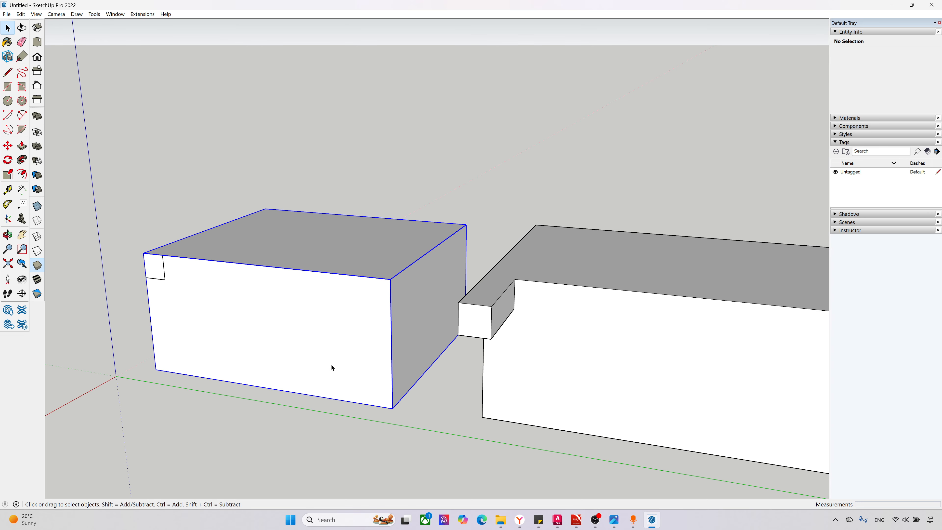
{"action": "left_click", "coordinate": [302, 249]}
{"action": "scroll", "coordinate": [416, 315], "scroll_direction": "down", "scroll_amount": 2}
{"action": "scroll", "coordinate": [238, 297], "scroll_direction": "down", "scroll_amount": 5}
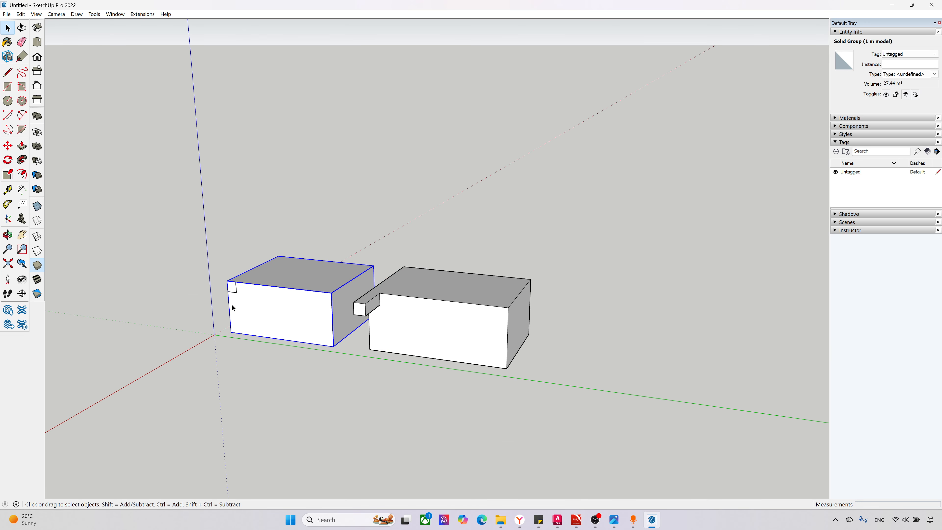
{"action": "left_click", "coordinate": [227, 383]}
{"action": "scroll", "coordinate": [190, 404], "scroll_direction": "up", "scroll_amount": 3}
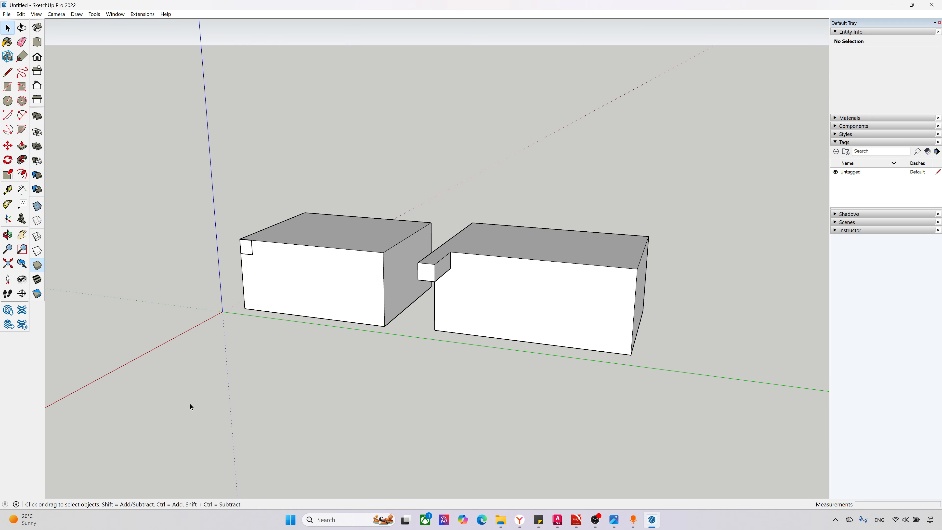
Step: Compare the context commands offered for the group, the ungrouped box's front face and all of that box's connected geometry
{"action": "right_click", "coordinate": [210, 384]}
{"action": "right_click", "coordinate": [319, 286]}
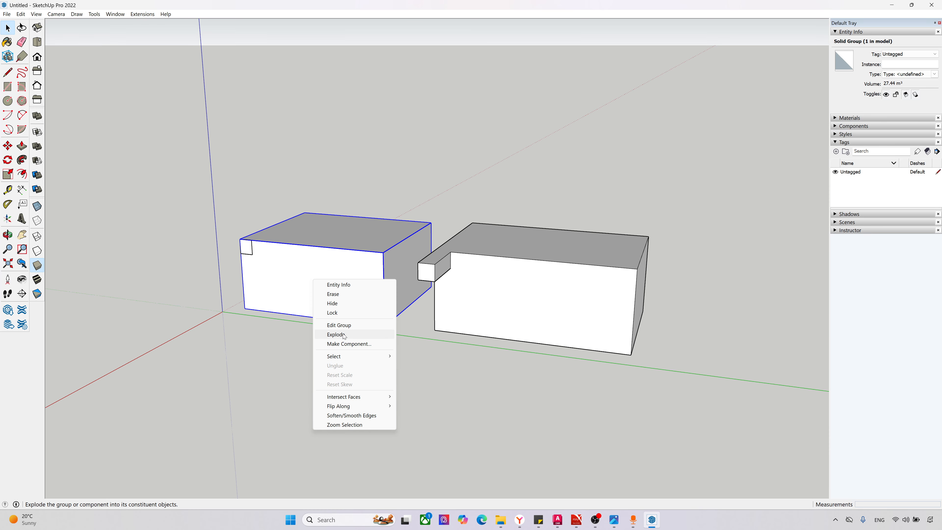
{"action": "left_click", "coordinate": [482, 297]}
{"action": "right_click", "coordinate": [483, 297]}
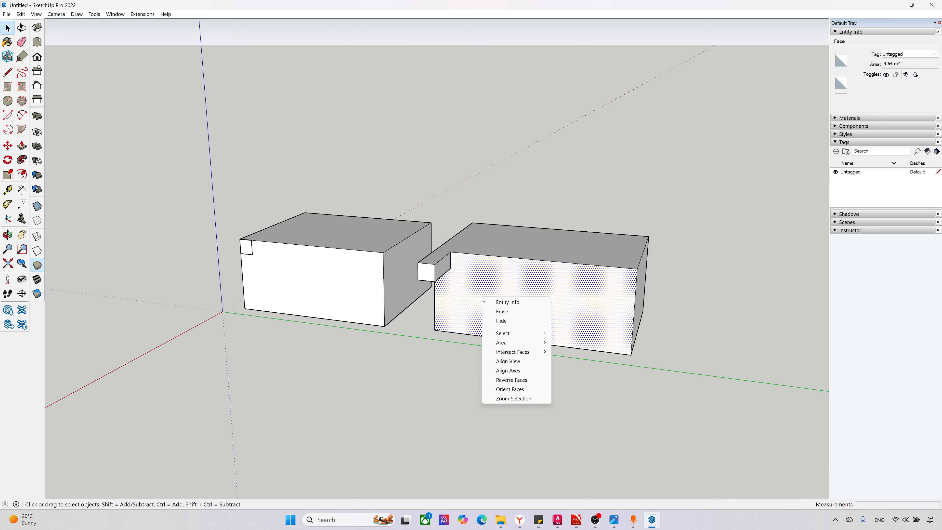
{"action": "triple_click", "coordinate": [561, 265]}
{"action": "right_click", "coordinate": [561, 264]}
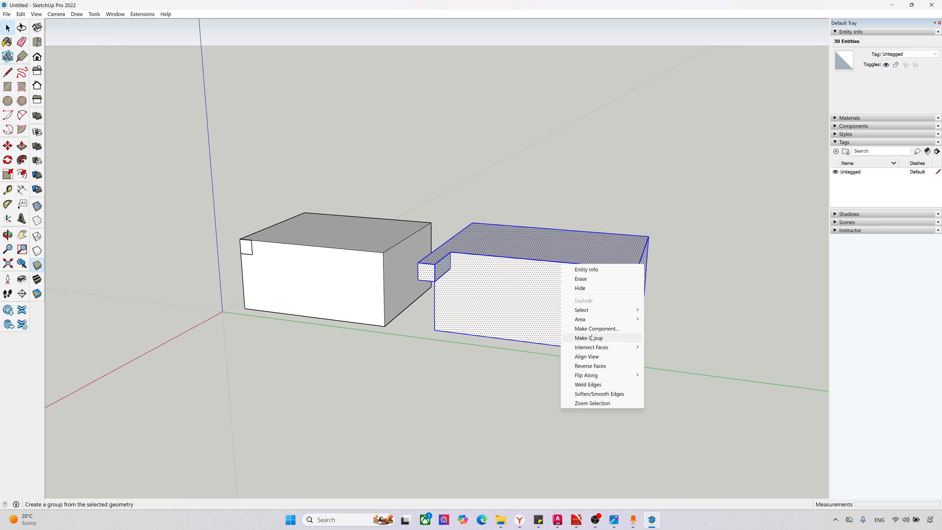
{"action": "left_click", "coordinate": [378, 287]}
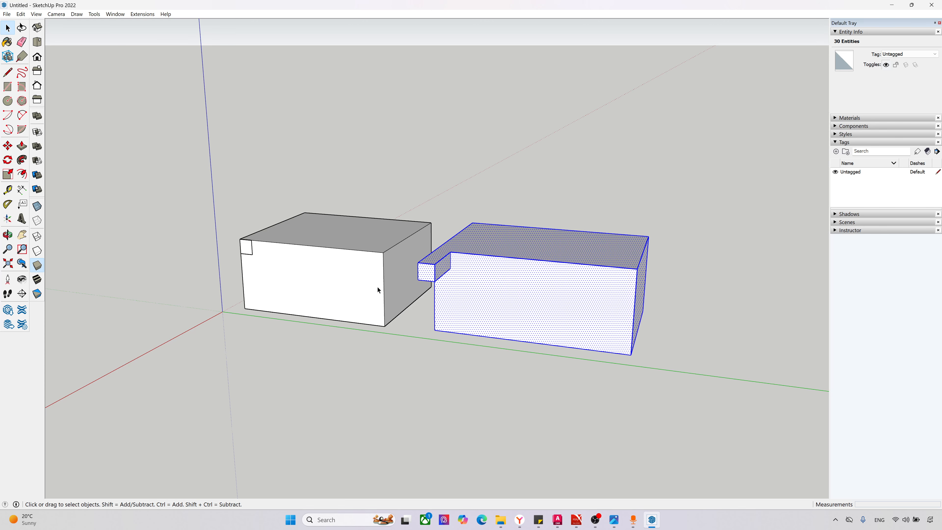
Step: Copy the grouped box from its lower front corner to a spot about 6612 mm in front of the original
{"action": "middle_click_drag", "start_coordinate": [370, 326], "coordinate": [345, 328]}
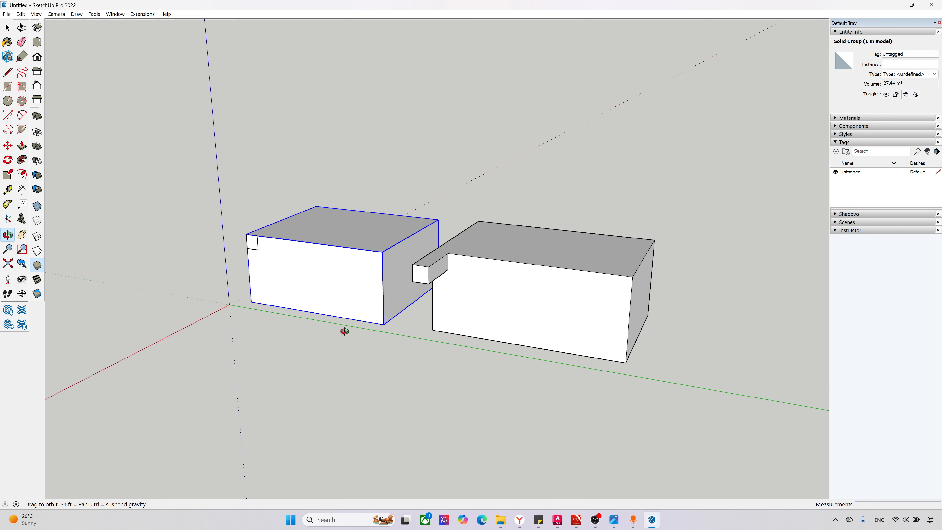
{"action": "key", "text": "m"}
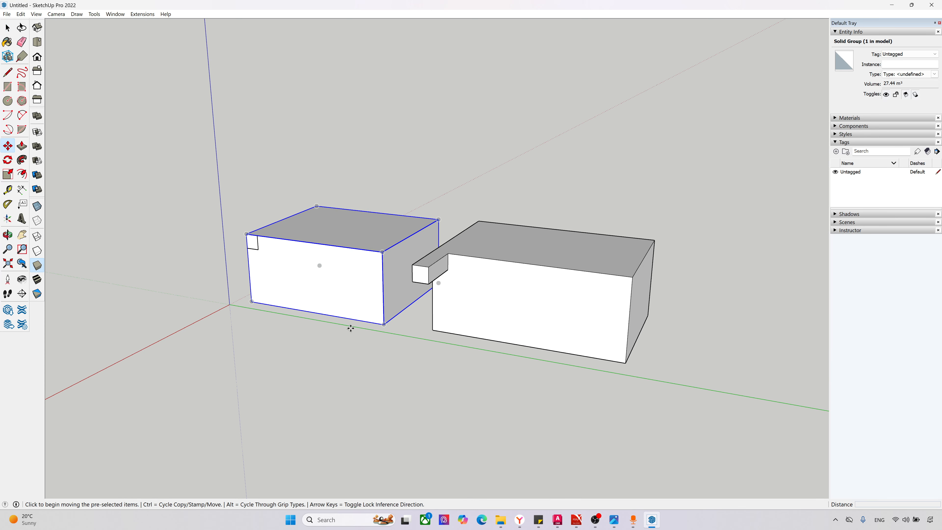
{"action": "left_click", "coordinate": [383, 324]}
{"action": "key", "text": "ctrl"}
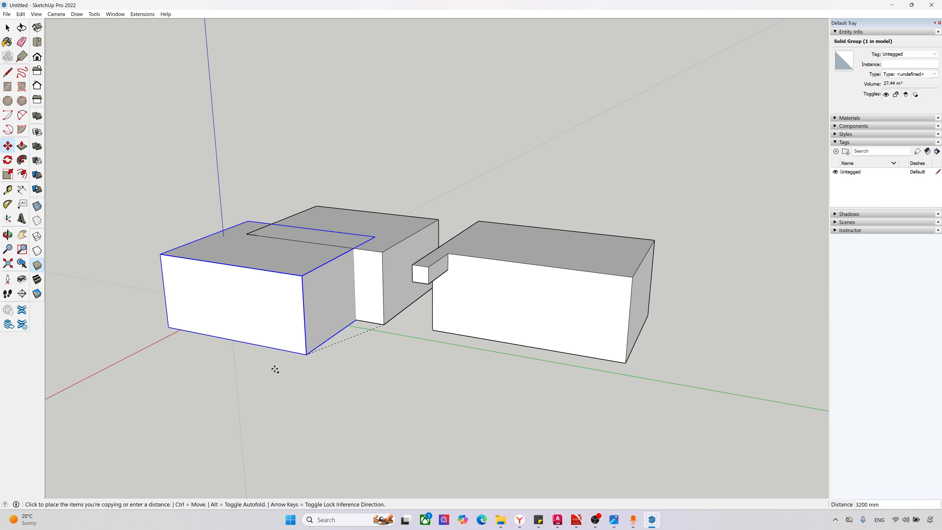
{"action": "left_click", "coordinate": [198, 440]}
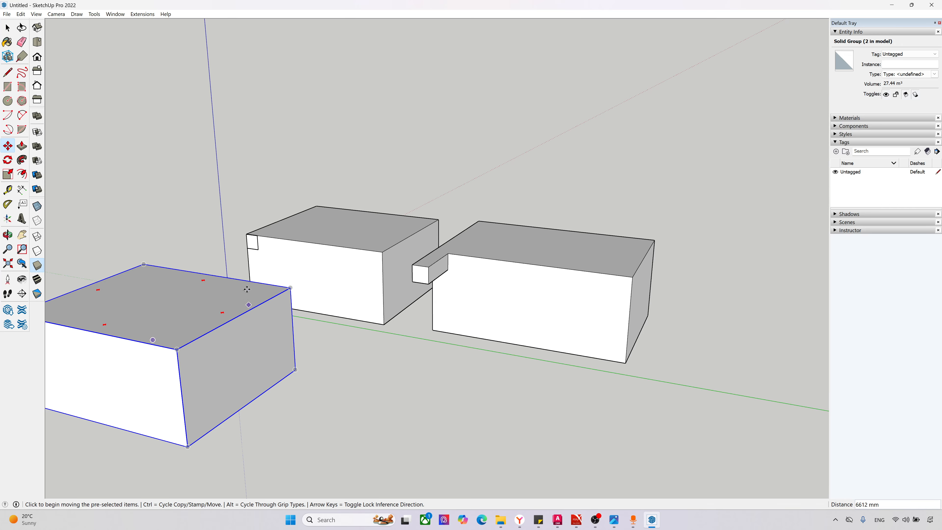
Step: Select the original grouped box and add its copy to the selection
{"action": "key", "text": "space"}
{"action": "scroll", "coordinate": [246, 289], "scroll_direction": "up", "scroll_amount": 2}
{"action": "left_click", "coordinate": [288, 237]}
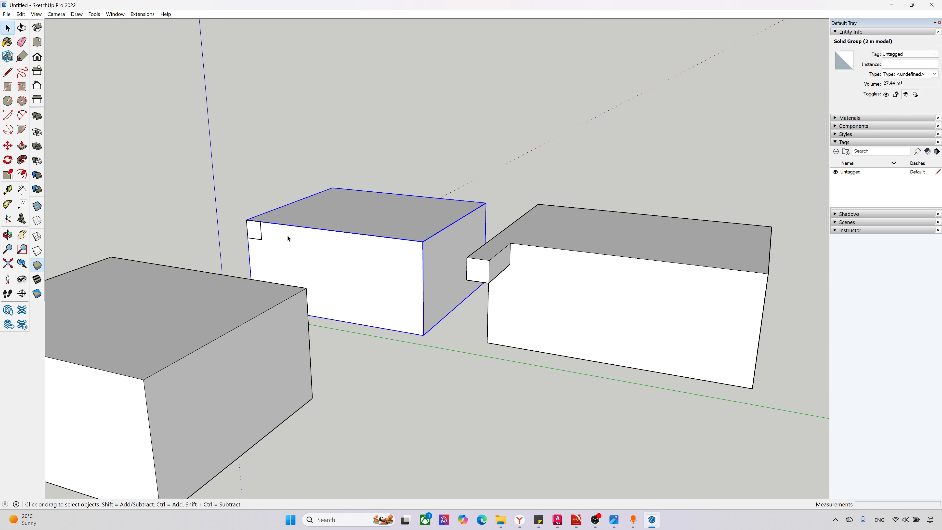
{"action": "left_click", "coordinate": [280, 289], "text": "shift"}
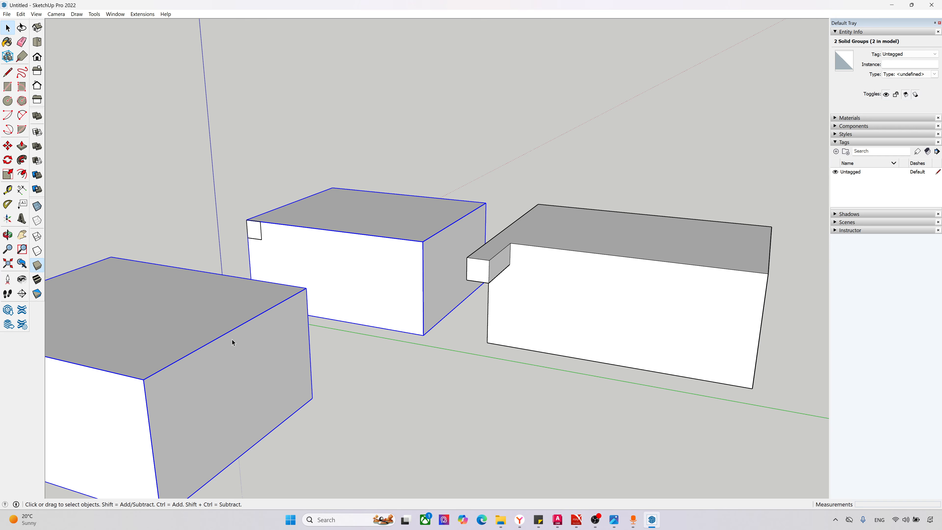
{"action": "scroll", "coordinate": [233, 342], "scroll_direction": "down", "scroll_amount": 3}
{"action": "scroll", "coordinate": [310, 312], "scroll_direction": "up", "scroll_amount": 2}
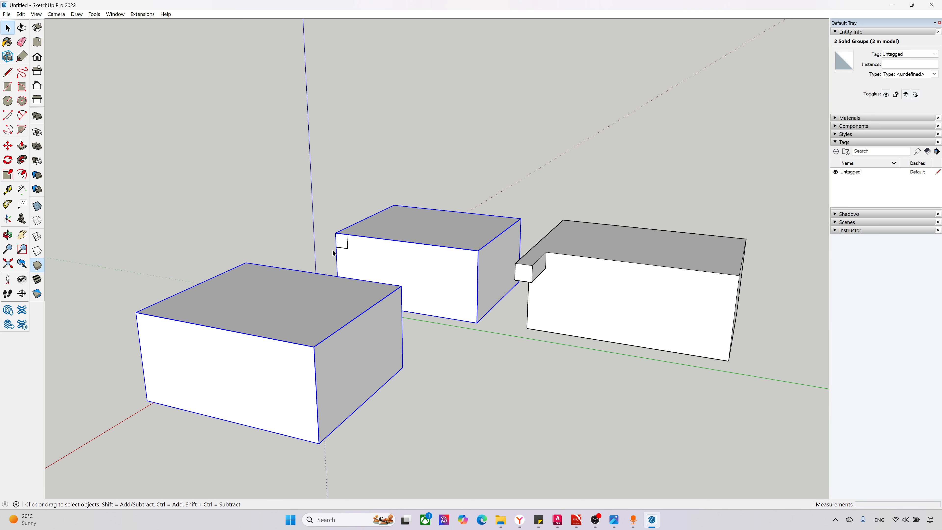
Step: Make a group of the small corner square's face and edges on the original grouped box
{"action": "left_click", "coordinate": [337, 244]}
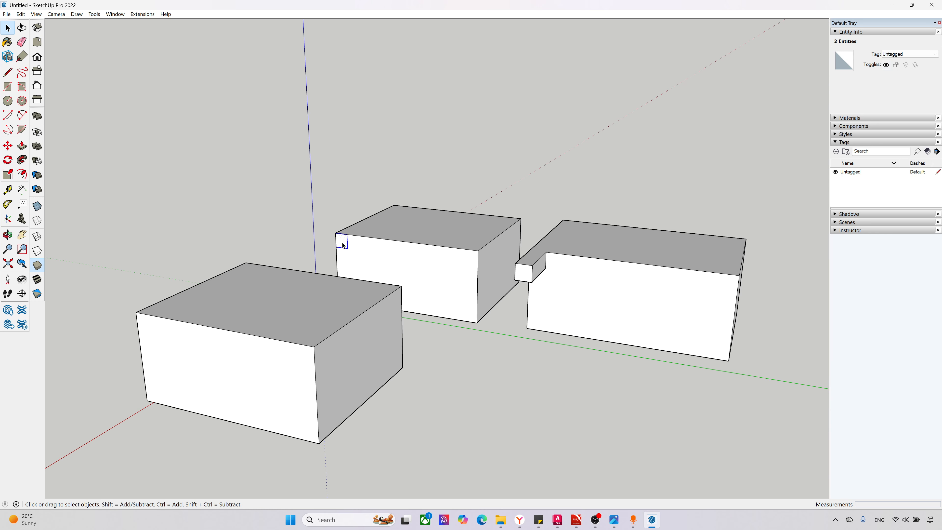
{"action": "right_click", "coordinate": [343, 246]}
{"action": "left_click", "coordinate": [356, 316]}
Step: Select both grouped boxes together with the small corner square group and make them one component with the default settings
{"action": "left_click_drag", "start_coordinate": [432, 369], "coordinate": [290, 205]}
{"action": "right_click", "coordinate": [302, 212]}
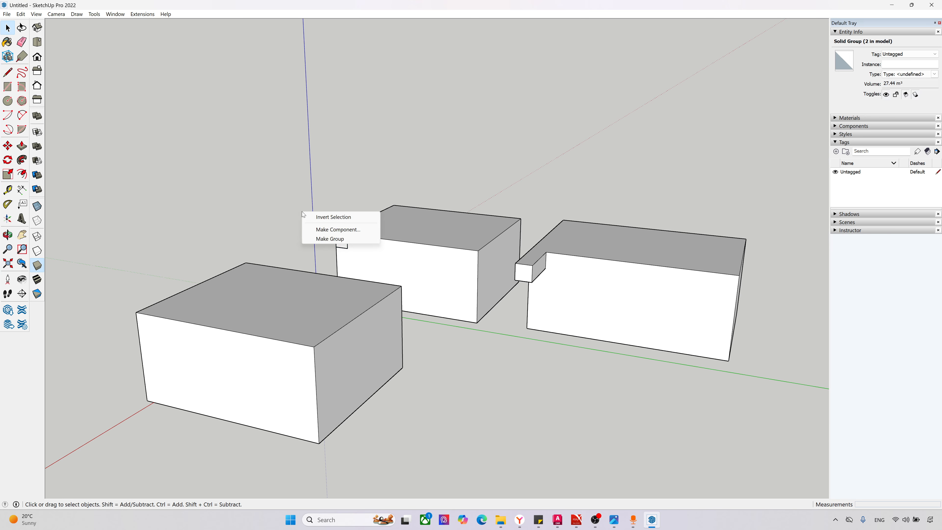
{"action": "left_click_drag", "start_coordinate": [427, 381], "coordinate": [273, 201]}
{"action": "right_click", "coordinate": [340, 310]}
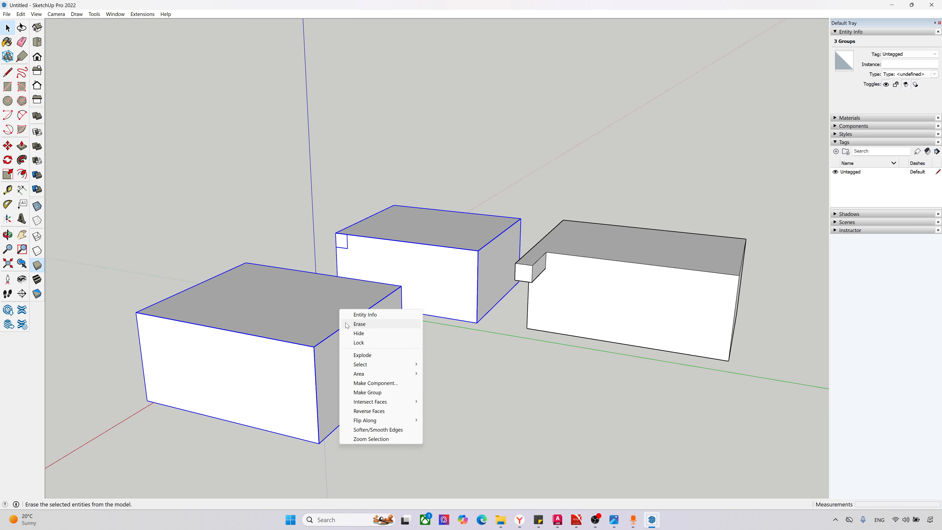
{"action": "left_click", "coordinate": [371, 386]}
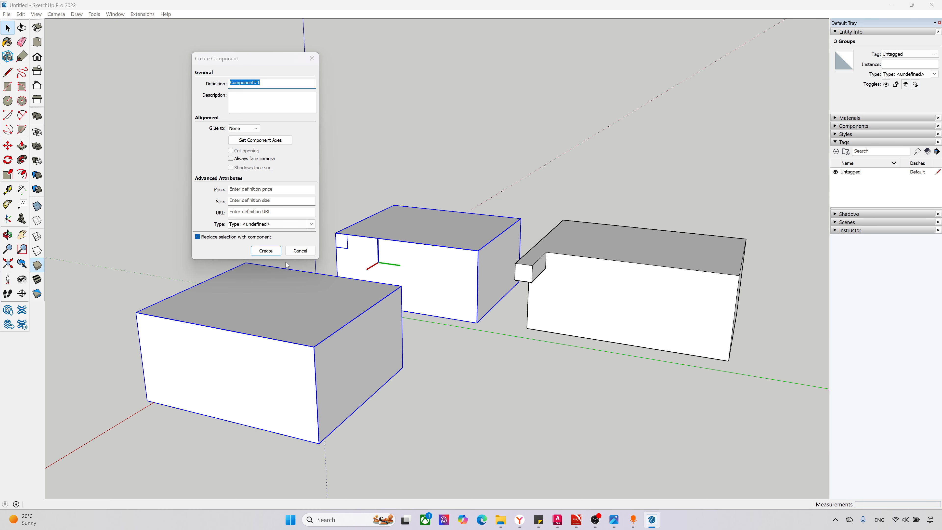
{"action": "left_click", "coordinate": [266, 251]}
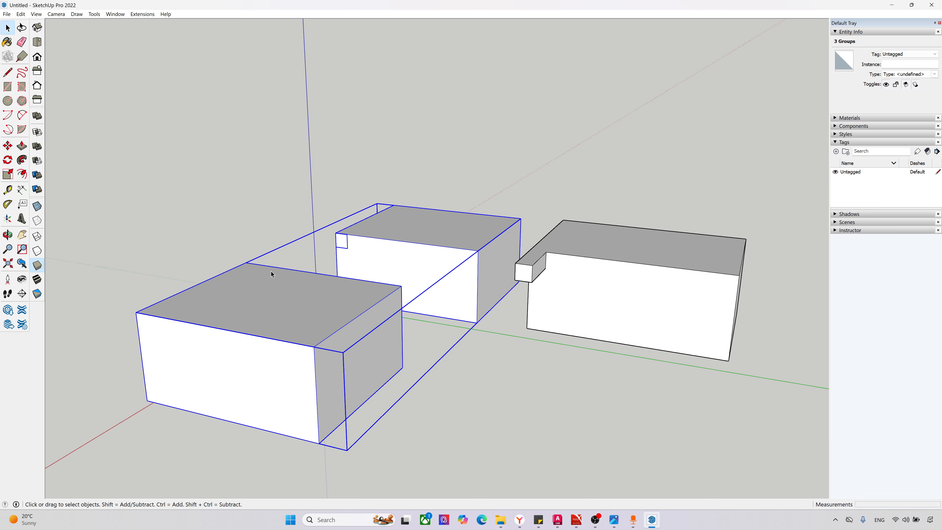
Step: Explode the component that combines both boxes and the small corner square back into its separate groups
{"action": "left_click", "coordinate": [447, 381]}
{"action": "left_click", "coordinate": [346, 329]}
{"action": "mouse_move", "coordinate": [347, 330]}
{"action": "middle_mouse_down"}
{"action": "mouse_move", "coordinate": [292, 341]}
{"action": "mouse_move", "coordinate": [251, 304]}
{"action": "mouse_move", "coordinate": [296, 158]}
{"action": "mouse_move", "coordinate": [423, 135]}
{"action": "mouse_move", "coordinate": [395, 270]}
{"action": "mouse_move", "coordinate": [343, 324]}
{"action": "middle_mouse_up"}
{"action": "scroll", "coordinate": [426, 286], "scroll_direction": "up", "scroll_amount": 2}
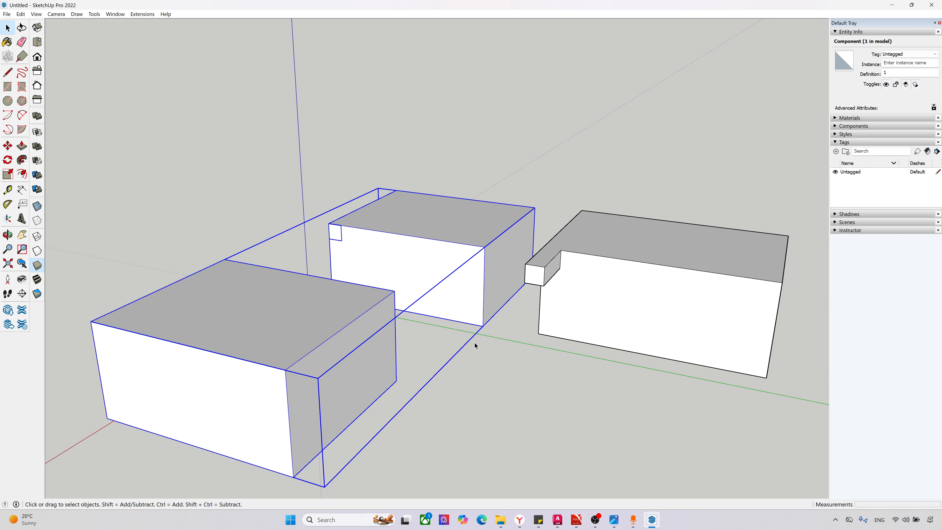
{"action": "right_click", "coordinate": [432, 263]}
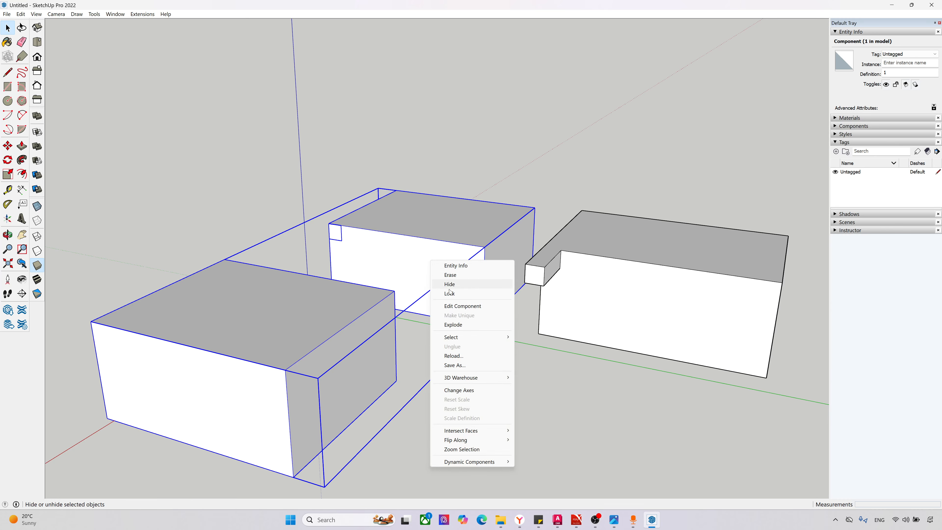
{"action": "left_click", "coordinate": [458, 326]}
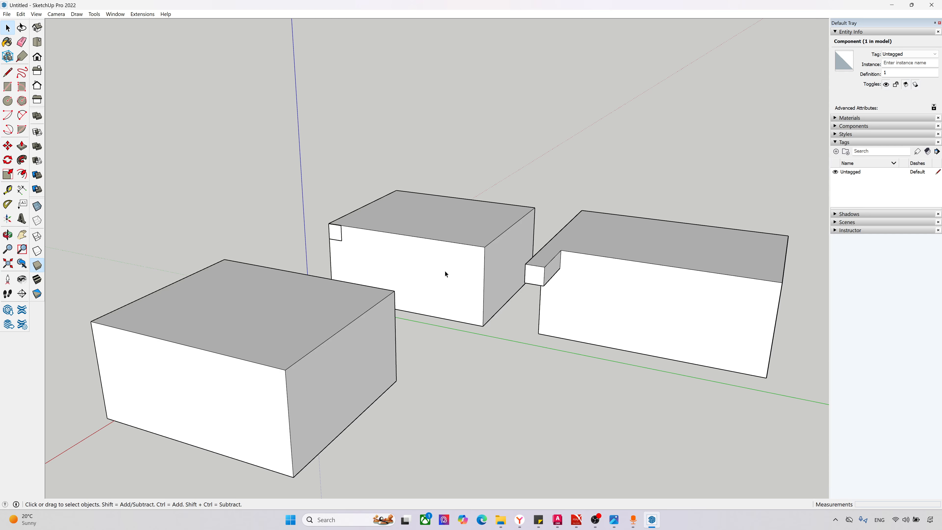
Step: Select the front box, the small corner square and the rear box groups, both individually and together
{"action": "left_click", "coordinate": [284, 312]}
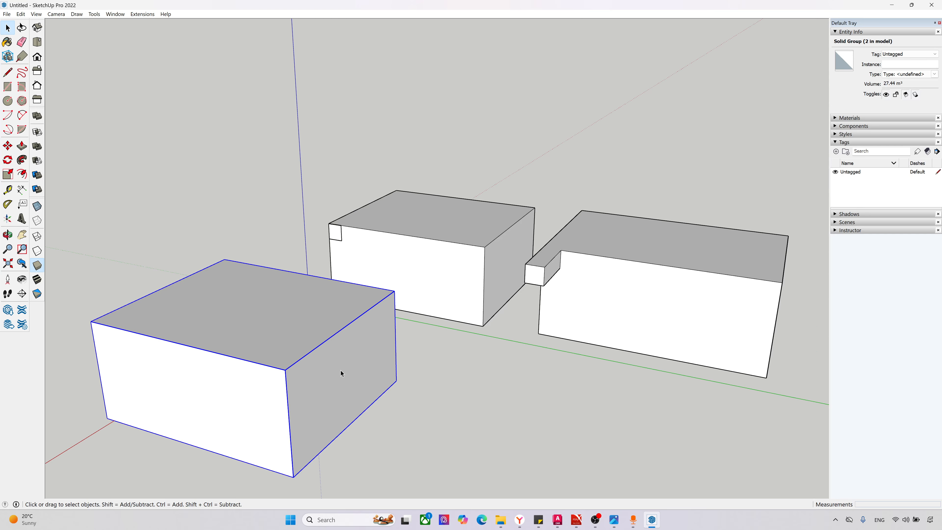
{"action": "left_click", "coordinate": [340, 238]}
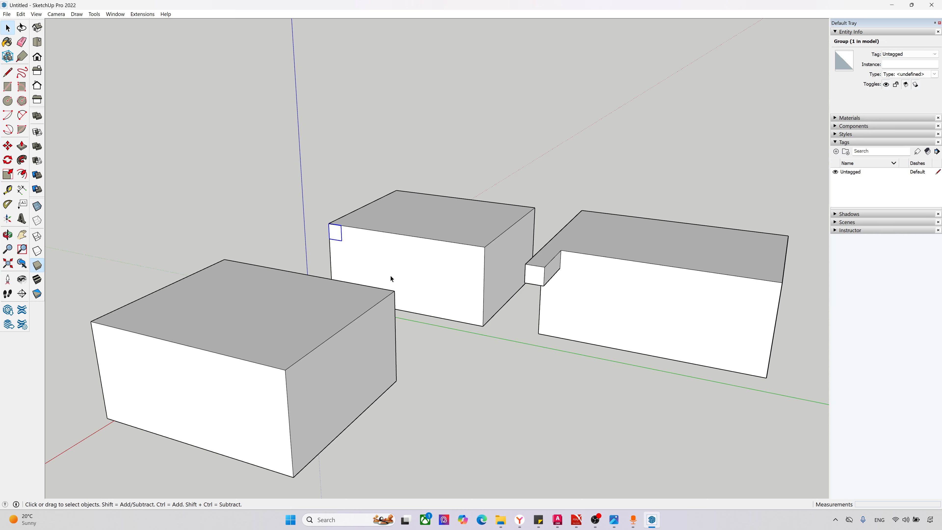
{"action": "left_click", "coordinate": [479, 297]}
{"action": "left_click", "coordinate": [335, 233]}
{"action": "left_click_drag", "start_coordinate": [446, 408], "coordinate": [465, 334]}
{"action": "scroll", "coordinate": [250, 205], "scroll_direction": "down", "scroll_amount": 2}
{"action": "key", "text": "o"}
{"action": "key", "text": "space"}
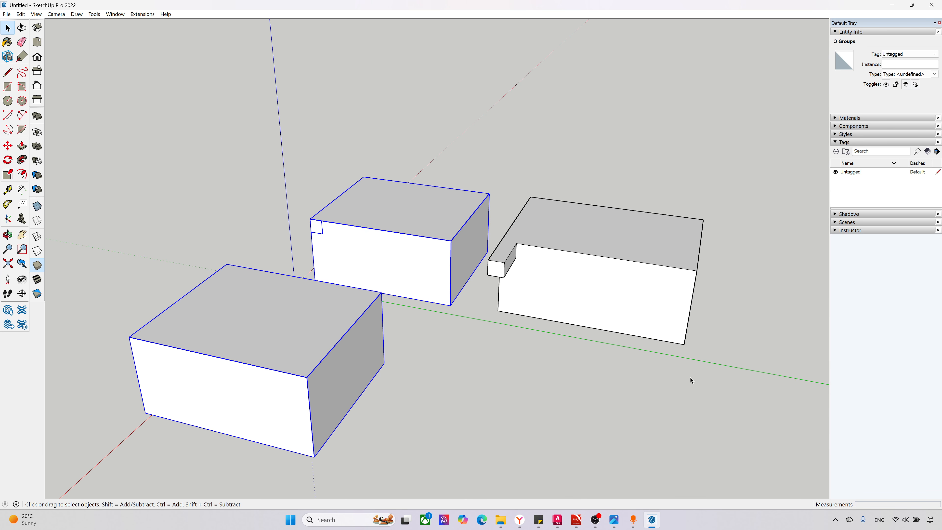
{"action": "key", "text": "a"}
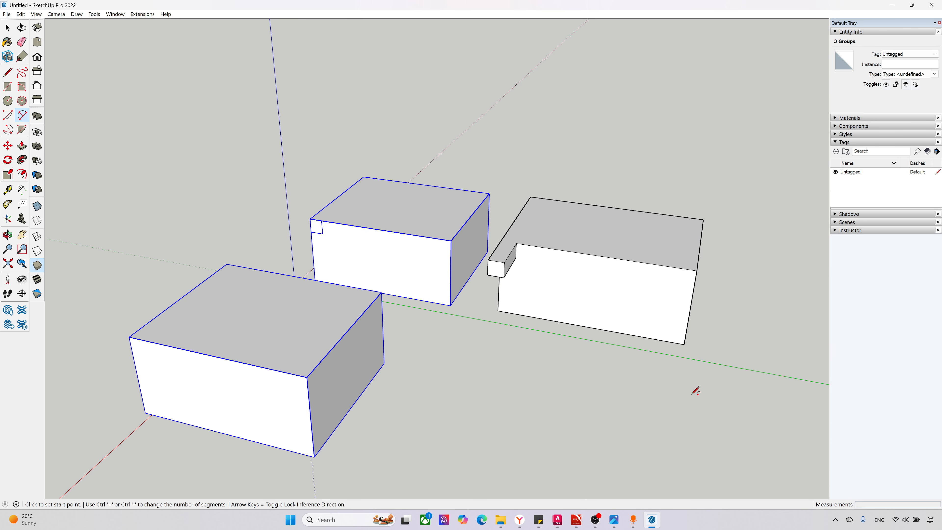
{"action": "key", "text": "space"}
Step: Select the ungrouped box's faces and edges with a selection window and clear the selection
{"action": "left_click", "coordinate": [685, 404]}
{"action": "left_click_drag", "start_coordinate": [677, 379], "coordinate": [490, 228]}
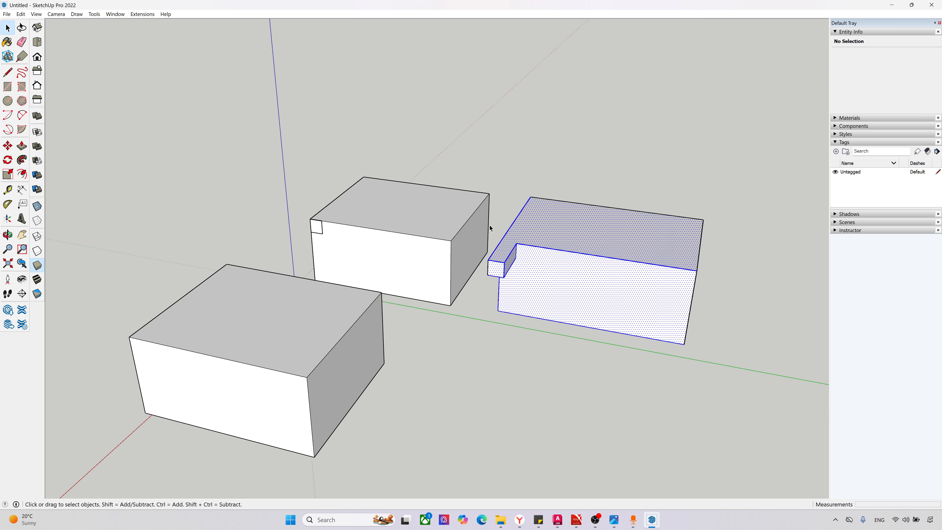
{"action": "scroll", "coordinate": [312, 265], "scroll_direction": "down", "scroll_amount": 3}
{"action": "scroll", "coordinate": [586, 332], "scroll_direction": "up", "scroll_amount": 2}
{"action": "left_click", "coordinate": [630, 311]}
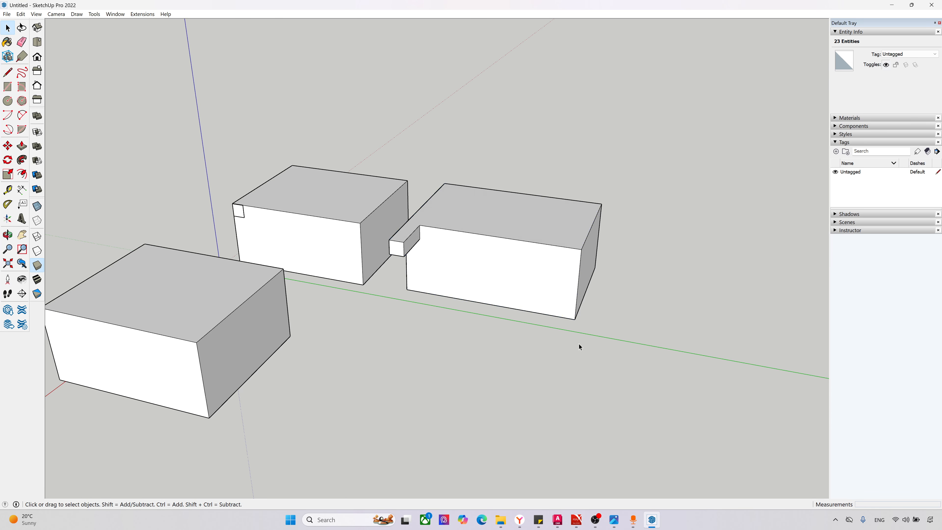
Step: Copy the end face of the ungrouped box, opposite its corner projection, from its upper front corner to about 2628 mm away
{"action": "middle_click_drag", "start_coordinate": [579, 344], "coordinate": [527, 305]}
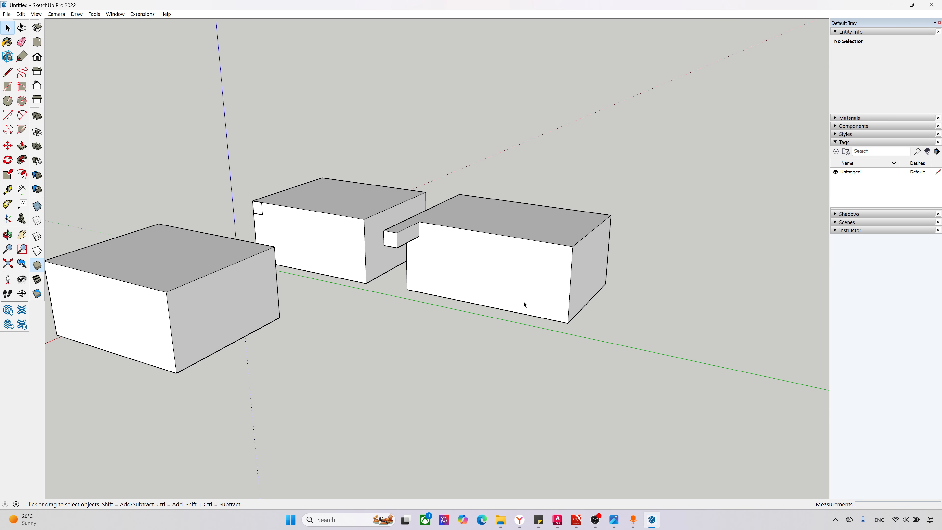
{"action": "left_click", "coordinate": [585, 283]}
{"action": "scroll", "coordinate": [675, 314], "scroll_direction": "up", "scroll_amount": 2}
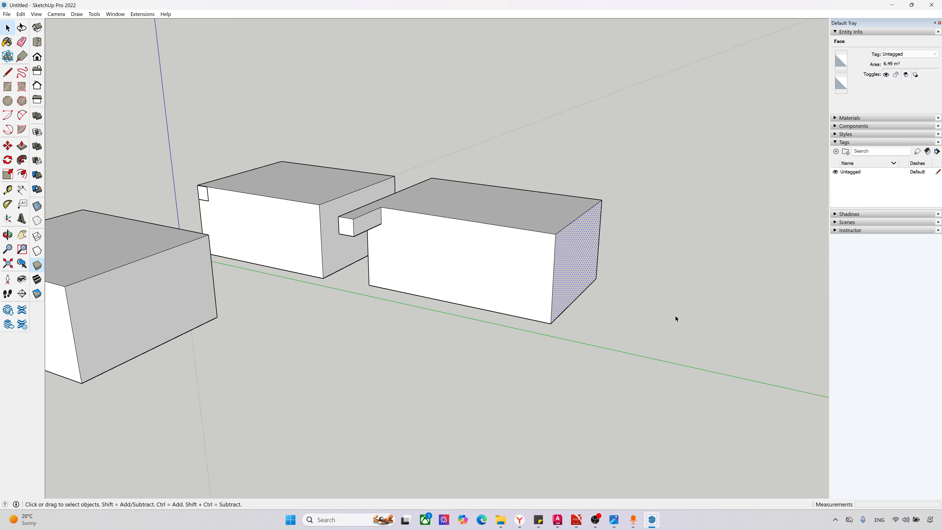
{"action": "middle_click_drag", "start_coordinate": [675, 311], "coordinate": [620, 306]}
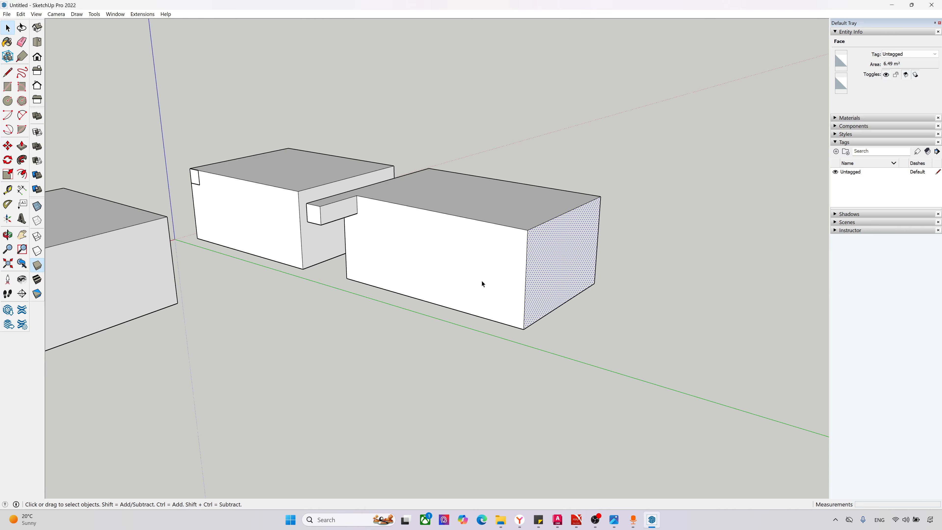
{"action": "key", "text": "m"}
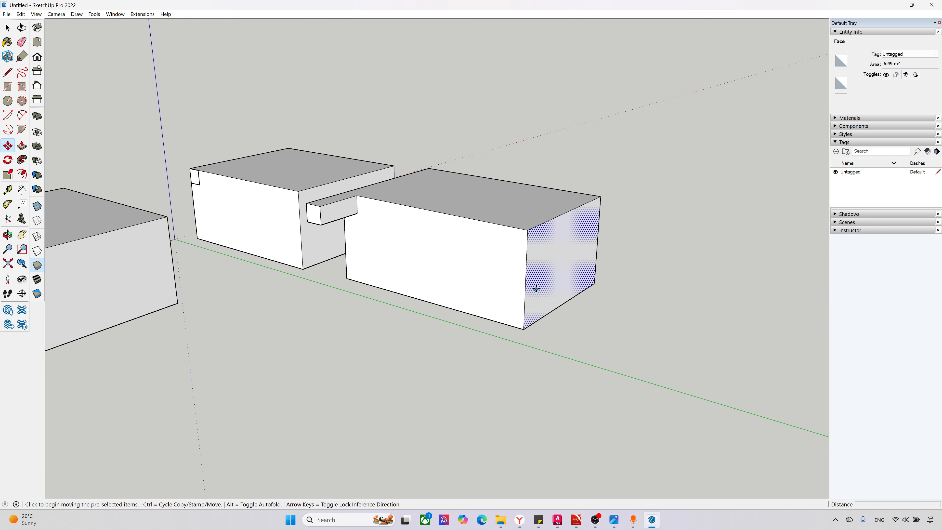
{"action": "left_click", "coordinate": [527, 230]}
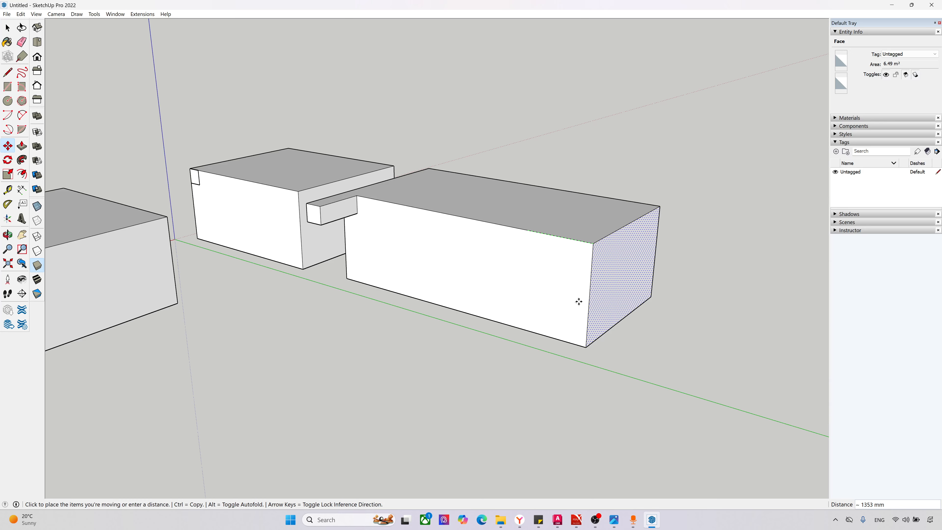
{"action": "key", "text": "ctrl"}
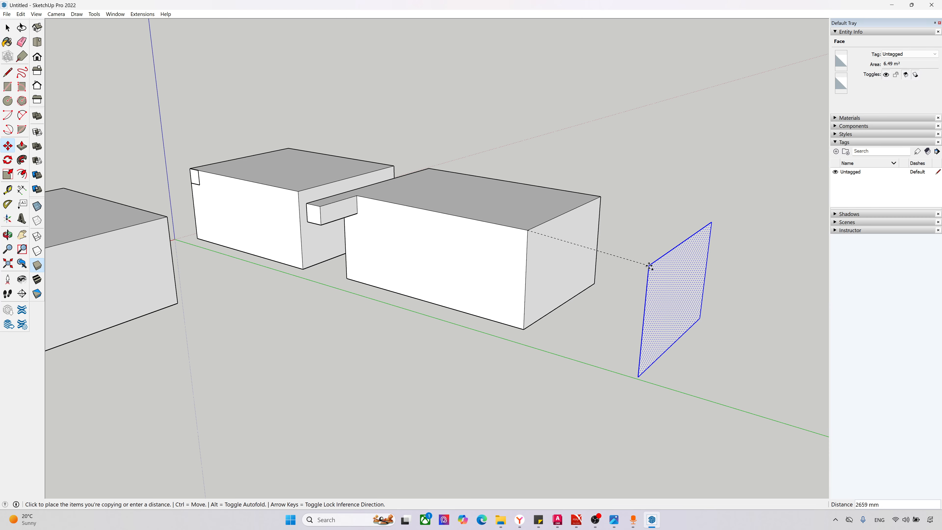
{"action": "left_click", "coordinate": [663, 258]}
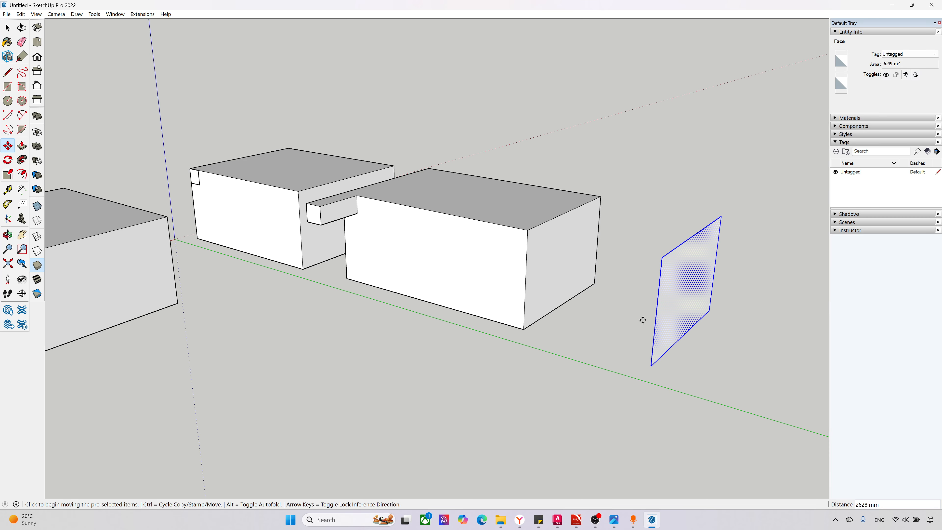
Step: Copy the detached face twice more in front of the ungrouped box, about 4795 mm and another 2797 mm away
{"action": "key", "text": "ctrl"}
{"action": "left_click", "coordinate": [663, 258]}
{"action": "left_click", "coordinate": [468, 343]}
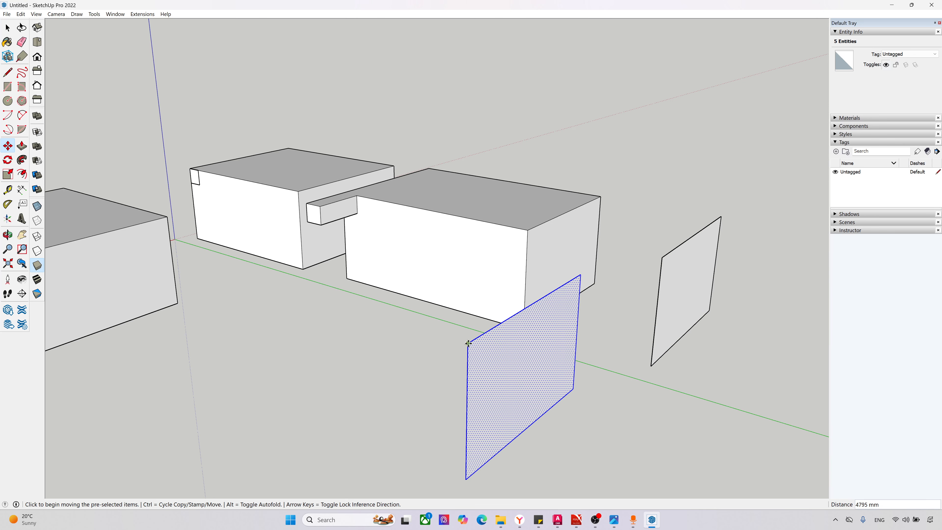
{"action": "key", "text": "ctrl"}
{"action": "left_click", "coordinate": [468, 343]}
{"action": "left_click", "coordinate": [273, 317]}
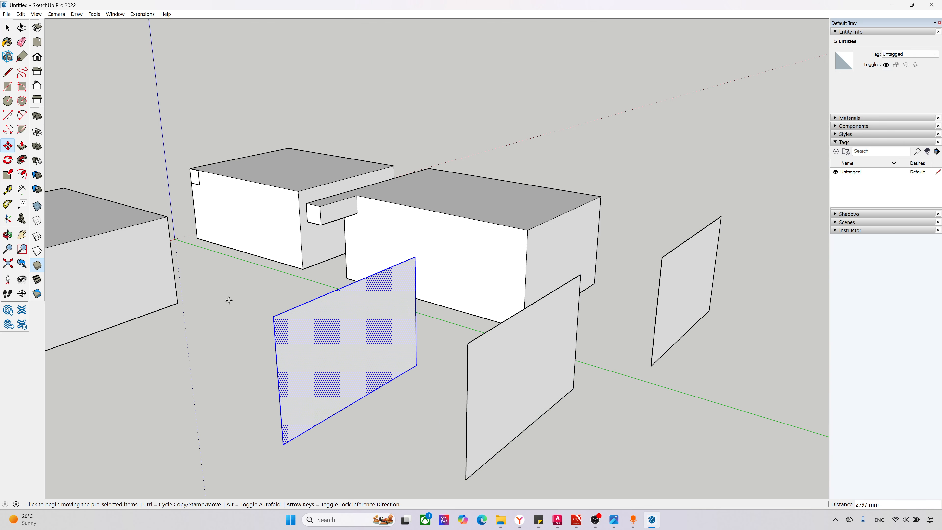
Step: Make a rotated copy of the last face copy, turned 180 degrees about its upper front corner
{"action": "scroll", "coordinate": [229, 300], "scroll_direction": "down", "scroll_amount": 3}
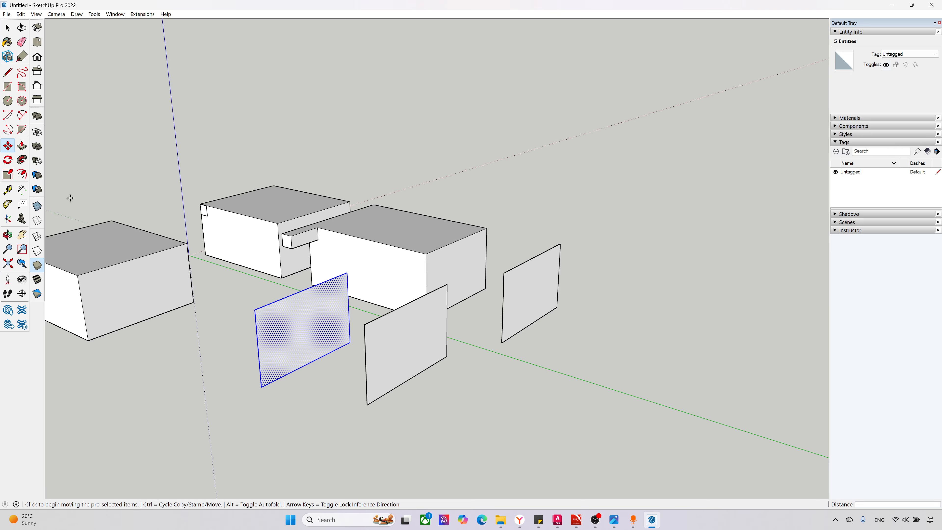
{"action": "left_click", "coordinate": [8, 160]}
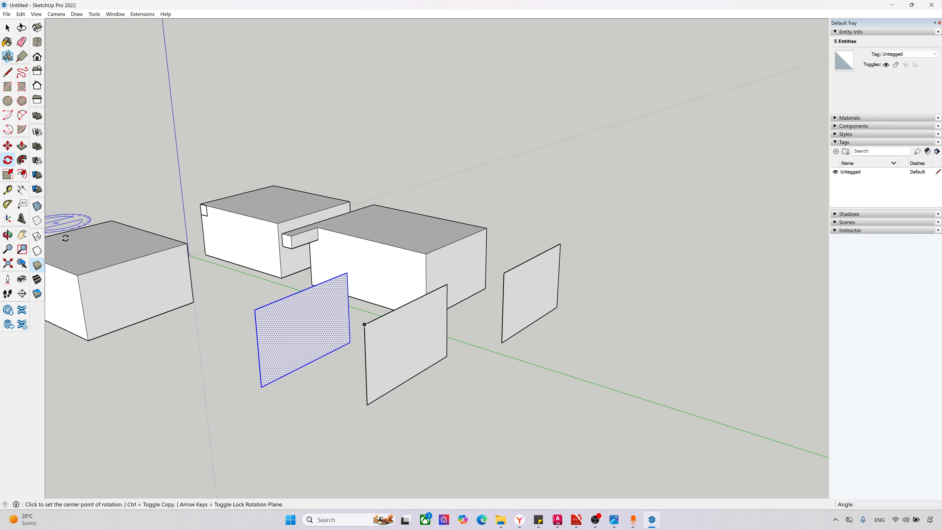
{"action": "scroll", "coordinate": [260, 309], "scroll_direction": "up", "scroll_amount": 2}
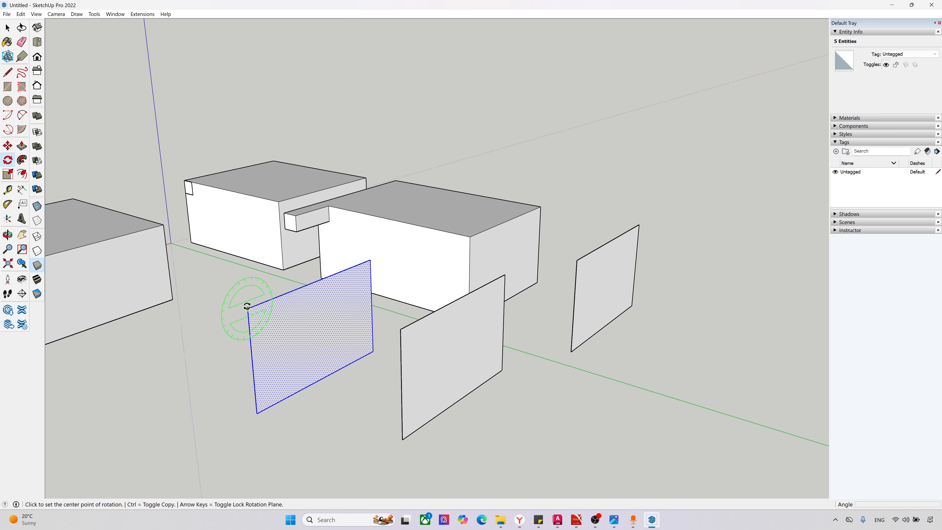
{"action": "left_click", "coordinate": [247, 308]}
{"action": "left_click", "coordinate": [249, 333]}
{"action": "key", "text": "ctrl"}
{"action": "left_click", "coordinate": [241, 259]}
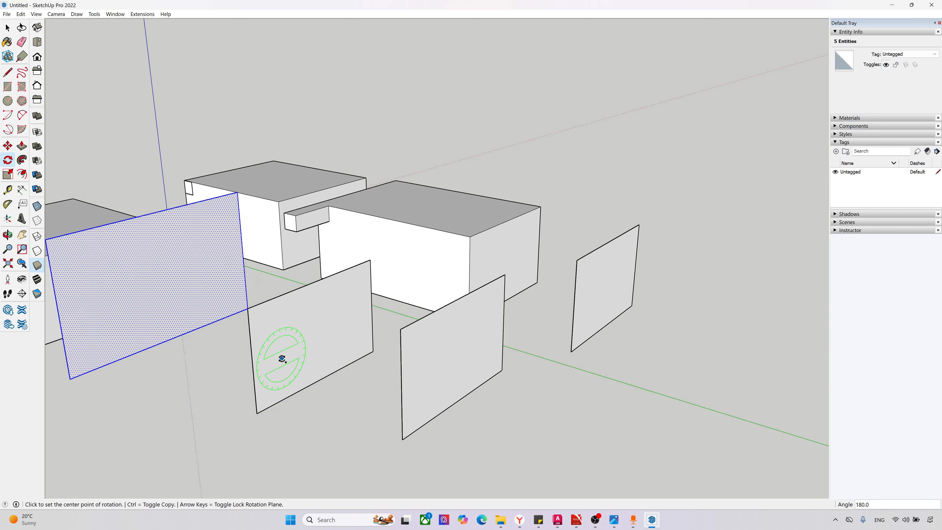
{"action": "scroll", "coordinate": [653, 368], "scroll_direction": "down", "scroll_amount": 2}
{"action": "key", "text": "space"}
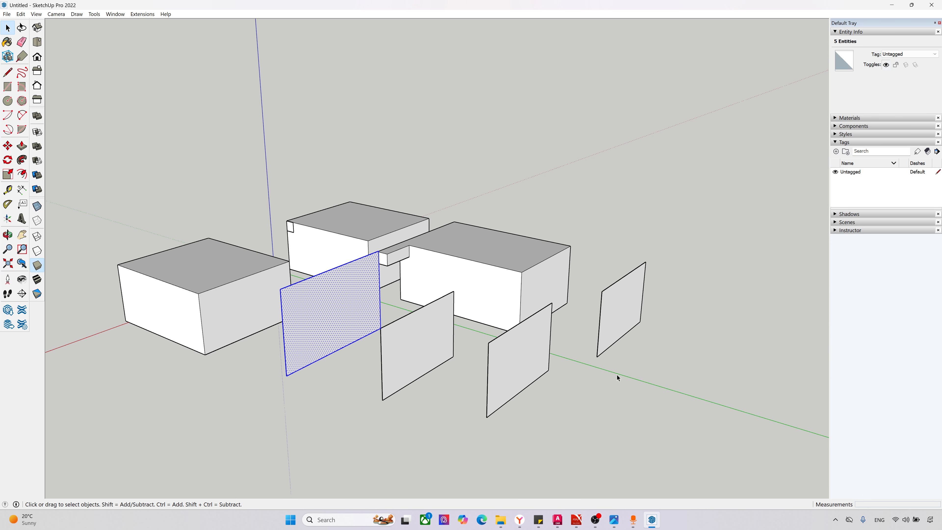
Step: Duplicate the first detached face through the clipboard, place the duplicate beside it and move it by its lower rear corner
{"action": "left_click", "coordinate": [614, 330]}
{"action": "scroll", "coordinate": [698, 365], "scroll_direction": "up", "scroll_amount": 3}
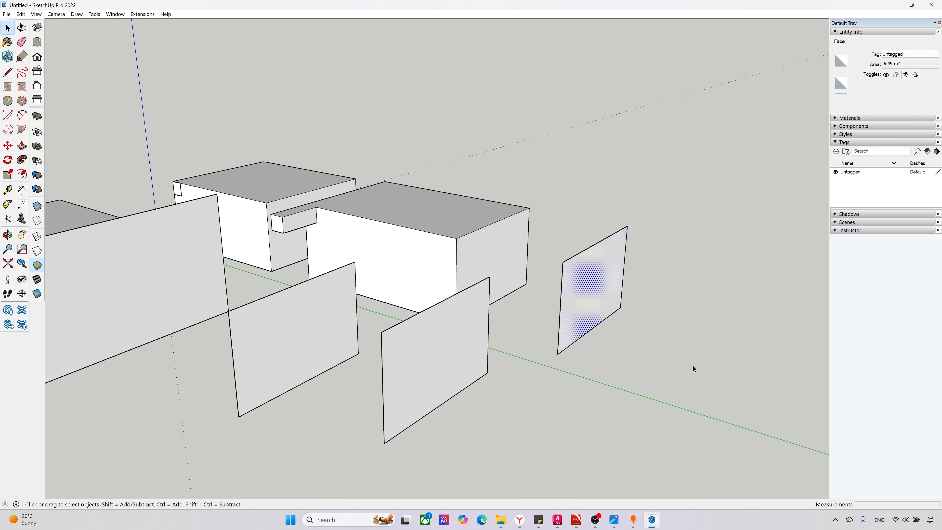
{"action": "key", "text": "ctrl+c"}
{"action": "key", "text": "ctrl+v"}
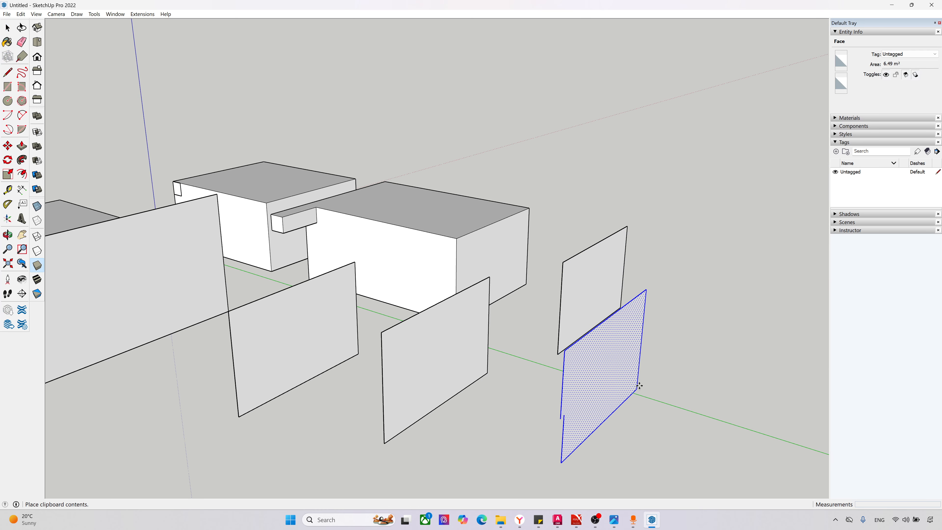
{"action": "left_click", "coordinate": [687, 381]}
{"action": "key", "text": "m"}
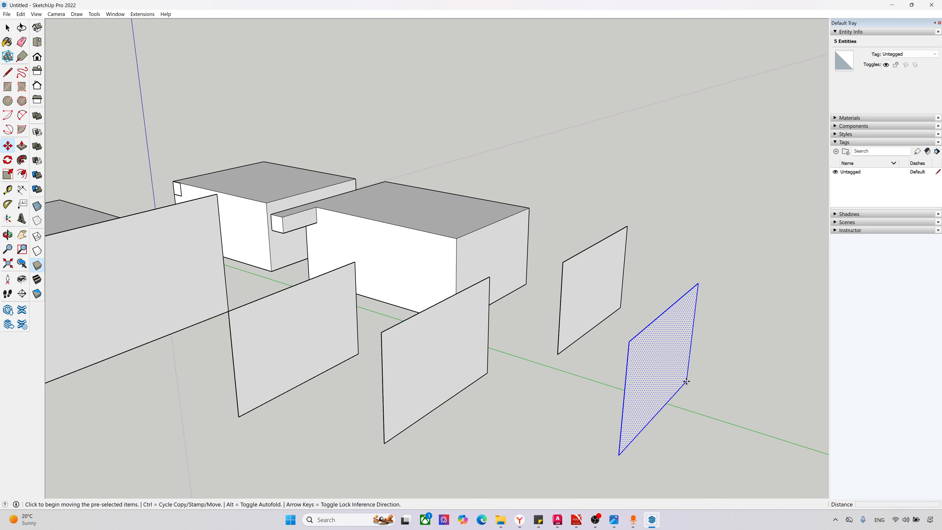
{"action": "left_click", "coordinate": [687, 382]}
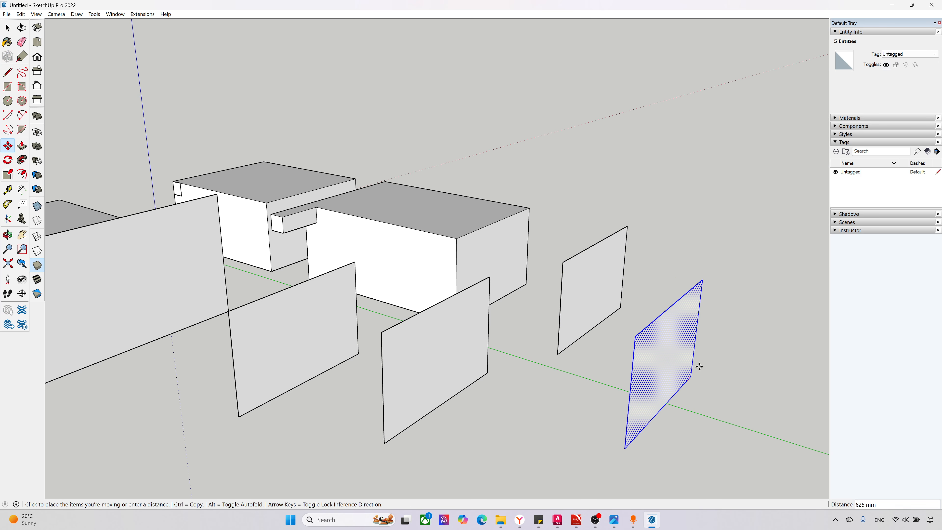
{"action": "left_click", "coordinate": [672, 360]}
Step: Delete all geometry in the model and set the camera to the top view
{"action": "scroll", "coordinate": [500, 316], "scroll_direction": "down", "scroll_amount": 3}
{"action": "key", "text": "ctrl+a"}
{"action": "key", "text": "Delete"}
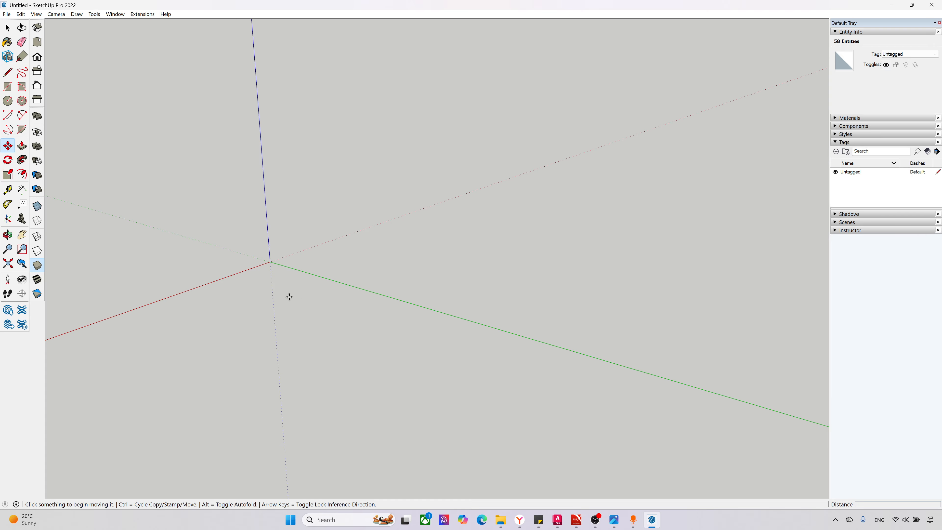
{"action": "scroll", "coordinate": [290, 297], "scroll_direction": "up", "scroll_amount": 1}
{"action": "key", "text": "F2"}
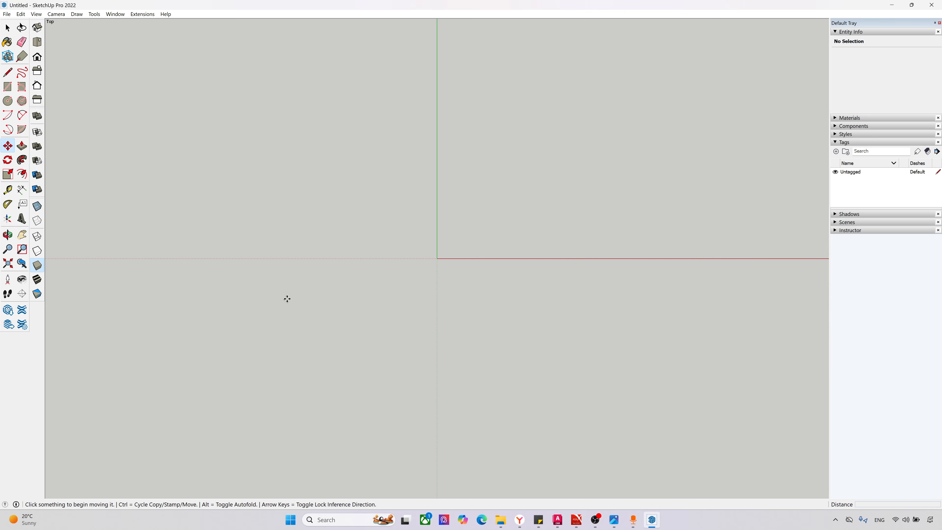
{"action": "scroll", "coordinate": [244, 410], "scroll_direction": "down", "scroll_amount": 5}
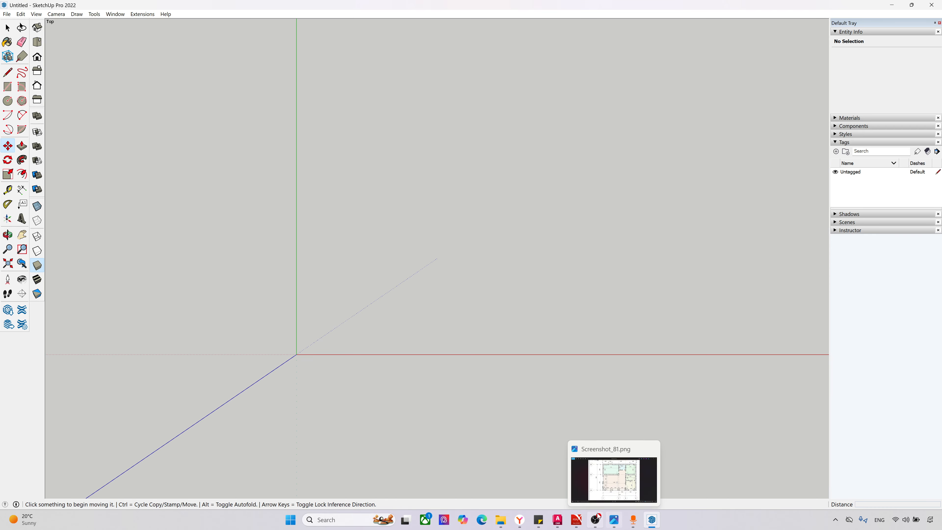
Step: Switch to the Test for SketchUp.pdf drawing and examine the house floor plan there and in the Screenshot_81.png image
{"action": "left_click", "coordinate": [580, 519]}
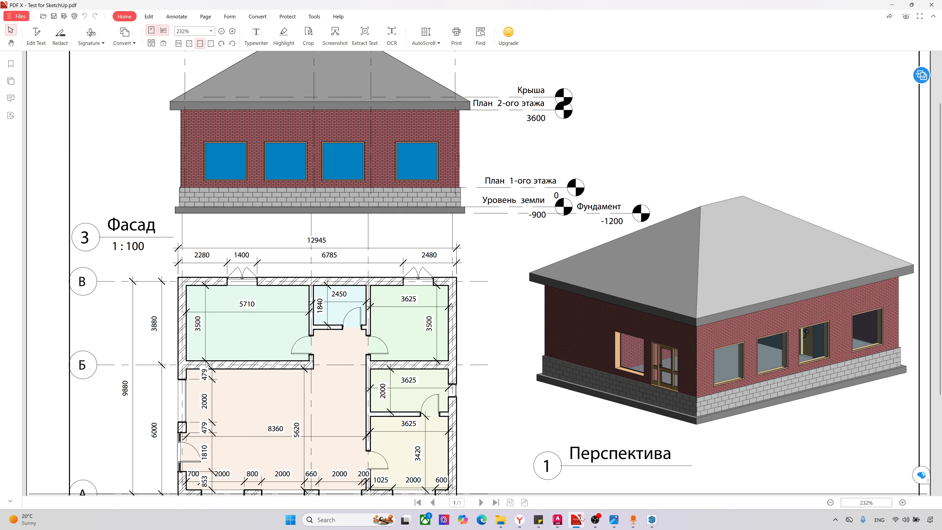
{"action": "left_click", "coordinate": [580, 519]}
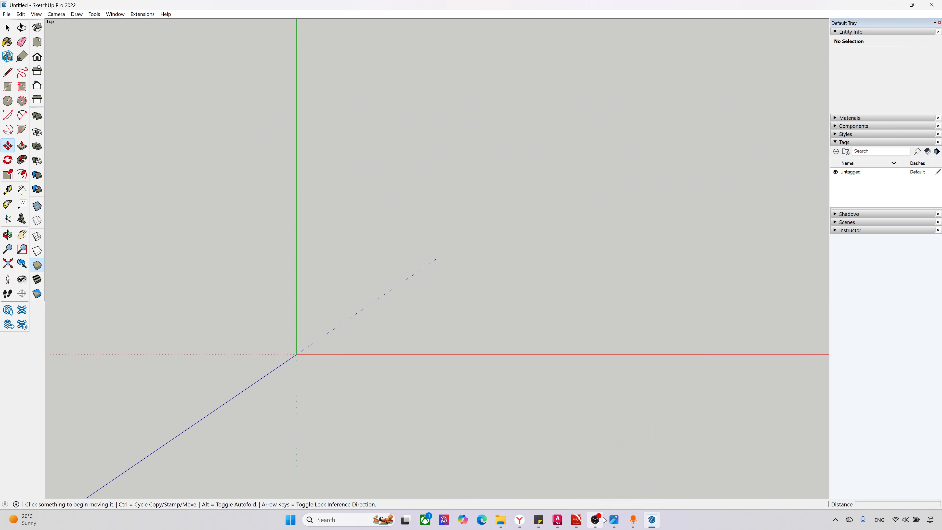
{"action": "left_click", "coordinate": [576, 520]}
{"action": "scroll", "coordinate": [447, 378], "scroll_direction": "down", "scroll_amount": 3}
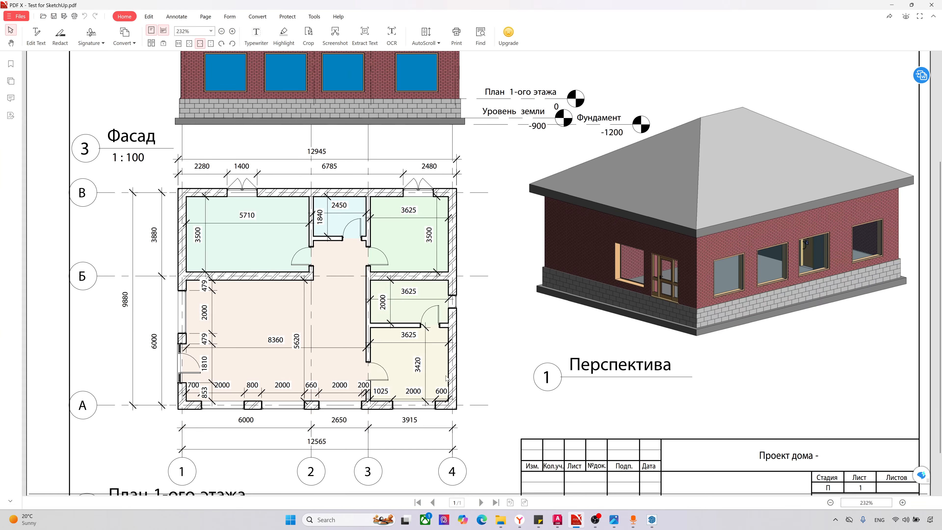
{"action": "left_click", "coordinate": [614, 519]}
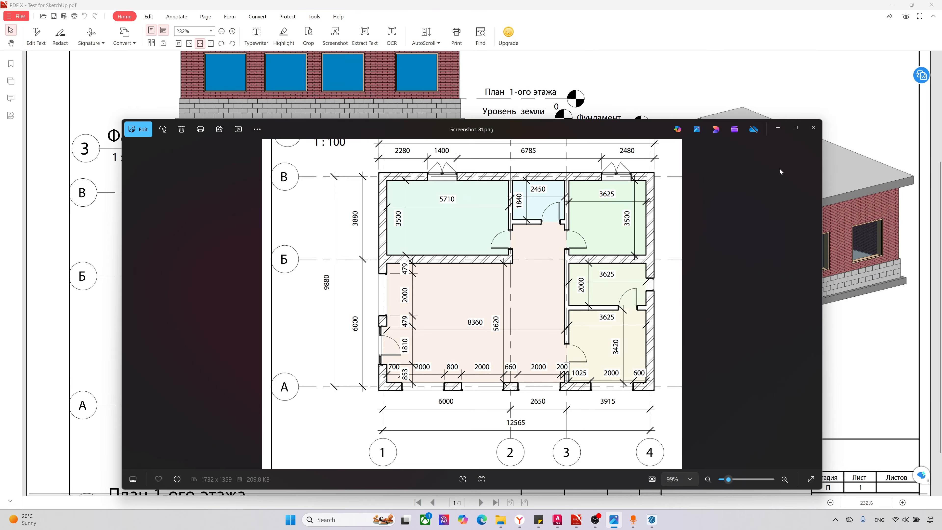
{"action": "left_click", "coordinate": [778, 128]}
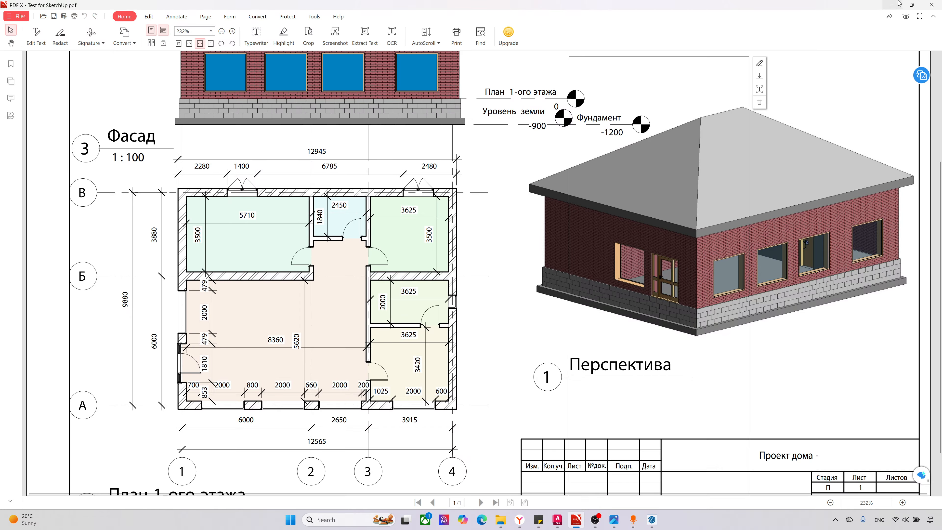
Step: Return to the empty SketchUp model and bring up the Lightshot folder window over it
{"action": "left_click", "coordinate": [892, 4]}
{"action": "left_click", "coordinate": [778, 128]}
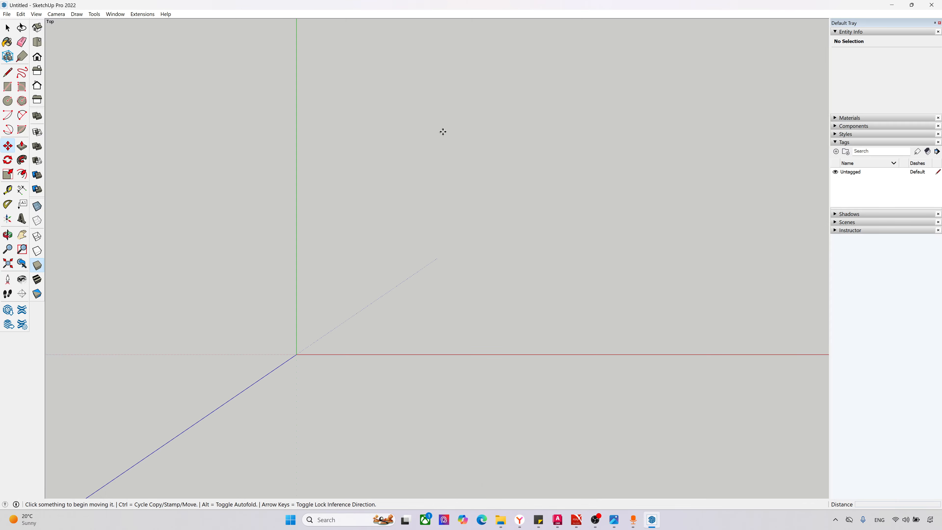
{"action": "left_click", "coordinate": [500, 521]}
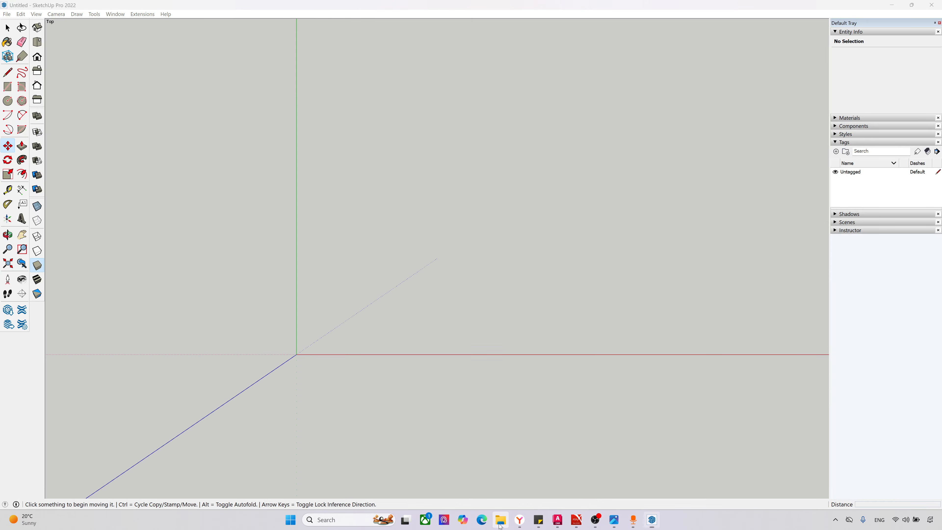
{"action": "left_click", "coordinate": [460, 93]}
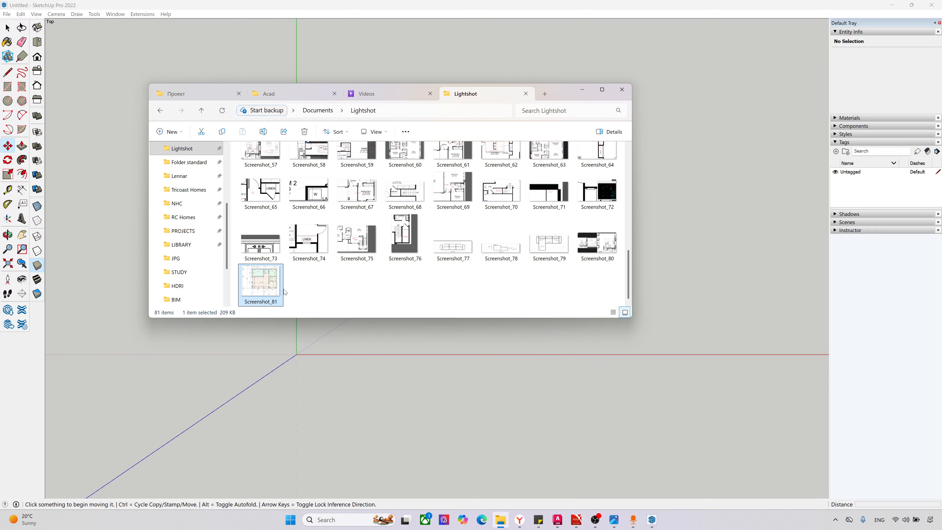
Step: Place Screenshot_81.png from the Lightshot folder into the top view above the red axis, then minimize the folder window
{"action": "mouse_move", "coordinate": [270, 290]}
{"action": "left_mouse_down"}
{"action": "mouse_move", "coordinate": [276, 273]}
{"action": "mouse_move", "coordinate": [381, 246]}
{"action": "mouse_move", "coordinate": [491, 242]}
{"action": "mouse_move", "coordinate": [588, 241]}
{"action": "mouse_move", "coordinate": [679, 286]}
{"action": "left_mouse_up"}
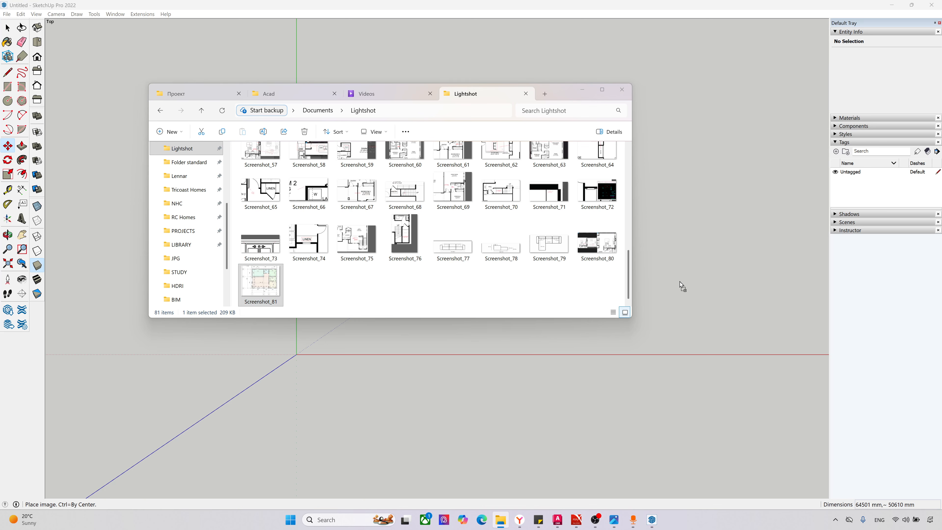
{"action": "left_click", "coordinate": [689, 315]}
{"action": "key", "text": "s"}
{"action": "scroll", "coordinate": [406, 395], "scroll_direction": "down", "scroll_amount": 3}
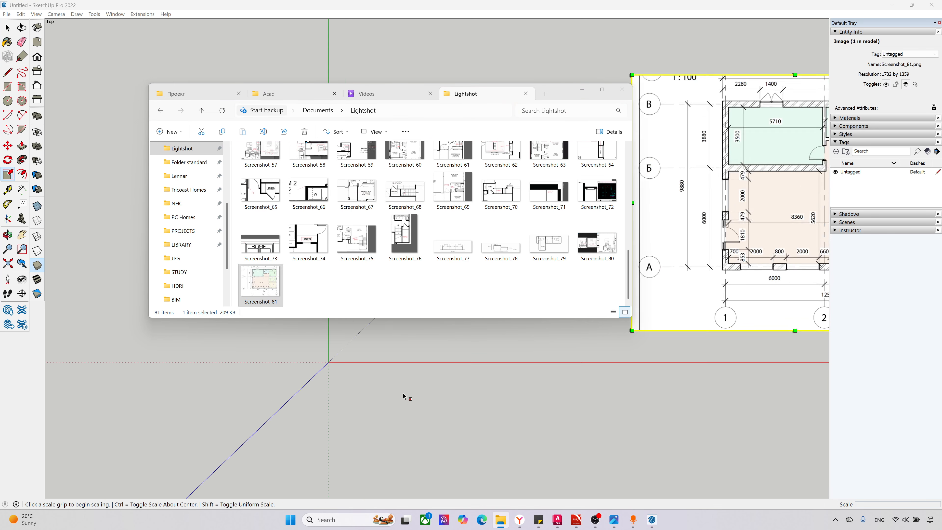
{"action": "left_click", "coordinate": [582, 90]}
{"action": "scroll", "coordinate": [289, 346], "scroll_direction": "down", "scroll_amount": 4}
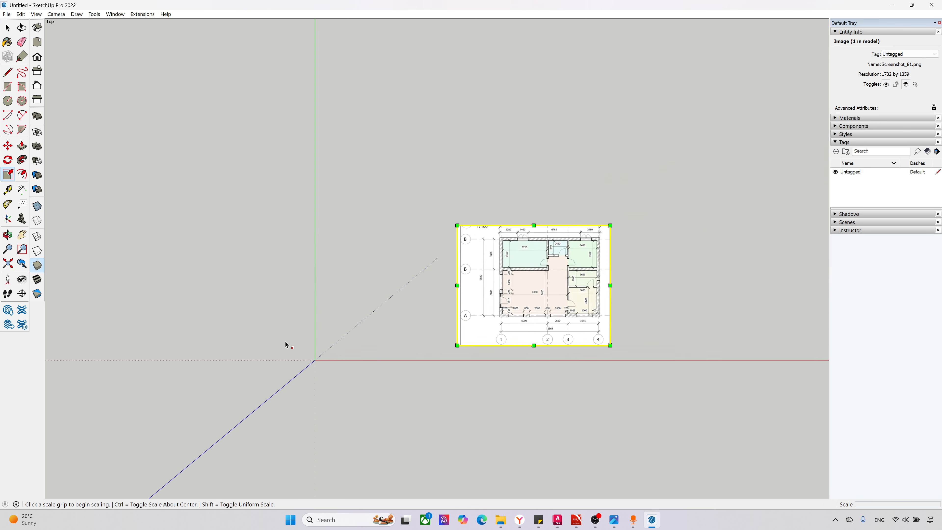
Step: Move the floor plan image a short distance along the red axis, farther from the origin
{"action": "scroll", "coordinate": [455, 341], "scroll_direction": "up", "scroll_amount": 2}
{"action": "scroll", "coordinate": [456, 334], "scroll_direction": "up", "scroll_amount": 1}
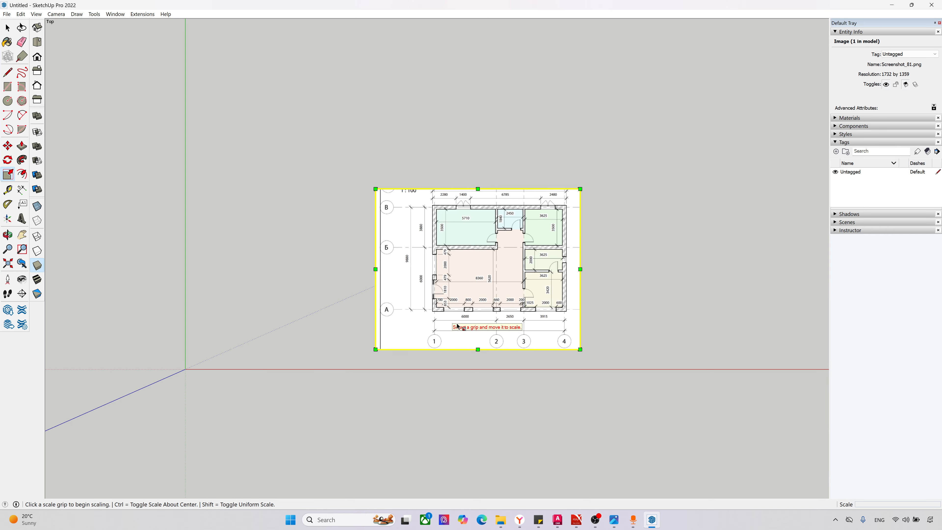
{"action": "key", "text": "m"}
{"action": "left_click", "coordinate": [450, 323]}
{"action": "left_click", "coordinate": [484, 323]}
{"action": "scroll", "coordinate": [569, 324], "scroll_direction": "up", "scroll_amount": 2}
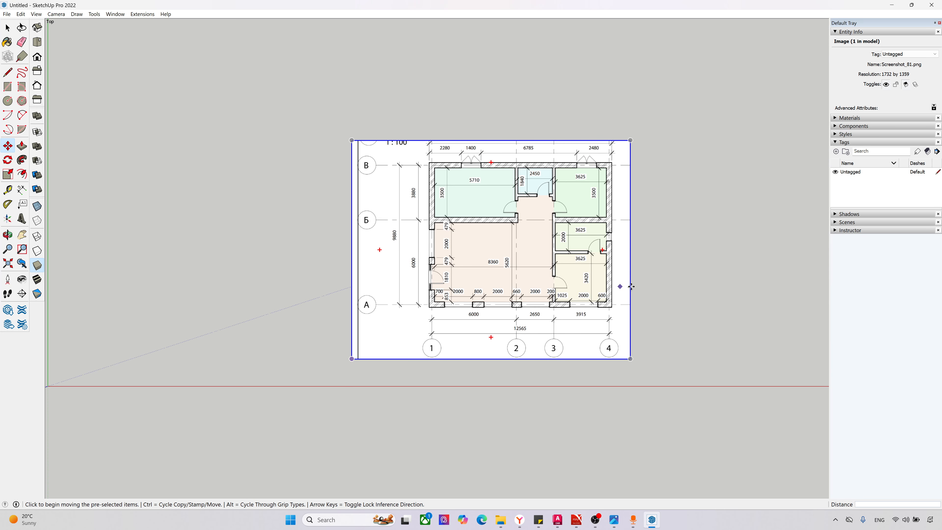
{"action": "scroll", "coordinate": [630, 286], "scroll_direction": "down", "scroll_amount": 2}
{"action": "scroll", "coordinate": [481, 297], "scroll_direction": "up", "scroll_amount": 2}
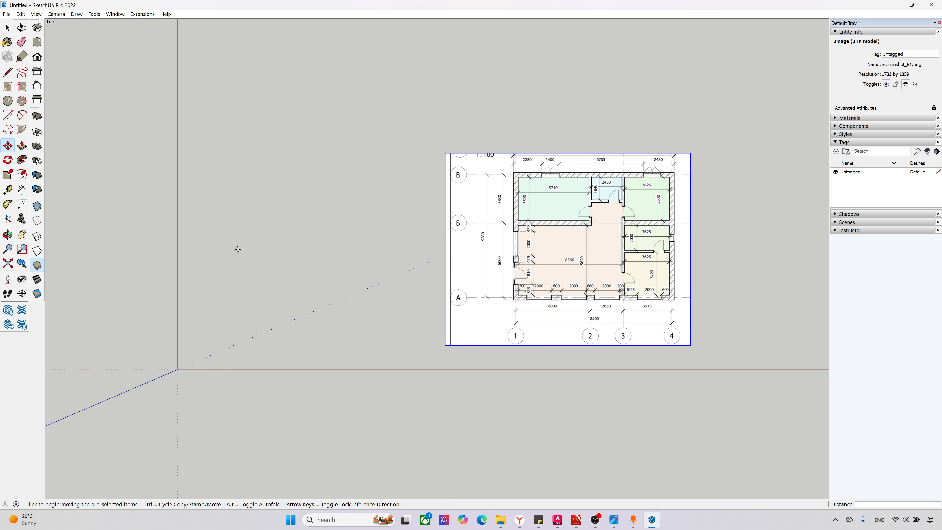
Step: Deselect the floor plan image and undo the last change
{"action": "key", "text": "Escape"}
{"action": "scroll", "coordinate": [582, 314], "scroll_direction": "up", "scroll_amount": 2}
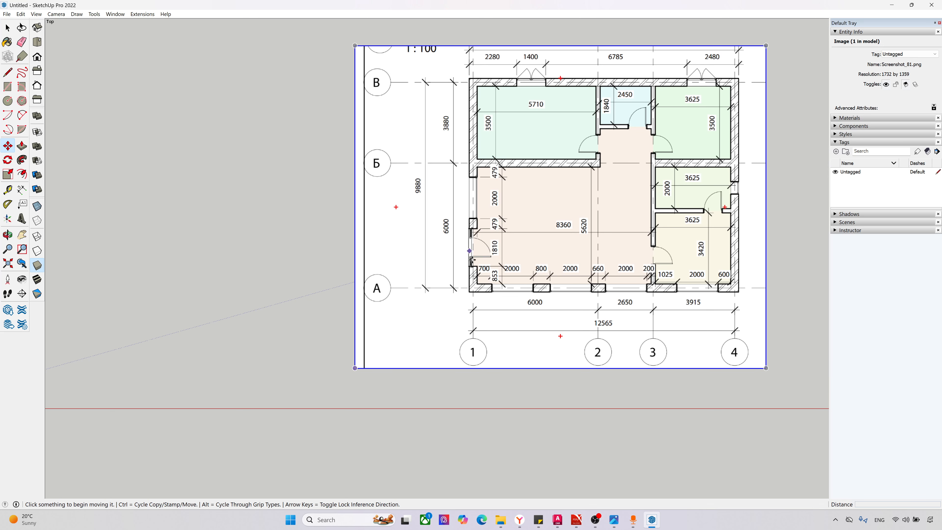
{"action": "scroll", "coordinate": [684, 279], "scroll_direction": "down", "scroll_amount": 4}
{"action": "key", "text": "ctrl+z"}
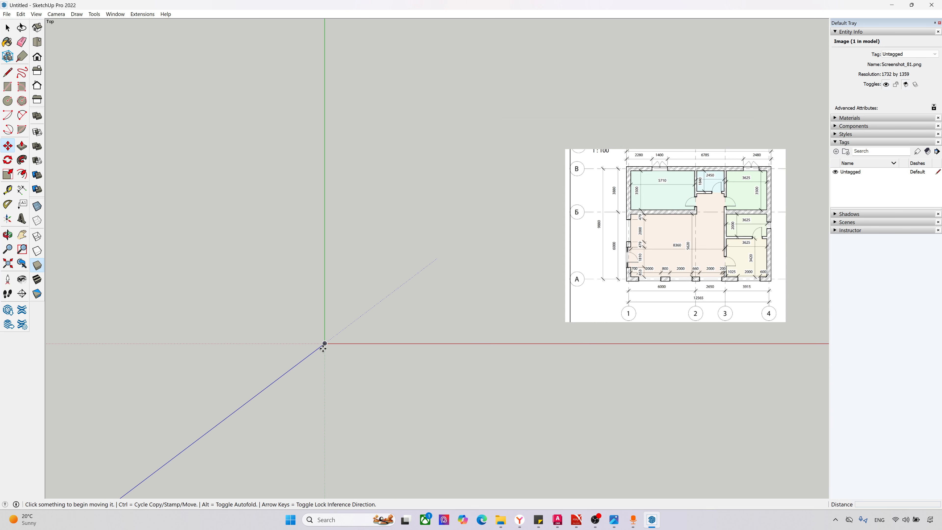
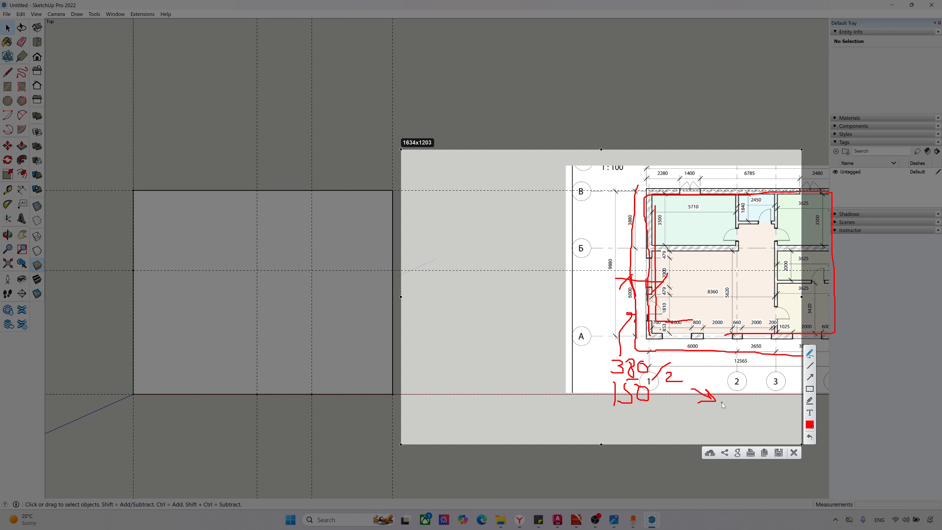
Step: Mark the wall offset value 190 on the screen capture, circle it, and close the capture overlay
{"action": "mouse_move", "coordinate": [750, 404]}
{"action": "left_mouse_down"}
{"action": "mouse_move", "coordinate": [720, 399]}
{"action": "mouse_move", "coordinate": [744, 432]}
{"action": "mouse_move", "coordinate": [751, 398]}
{"action": "left_mouse_up"}
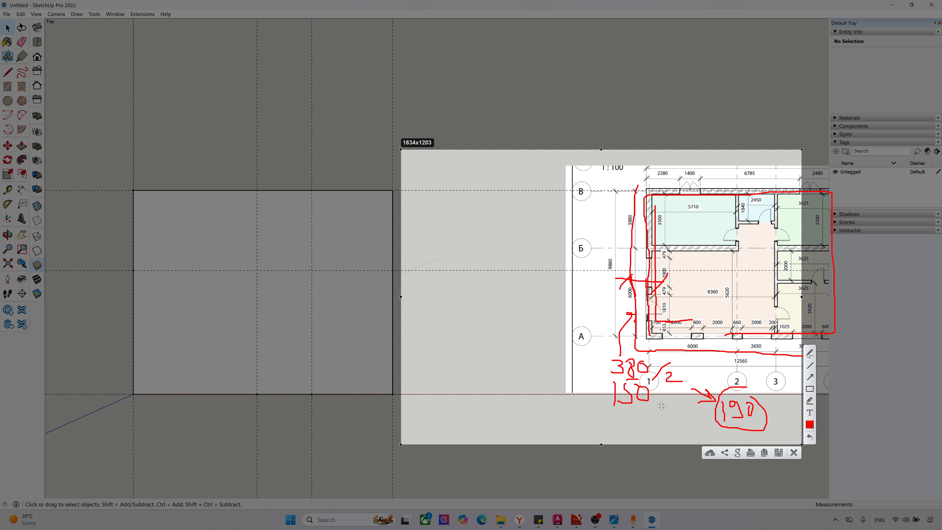
{"action": "key", "text": "Escape"}
Step: Offset the outline of the house rectangle outward by 190 mm, measuring from its corner at the origin
{"action": "scroll", "coordinate": [63, 340], "scroll_direction": "up", "scroll_amount": 2}
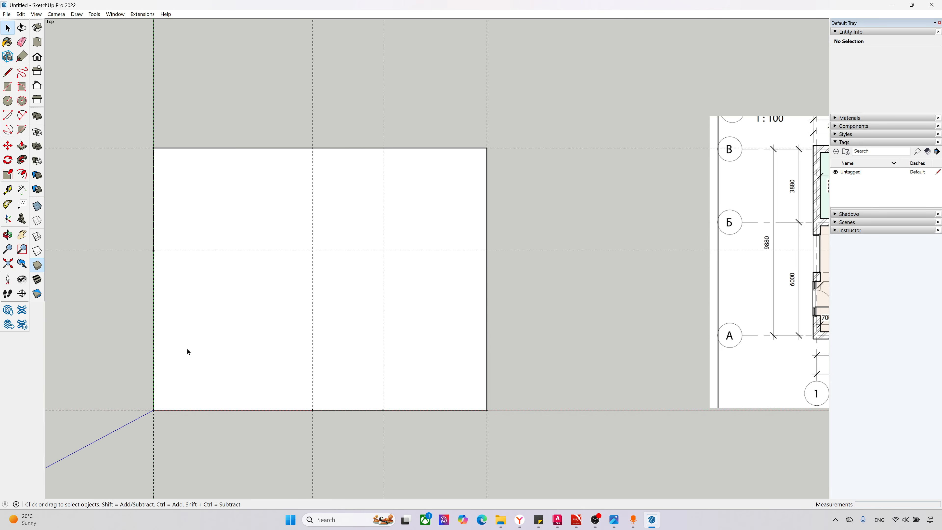
{"action": "left_click", "coordinate": [438, 372]}
{"action": "scroll", "coordinate": [504, 367], "scroll_direction": "down", "scroll_amount": 2}
{"action": "scroll", "coordinate": [327, 400], "scroll_direction": "up", "scroll_amount": 2}
{"action": "scroll", "coordinate": [316, 400], "scroll_direction": "up", "scroll_amount": 1}
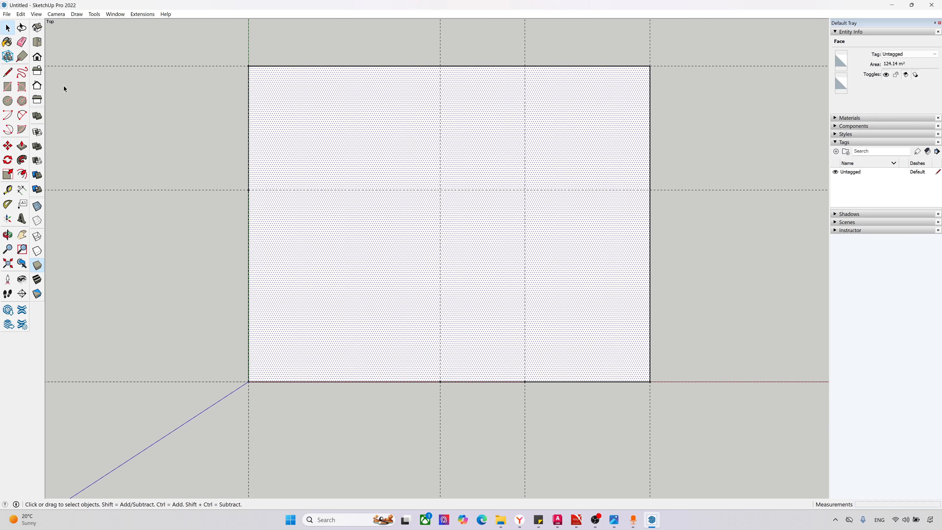
{"action": "left_click", "coordinate": [26, 174]}
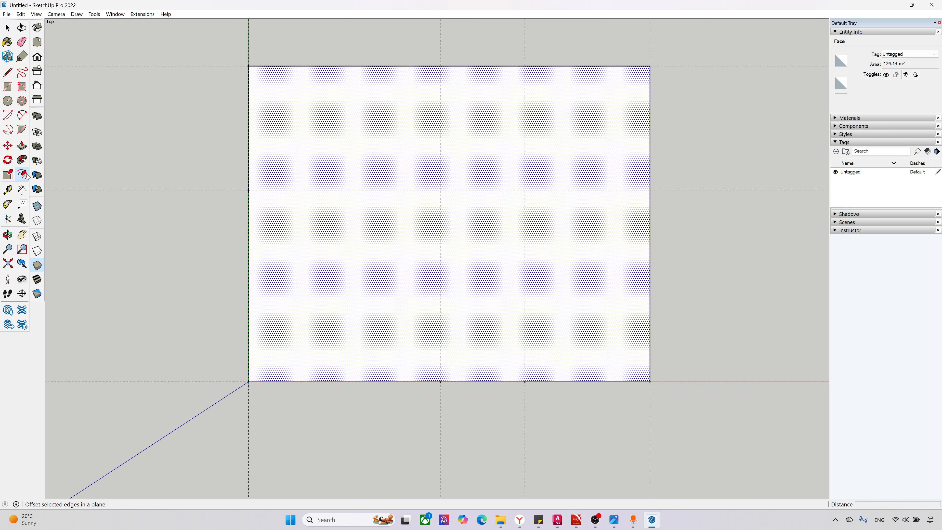
{"action": "left_click", "coordinate": [249, 359]}
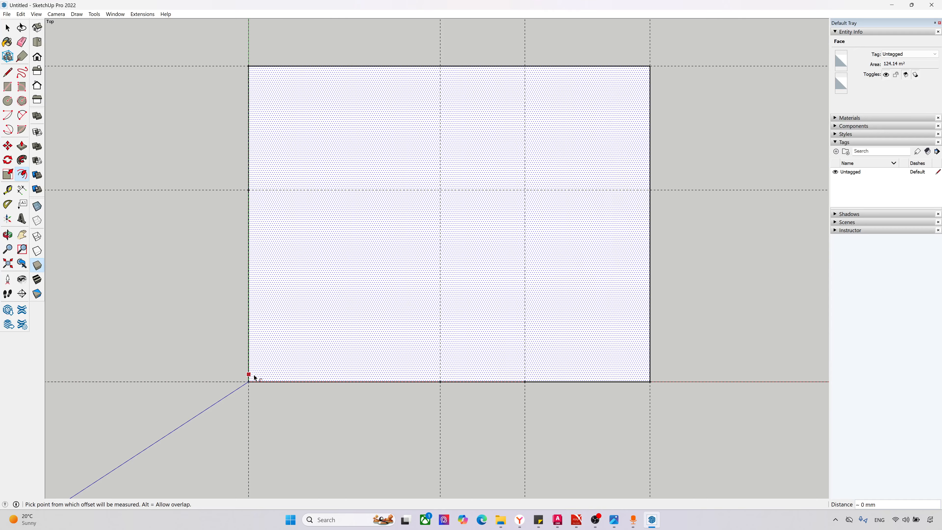
{"action": "left_click", "coordinate": [248, 385]}
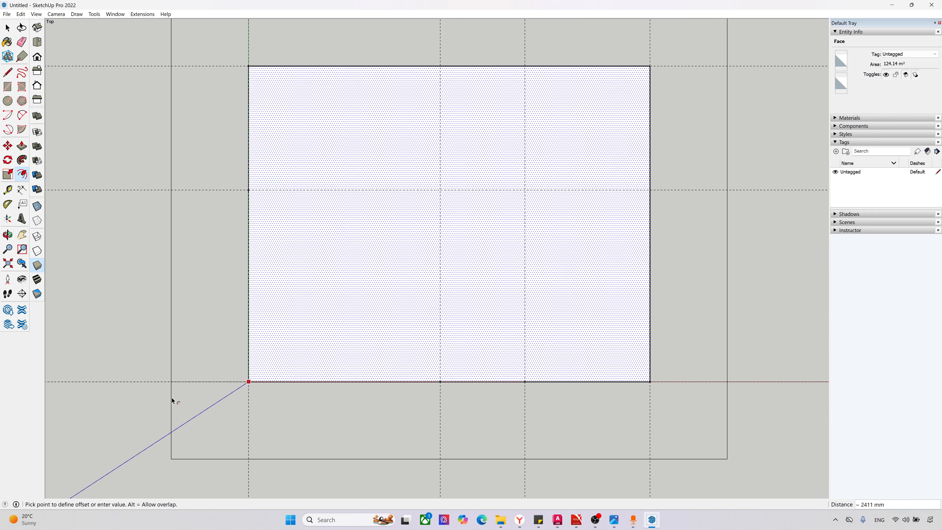
{"action": "type", "text": "190"}
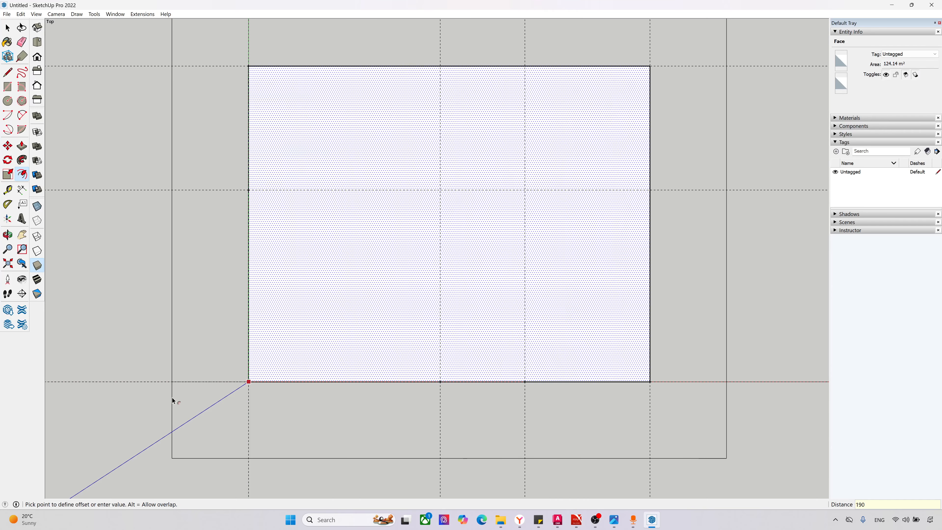
{"action": "key", "text": "Return"}
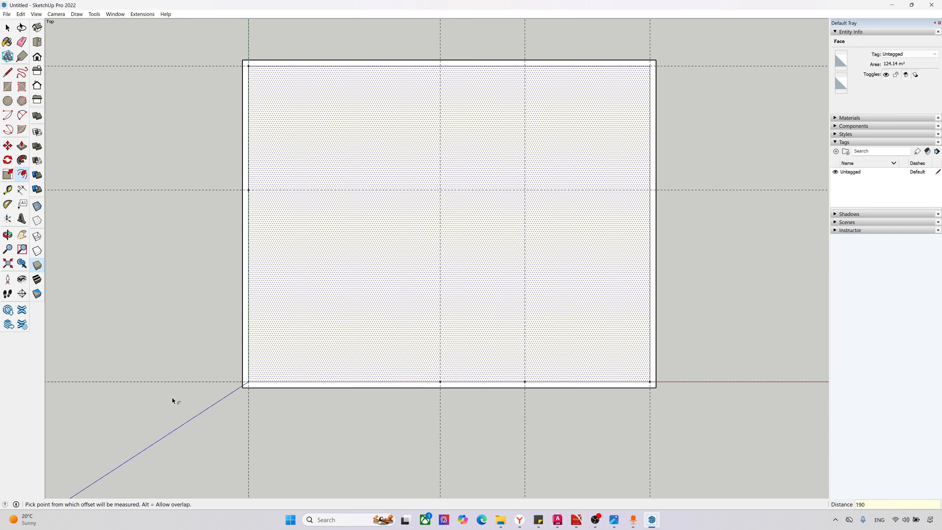
Step: Offset the original rectangle outline inward by 190 mm to form the inner wall boundary
{"action": "left_click", "coordinate": [248, 382]}
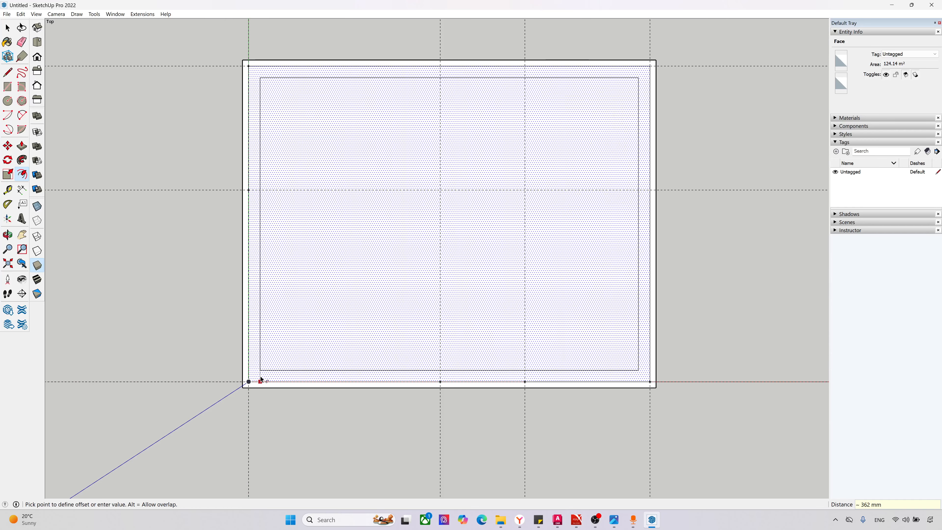
{"action": "type", "text": "190"}
{"action": "key", "text": "Return"}
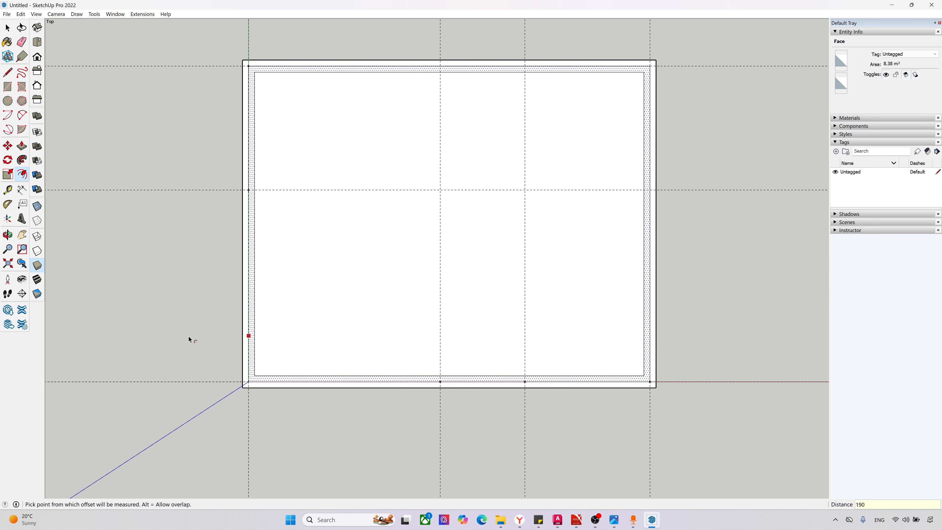
Step: Examine the middle outline and the wall strips on either side of it at the origin corner
{"action": "middle_click_drag", "start_coordinate": [189, 337], "coordinate": [359, 255]}
{"action": "scroll", "coordinate": [295, 445], "scroll_direction": "up", "scroll_amount": 3}
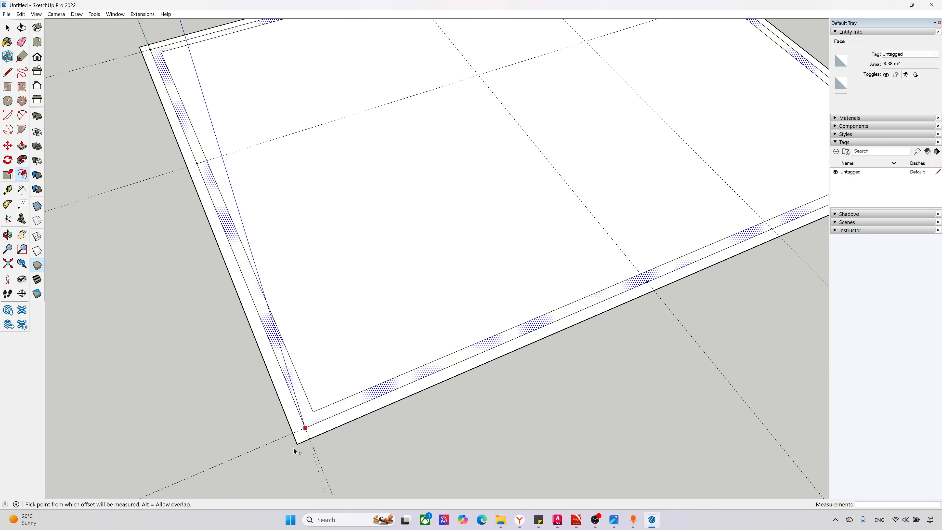
{"action": "key", "text": "space"}
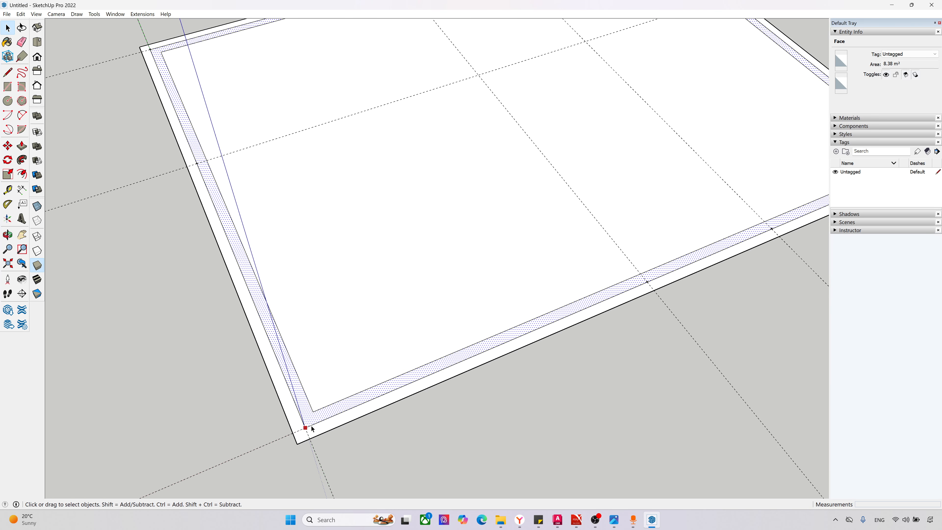
{"action": "left_click", "coordinate": [311, 427]}
{"action": "middle_click_drag", "start_coordinate": [308, 425], "coordinate": [457, 322]}
{"action": "scroll", "coordinate": [426, 430], "scroll_direction": "up", "scroll_amount": 1}
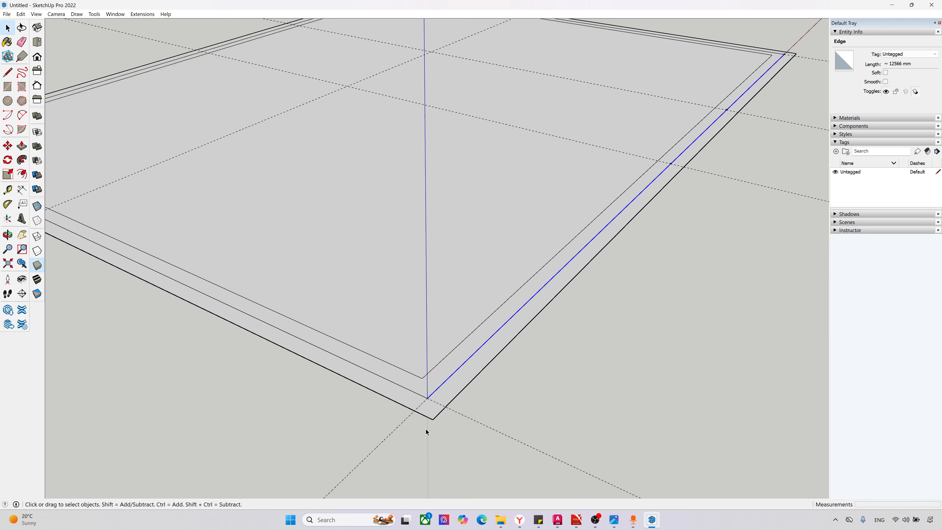
{"action": "middle_click_drag", "start_coordinate": [416, 425], "coordinate": [382, 416]}
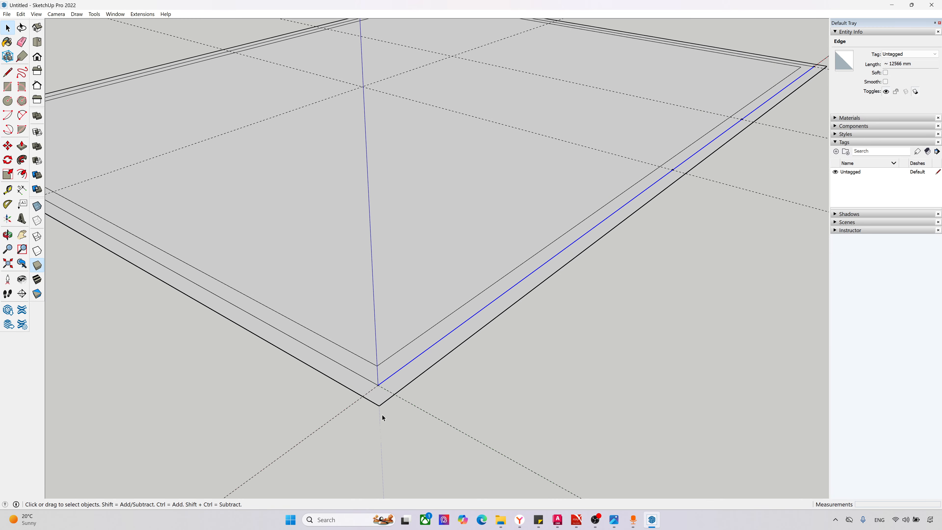
{"action": "left_click", "coordinate": [361, 375]}
{"action": "left_click", "coordinate": [395, 447]}
{"action": "scroll", "coordinate": [347, 423], "scroll_direction": "down", "scroll_amount": 2}
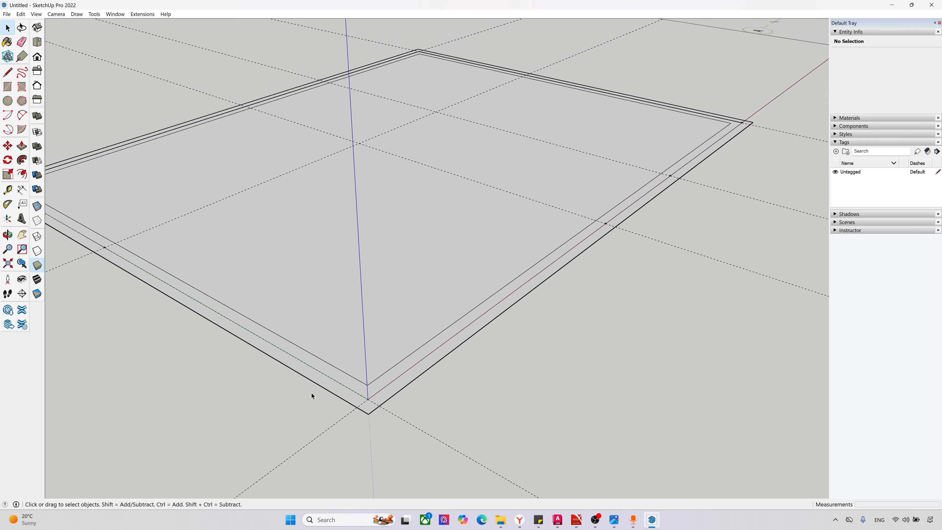
Step: Examine the middle outline's two edges at the wall corner diagonally opposite the origin
{"action": "scroll", "coordinate": [312, 372], "scroll_direction": "down", "scroll_amount": 3}
{"action": "scroll", "coordinate": [369, 152], "scroll_direction": "up", "scroll_amount": 6}
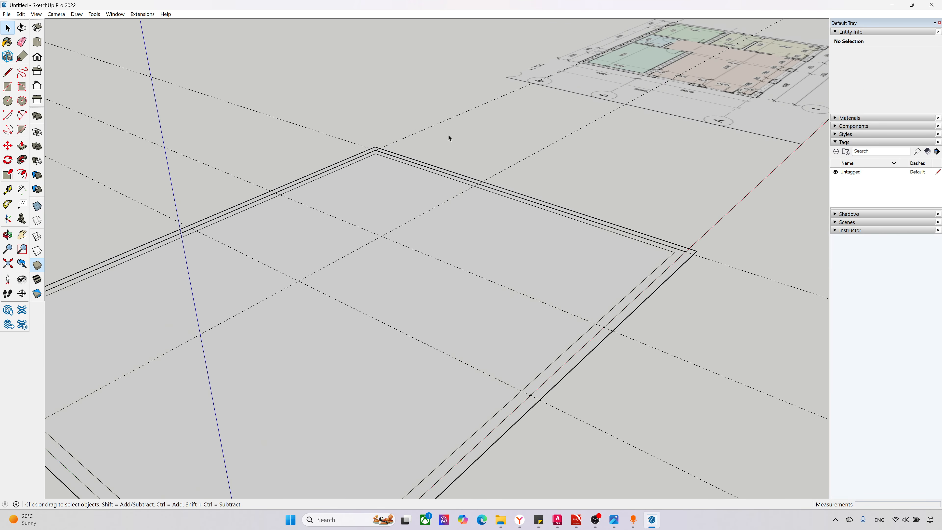
{"action": "left_click", "coordinate": [367, 154]}
{"action": "scroll", "coordinate": [371, 163], "scroll_direction": "up", "scroll_amount": 2}
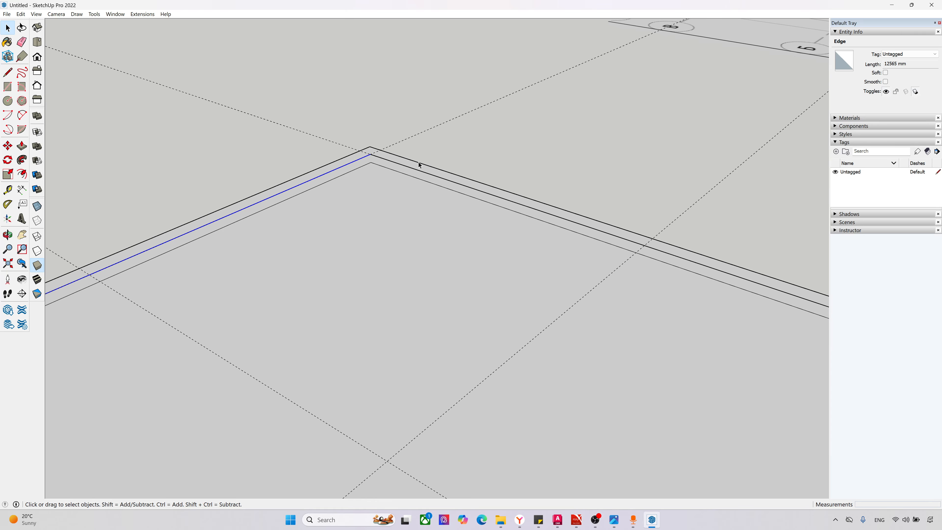
{"action": "left_click", "coordinate": [418, 171]}
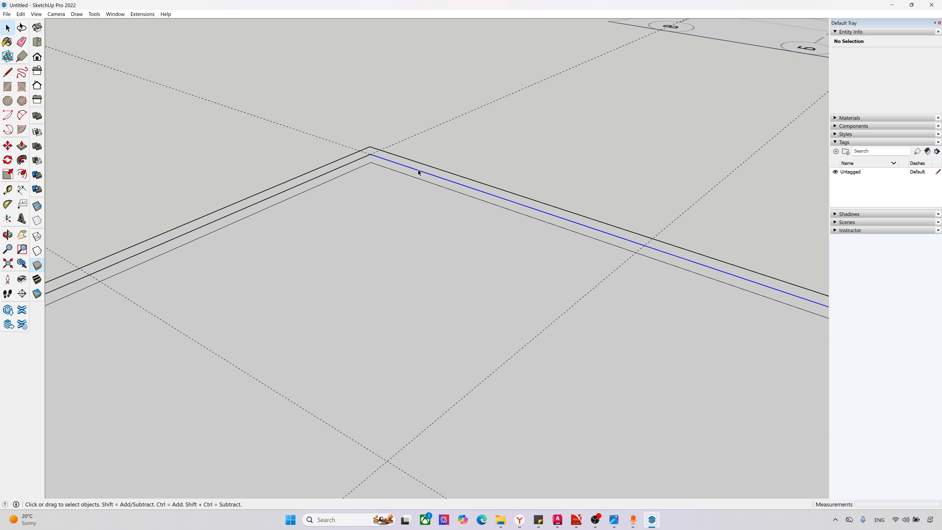
{"action": "left_click", "coordinate": [375, 159]}
{"action": "middle_click_drag", "start_coordinate": [376, 160], "coordinate": [377, 252]}
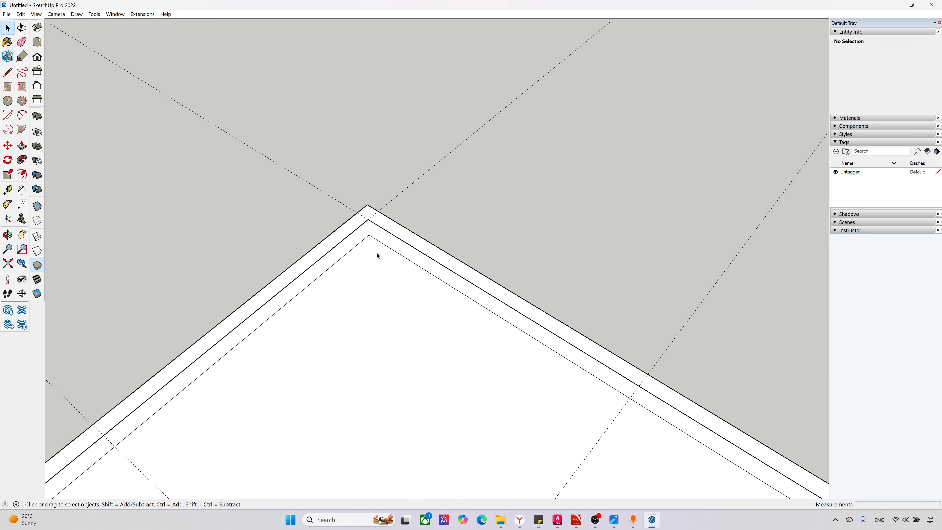
{"action": "left_click", "coordinate": [382, 243]}
Step: Delete the large floor face enclosed by the innermost outline, keeping only the wall strip
{"action": "left_click", "coordinate": [376, 257]}
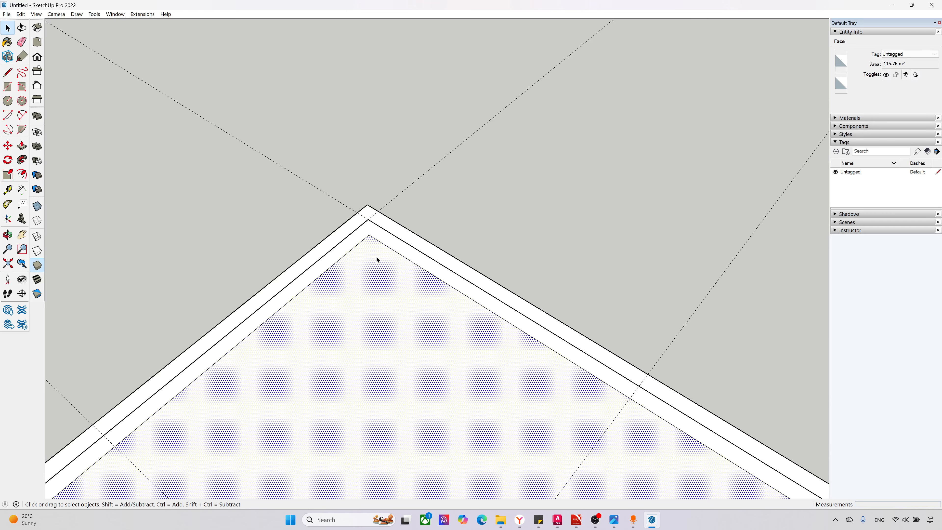
{"action": "scroll", "coordinate": [376, 257], "scroll_direction": "down", "scroll_amount": 4}
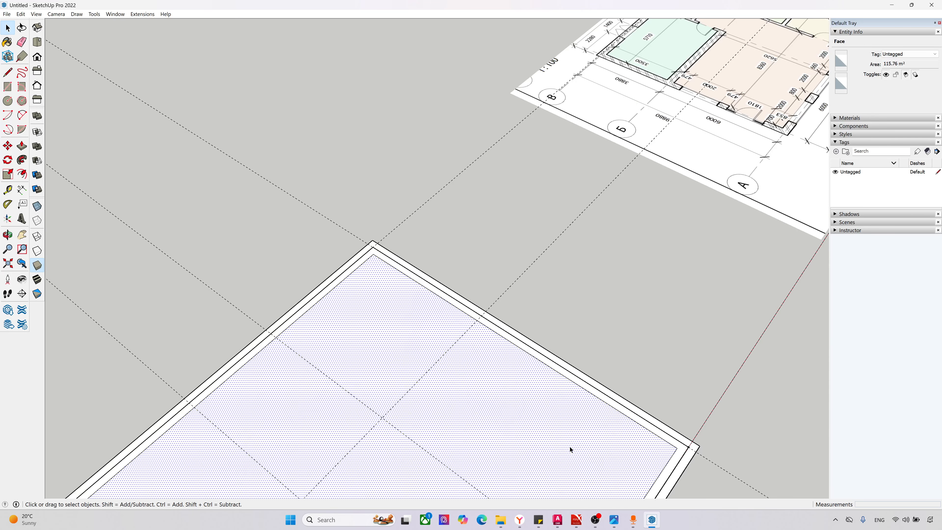
{"action": "key", "text": "Delete"}
Step: Inspect the wall strip face, its centre guide and its outer edge from several sides of the house outline
{"action": "scroll", "coordinate": [381, 257], "scroll_direction": "up", "scroll_amount": 2}
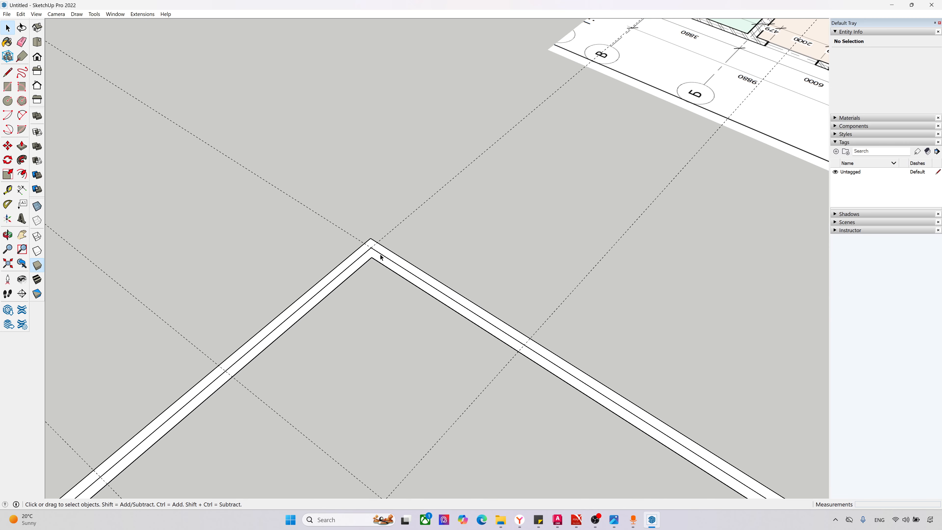
{"action": "left_click", "coordinate": [385, 259]}
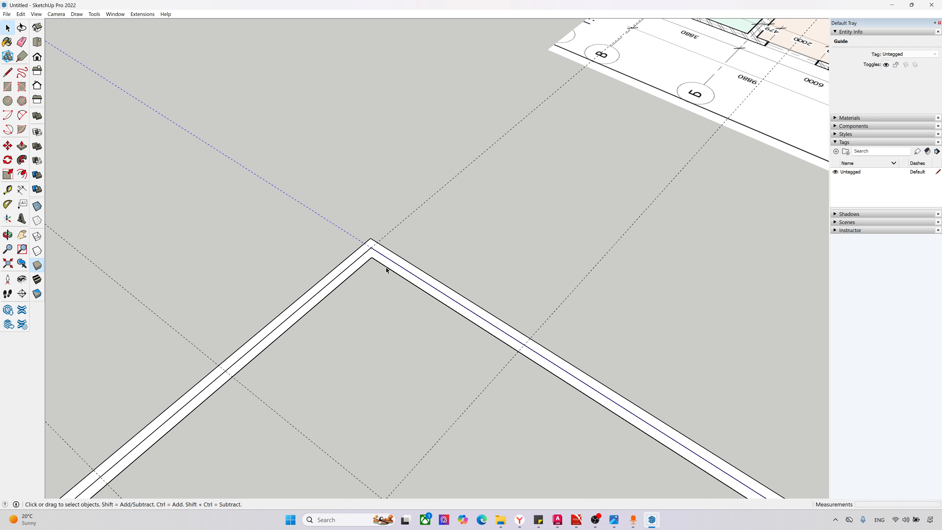
{"action": "left_click", "coordinate": [382, 260]}
{"action": "scroll", "coordinate": [363, 273], "scroll_direction": "down", "scroll_amount": 3}
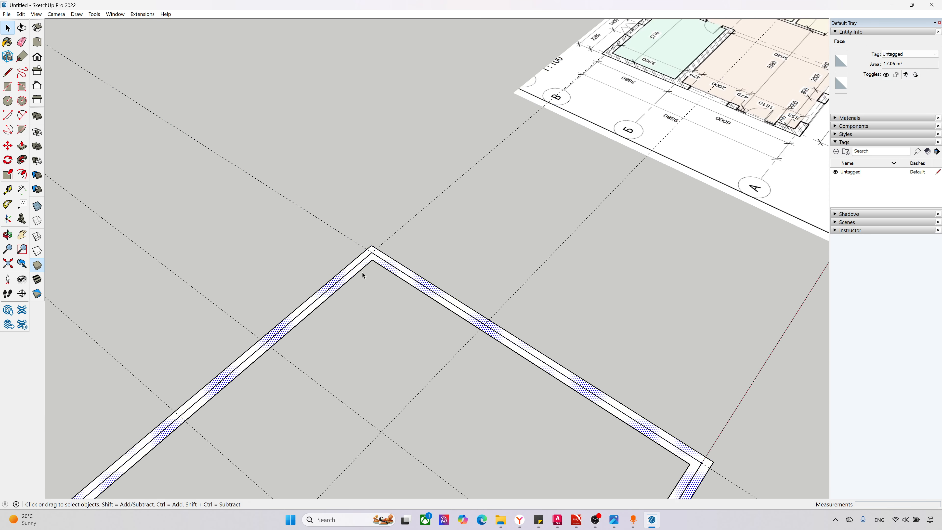
{"action": "middle_click_drag", "start_coordinate": [323, 283], "coordinate": [252, 375]}
{"action": "left_click", "coordinate": [252, 375]}
{"action": "scroll", "coordinate": [241, 329], "scroll_direction": "up", "scroll_amount": 2}
{"action": "left_click", "coordinate": [237, 335]}
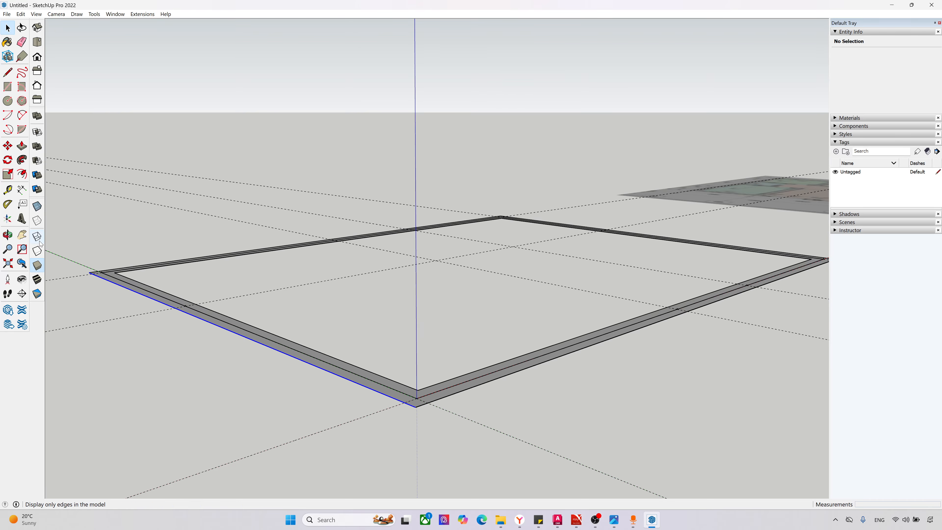
Step: Delete the middle edge inside the long wall opposite the red axis, keeping the guide along it
{"action": "scroll", "coordinate": [112, 326], "scroll_direction": "up", "scroll_amount": 5}
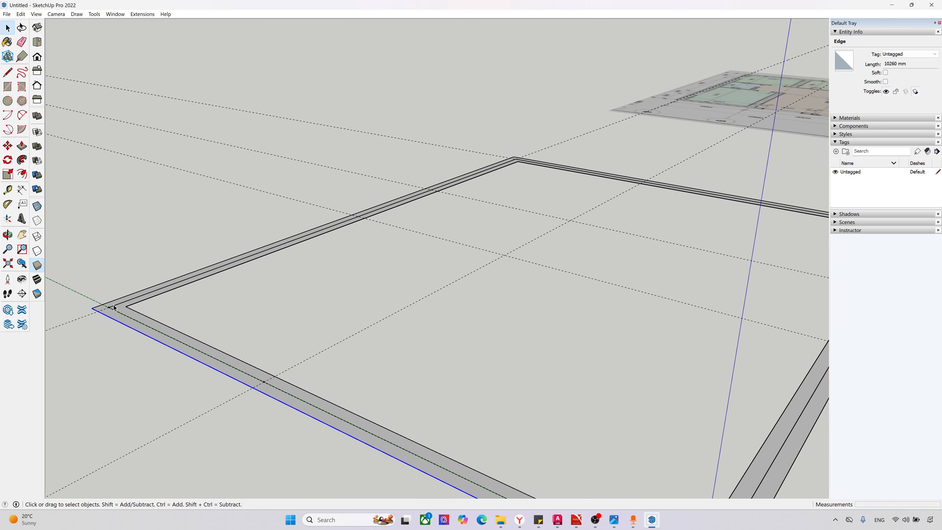
{"action": "left_click", "coordinate": [114, 306]}
{"action": "scroll", "coordinate": [106, 313], "scroll_direction": "up", "scroll_amount": 3}
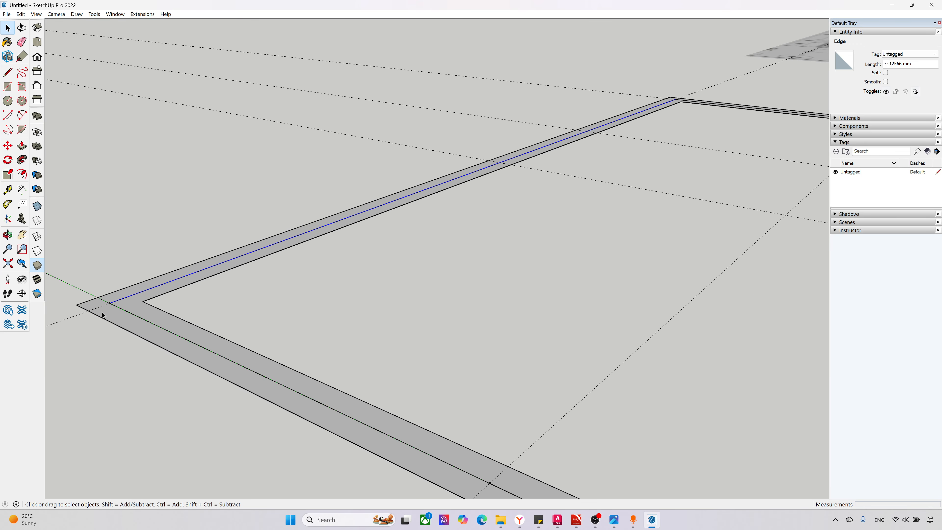
{"action": "left_click", "coordinate": [160, 336]}
{"action": "scroll", "coordinate": [165, 337], "scroll_direction": "down", "scroll_amount": 4}
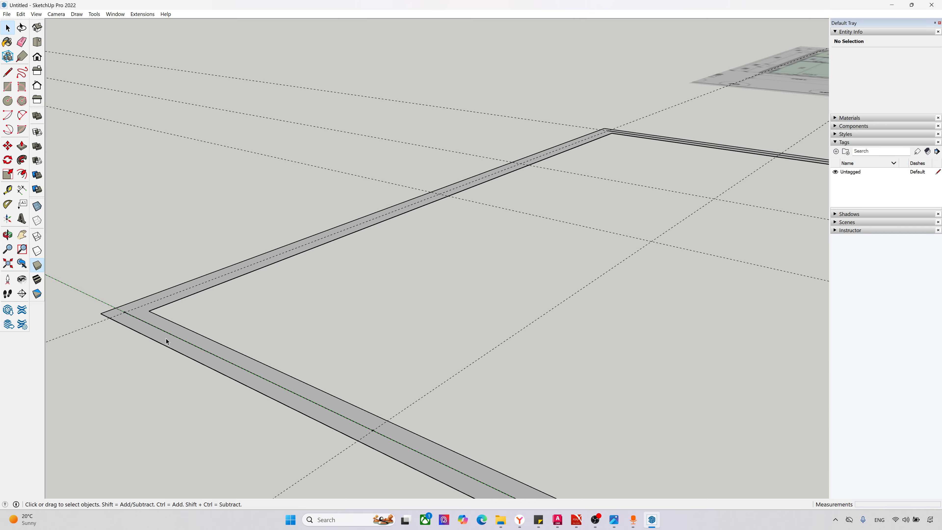
Step: Try to delete the guide and the middle edge inside the short wall farthest from the origin
{"action": "scroll", "coordinate": [770, 231], "scroll_direction": "up", "scroll_amount": 5}
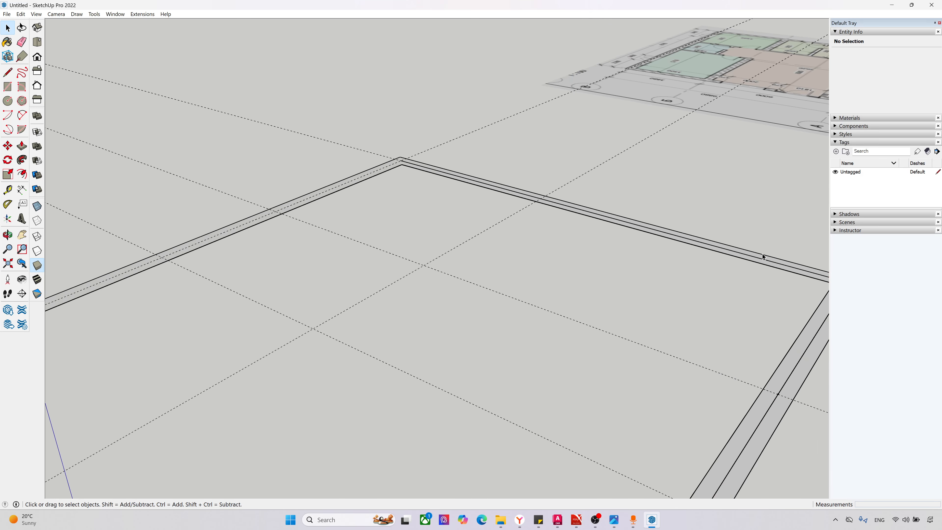
{"action": "left_click", "coordinate": [758, 259]}
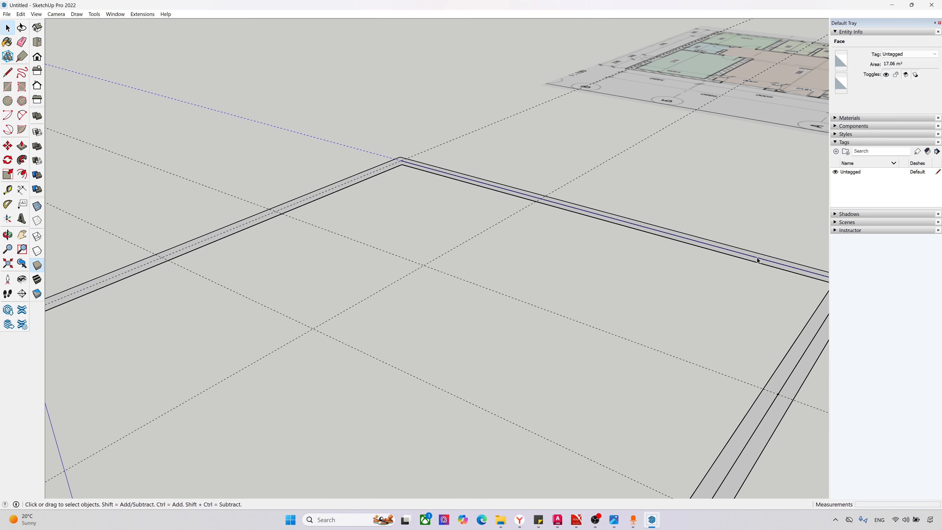
{"action": "left_click", "coordinate": [508, 203]}
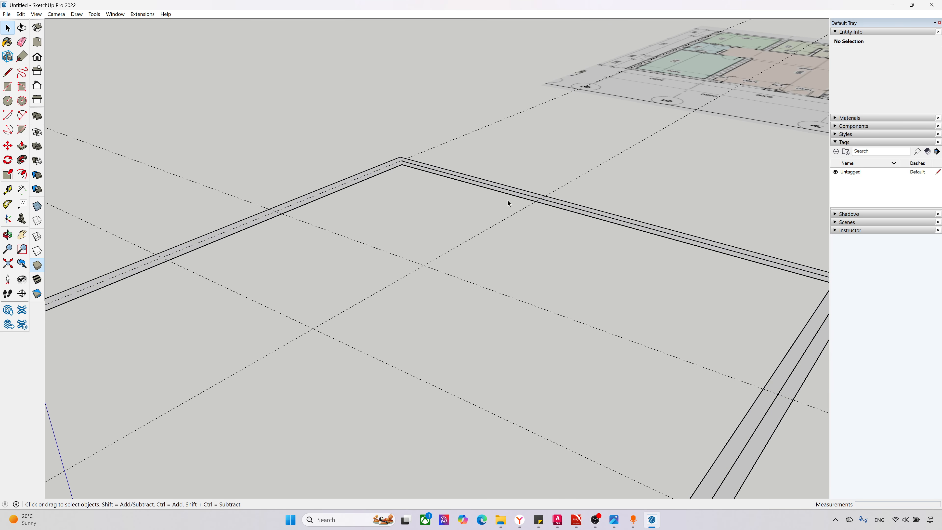
{"action": "left_click", "coordinate": [421, 166]}
{"action": "key", "text": "Delete"}
{"action": "scroll", "coordinate": [407, 181], "scroll_direction": "down", "scroll_amount": 4}
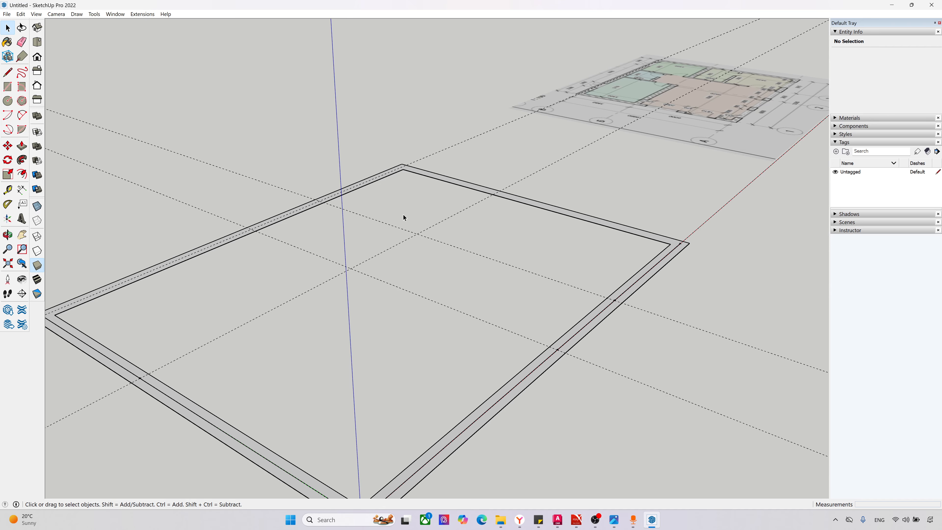
Step: Delete the middle edge inside the short wall farthest from the origin, keeping the guide along it
{"action": "scroll", "coordinate": [731, 286], "scroll_direction": "up", "scroll_amount": 3}
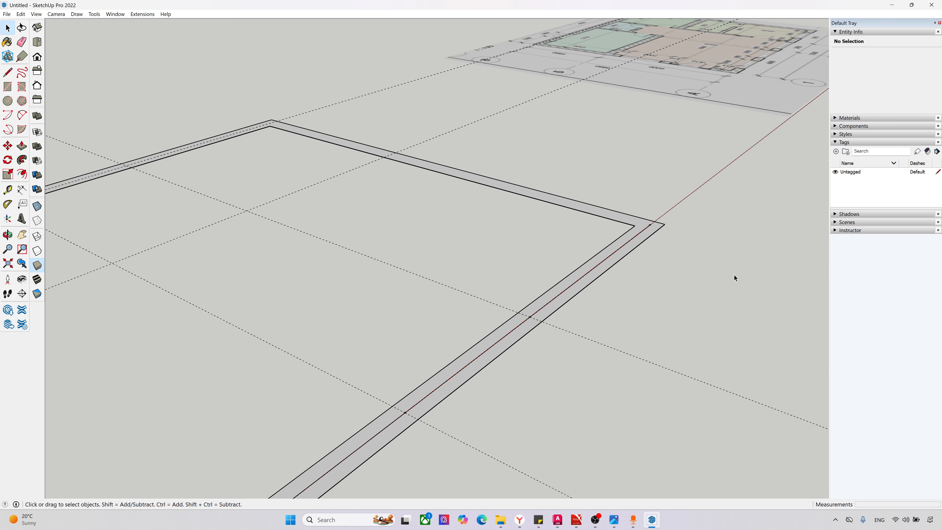
{"action": "left_click", "coordinate": [642, 225]}
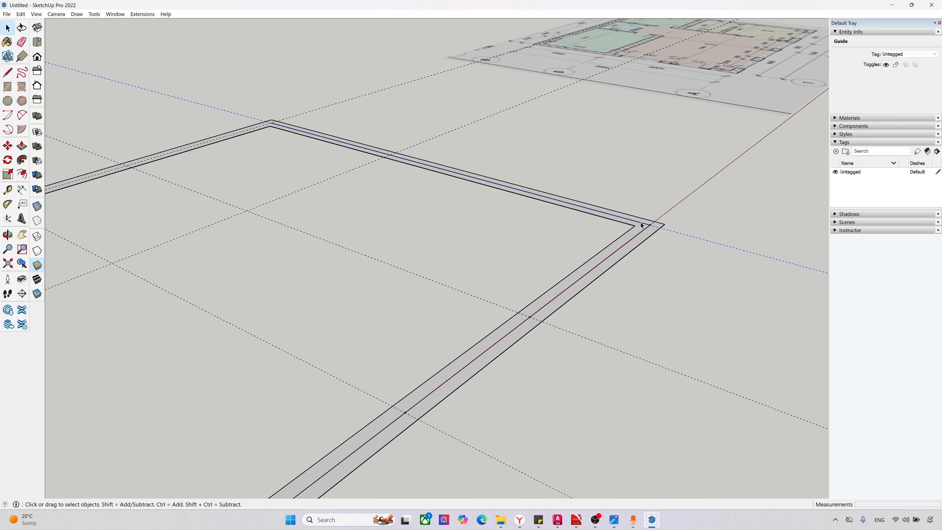
{"action": "scroll", "coordinate": [641, 225], "scroll_direction": "up", "scroll_amount": 3}
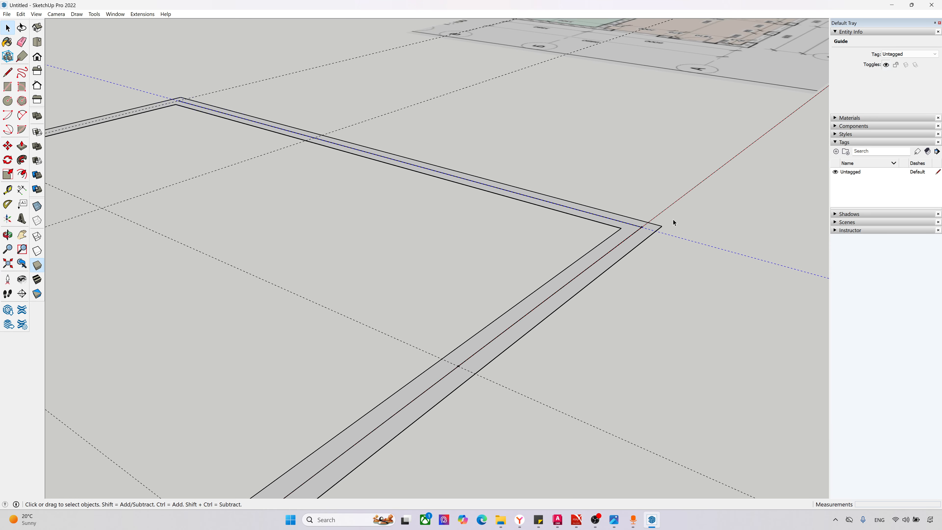
{"action": "left_click", "coordinate": [609, 226]}
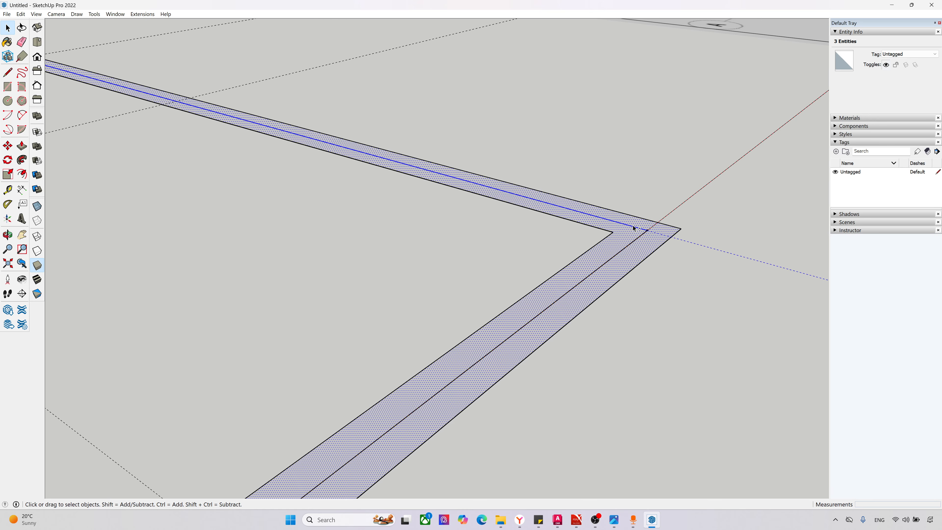
{"action": "left_click", "coordinate": [711, 238]}
{"action": "scroll", "coordinate": [572, 304], "scroll_direction": "down", "scroll_amount": 3}
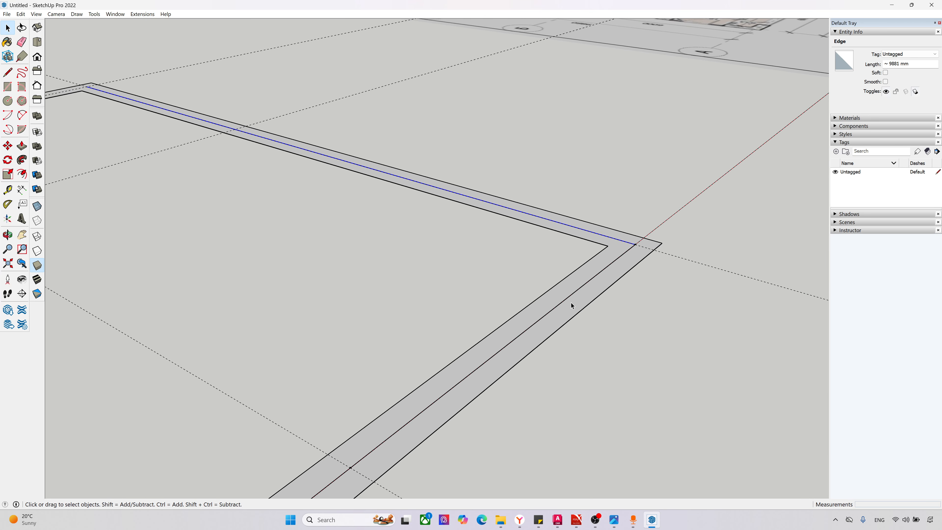
{"action": "key", "text": "Delete"}
Step: Compare the wall outline with the reference floor plan from above and at an angle
{"action": "scroll", "coordinate": [560, 254], "scroll_direction": "down", "scroll_amount": 3}
{"action": "scroll", "coordinate": [560, 255], "scroll_direction": "up", "scroll_amount": 1}
{"action": "middle_click_drag", "start_coordinate": [561, 255], "coordinate": [540, 294]}
{"action": "key", "text": "F2"}
{"action": "scroll", "coordinate": [517, 302], "scroll_direction": "down", "scroll_amount": 2}
{"action": "scroll", "coordinate": [438, 359], "scroll_direction": "down", "scroll_amount": 2}
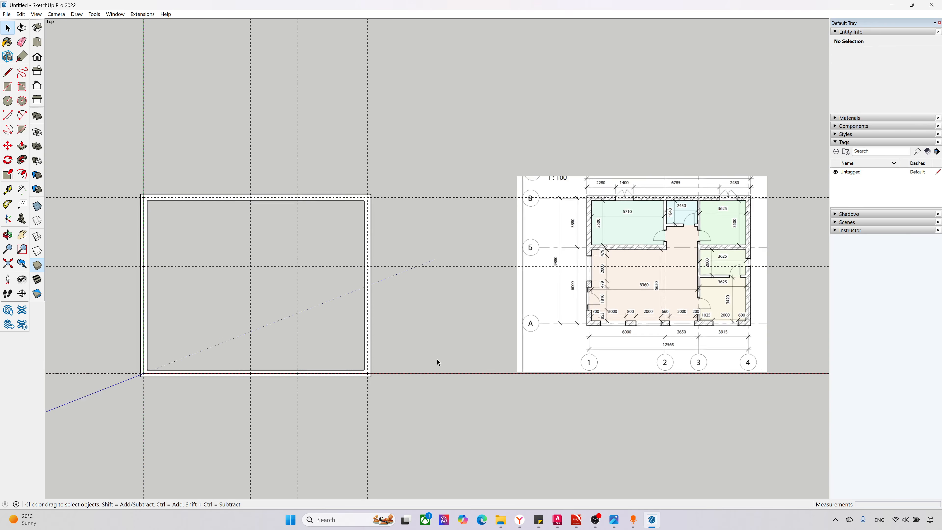
{"action": "scroll", "coordinate": [247, 363], "scroll_direction": "up", "scroll_amount": 2}
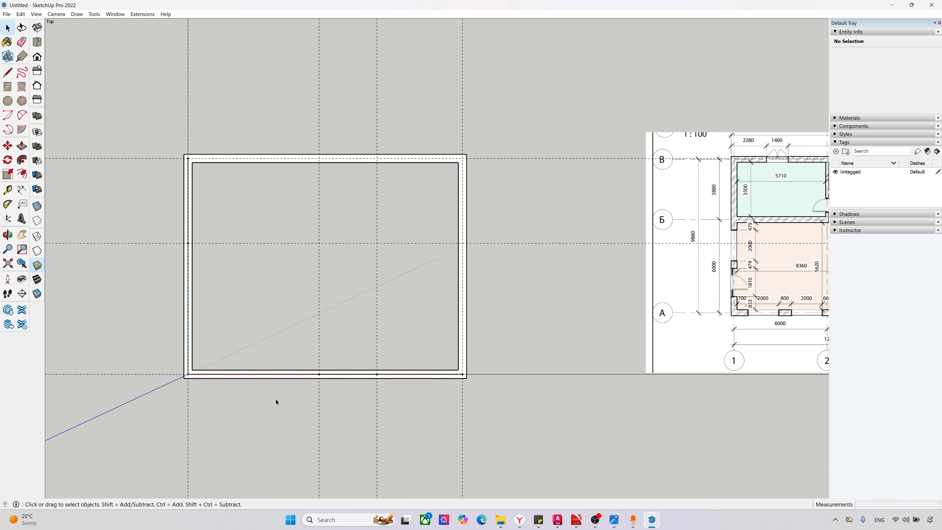
{"action": "middle_click_drag", "start_coordinate": [295, 409], "coordinate": [612, 315]}
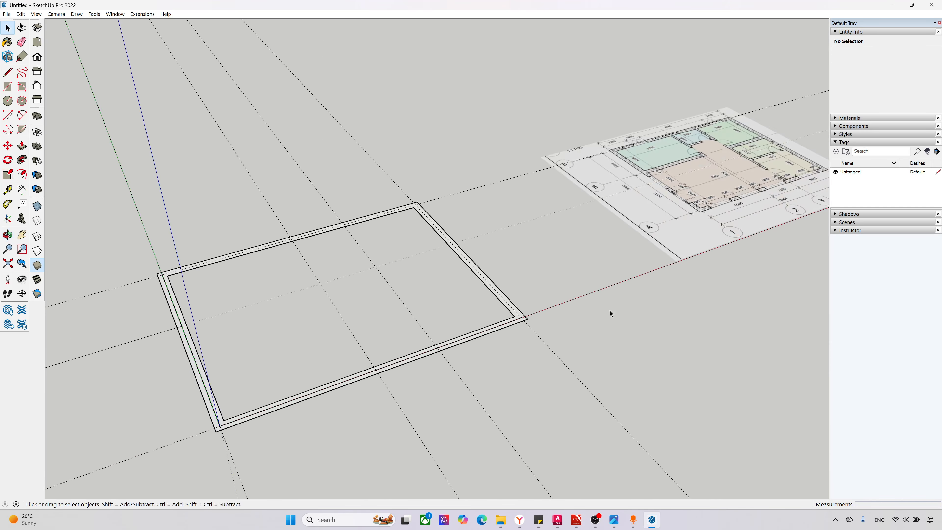
Step: Delete the middle edge inside the long wall along the red axis, keeping the guide on that axis
{"action": "scroll", "coordinate": [531, 322], "scroll_direction": "up", "scroll_amount": 5}
{"action": "scroll", "coordinate": [472, 333], "scroll_direction": "up", "scroll_amount": 1}
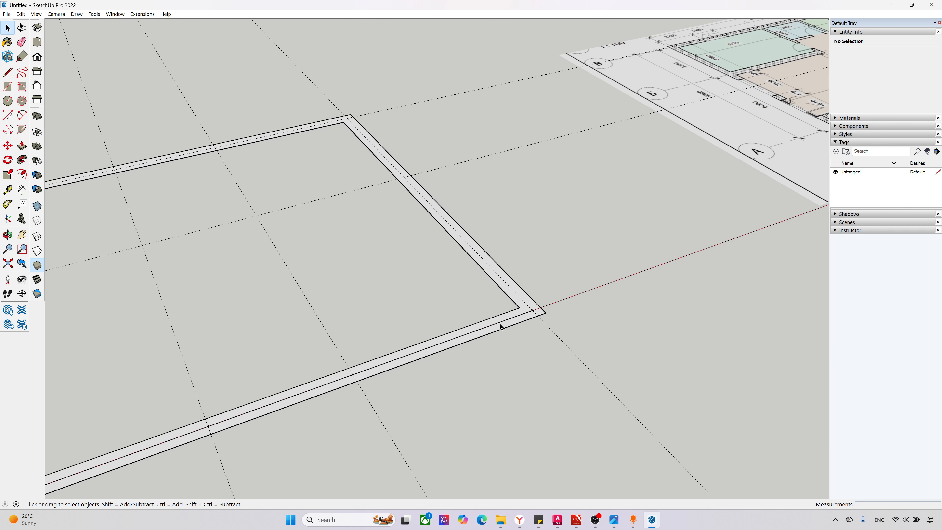
{"action": "left_click", "coordinate": [500, 326]}
{"action": "scroll", "coordinate": [502, 329], "scroll_direction": "up", "scroll_amount": 2}
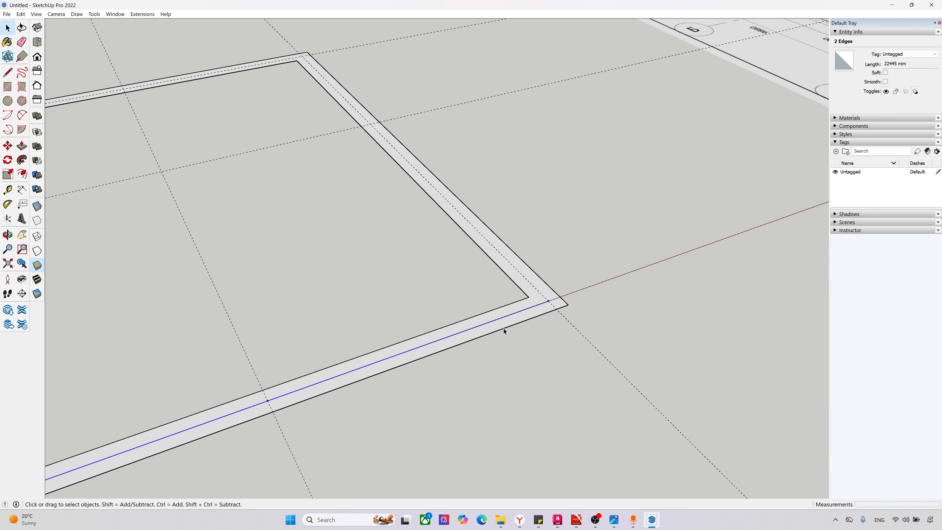
{"action": "left_click", "coordinate": [496, 325]}
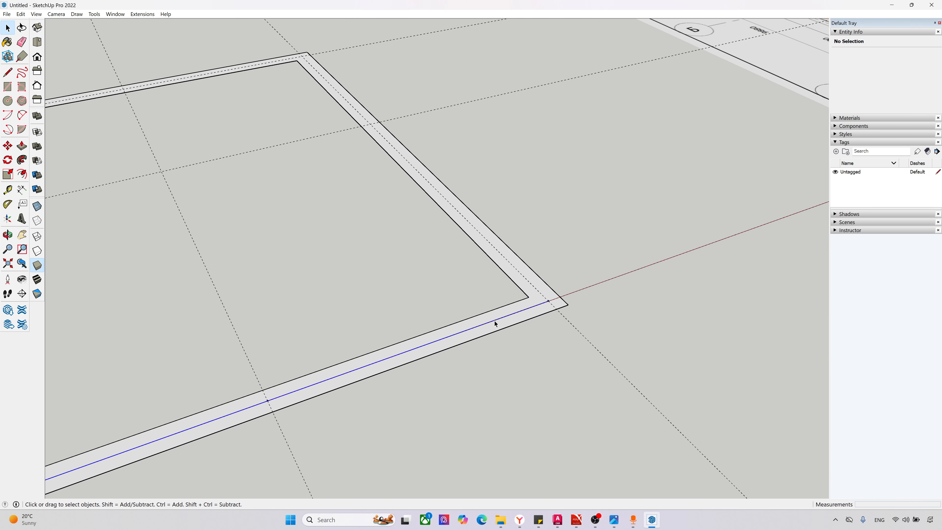
{"action": "left_click", "coordinate": [503, 350]}
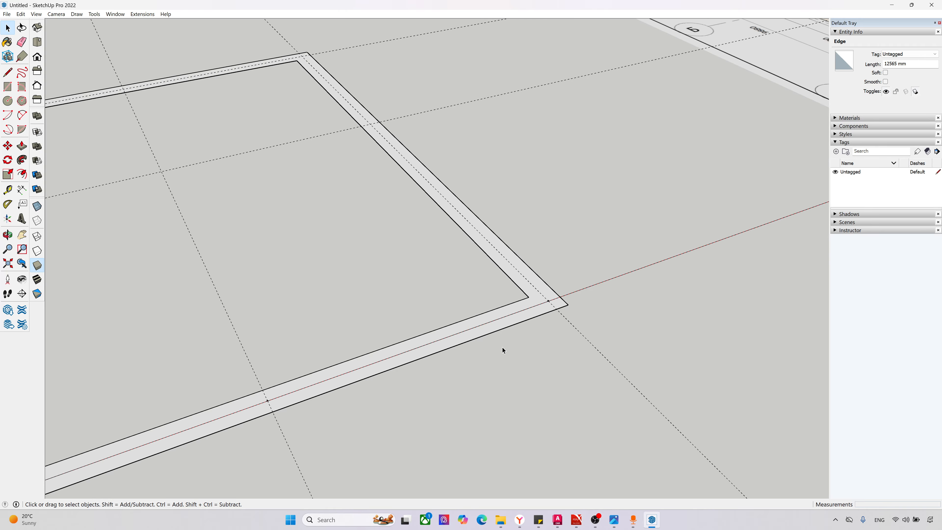
{"action": "left_click", "coordinate": [497, 322]}
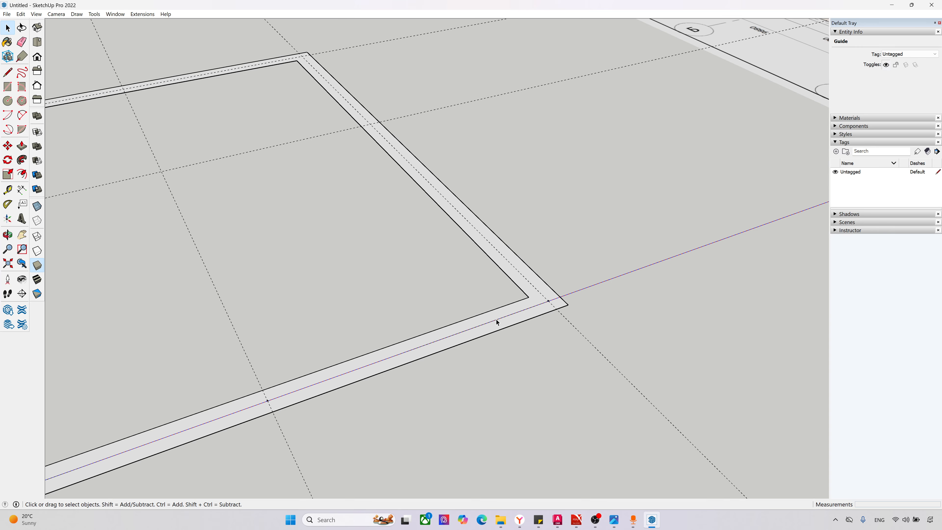
Step: Select the exterior wall face with its bounding edges and make it a group
{"action": "double_click", "coordinate": [504, 330]}
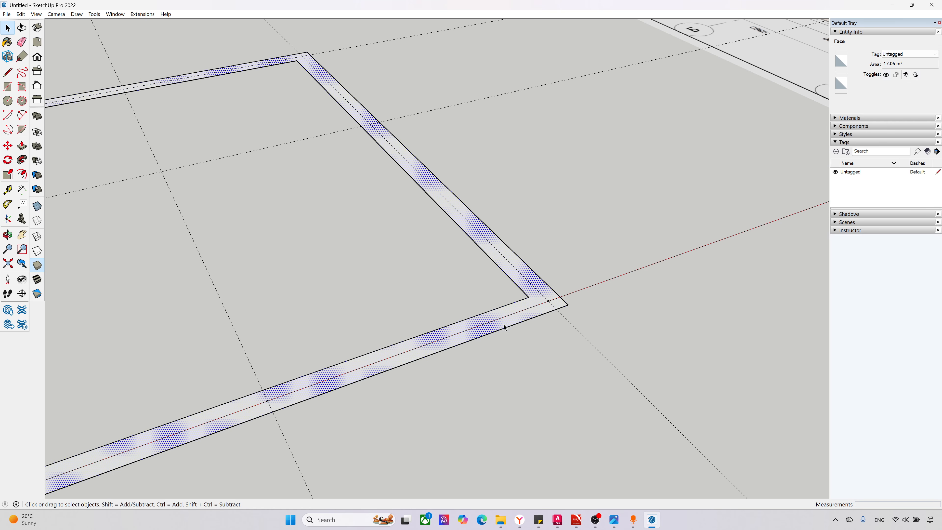
{"action": "scroll", "coordinate": [588, 386], "scroll_direction": "down", "scroll_amount": 2}
{"action": "scroll", "coordinate": [496, 387], "scroll_direction": "down", "scroll_amount": 2}
{"action": "right_click", "coordinate": [462, 326]}
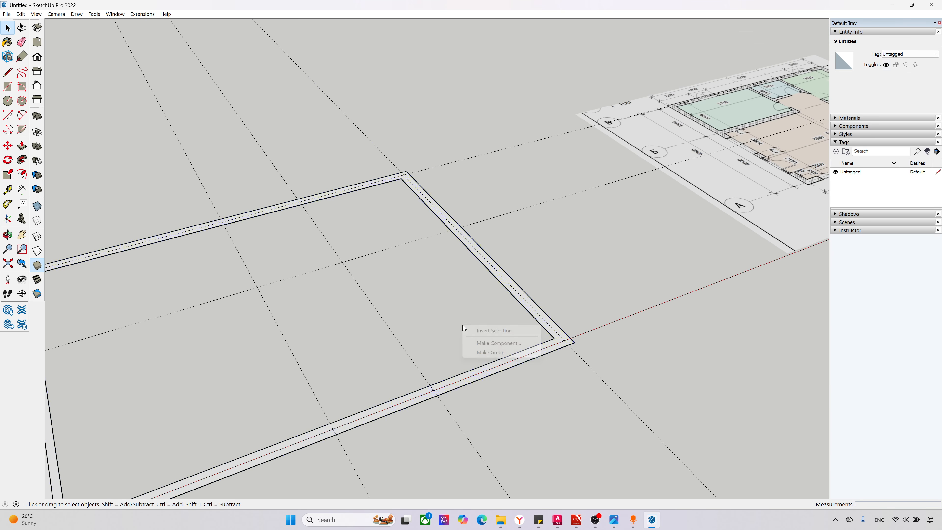
{"action": "double_click", "coordinate": [461, 385]}
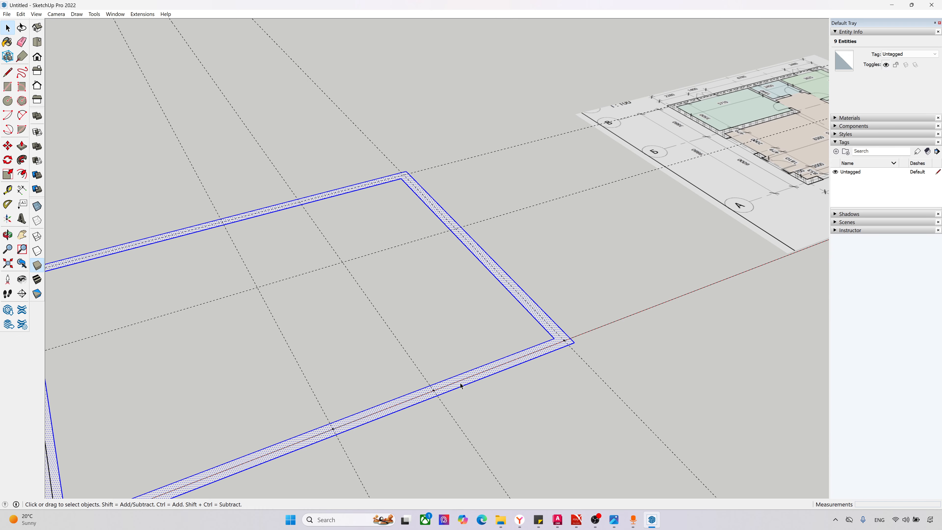
{"action": "right_click", "coordinate": [461, 386]}
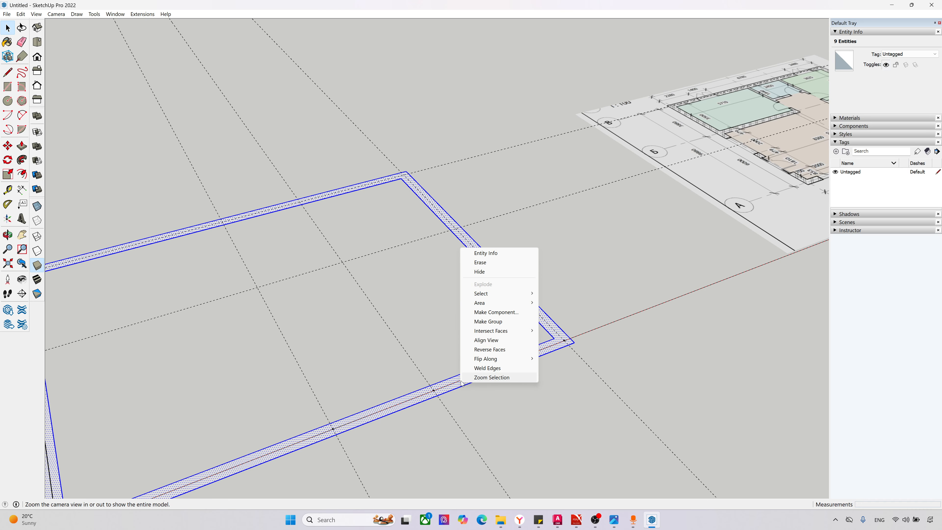
{"action": "left_click", "coordinate": [489, 321]}
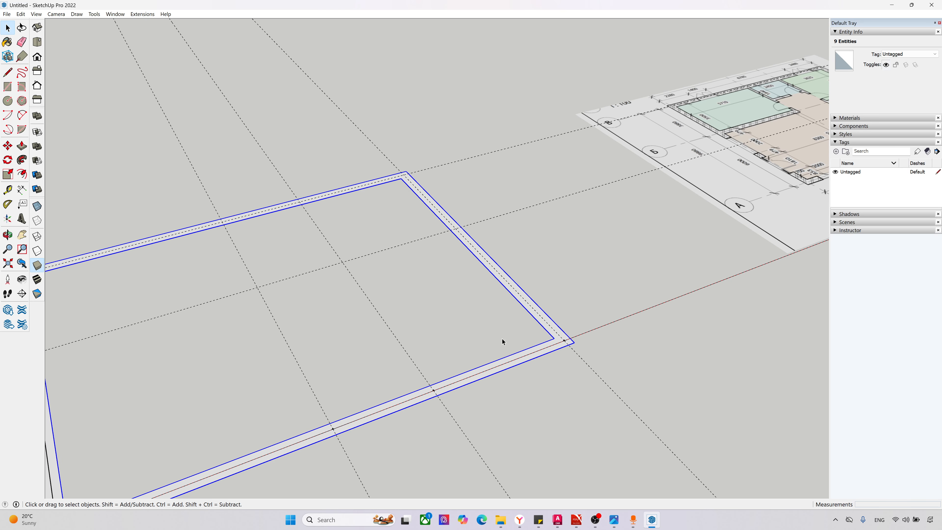
Step: Open the exterior wall group, examine its contents from several sides and close it again
{"action": "scroll", "coordinate": [523, 377], "scroll_direction": "up", "scroll_amount": 3}
{"action": "left_click", "coordinate": [521, 372]}
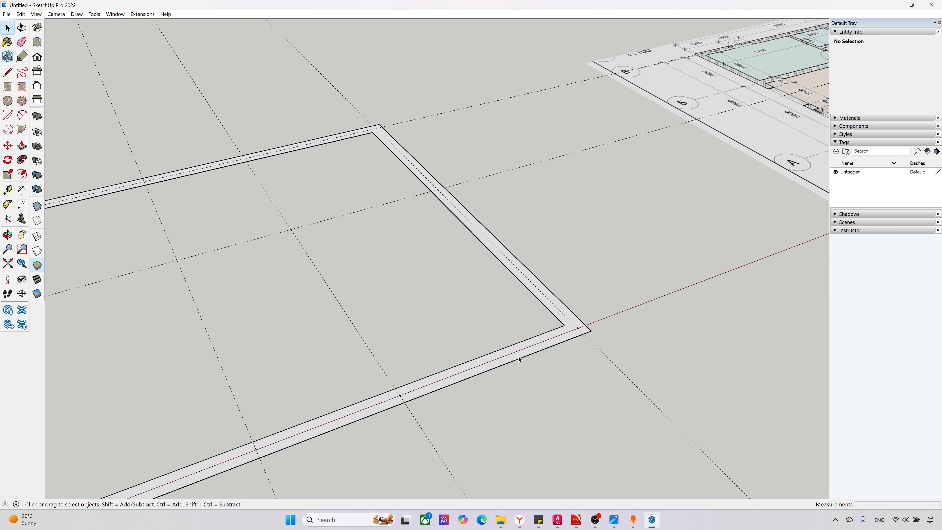
{"action": "scroll", "coordinate": [524, 376], "scroll_direction": "down", "scroll_amount": 6}
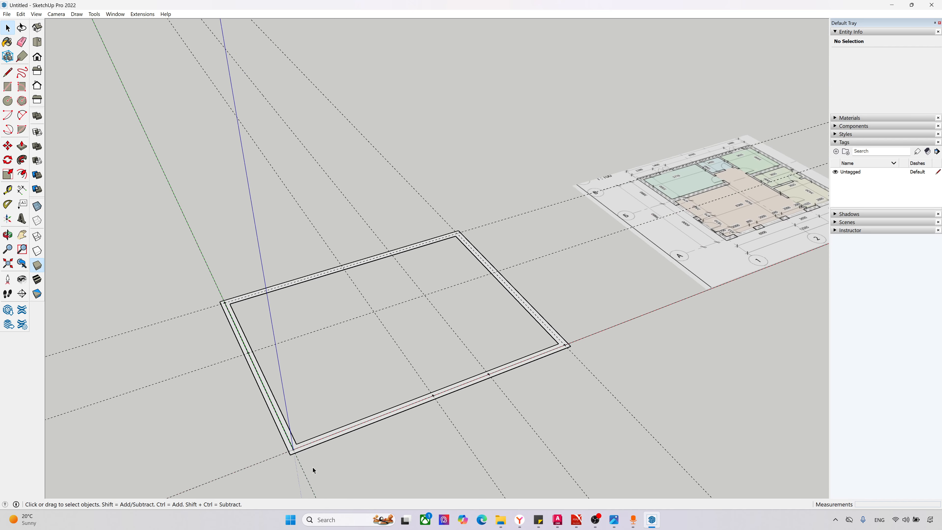
{"action": "scroll", "coordinate": [296, 469], "scroll_direction": "up", "scroll_amount": 6}
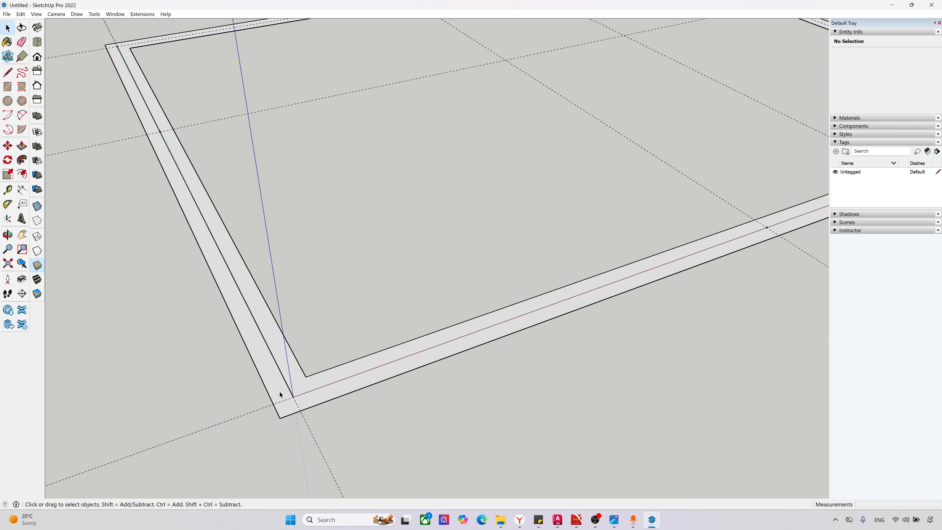
{"action": "double_click", "coordinate": [279, 389]}
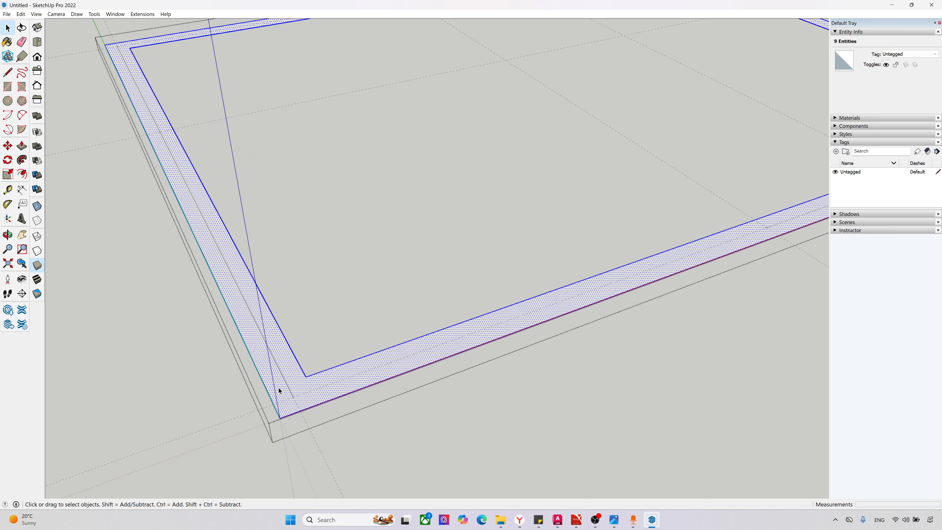
{"action": "scroll", "coordinate": [278, 390], "scroll_direction": "down", "scroll_amount": 4}
{"action": "middle_click_drag", "start_coordinate": [614, 361], "coordinate": [465, 195]}
{"action": "middle_click_drag", "start_coordinate": [294, 344], "coordinate": [182, 297]}
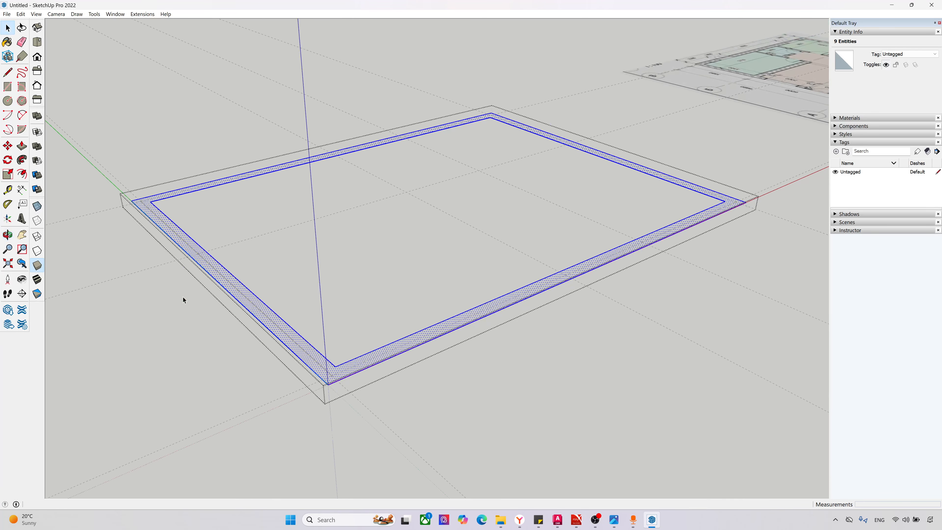
{"action": "left_click", "coordinate": [183, 297]}
{"action": "scroll", "coordinate": [373, 386], "scroll_direction": "down", "scroll_amount": 1}
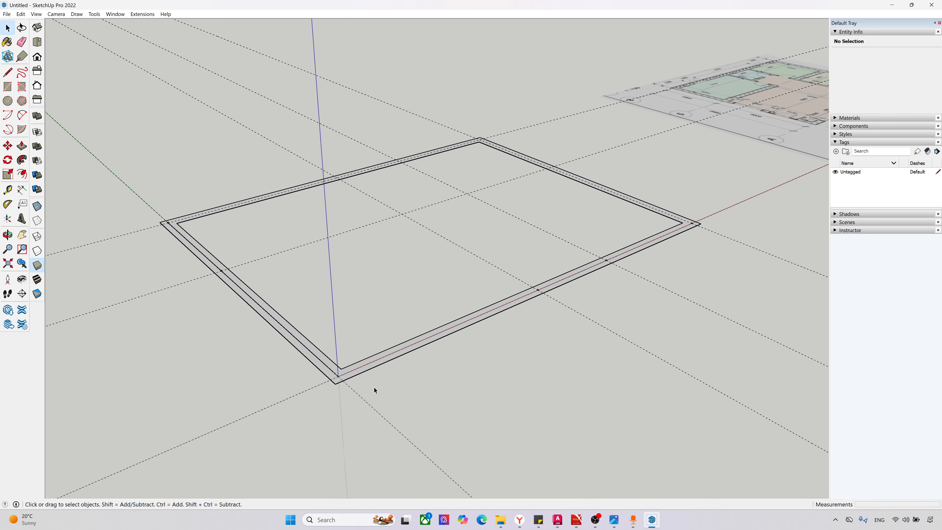
Step: Draw a 9500 mm line in top view along the axis 3 guide, between the inner edges of the two long exterior walls
{"action": "key", "text": "F2"}
{"action": "scroll", "coordinate": [360, 375], "scroll_direction": "down", "scroll_amount": 3}
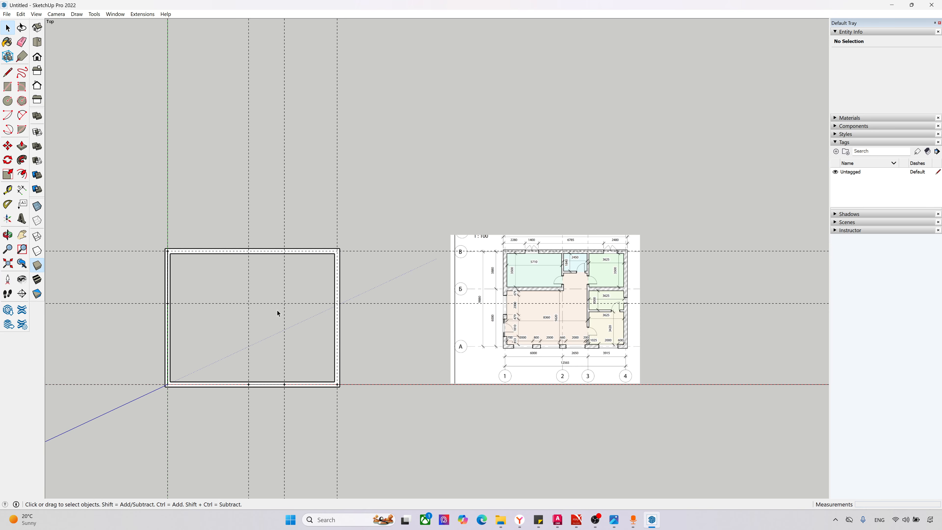
{"action": "scroll", "coordinate": [237, 376], "scroll_direction": "up", "scroll_amount": 1}
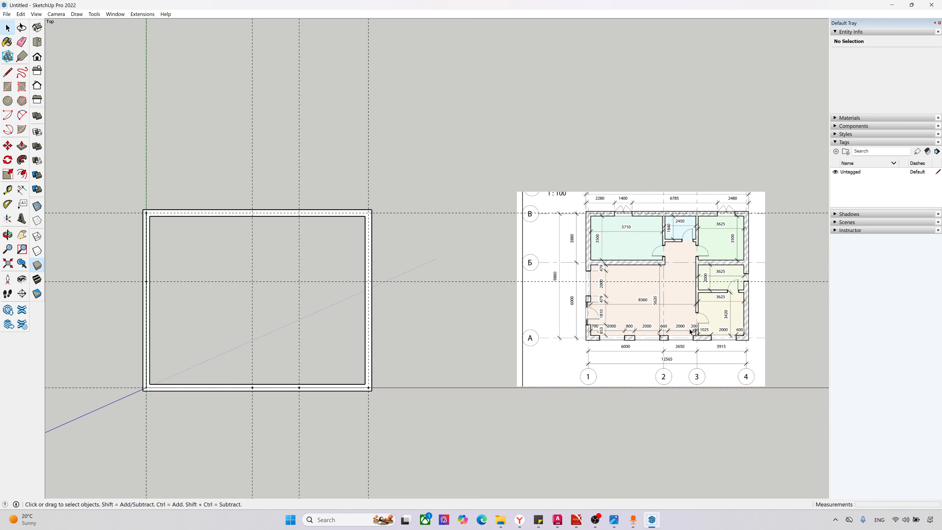
{"action": "scroll", "coordinate": [743, 370], "scroll_direction": "up", "scroll_amount": 2}
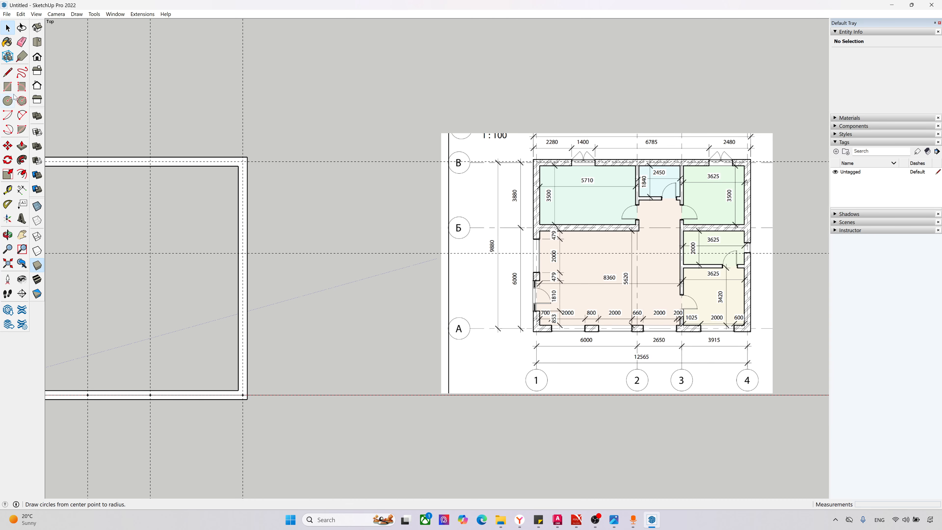
{"action": "left_click", "coordinate": [7, 72]}
{"action": "scroll", "coordinate": [468, 346], "scroll_direction": "down", "scroll_amount": 2}
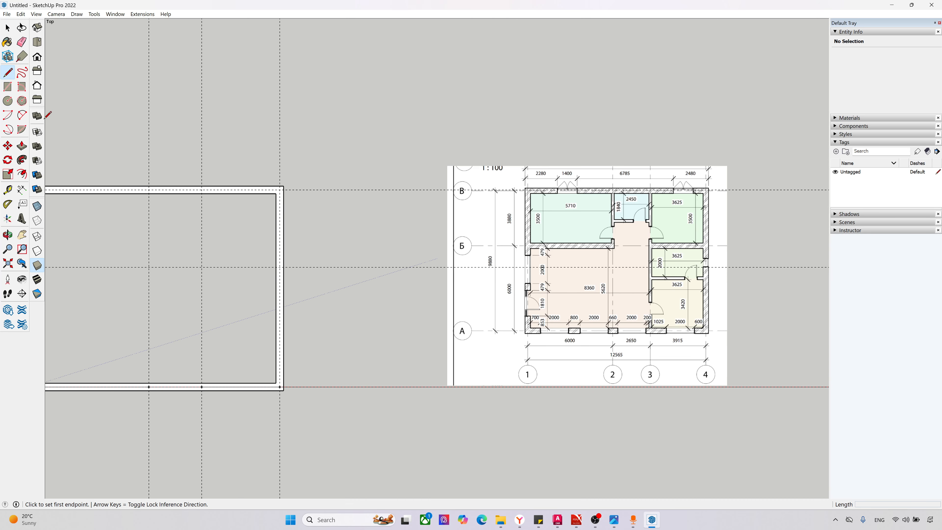
{"action": "scroll", "coordinate": [220, 354], "scroll_direction": "up", "scroll_amount": 3}
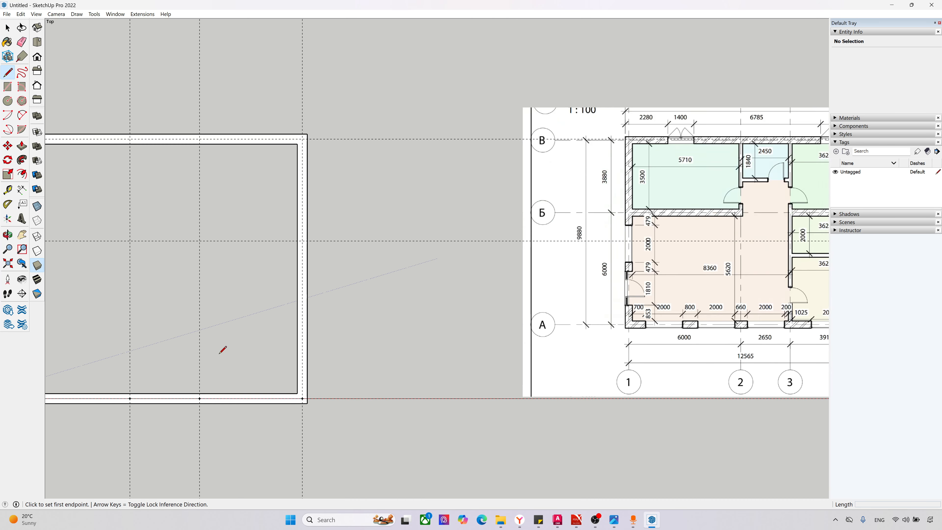
{"action": "left_click", "coordinate": [200, 393]}
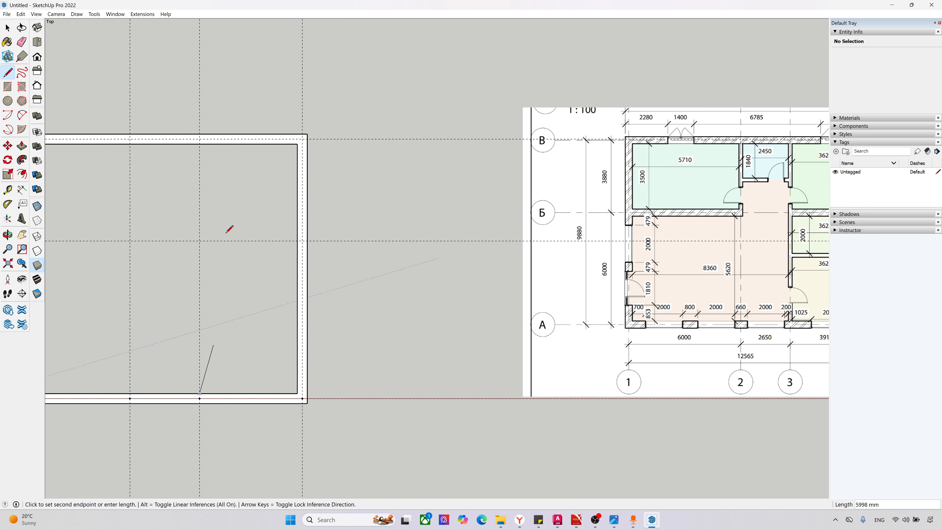
{"action": "left_click", "coordinate": [199, 143]}
Step: Complete the axis 3 partition as a closed strip 150 mm thick towards axis 2, spanning between the long exterior walls
{"action": "scroll", "coordinate": [190, 144], "scroll_direction": "up", "scroll_amount": 3}
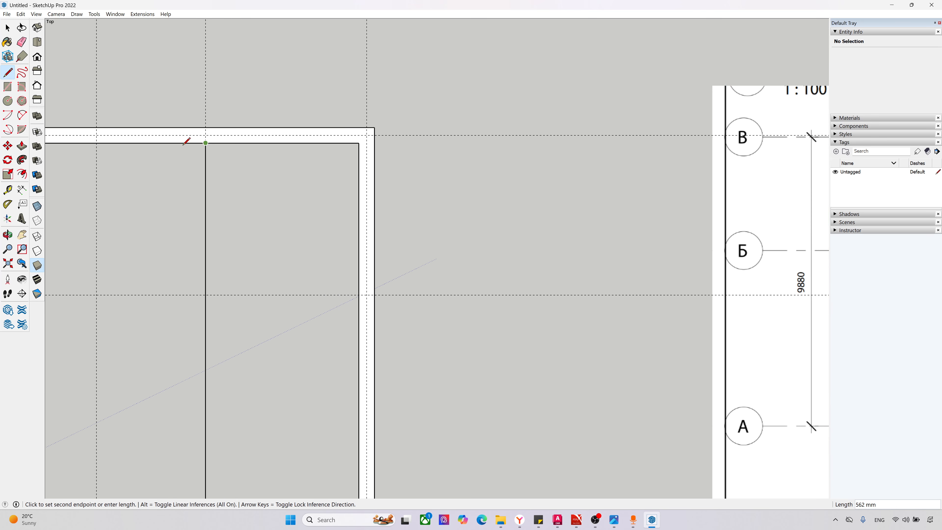
{"action": "type", "text": "150"}
{"action": "key", "text": "Return"}
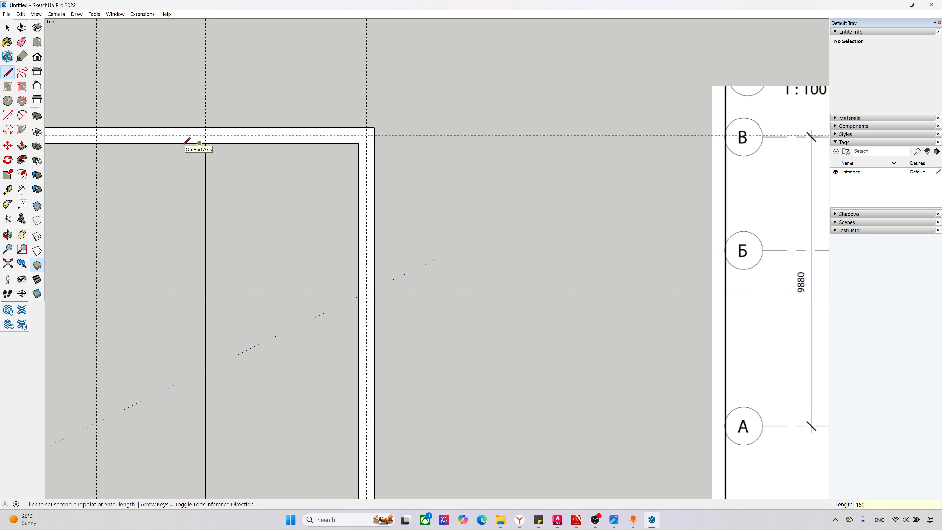
{"action": "scroll", "coordinate": [193, 149], "scroll_direction": "down", "scroll_amount": 2}
{"action": "scroll", "coordinate": [183, 478], "scroll_direction": "up", "scroll_amount": 3}
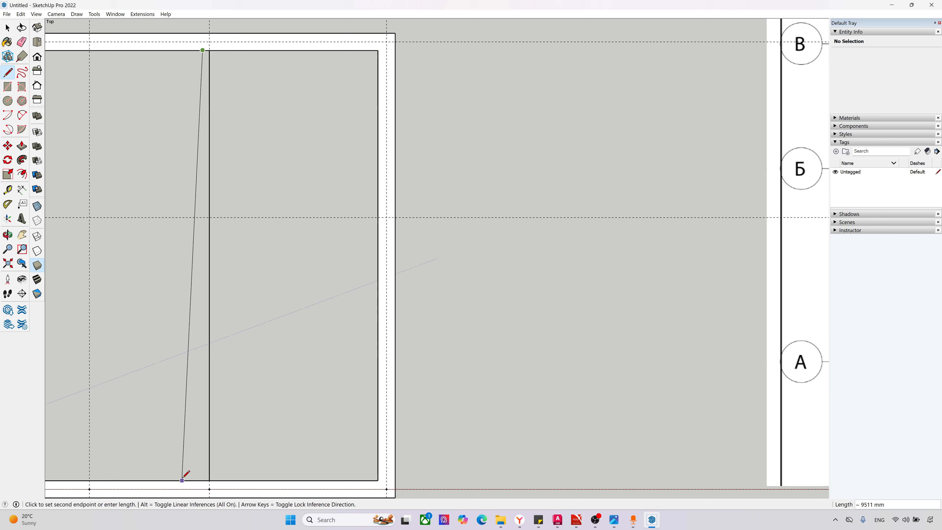
{"action": "left_click", "coordinate": [203, 480]}
{"action": "left_click", "coordinate": [209, 481]}
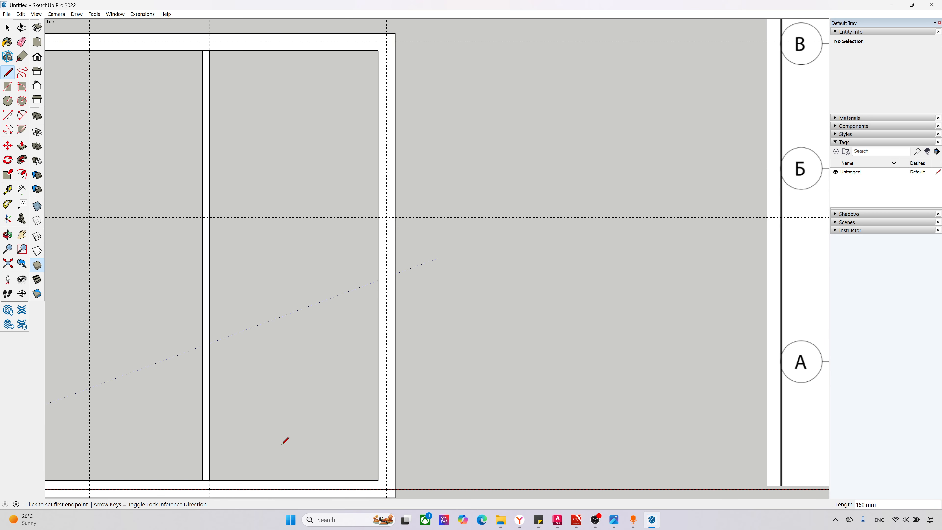
{"action": "scroll", "coordinate": [236, 455], "scroll_direction": "down", "scroll_amount": 2}
{"action": "scroll", "coordinate": [208, 476], "scroll_direction": "up", "scroll_amount": 3}
{"action": "scroll", "coordinate": [209, 478], "scroll_direction": "up", "scroll_amount": 1}
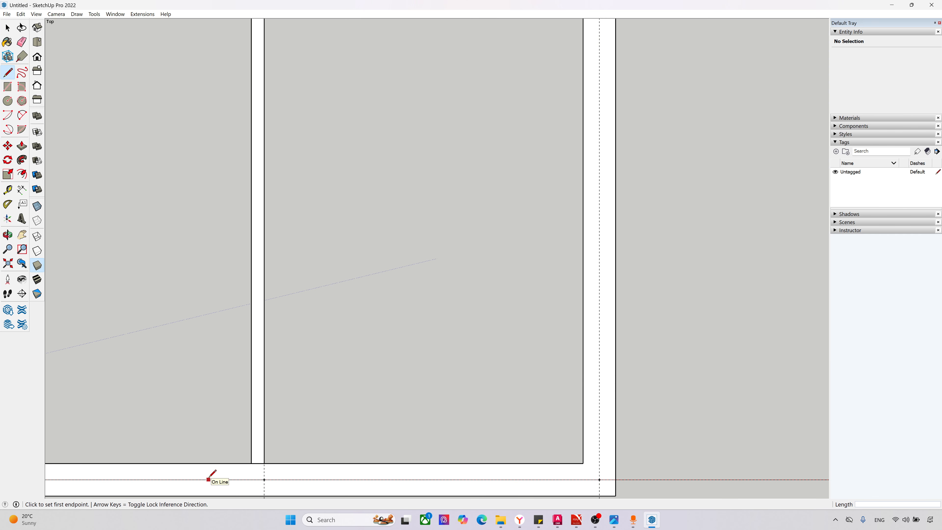
Step: Move the axis 3 partition strip 75 mm towards axis 4 to centre it on the guide, and make it a group
{"action": "key", "text": "space"}
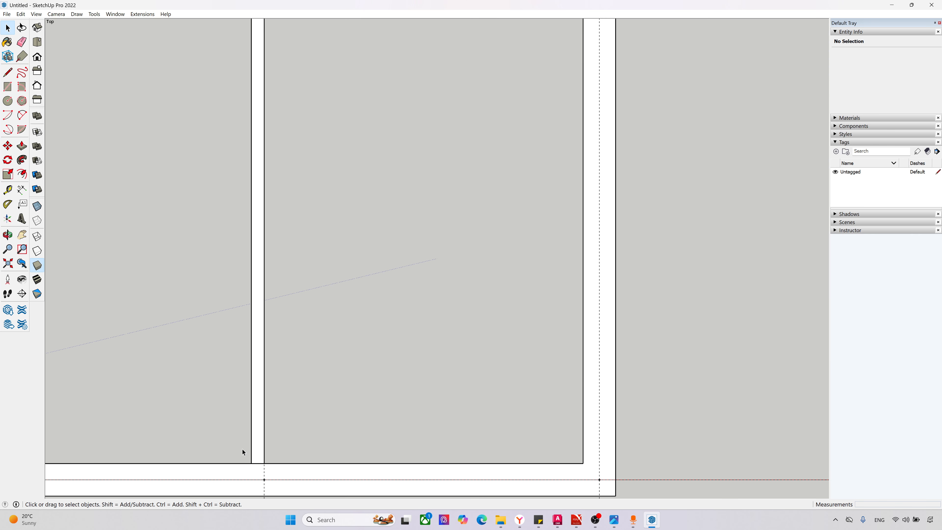
{"action": "scroll", "coordinate": [251, 479], "scroll_direction": "up", "scroll_amount": 3}
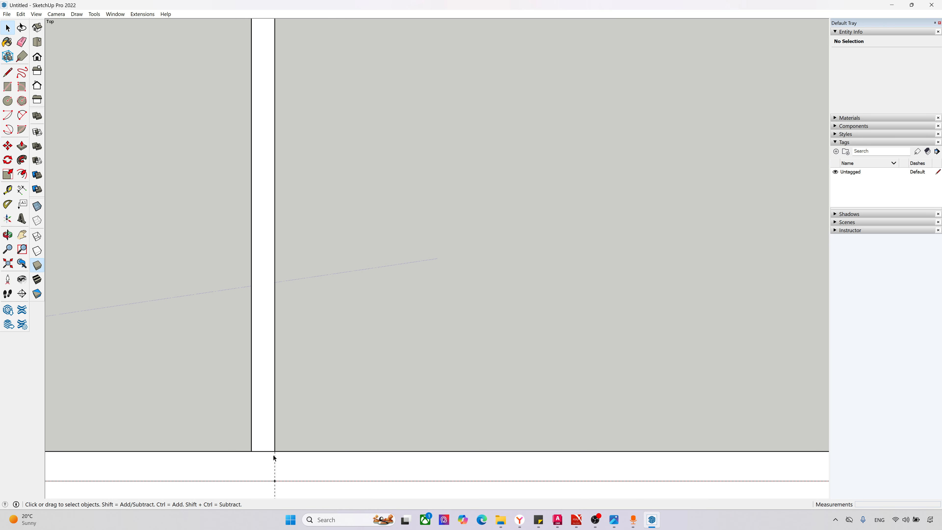
{"action": "scroll", "coordinate": [314, 307], "scroll_direction": "down", "scroll_amount": 3}
{"action": "scroll", "coordinate": [292, 374], "scroll_direction": "up", "scroll_amount": 5}
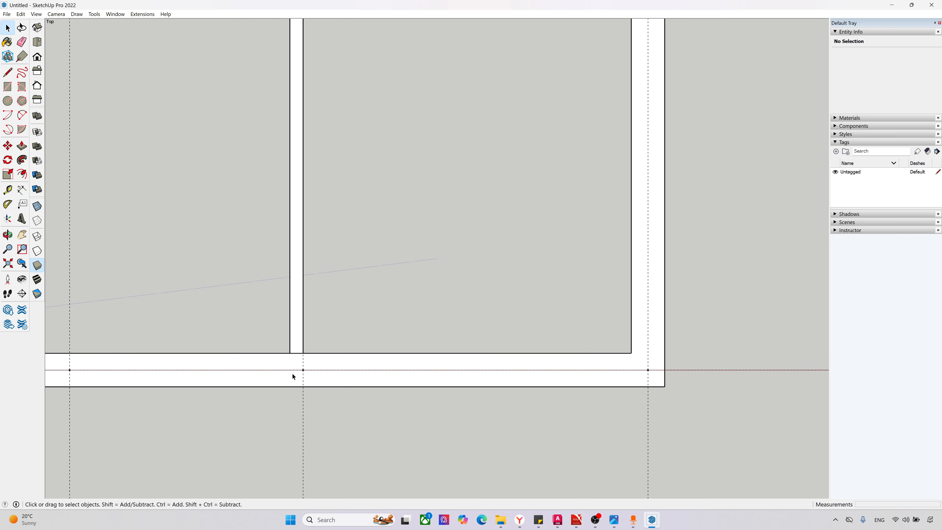
{"action": "double_click", "coordinate": [294, 336]}
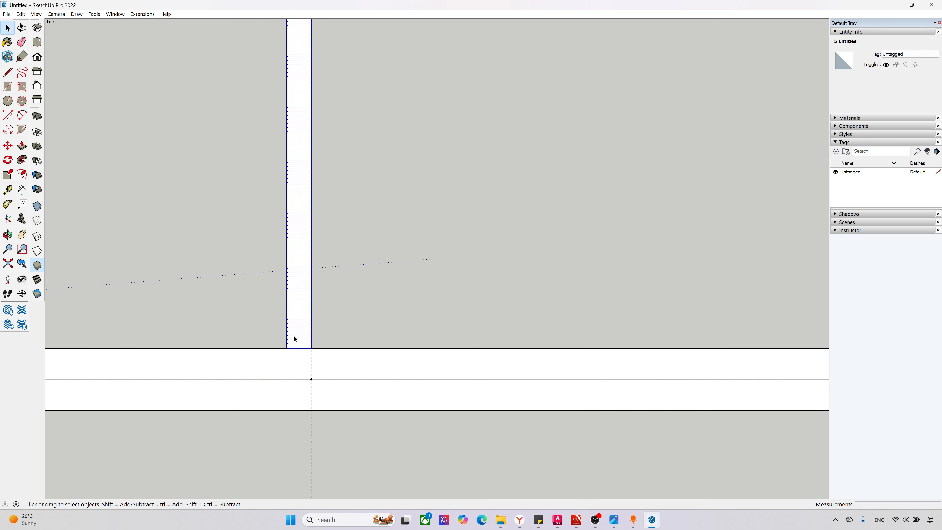
{"action": "key", "text": "m"}
{"action": "left_click", "coordinate": [300, 348]}
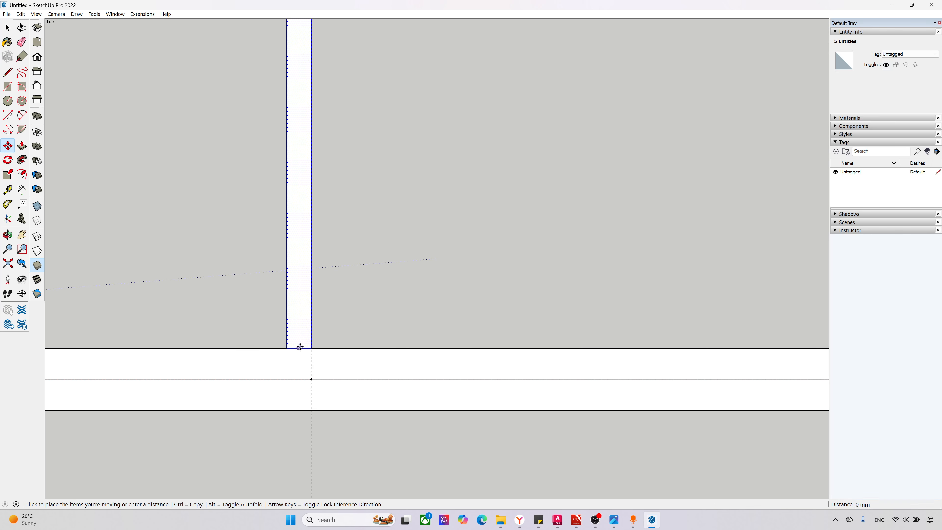
{"action": "left_click", "coordinate": [311, 348]}
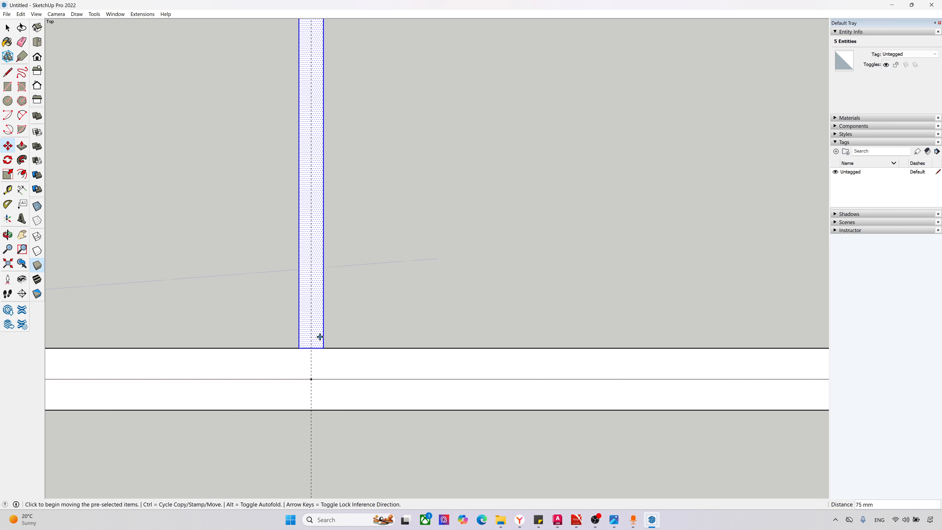
{"action": "right_click", "coordinate": [318, 328]}
{"action": "left_click", "coordinate": [350, 400]}
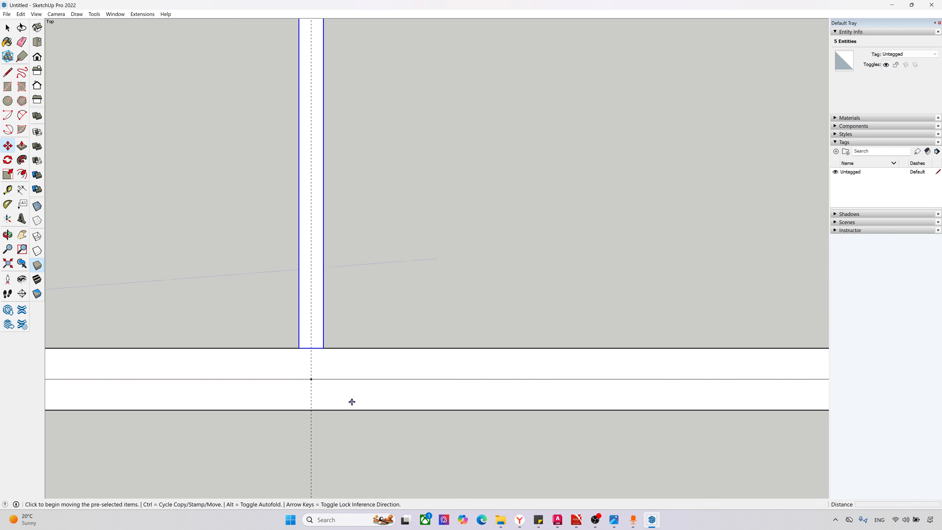
Step: Copy the axis 3 partition group into the empty space between the house outline and the reference plan
{"action": "scroll", "coordinate": [282, 444], "scroll_direction": "down", "scroll_amount": 1}
{"action": "scroll", "coordinate": [210, 410], "scroll_direction": "down", "scroll_amount": 6}
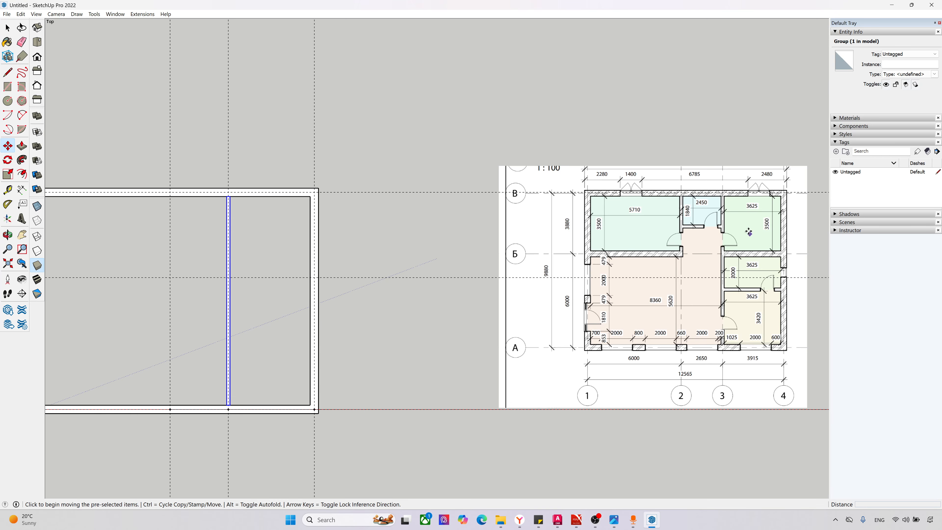
{"action": "scroll", "coordinate": [497, 315], "scroll_direction": "down", "scroll_amount": 1}
{"action": "scroll", "coordinate": [345, 360], "scroll_direction": "up", "scroll_amount": 2}
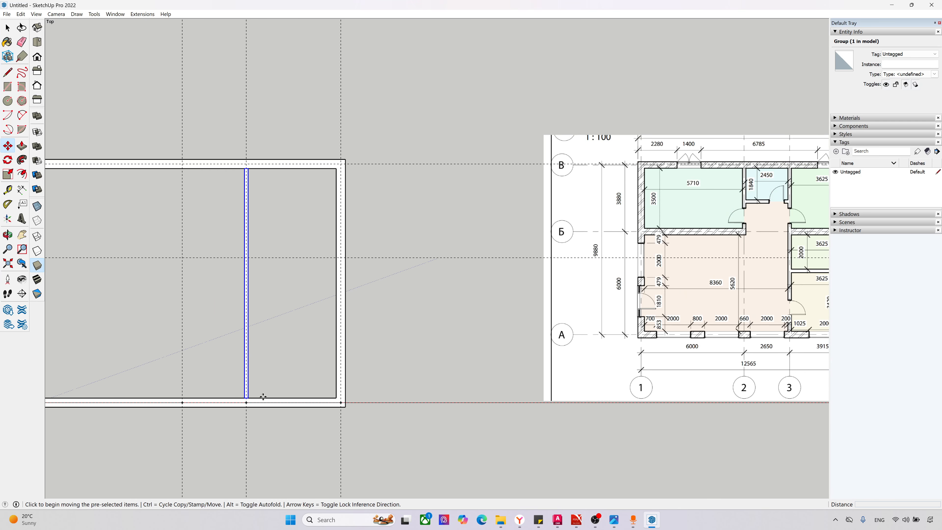
{"action": "scroll", "coordinate": [252, 401], "scroll_direction": "up", "scroll_amount": 1}
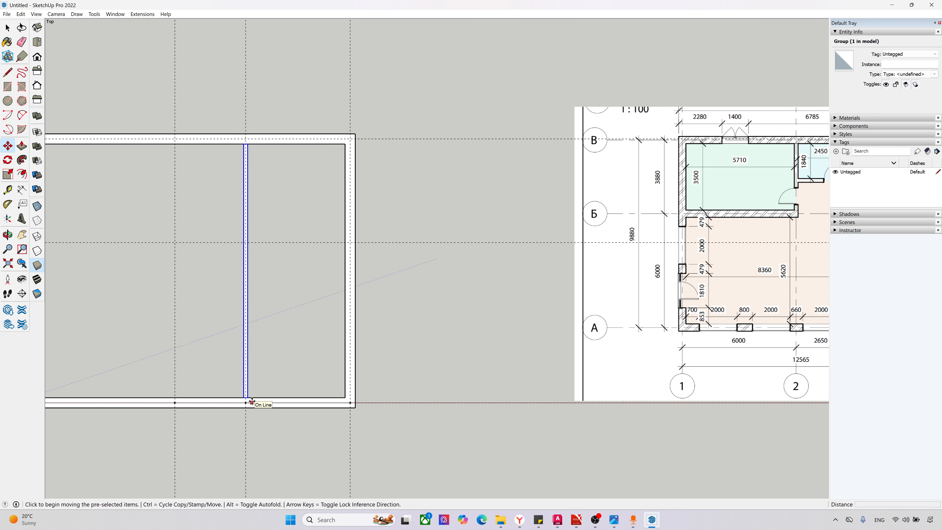
{"action": "scroll", "coordinate": [250, 401], "scroll_direction": "up", "scroll_amount": 1}
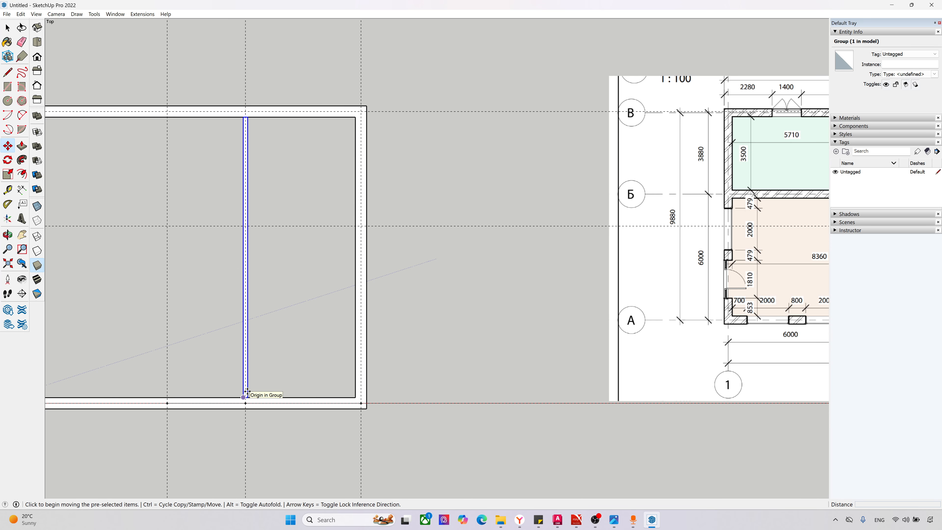
{"action": "scroll", "coordinate": [242, 395], "scroll_direction": "up", "scroll_amount": 1}
{"action": "scroll", "coordinate": [238, 396], "scroll_direction": "up", "scroll_amount": 1}
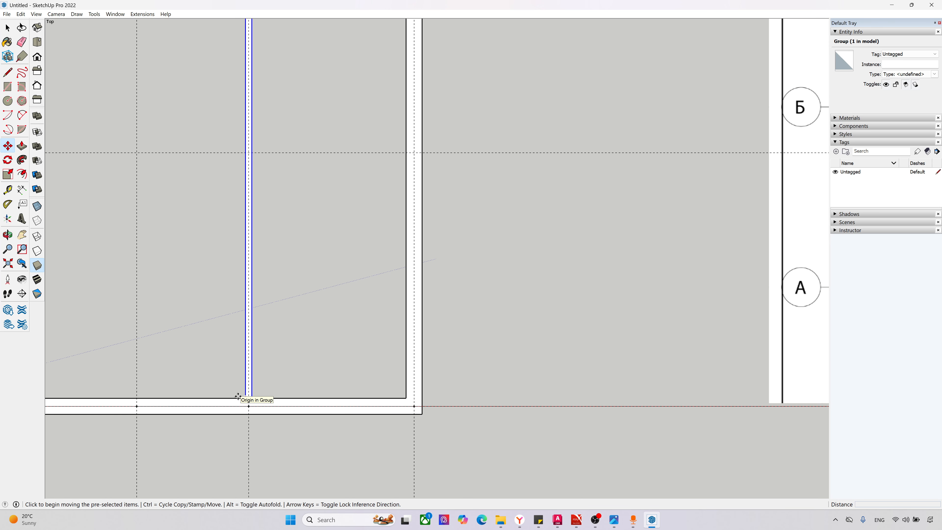
{"action": "left_click", "coordinate": [252, 397]}
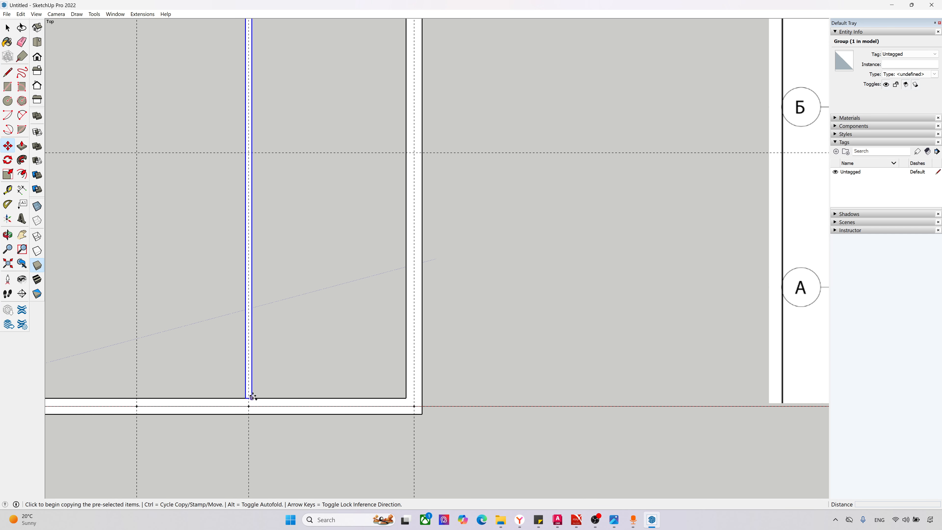
{"action": "left_click", "coordinate": [508, 310]}
{"action": "scroll", "coordinate": [252, 403], "scroll_direction": "down", "scroll_amount": 3}
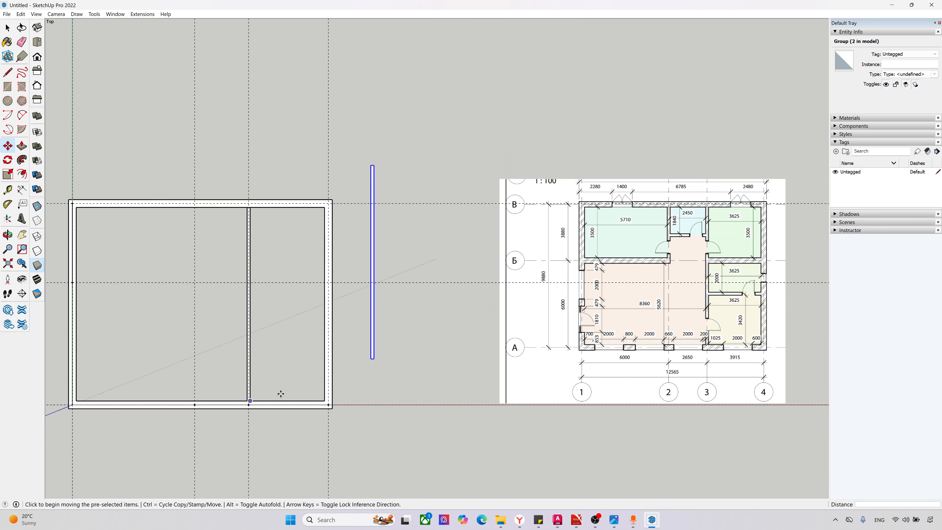
Step: Rotate the copied partition 90 degrees clockwise about its lower end corner so it runs parallel to axis A
{"action": "scroll", "coordinate": [712, 322], "scroll_direction": "up", "scroll_amount": 1}
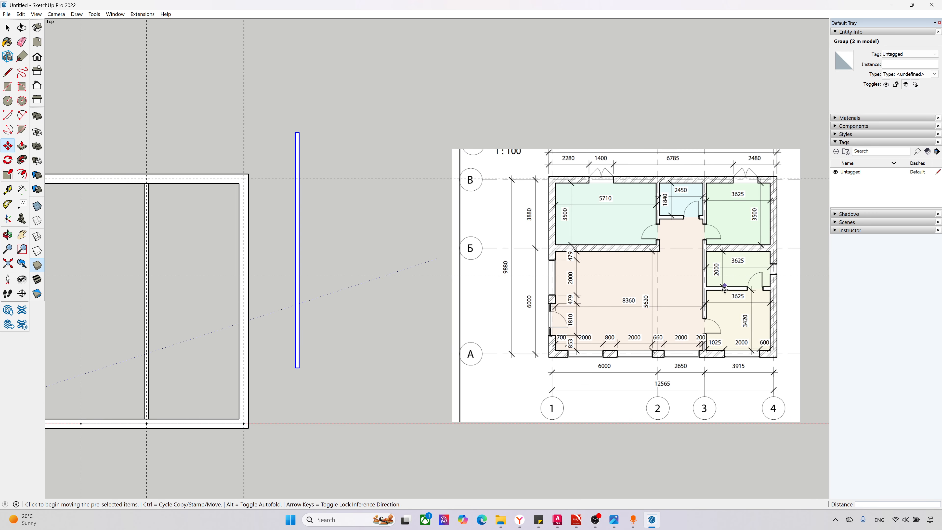
{"action": "scroll", "coordinate": [311, 398], "scroll_direction": "up", "scroll_amount": 1}
{"action": "key", "text": "q"}
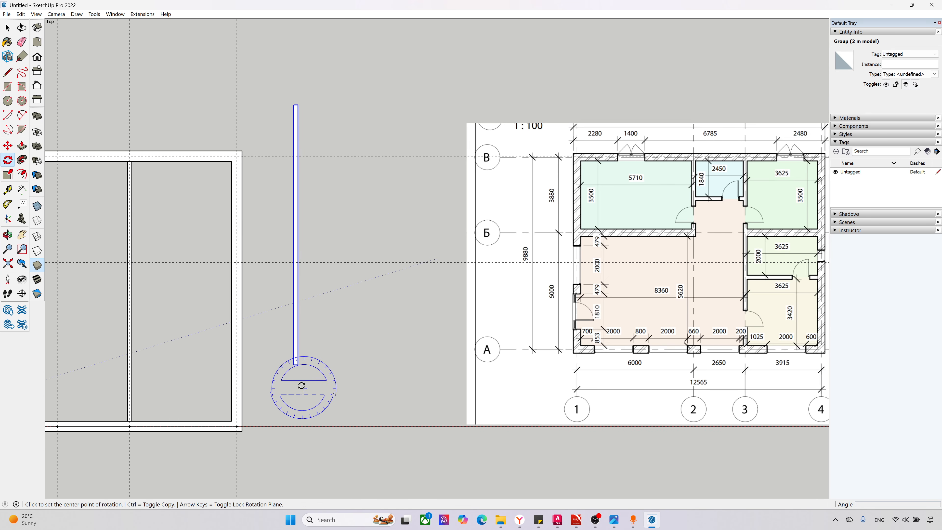
{"action": "left_click", "coordinate": [298, 364]}
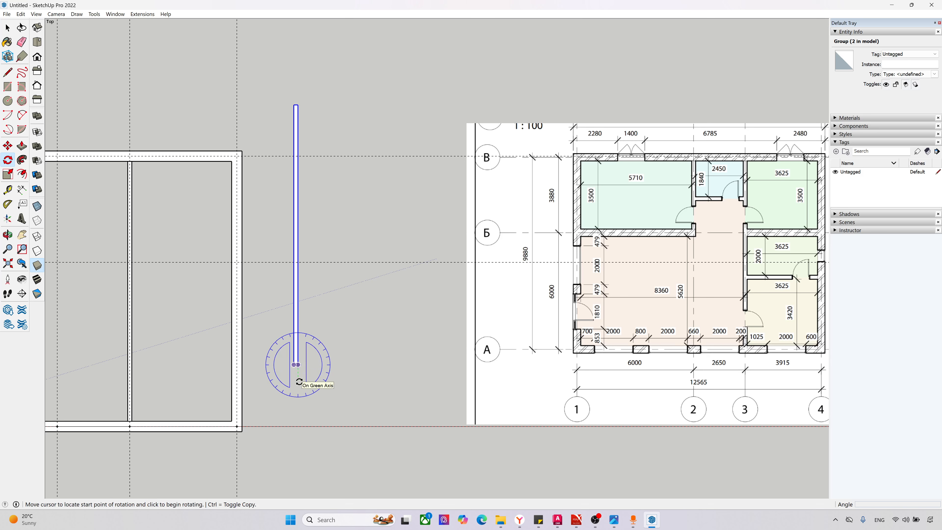
{"action": "left_click", "coordinate": [299, 382]}
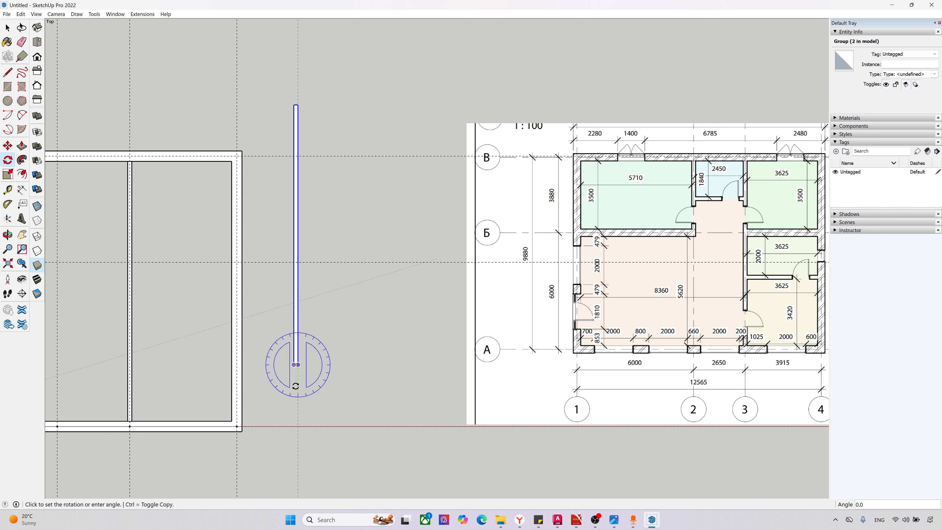
{"action": "left_click", "coordinate": [278, 364]}
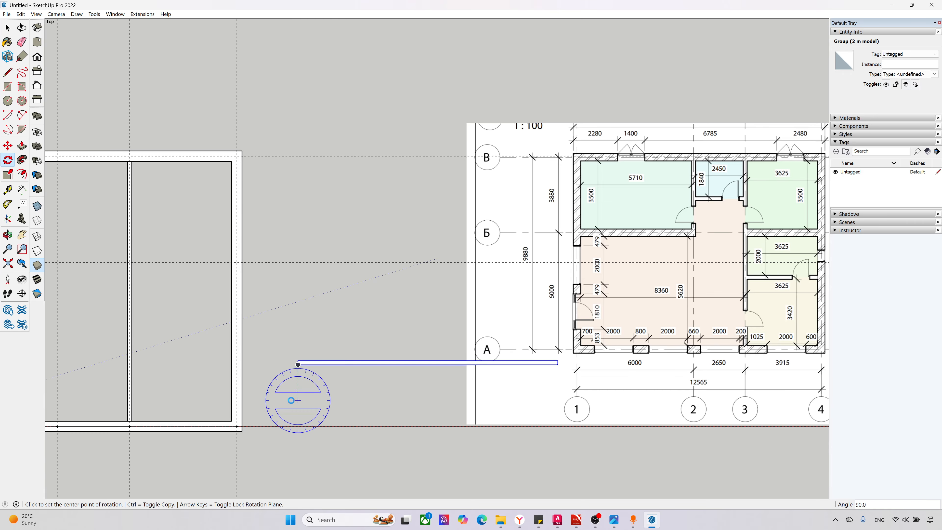
Step: Move the rotated partition by its lower end corner onto the exterior wall's inner corner at axes A and 4
{"action": "scroll", "coordinate": [791, 293], "scroll_direction": "up", "scroll_amount": 3}
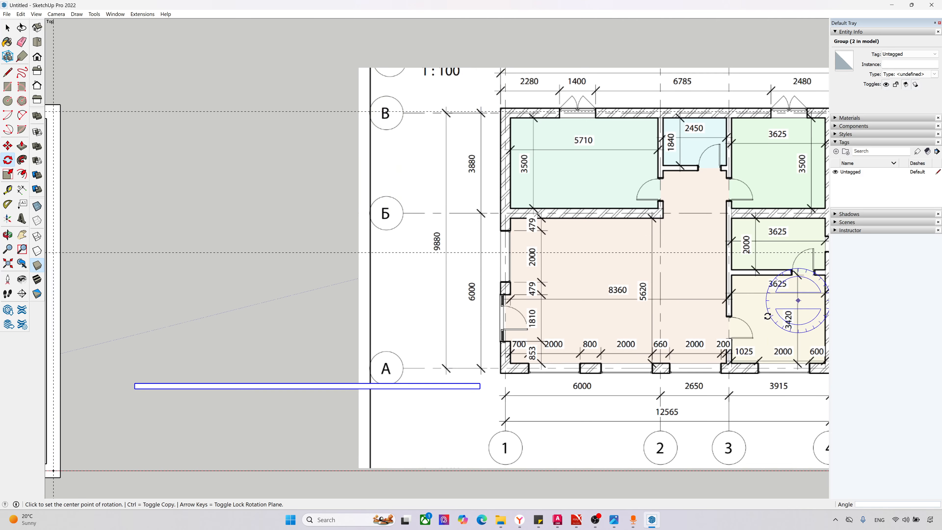
{"action": "scroll", "coordinate": [412, 405], "scroll_direction": "down", "scroll_amount": 1}
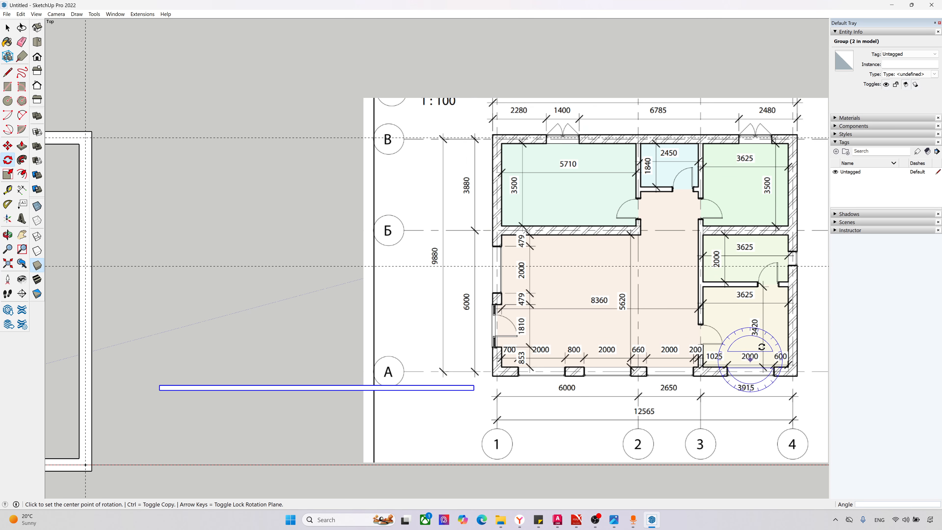
{"action": "scroll", "coordinate": [762, 347], "scroll_direction": "up", "scroll_amount": 3}
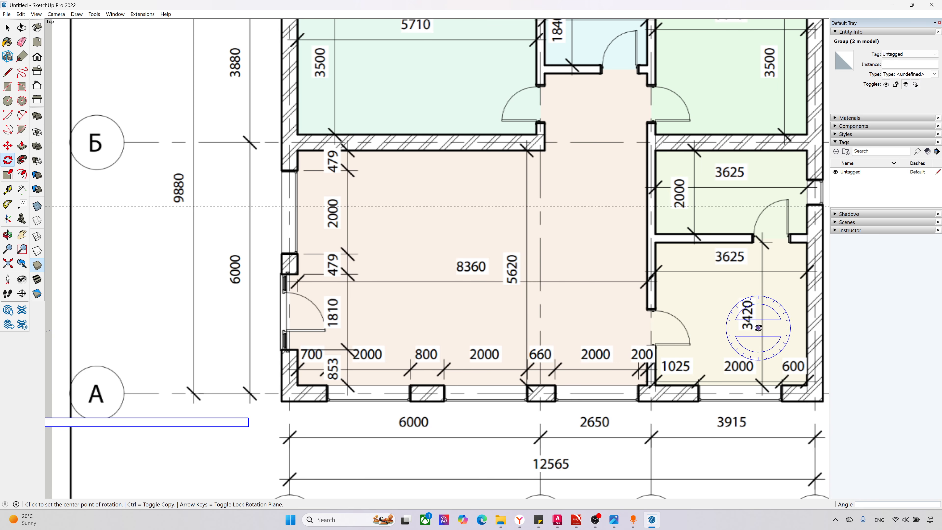
{"action": "scroll", "coordinate": [751, 325], "scroll_direction": "down", "scroll_amount": 2}
{"action": "scroll", "coordinate": [373, 408], "scroll_direction": "up", "scroll_amount": 2}
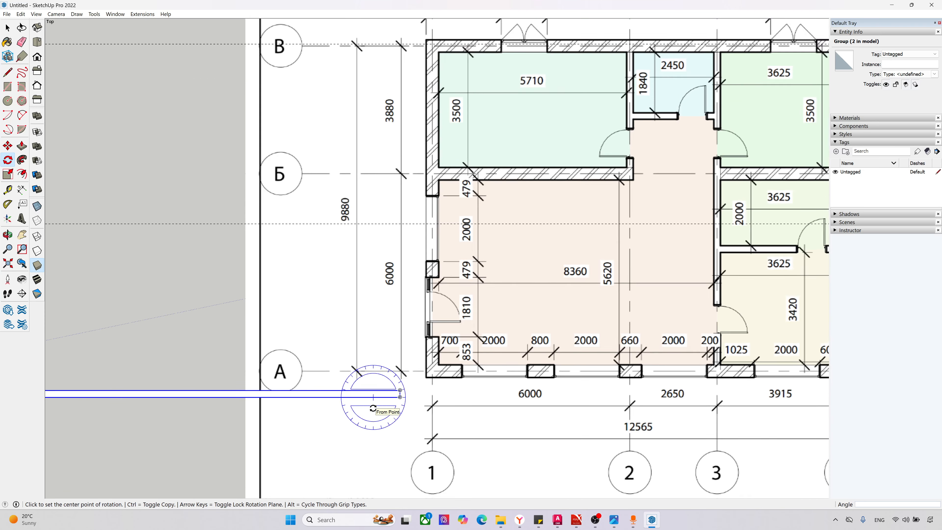
{"action": "key", "text": "m"}
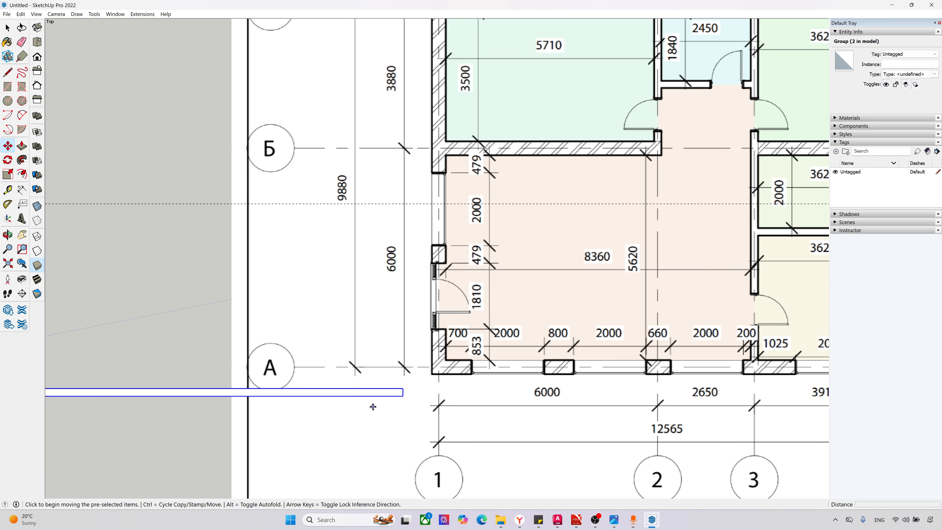
{"action": "left_click", "coordinate": [402, 396]}
{"action": "scroll", "coordinate": [366, 339], "scroll_direction": "down", "scroll_amount": 3}
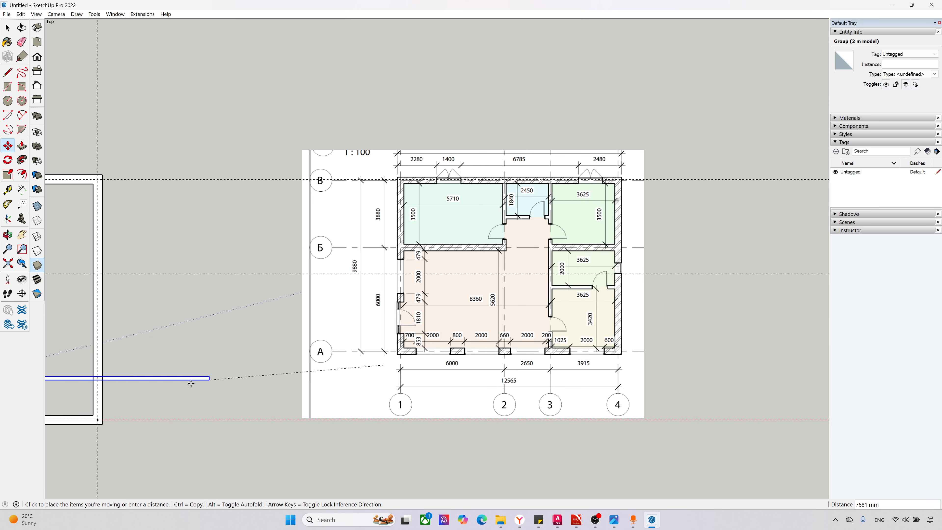
{"action": "left_click", "coordinate": [93, 413]}
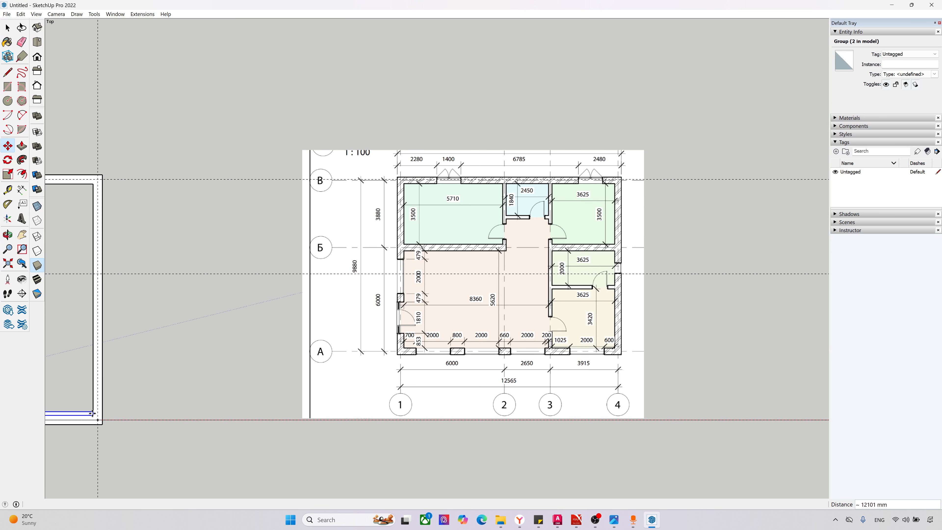
Step: Move the rotated partition 3420 mm from the axis A wall along the axis 4 wall's inner edge
{"action": "left_click", "coordinate": [93, 414]}
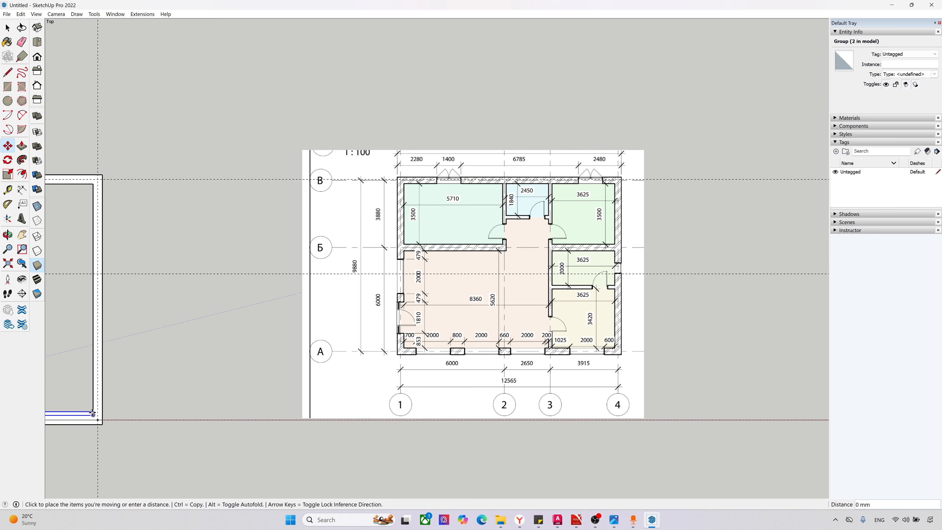
{"action": "scroll", "coordinate": [92, 401], "scroll_direction": "up", "scroll_amount": 1}
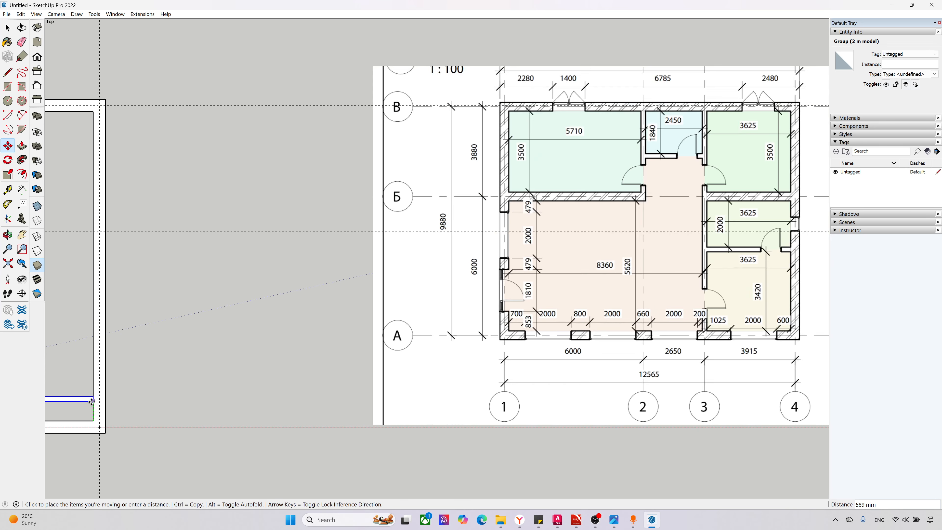
{"action": "scroll", "coordinate": [92, 402], "scroll_direction": "up", "scroll_amount": 4}
{"action": "scroll", "coordinate": [93, 400], "scroll_direction": "down", "scroll_amount": 1}
{"action": "scroll", "coordinate": [92, 384], "scroll_direction": "down", "scroll_amount": 3}
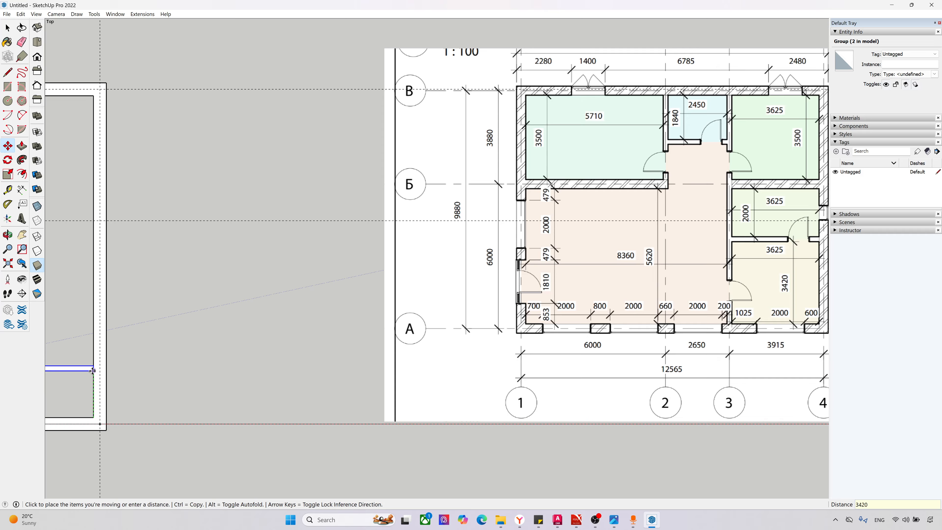
{"action": "key", "text": "Return"}
{"action": "scroll", "coordinate": [385, 280], "scroll_direction": "down", "scroll_amount": 3}
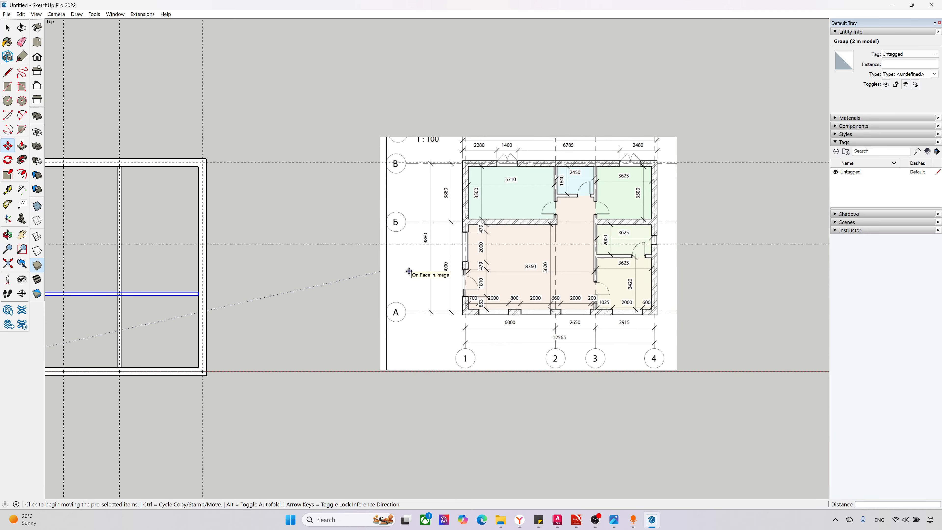
Step: Check the clear distance between the axis A wall and the new cross partition with the Dimension tool, without placing a dimension
{"action": "scroll", "coordinate": [147, 289], "scroll_direction": "up", "scroll_amount": 4}
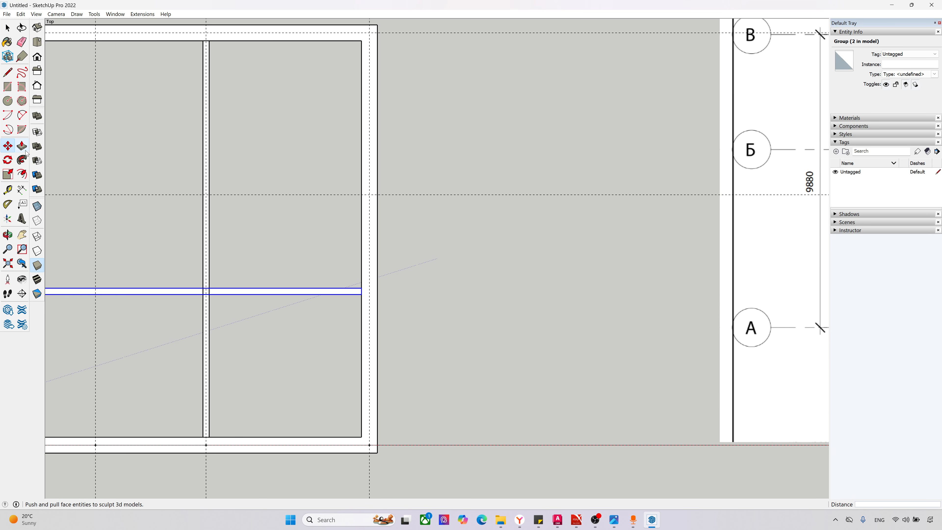
{"action": "left_click", "coordinate": [21, 190]}
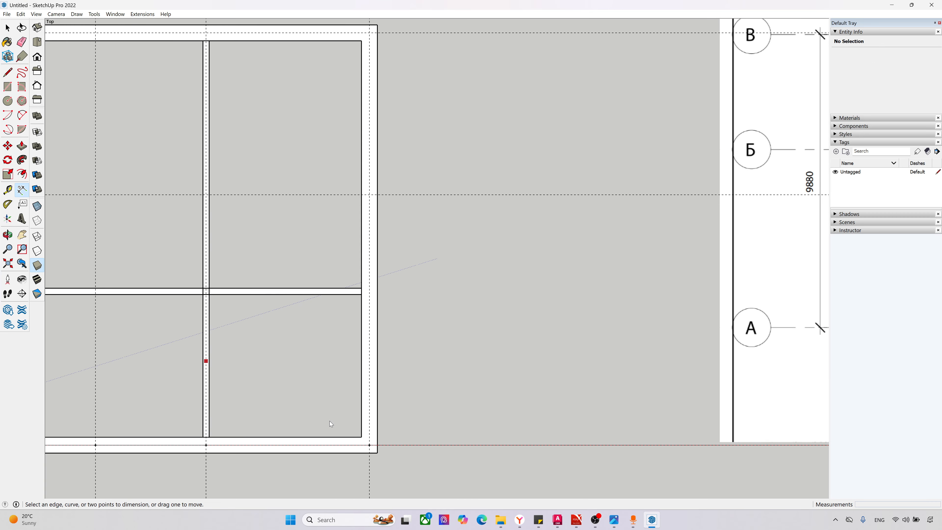
{"action": "left_click", "coordinate": [362, 438]}
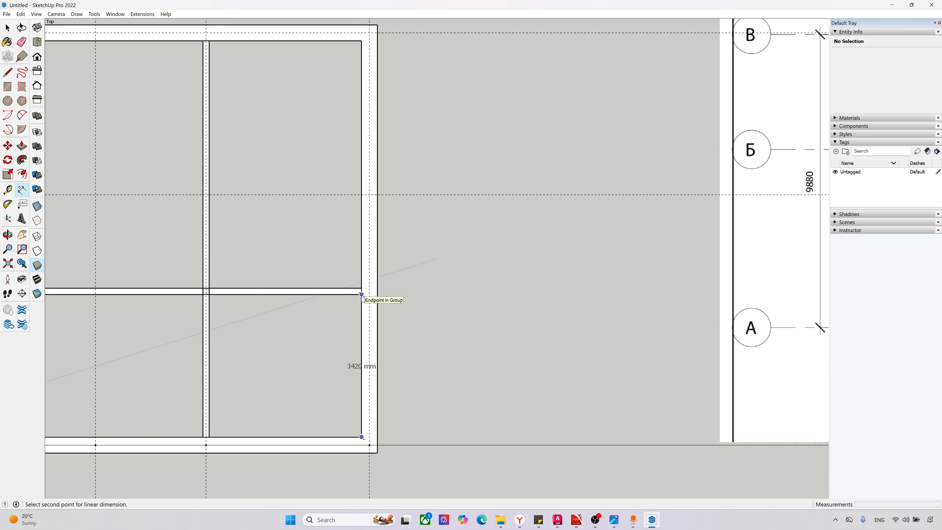
{"action": "scroll", "coordinate": [361, 299], "scroll_direction": "down", "scroll_amount": 2}
{"action": "scroll", "coordinate": [362, 296], "scroll_direction": "down", "scroll_amount": 1}
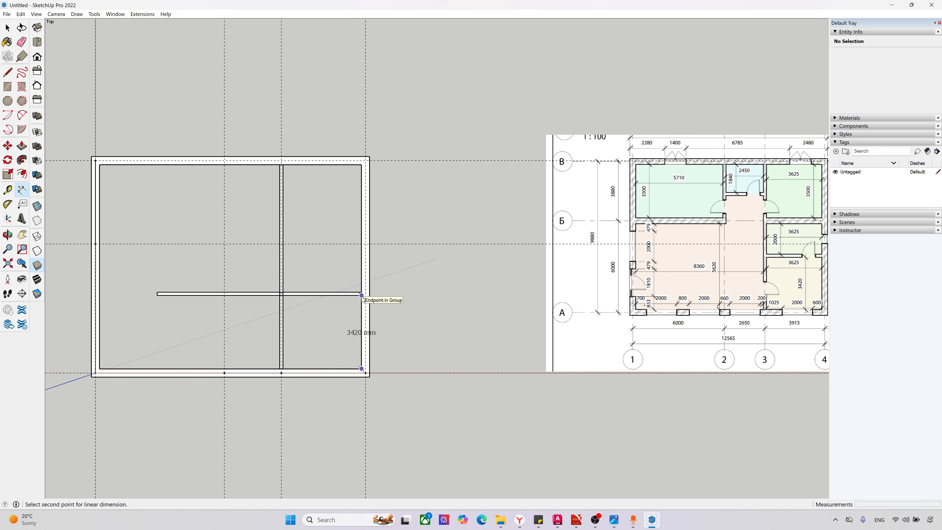
{"action": "key", "text": "Escape"}
{"action": "scroll", "coordinate": [256, 299], "scroll_direction": "up", "scroll_amount": 3}
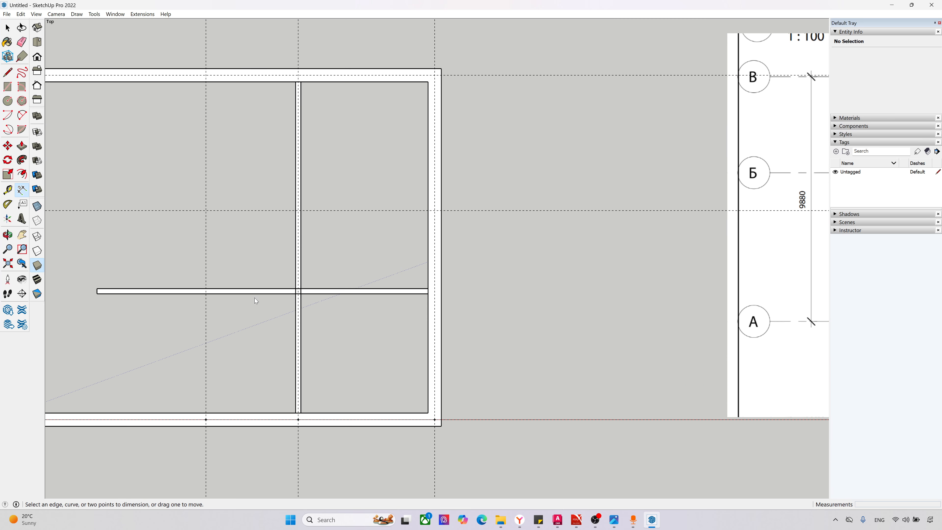
Step: Shorten the cross partition with the Scale tool so its free end meets the near face of the axis 3 partition
{"action": "key", "text": "space"}
{"action": "left_click", "coordinate": [255, 292]}
{"action": "scroll", "coordinate": [113, 297], "scroll_direction": "up", "scroll_amount": 1}
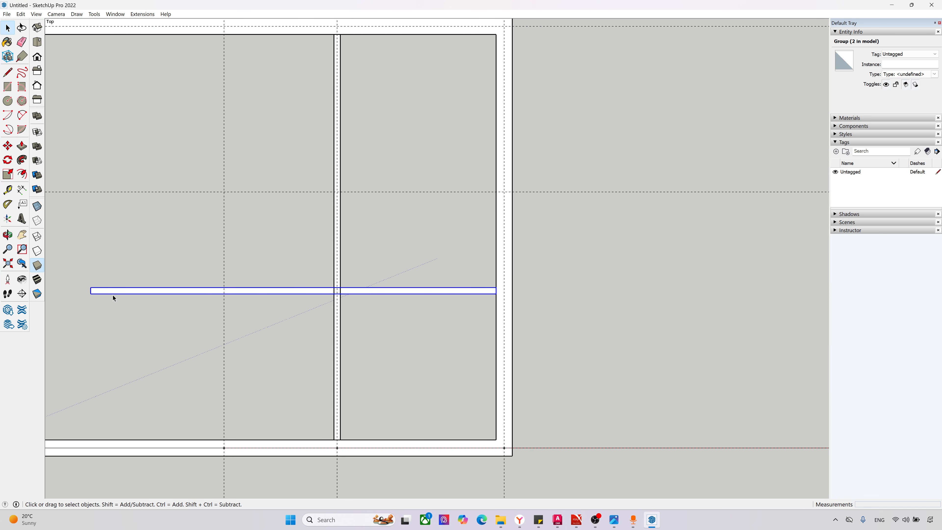
{"action": "key", "text": "s"}
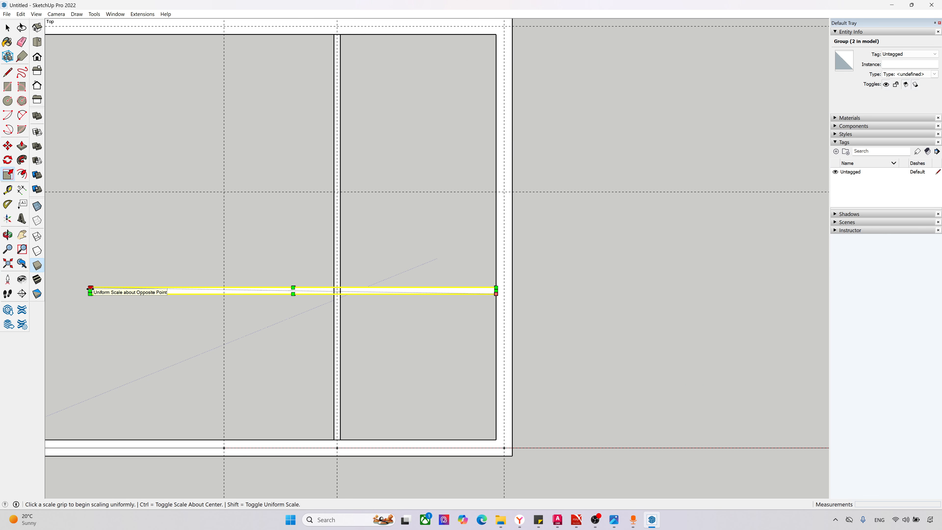
{"action": "left_click", "coordinate": [90, 291]}
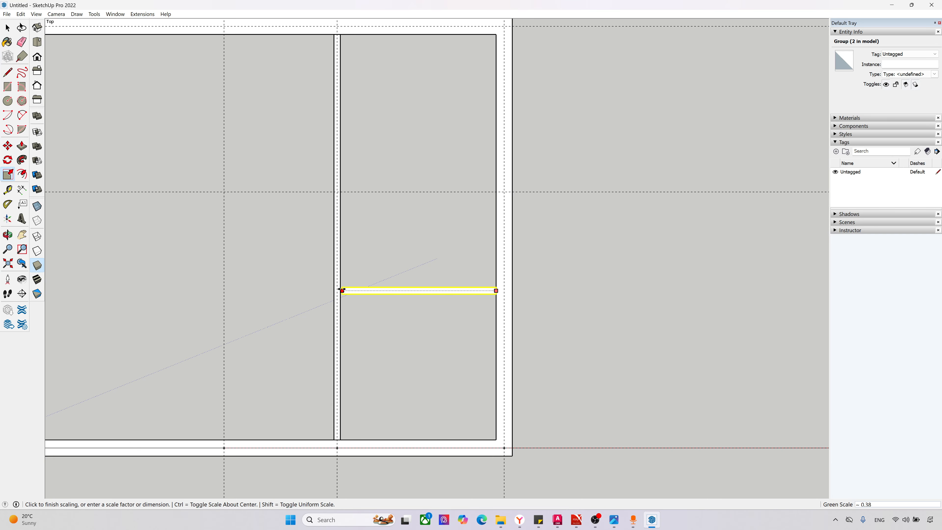
{"action": "left_click", "coordinate": [340, 288]}
{"action": "scroll", "coordinate": [391, 305], "scroll_direction": "up", "scroll_amount": 3}
{"action": "scroll", "coordinate": [216, 325], "scroll_direction": "down", "scroll_amount": 3}
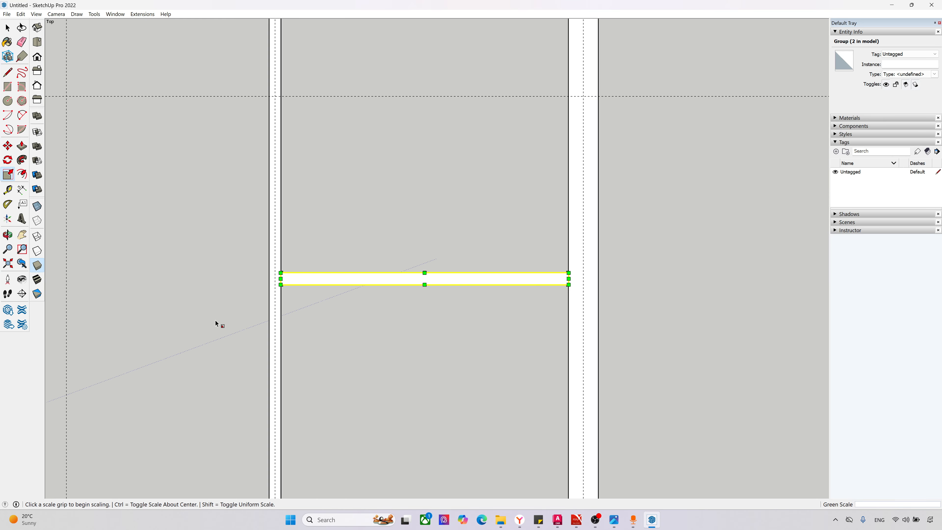
{"action": "scroll", "coordinate": [189, 371], "scroll_direction": "down", "scroll_amount": 5}
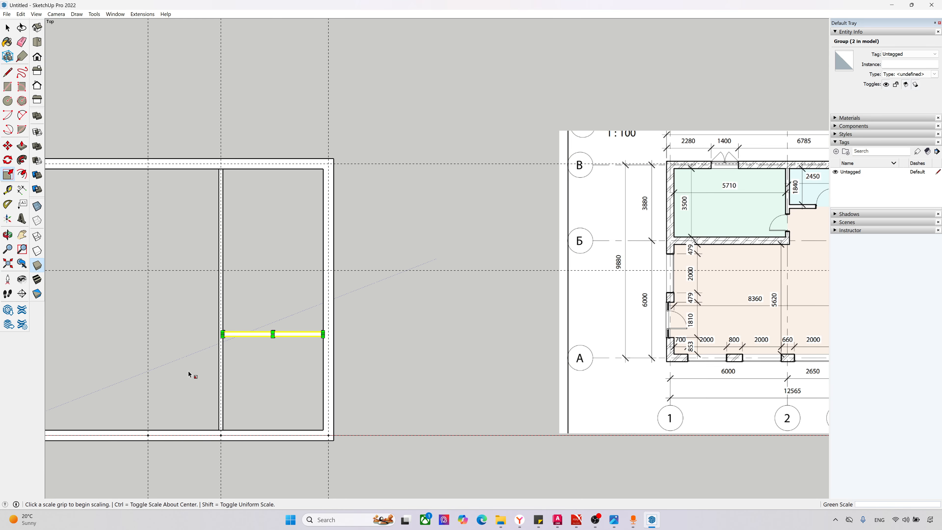
Step: Examine the reference plan's room dimensions and wall positions along axis Б between axes 3 and 4
{"action": "scroll", "coordinate": [252, 367], "scroll_direction": "up", "scroll_amount": 1}
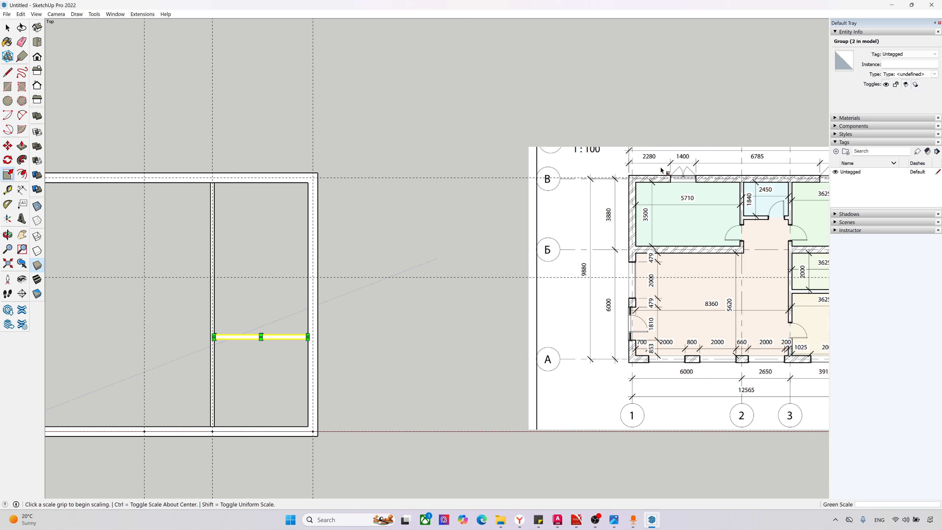
{"action": "left_click", "coordinate": [575, 264]}
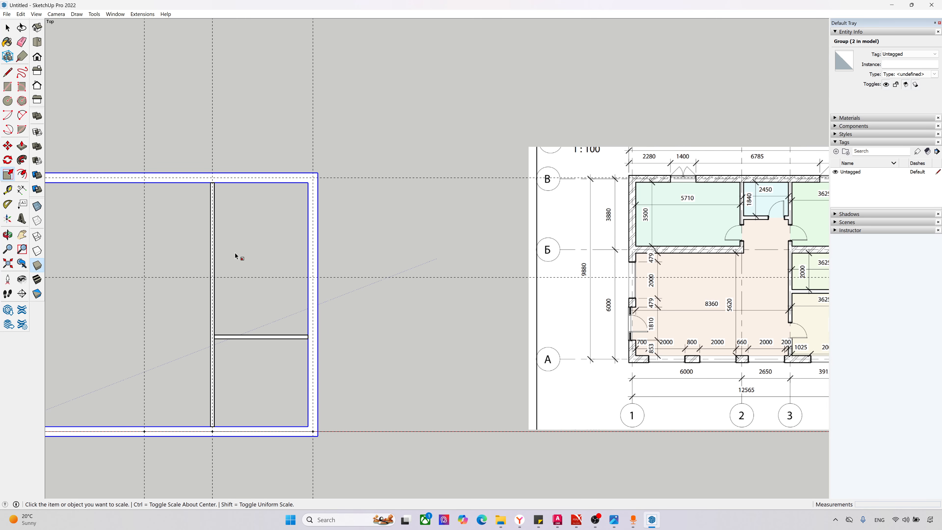
{"action": "key", "text": "space"}
{"action": "scroll", "coordinate": [216, 276], "scroll_direction": "up", "scroll_amount": 2}
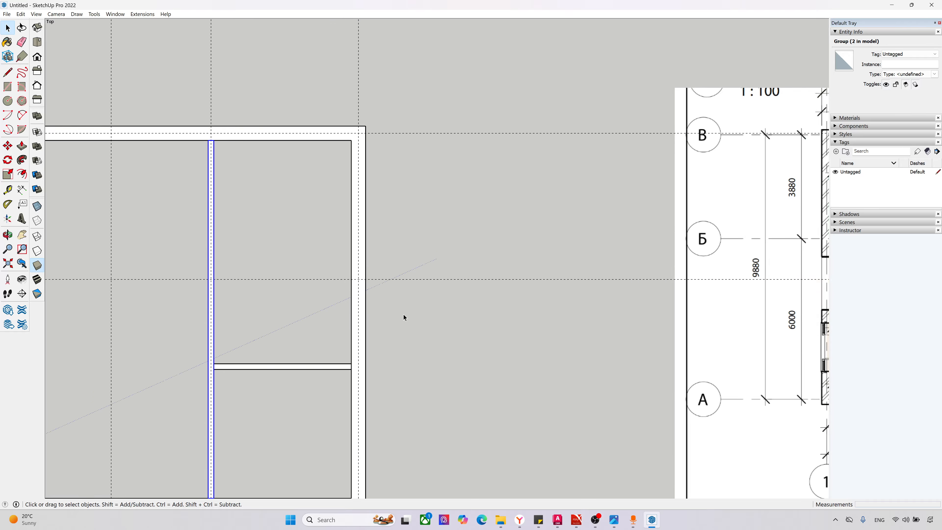
{"action": "scroll", "coordinate": [223, 279], "scroll_direction": "down", "scroll_amount": 3}
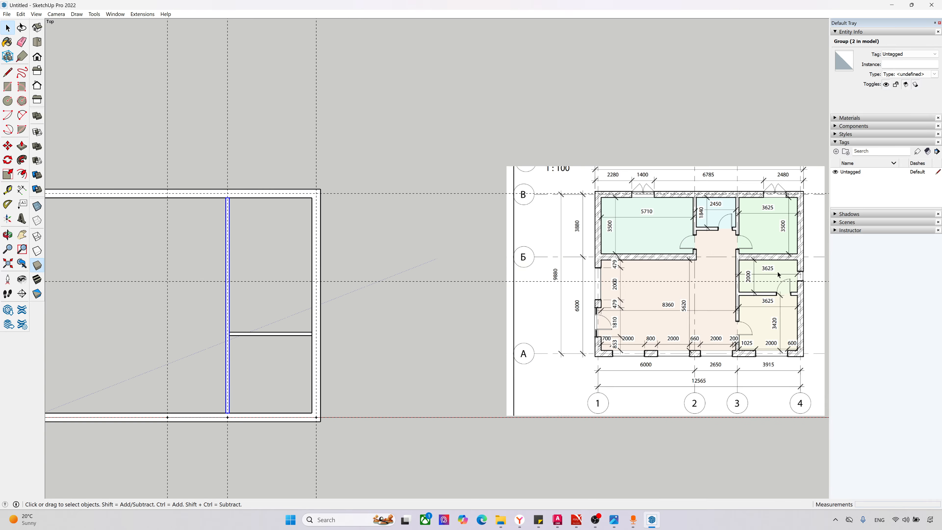
{"action": "scroll", "coordinate": [270, 253], "scroll_direction": "up", "scroll_amount": 3}
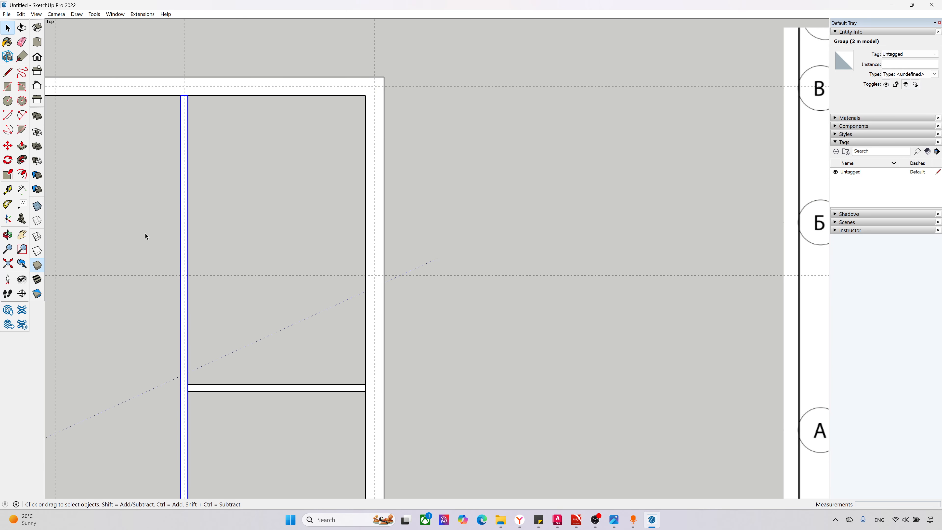
{"action": "scroll", "coordinate": [145, 233], "scroll_direction": "down", "scroll_amount": 2}
{"action": "scroll", "coordinate": [649, 283], "scroll_direction": "down", "scroll_amount": 2}
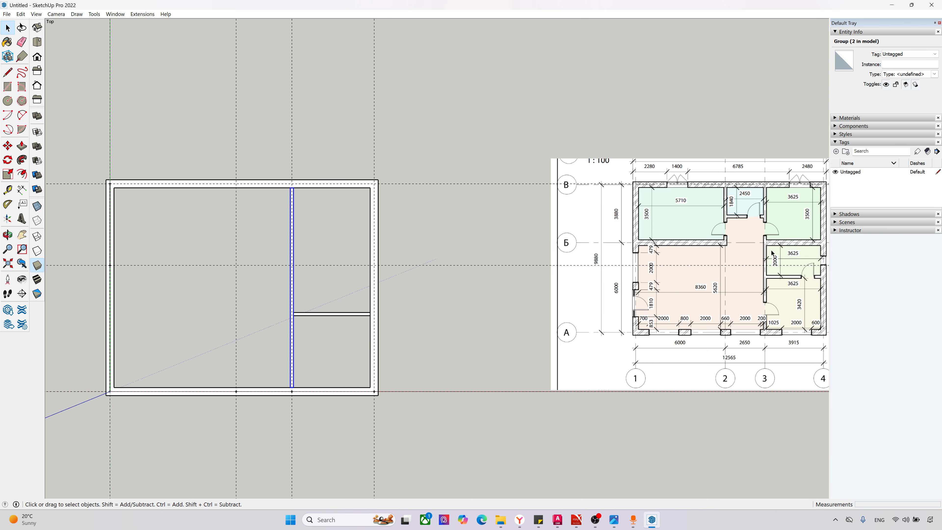
Step: Draw a 380 mm thick wall outline below the axis Б guide, spanning from the axis 4 wall to the axis 3 partition
{"action": "scroll", "coordinate": [431, 332], "scroll_direction": "up", "scroll_amount": 2}
{"action": "scroll", "coordinate": [333, 296], "scroll_direction": "up", "scroll_amount": 4}
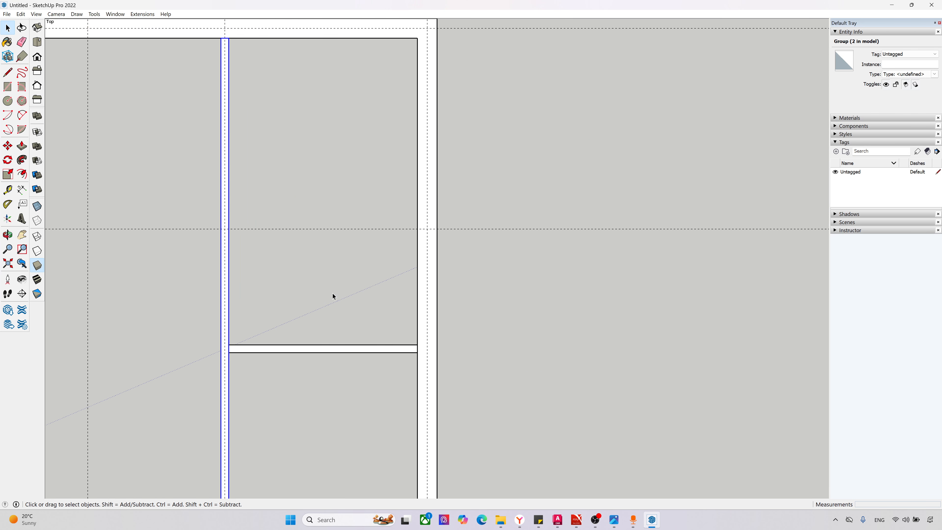
{"action": "left_click", "coordinate": [8, 72]}
{"action": "left_click", "coordinate": [436, 214]}
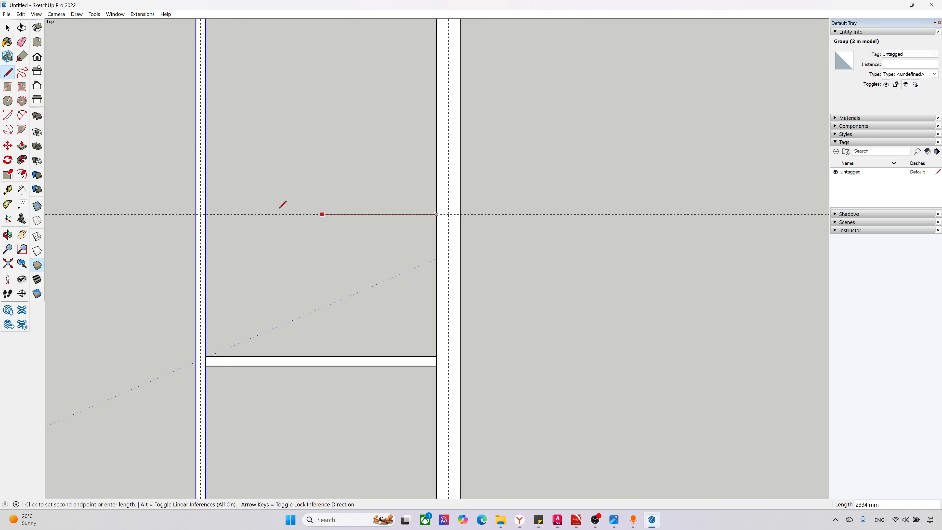
{"action": "left_click", "coordinate": [205, 214]}
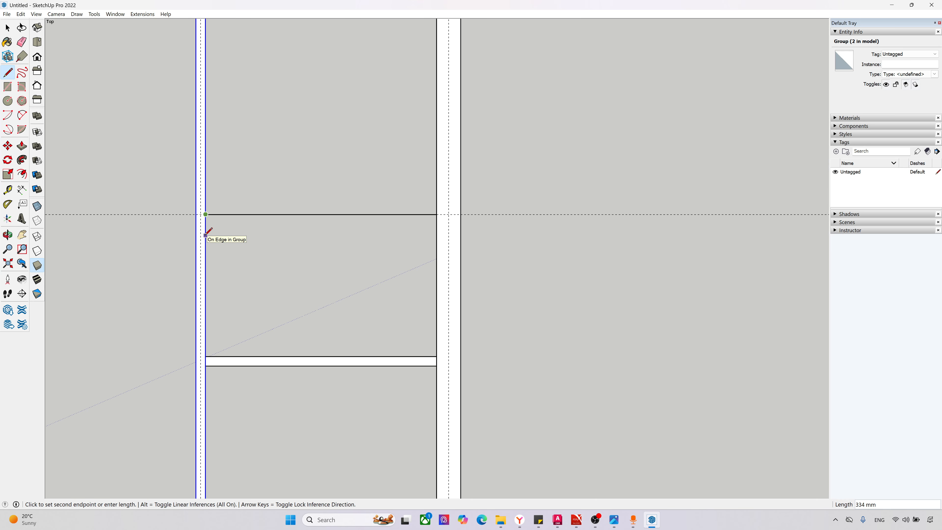
{"action": "left_click", "coordinate": [206, 238]}
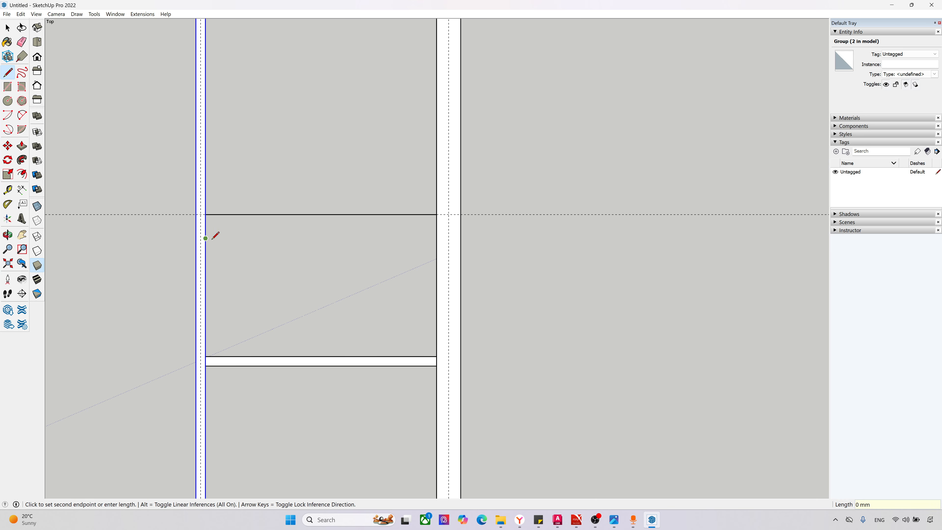
{"action": "left_click", "coordinate": [437, 238]}
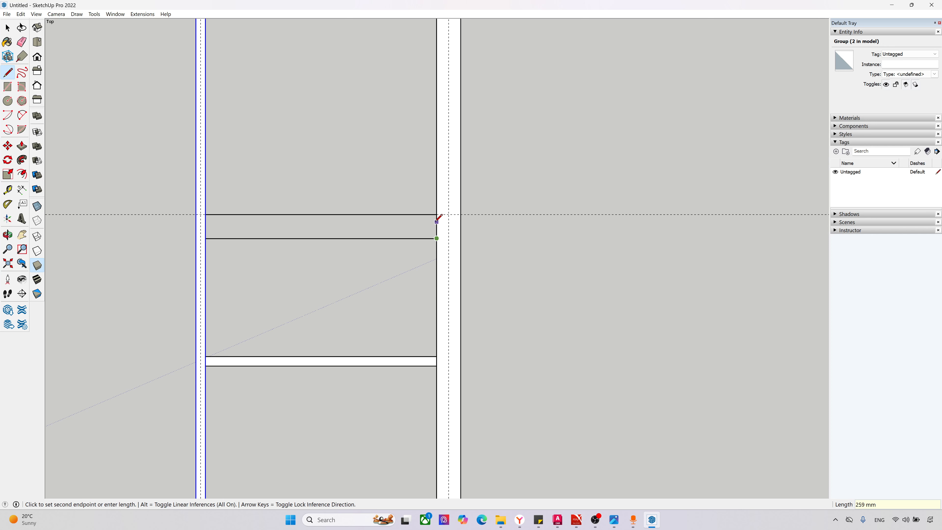
{"action": "left_click", "coordinate": [436, 215]}
Step: Group the new wall's face together with its bounding edges
{"action": "key", "text": "space"}
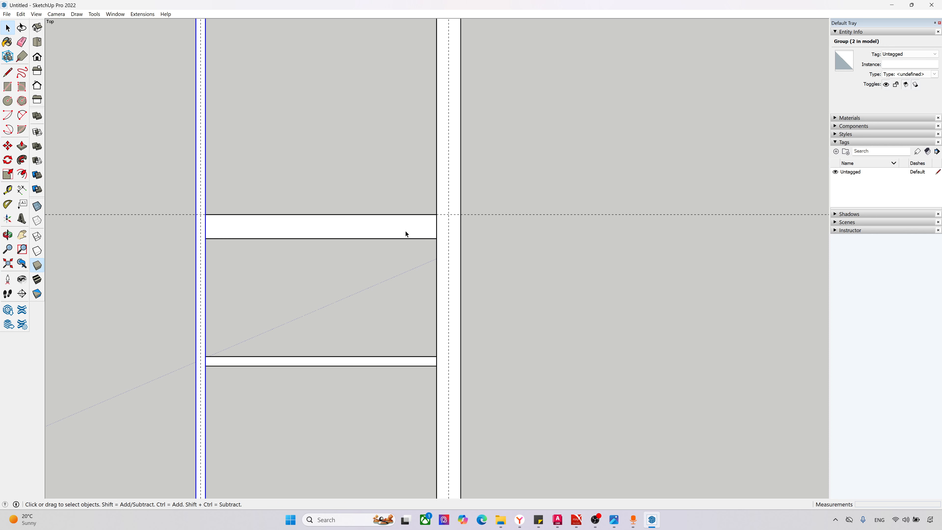
{"action": "double_click", "coordinate": [404, 230]}
{"action": "right_click", "coordinate": [405, 230]}
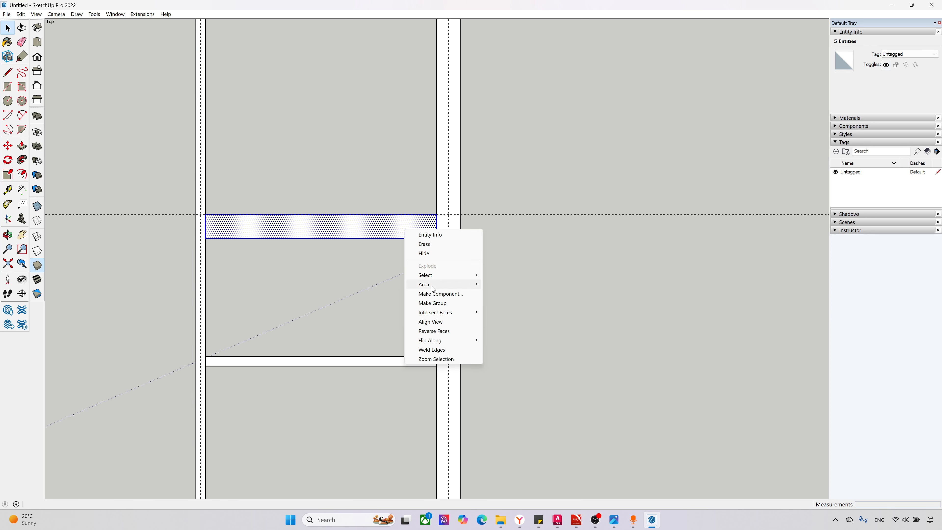
{"action": "left_click", "coordinate": [433, 303]}
Step: Move the wall group 190 mm by its end midpoint onto the axis Б guide so it is centred on the axis
{"action": "scroll", "coordinate": [452, 220], "scroll_direction": "up", "scroll_amount": 2}
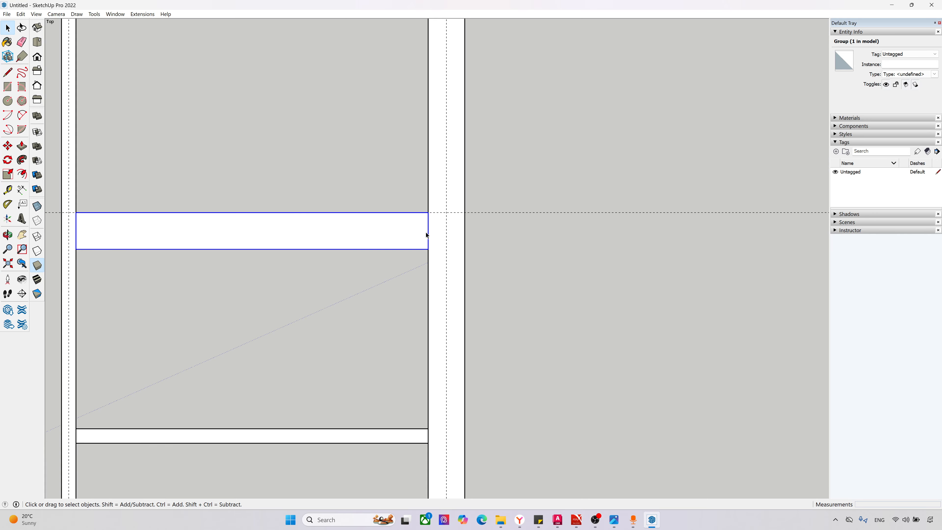
{"action": "key", "text": "m"}
{"action": "left_click", "coordinate": [430, 231]}
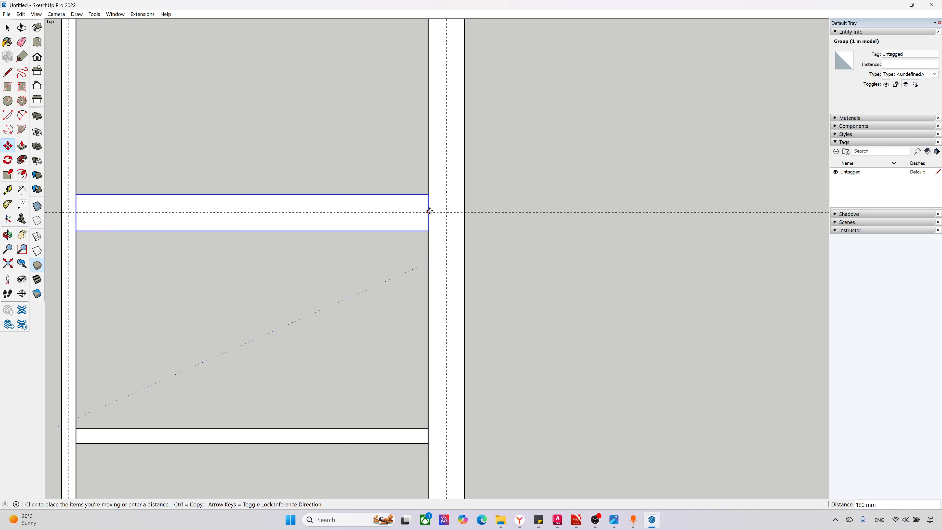
{"action": "left_click", "coordinate": [429, 211]}
Step: Copy the axis Б wall by its lower corner to the inner face of the axis 1 exterior wall
{"action": "scroll", "coordinate": [416, 291], "scroll_direction": "down", "scroll_amount": 3}
{"action": "scroll", "coordinate": [243, 288], "scroll_direction": "down", "scroll_amount": 4}
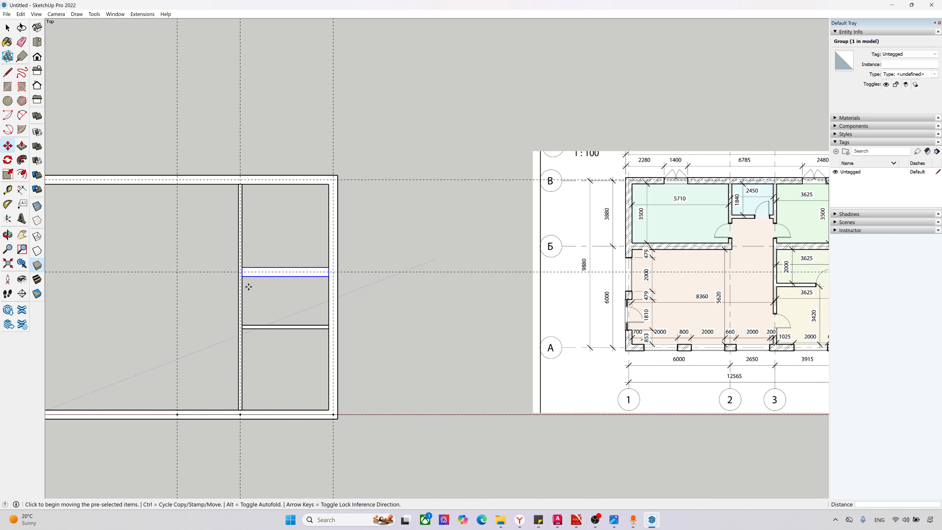
{"action": "scroll", "coordinate": [67, 274], "scroll_direction": "up", "scroll_amount": 4}
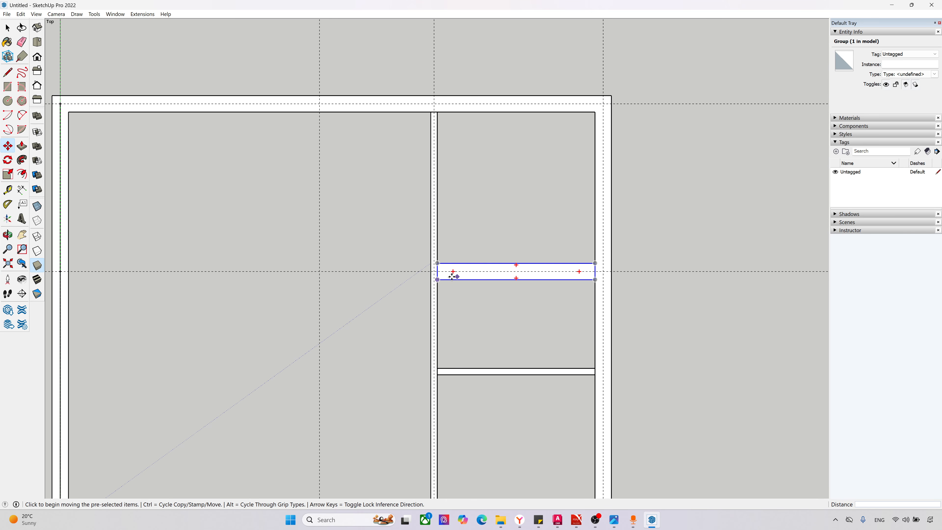
{"action": "key", "text": "ctrl"}
{"action": "left_click", "coordinate": [438, 279]}
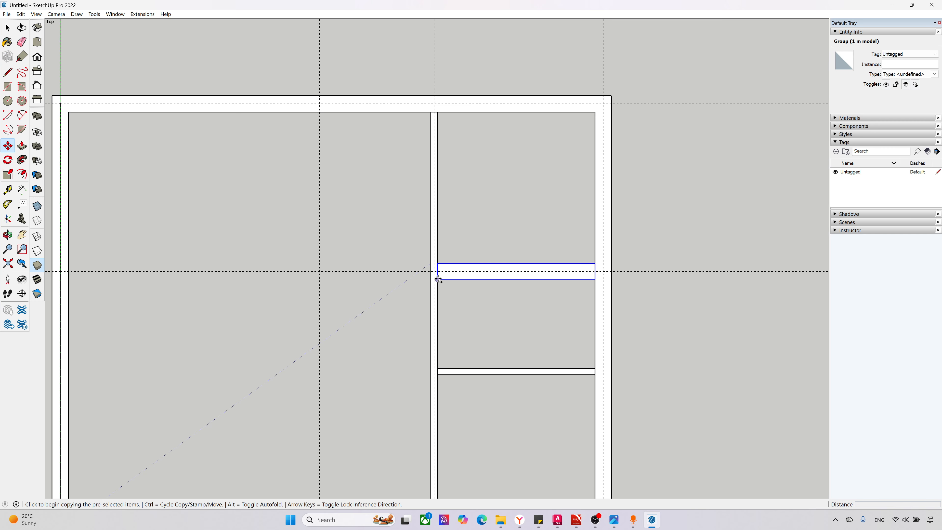
{"action": "left_click", "coordinate": [69, 280]}
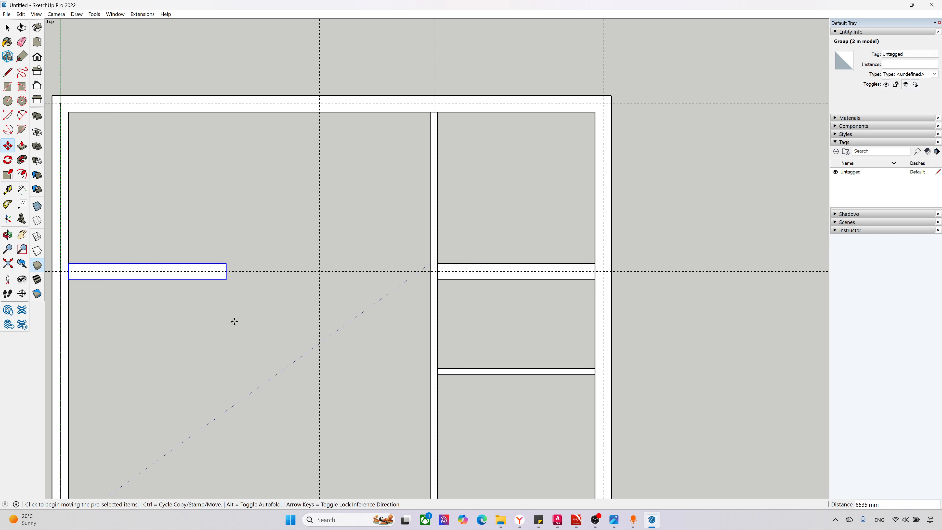
Step: Copy the axis 3 partition by its upper corner to the axis 2 guide, along the inner edge of the axis В wall
{"action": "key", "text": "space"}
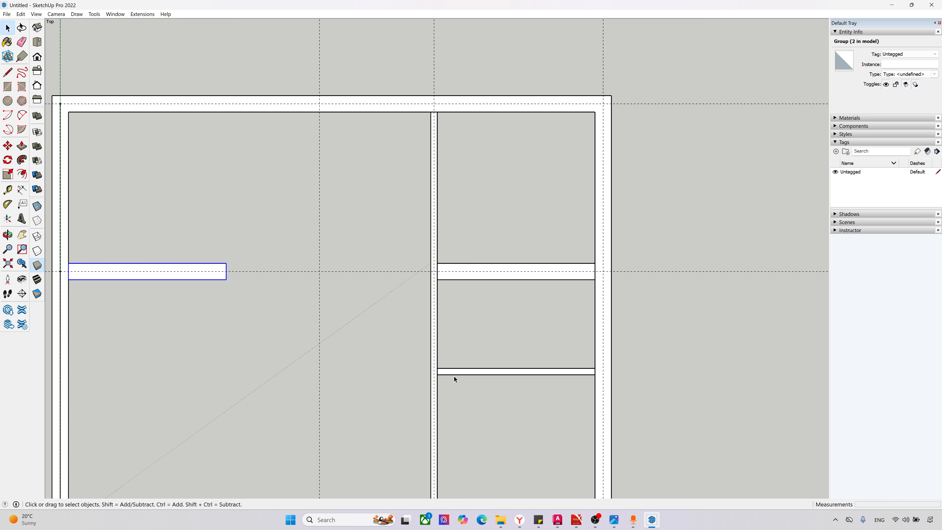
{"action": "left_click", "coordinate": [436, 364]}
{"action": "scroll", "coordinate": [267, 330], "scroll_direction": "down", "scroll_amount": 5}
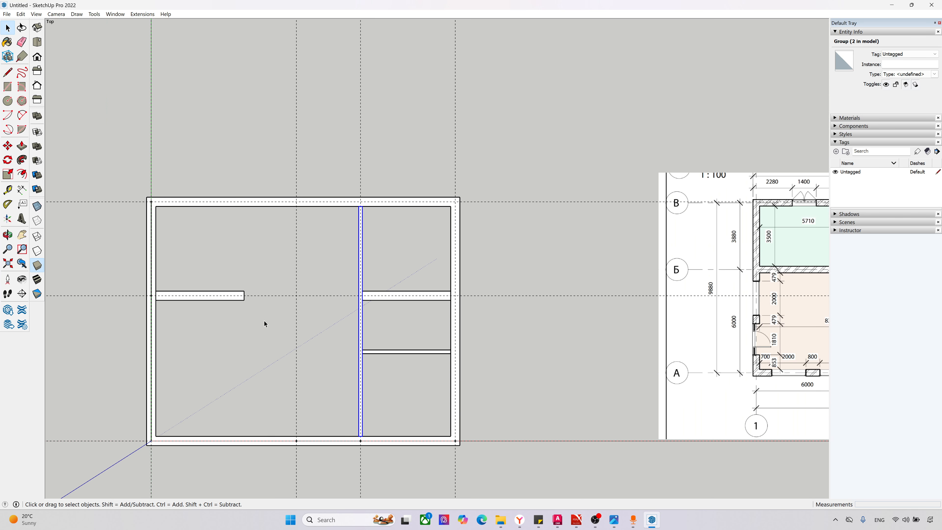
{"action": "scroll", "coordinate": [264, 321], "scroll_direction": "up", "scroll_amount": 5}
{"action": "scroll", "coordinate": [325, 226], "scroll_direction": "up", "scroll_amount": 2}
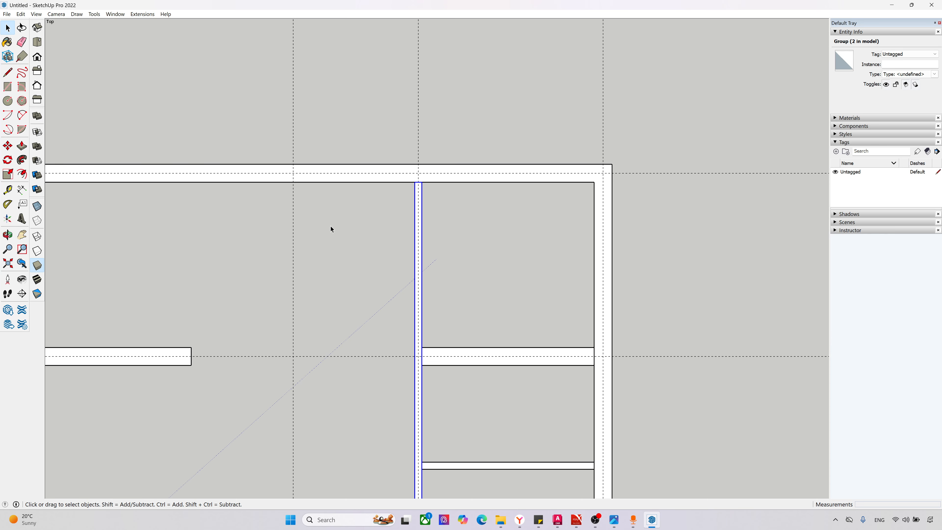
{"action": "scroll", "coordinate": [418, 185], "scroll_direction": "up", "scroll_amount": 3}
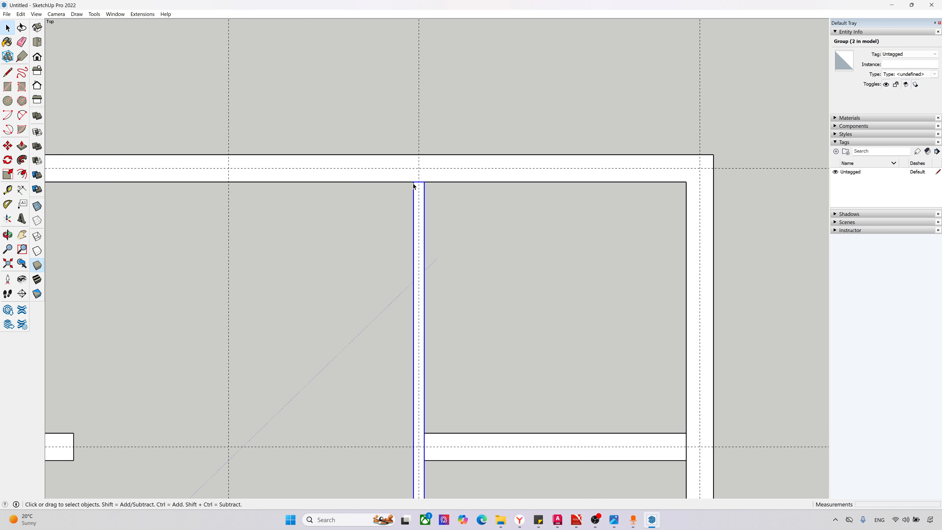
{"action": "key", "text": "m"}
{"action": "left_click", "coordinate": [414, 182]}
{"action": "key", "text": "ctrl"}
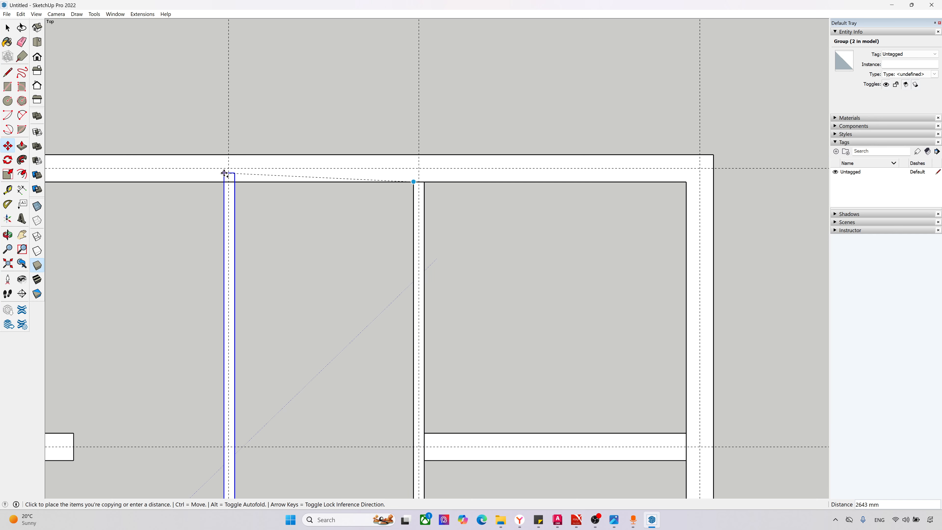
{"action": "left_click", "coordinate": [225, 181]}
Step: Move the copied partition by its top-edge midpoint exactly onto the axis 2 guide
{"action": "scroll", "coordinate": [225, 180], "scroll_direction": "up", "scroll_amount": 3}
{"action": "scroll", "coordinate": [235, 181], "scroll_direction": "up", "scroll_amount": 3}
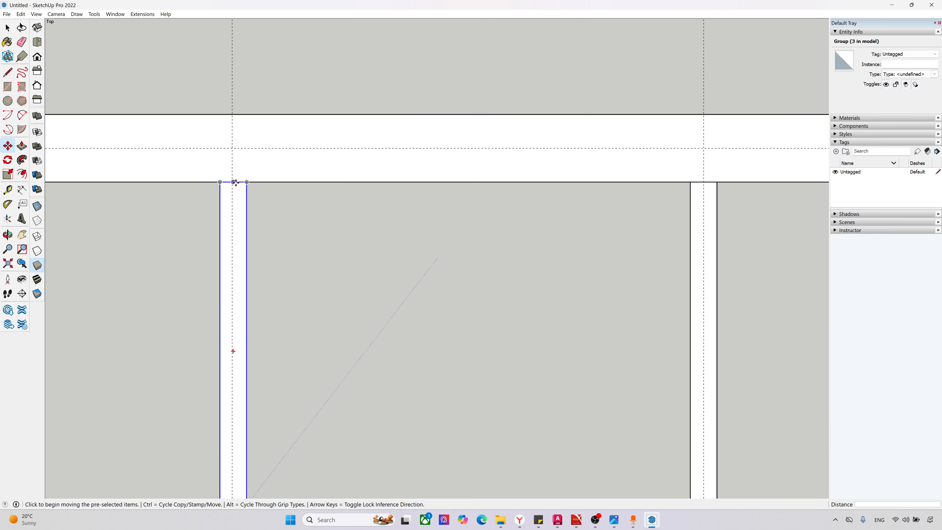
{"action": "left_click", "coordinate": [234, 181]}
{"action": "left_click", "coordinate": [232, 181]}
{"action": "scroll", "coordinate": [345, 252], "scroll_direction": "down", "scroll_amount": 1}
{"action": "scroll", "coordinate": [269, 196], "scroll_direction": "down", "scroll_amount": 6}
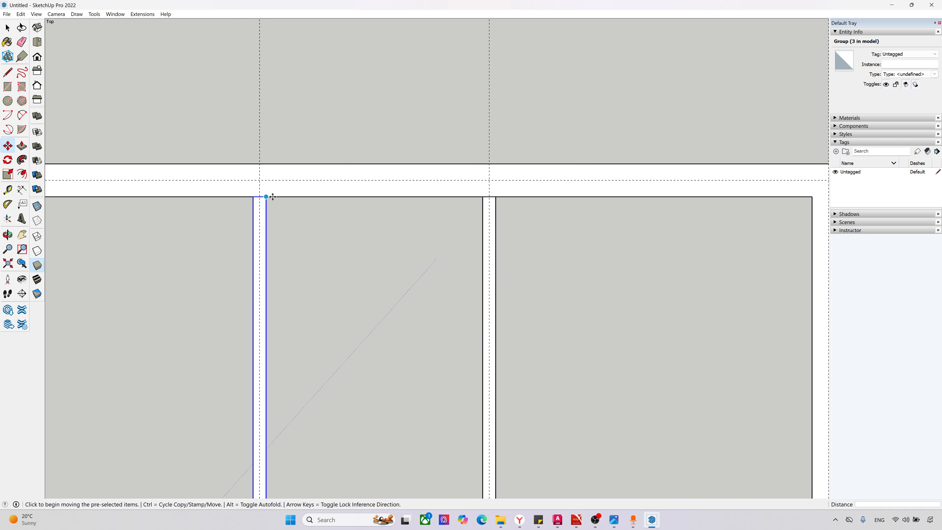
Step: Shorten the axis 2 partition with the Scale tool so its lower end aligns with the lower face of the axis Б wall
{"action": "scroll", "coordinate": [219, 373], "scroll_direction": "up", "scroll_amount": 5}
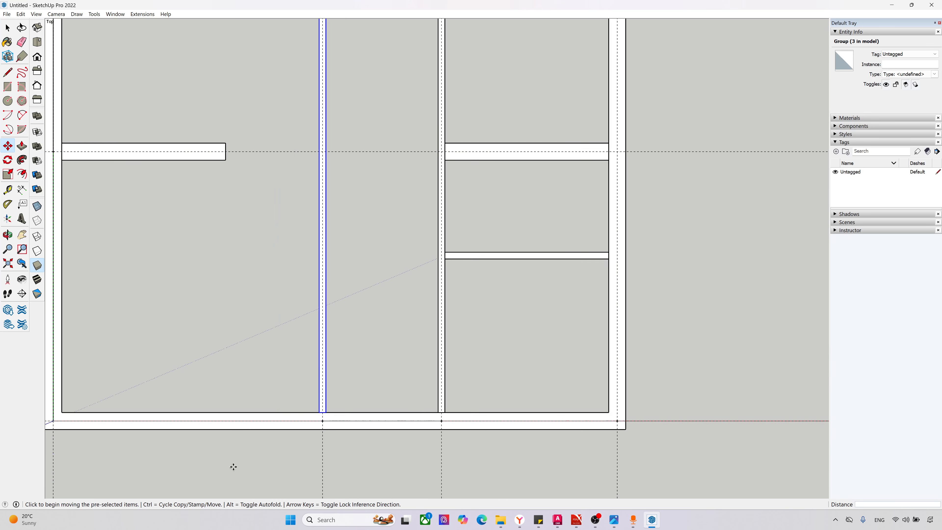
{"action": "key", "text": "s"}
{"action": "left_click", "coordinate": [335, 400]}
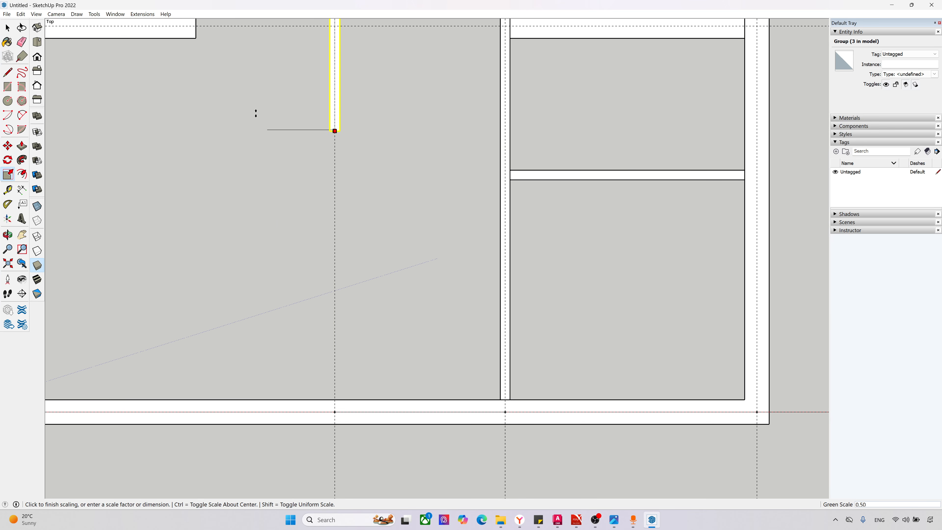
{"action": "left_click", "coordinate": [335, 38]}
{"action": "scroll", "coordinate": [308, 148], "scroll_direction": "up", "scroll_amount": 5}
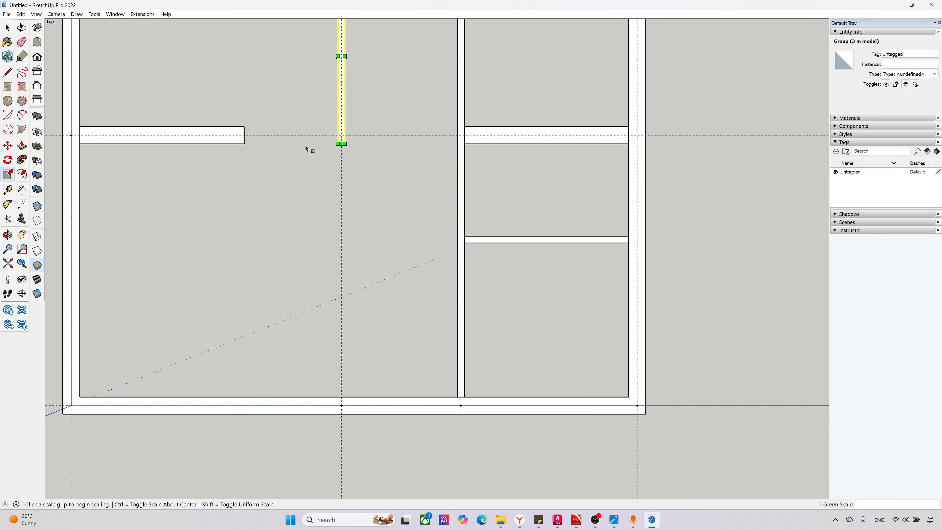
Step: Lengthen the copied axis Б wall with the Scale tool until its free end meets the near face of the axis 2 partition
{"action": "key", "text": "space"}
{"action": "left_click", "coordinate": [207, 141]}
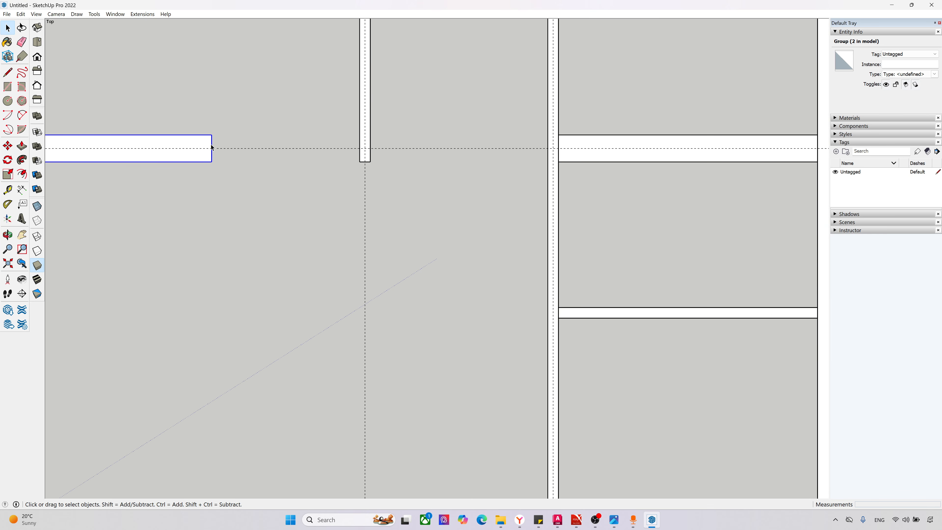
{"action": "key", "text": "s"}
{"action": "left_click_drag", "start_coordinate": [212, 149], "coordinate": [360, 148]}
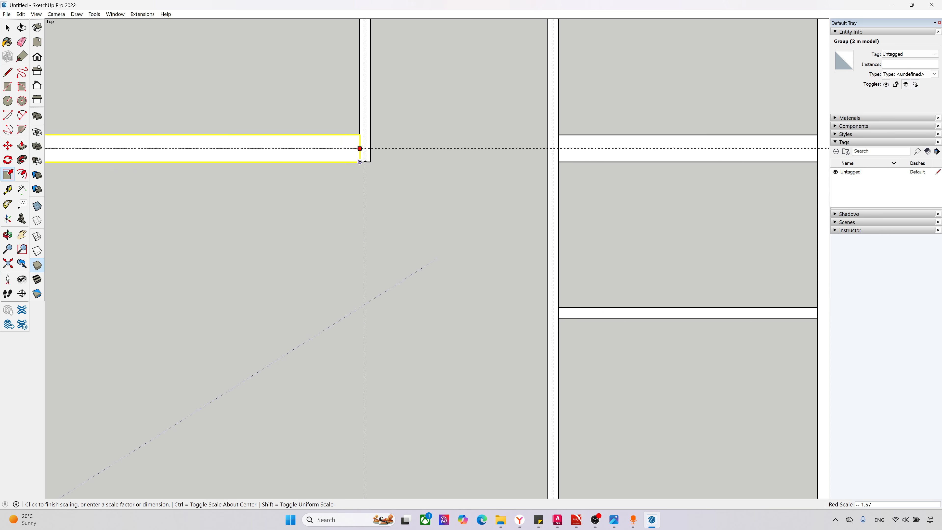
Step: Explode the axis Б wall group between axes 1 and 2 and the adjoining axis 2 partition group
{"action": "scroll", "coordinate": [185, 293], "scroll_direction": "down", "scroll_amount": 4}
{"action": "scroll", "coordinate": [147, 279], "scroll_direction": "down", "scroll_amount": 2}
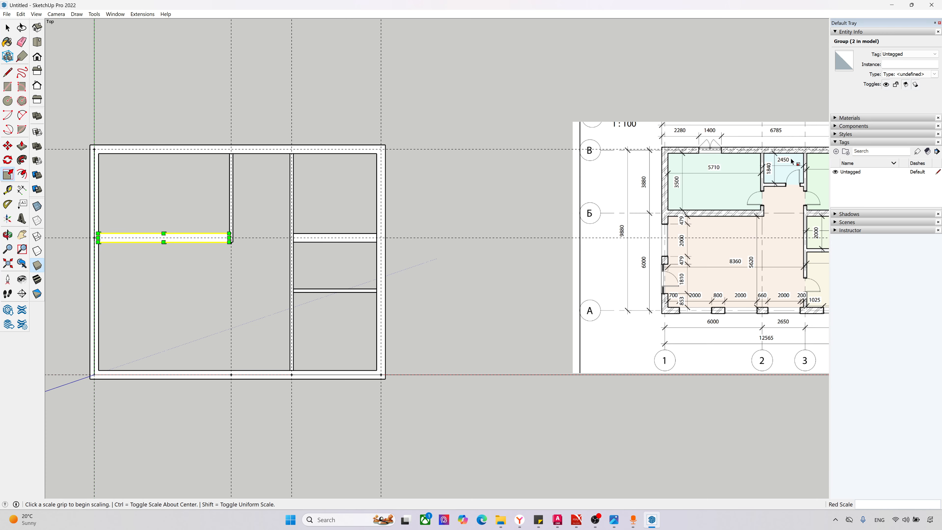
{"action": "scroll", "coordinate": [212, 206], "scroll_direction": "up", "scroll_amount": 6}
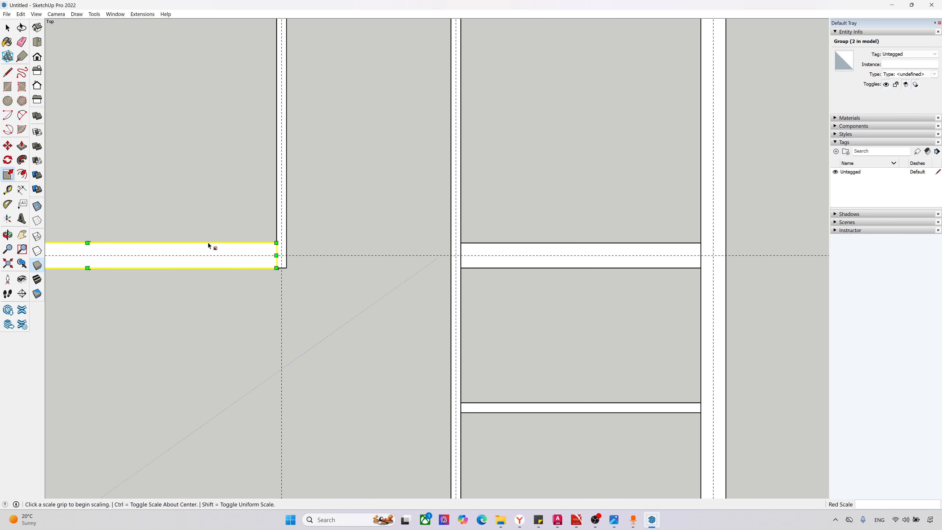
{"action": "key", "text": "space"}
{"action": "scroll", "coordinate": [239, 249], "scroll_direction": "up", "scroll_amount": 1}
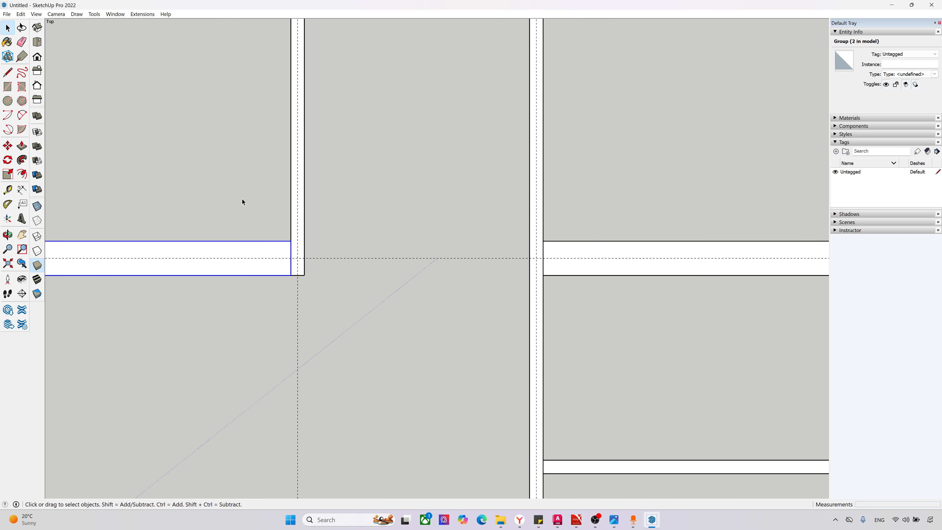
{"action": "right_click", "coordinate": [262, 249]}
{"action": "left_click", "coordinate": [285, 304]}
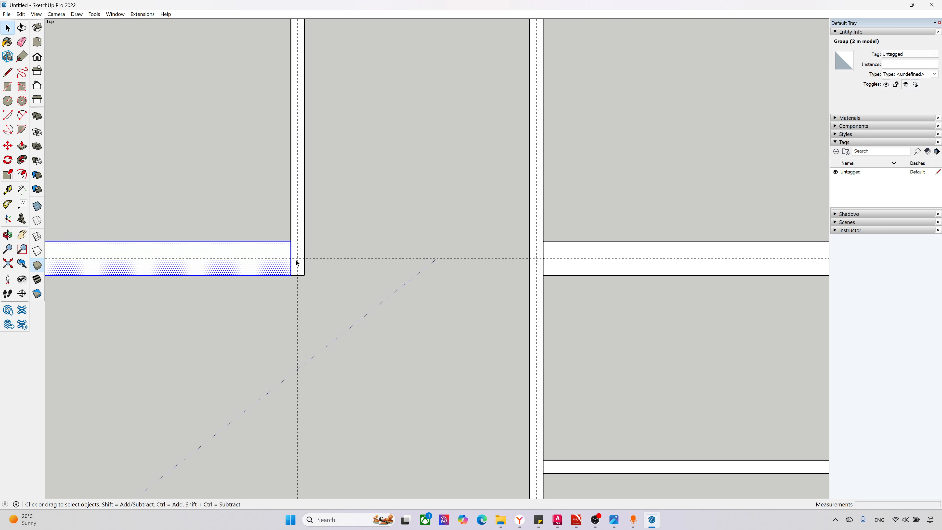
{"action": "left_click", "coordinate": [296, 228]}
{"action": "right_click", "coordinate": [296, 228]}
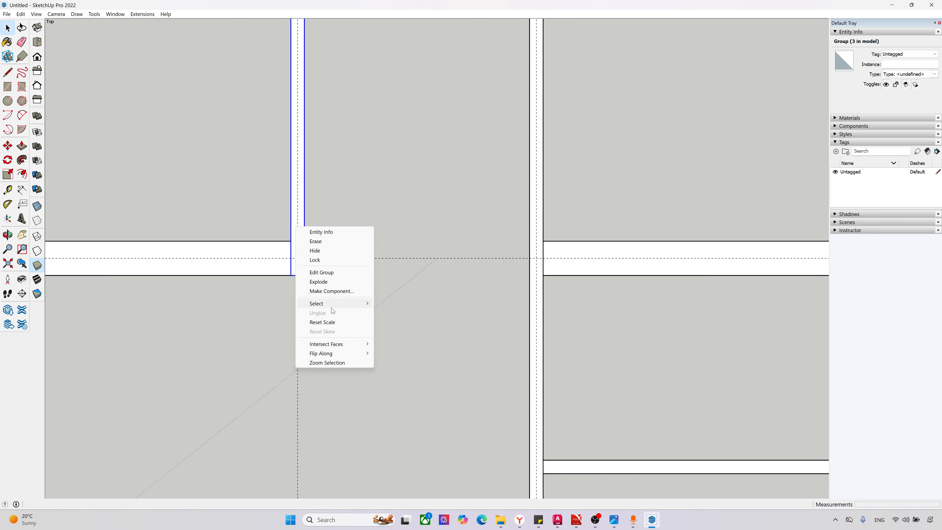
{"action": "left_click", "coordinate": [334, 282]}
{"action": "scroll", "coordinate": [347, 316], "scroll_direction": "down", "scroll_amount": 4}
{"action": "left_click", "coordinate": [342, 320]}
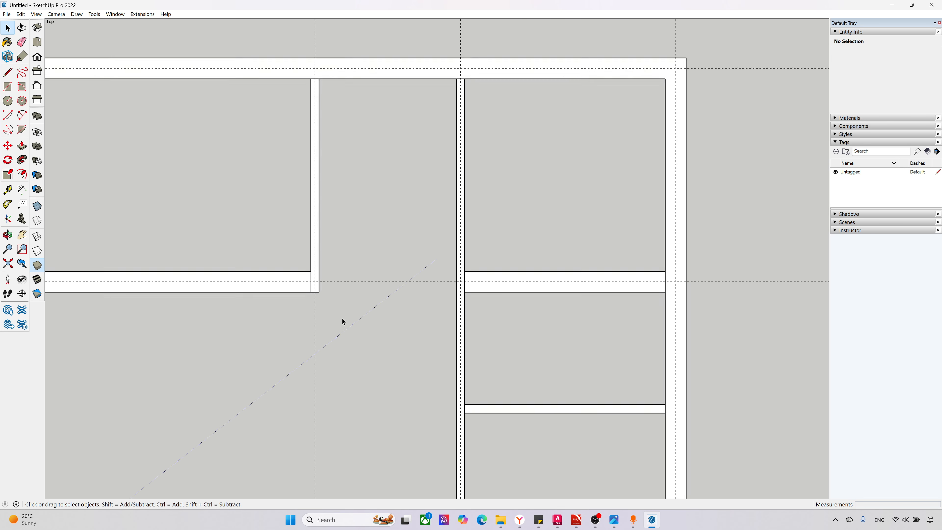
Step: Try moving the exploded axis 2 partition face to test its connection with the axis Б wall, and undo the move
{"action": "middle_click_drag", "start_coordinate": [343, 320], "coordinate": [276, 247]}
{"action": "scroll", "coordinate": [326, 273], "scroll_direction": "up", "scroll_amount": 10}
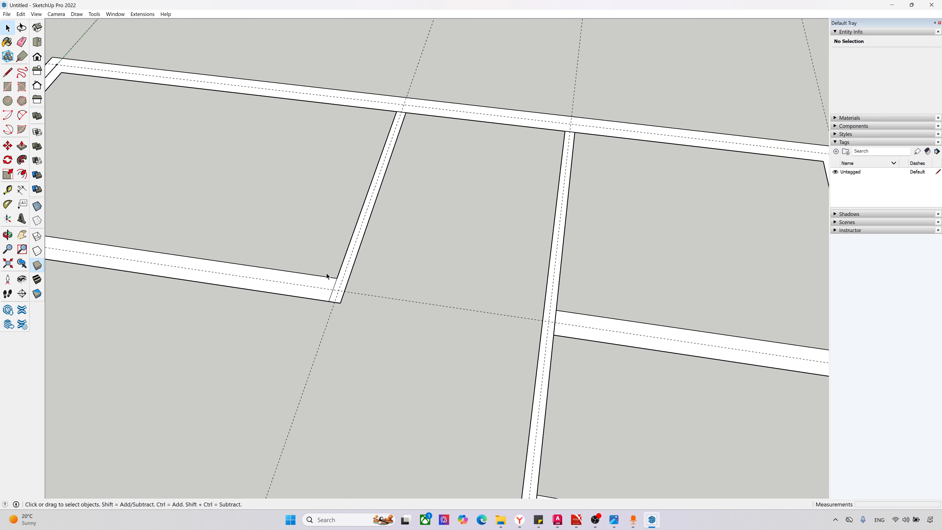
{"action": "scroll", "coordinate": [330, 299], "scroll_direction": "up", "scroll_amount": 1}
{"action": "left_click", "coordinate": [337, 299]}
{"action": "scroll", "coordinate": [337, 300], "scroll_direction": "up", "scroll_amount": 3}
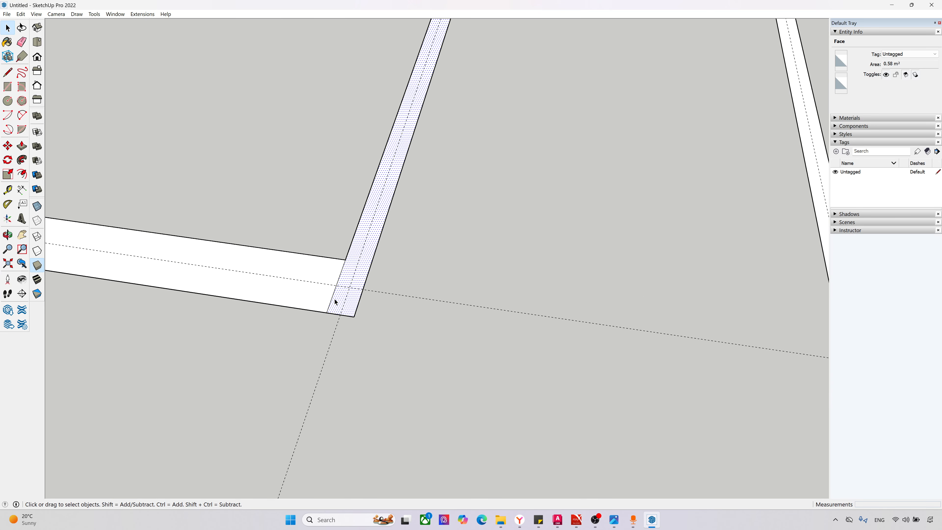
{"action": "left_click", "coordinate": [332, 297]}
{"action": "left_click", "coordinate": [333, 299]}
{"action": "key", "text": "m"}
{"action": "left_click", "coordinate": [336, 302]}
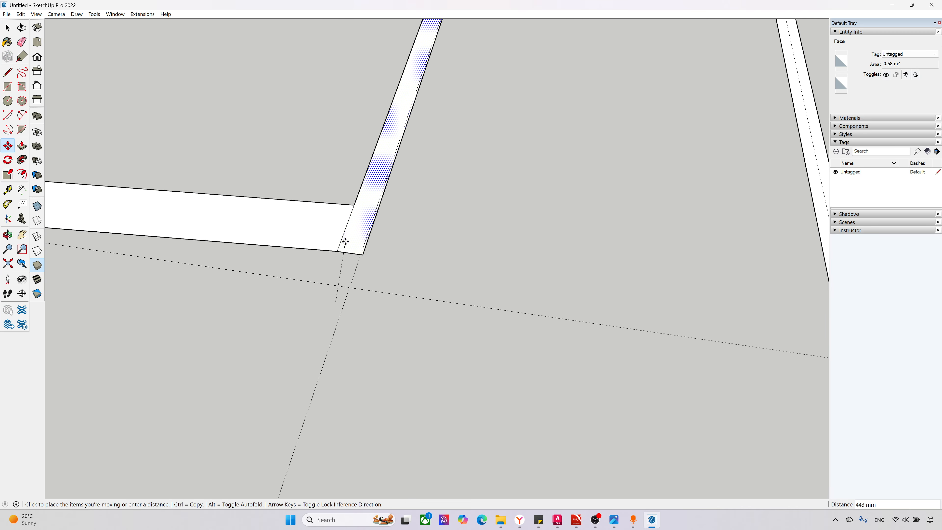
{"action": "left_click", "coordinate": [353, 283]}
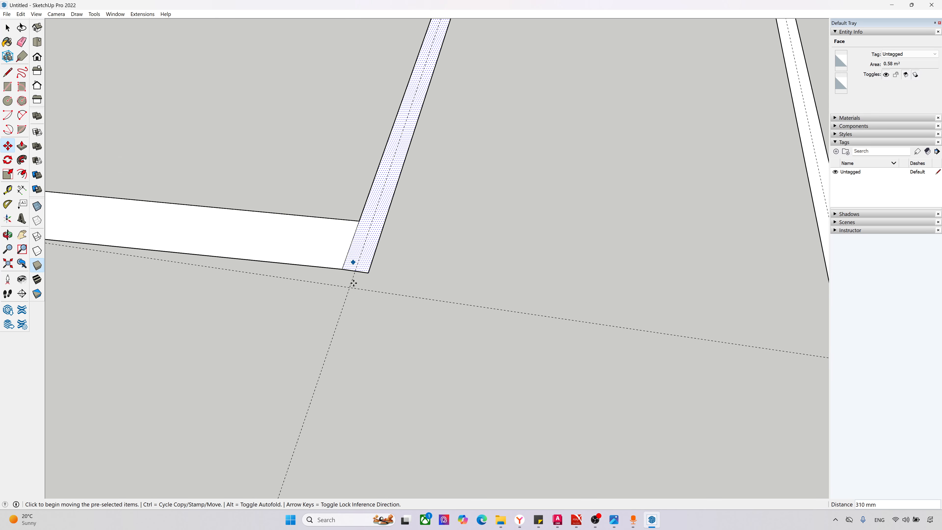
{"action": "key", "text": "ctrl+z"}
{"action": "scroll", "coordinate": [334, 291], "scroll_direction": "up", "scroll_amount": 2}
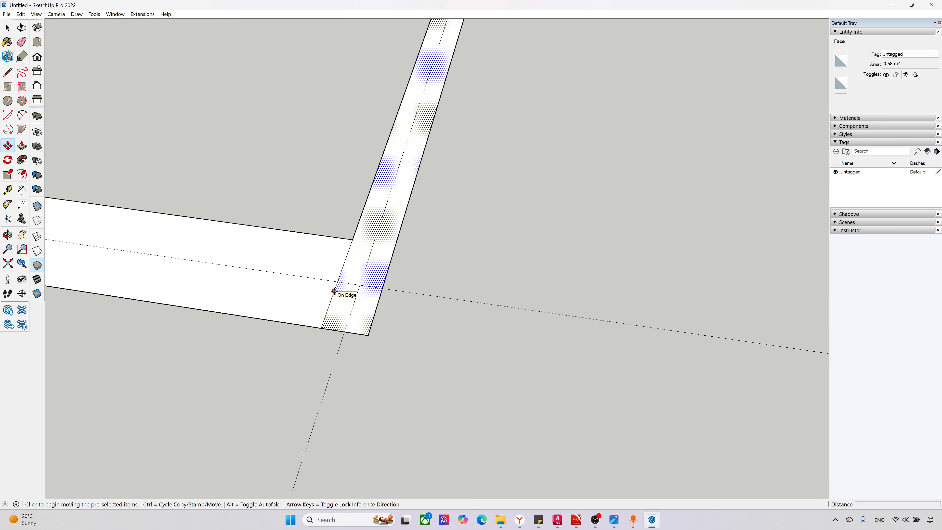
{"action": "key", "text": "space"}
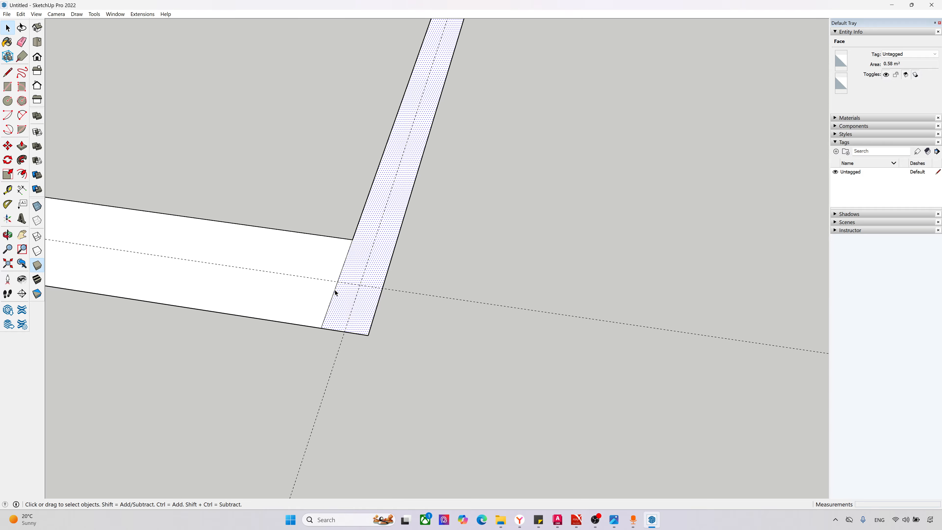
Step: Erase the dividing edge between the axis Б wall and the axis 2 partition to merge their faces
{"action": "left_click", "coordinate": [335, 290]}
{"action": "key", "text": "ctrl+t"}
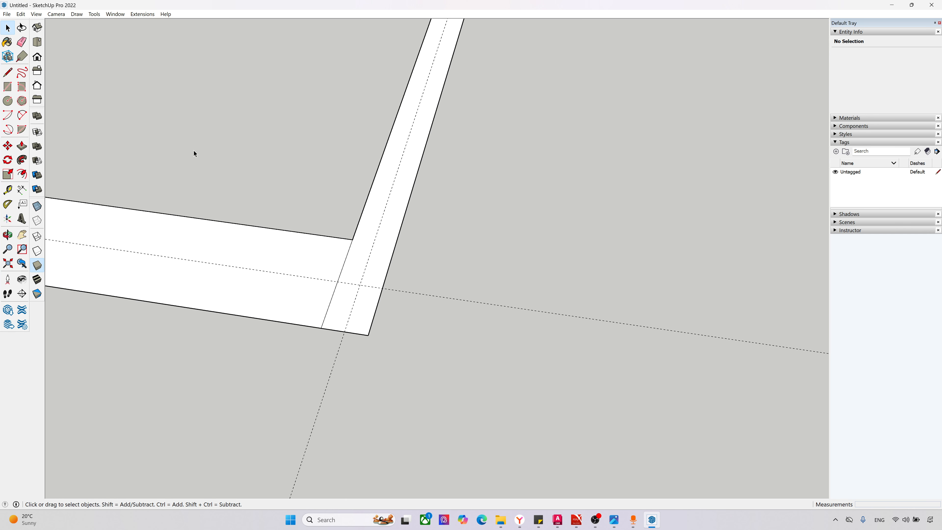
{"action": "key", "text": "e"}
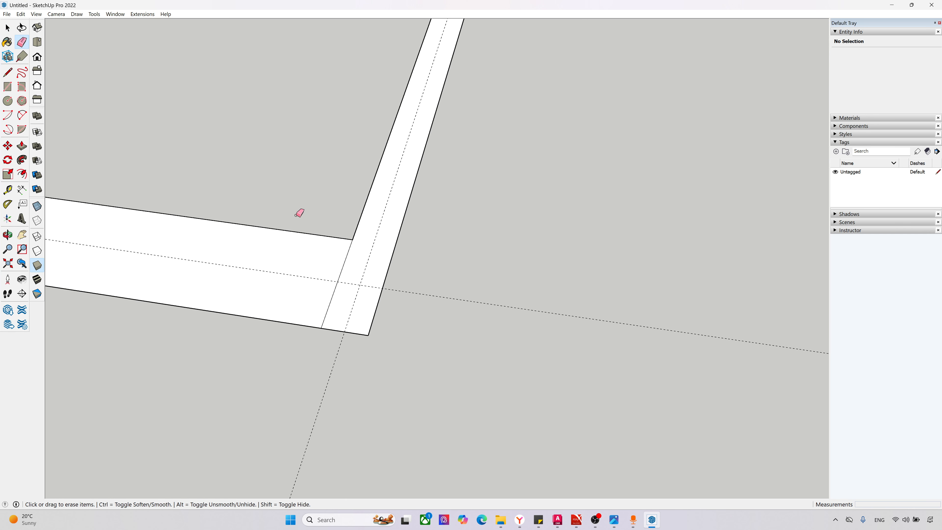
{"action": "left_click", "coordinate": [346, 260]}
{"action": "key", "text": "space"}
{"action": "scroll", "coordinate": [313, 422], "scroll_direction": "down", "scroll_amount": 6}
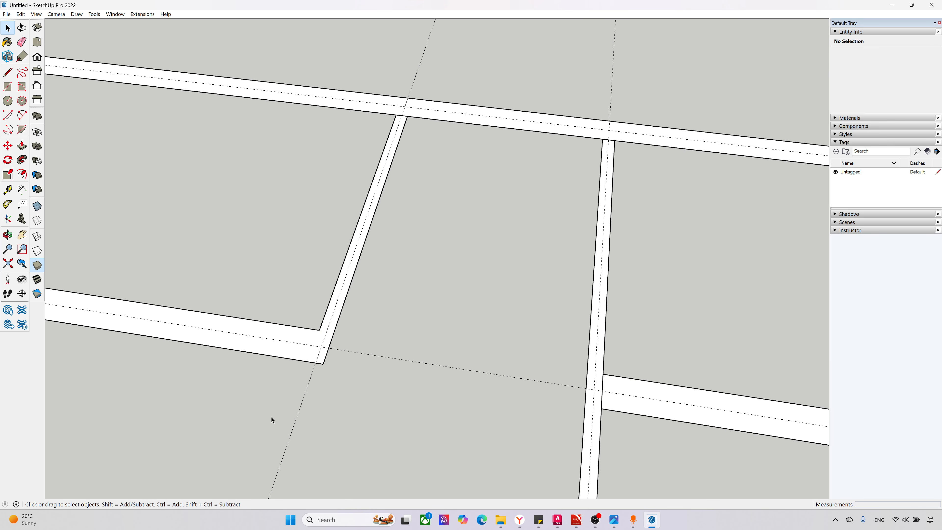
Step: Group the merged L-shaped wall face together with its boundary edges
{"action": "double_click", "coordinate": [276, 364]}
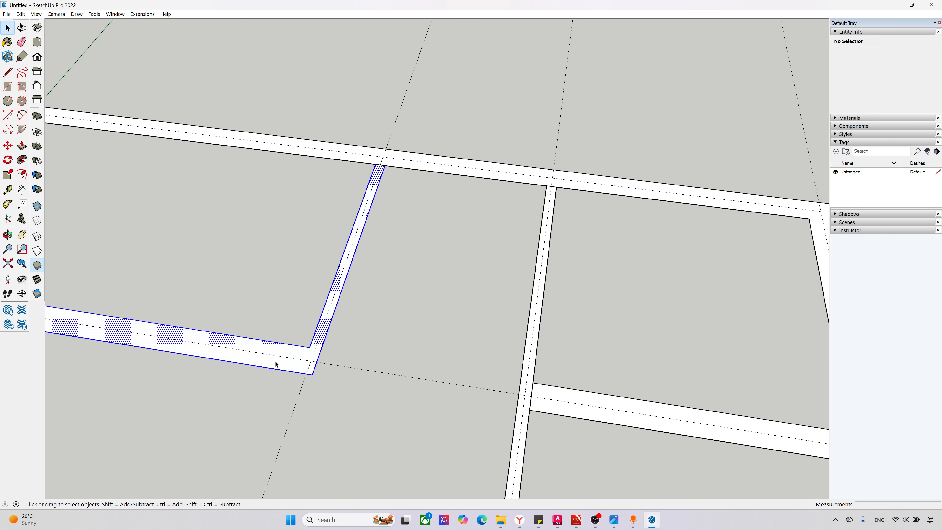
{"action": "right_click", "coordinate": [275, 362]}
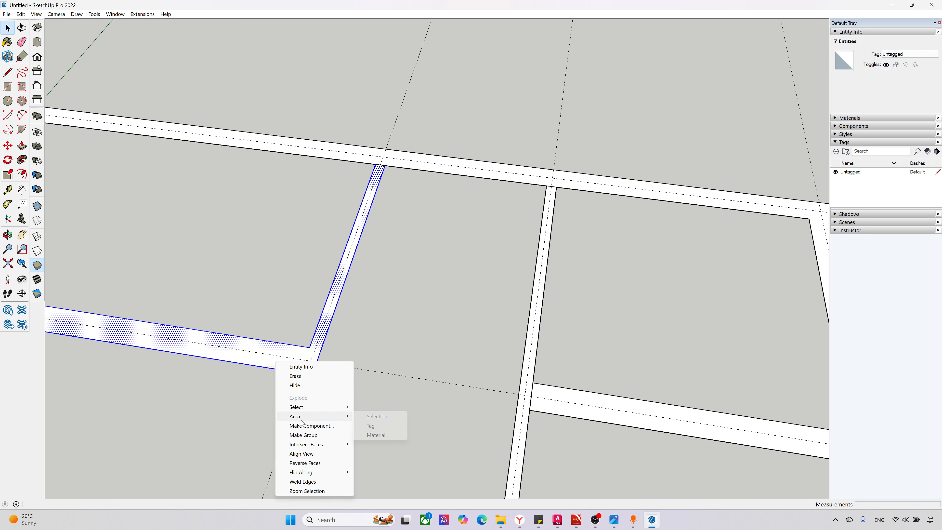
{"action": "left_click", "coordinate": [306, 435]}
{"action": "scroll", "coordinate": [182, 282], "scroll_direction": "down", "scroll_amount": 3}
{"action": "scroll", "coordinate": [176, 280], "scroll_direction": "down", "scroll_amount": 6}
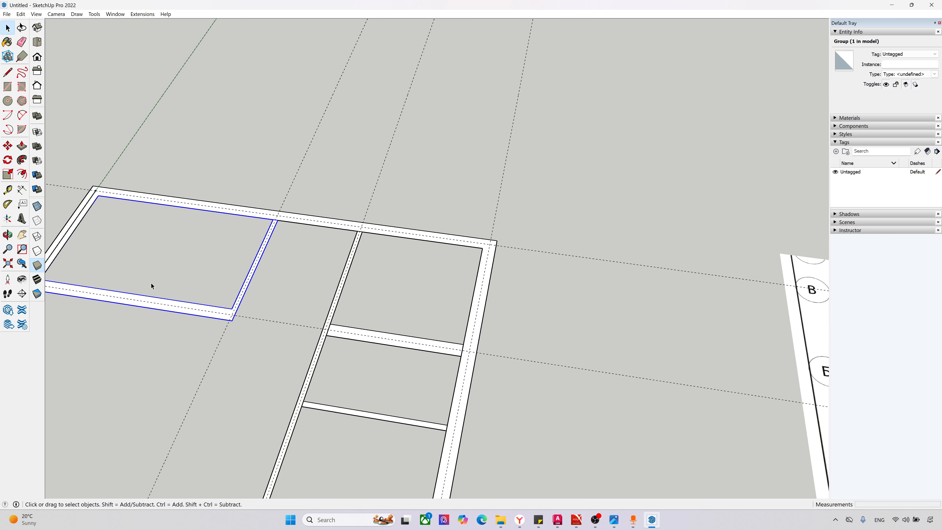
Step: Move the reference floor plan image about 7390 mm closer to the wall model in top view
{"action": "scroll", "coordinate": [607, 324], "scroll_direction": "up", "scroll_amount": 2}
{"action": "scroll", "coordinate": [608, 324], "scroll_direction": "up", "scroll_amount": 1}
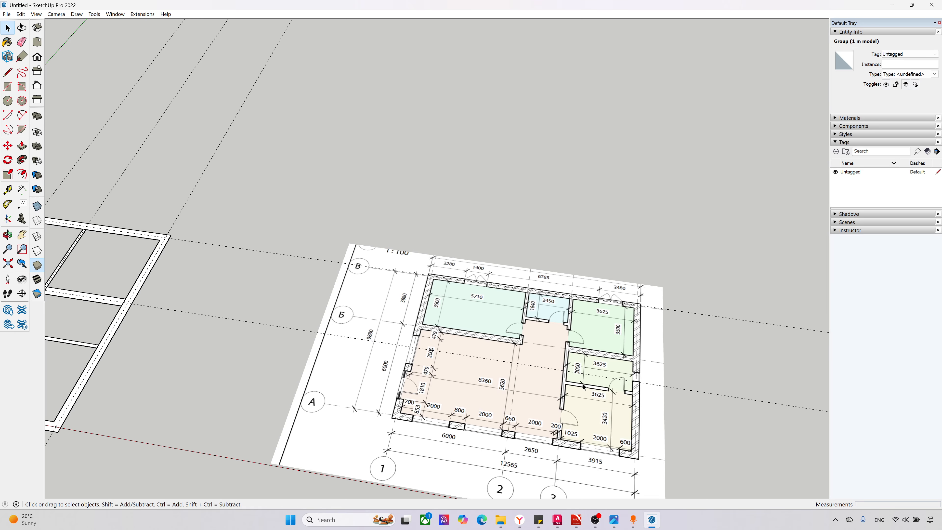
{"action": "key", "text": "F2"}
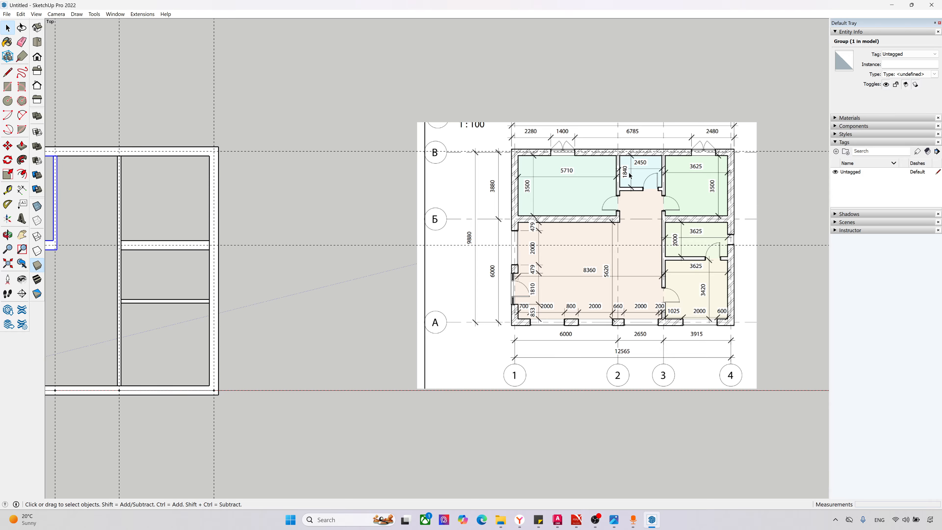
{"action": "left_click", "coordinate": [623, 191]}
{"action": "key", "text": "m"}
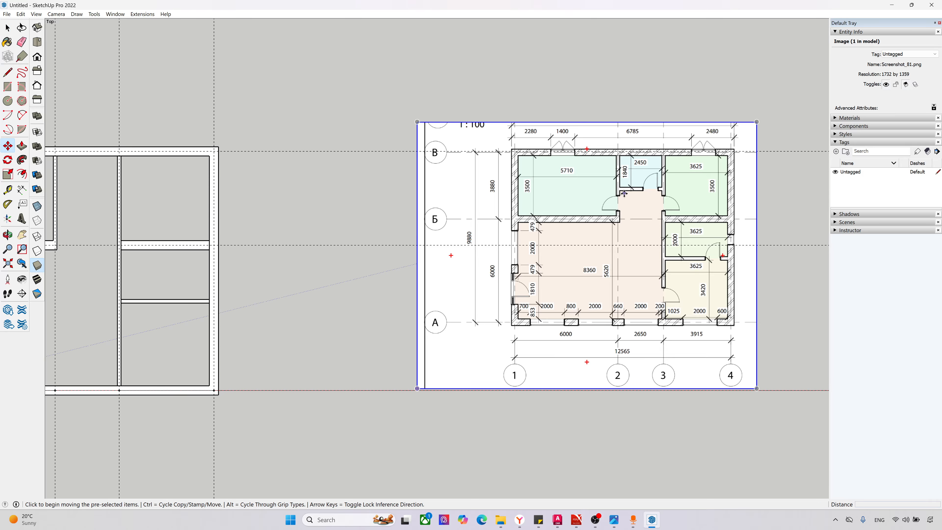
{"action": "left_click", "coordinate": [624, 193]}
{"action": "left_click", "coordinate": [445, 201]}
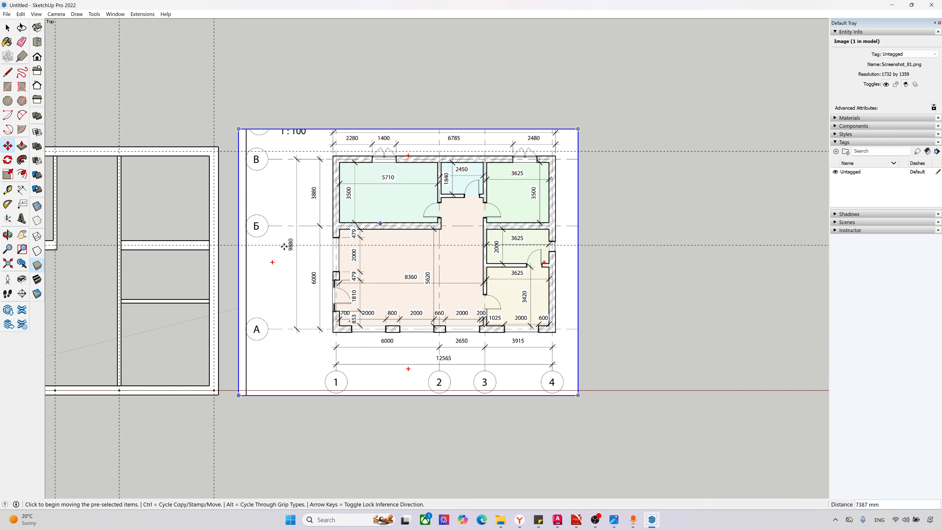
{"action": "middle_click_drag", "start_coordinate": [289, 247], "coordinate": [396, 254]}
{"action": "key", "text": "F2"}
{"action": "key", "text": "space"}
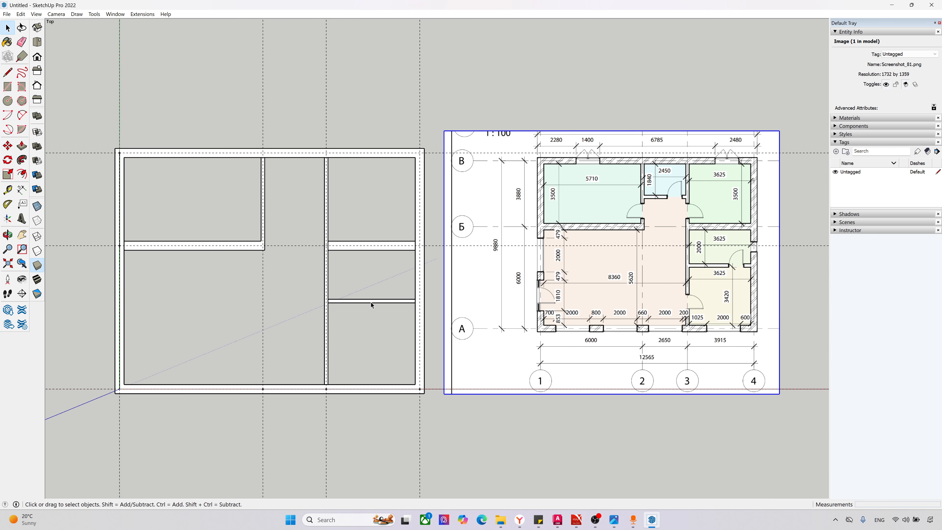
Step: Copy the horizontal partition between axes 3 and 4 by its upper corner to where the axis 3 partition meets the axis В wall
{"action": "left_click", "coordinate": [371, 302]}
{"action": "key", "text": "m"}
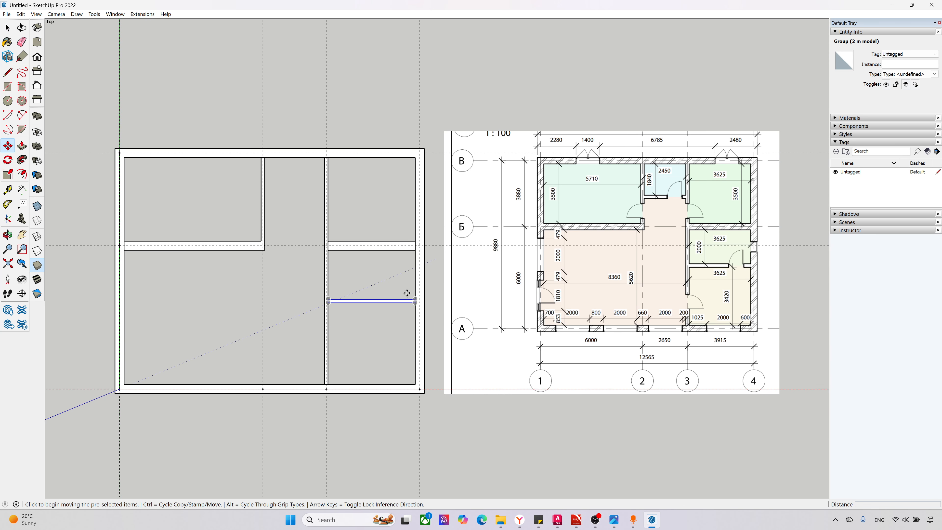
{"action": "left_click", "coordinate": [414, 298]}
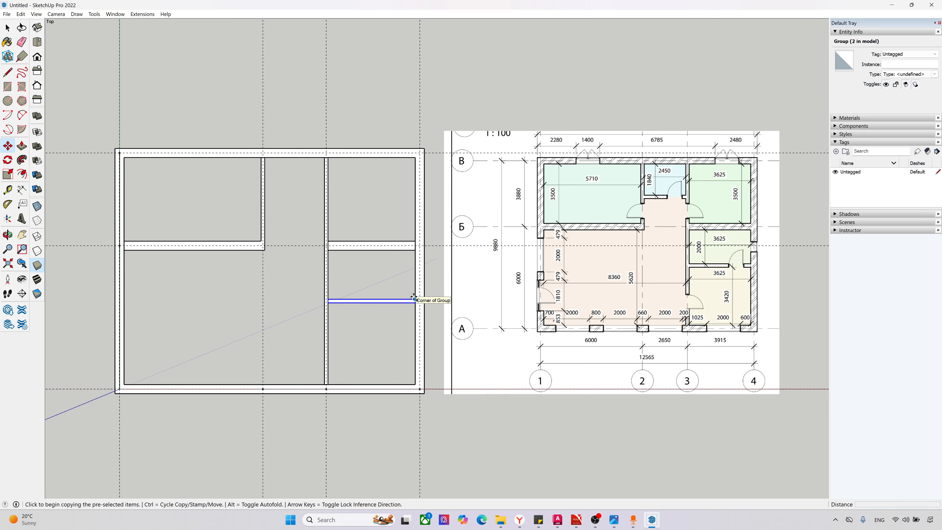
{"action": "key", "text": "ctrl"}
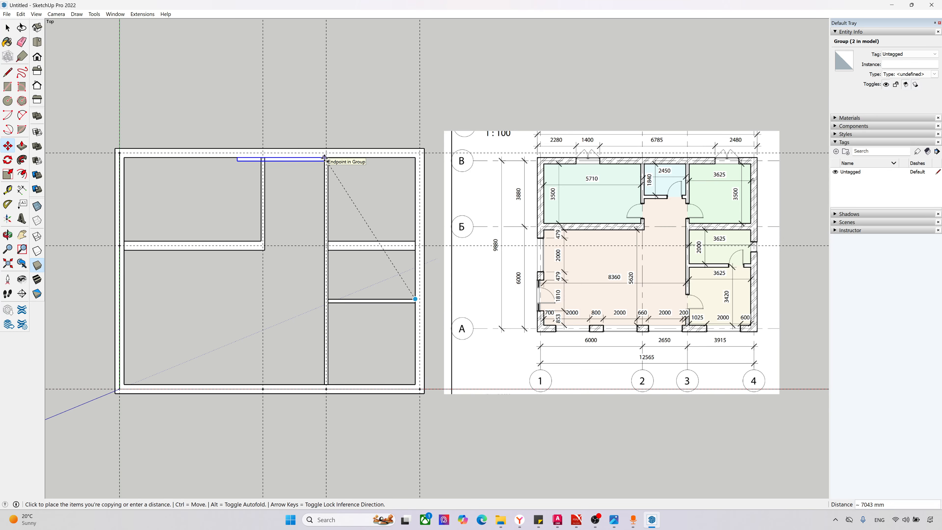
{"action": "left_click", "coordinate": [325, 157]}
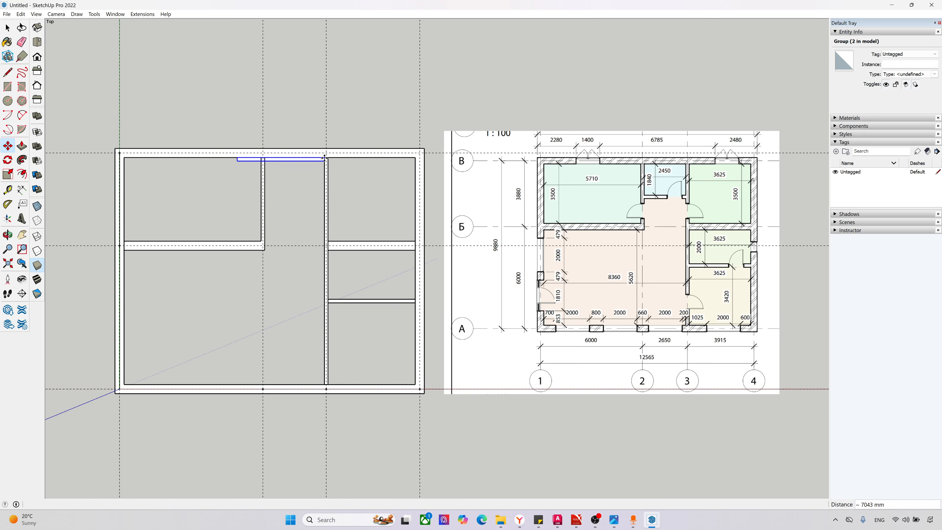
Step: Move the copied partition 1840 mm away from the axis В wall along the axis 3 partition
{"action": "left_click", "coordinate": [325, 157]}
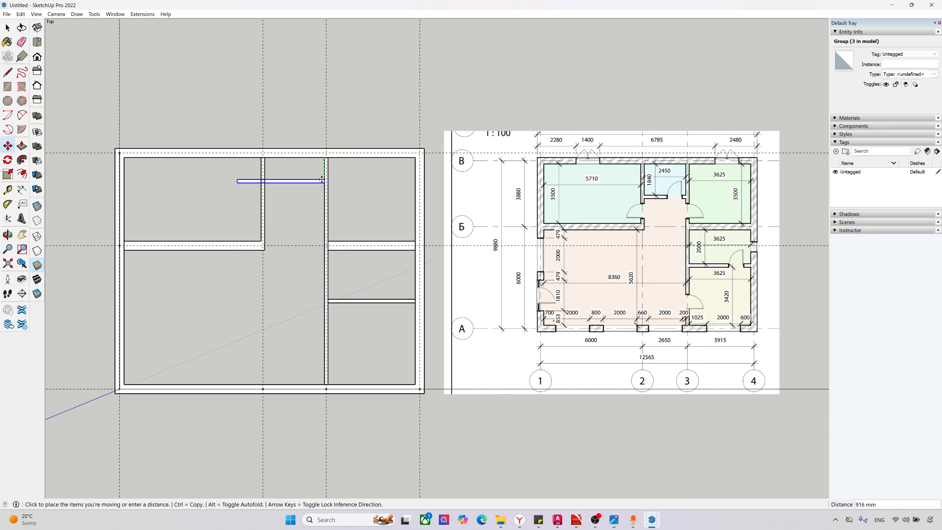
{"action": "type", "text": "1840"}
{"action": "key", "text": "Return"}
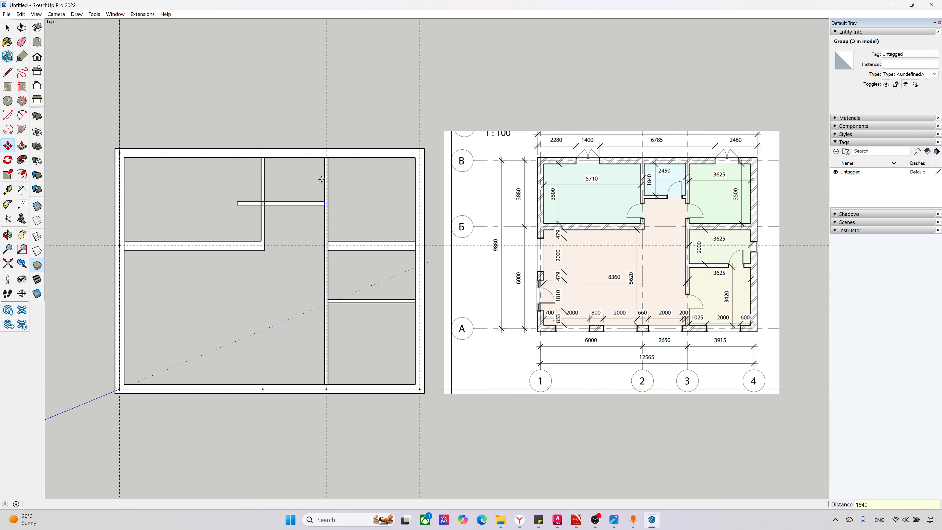
Step: Shorten the copied partition with the Scale tool until its free end meets the near face of the axis 2 partition
{"action": "scroll", "coordinate": [230, 208], "scroll_direction": "up", "scroll_amount": 3}
{"action": "key", "text": "s"}
{"action": "left_click", "coordinate": [245, 193]}
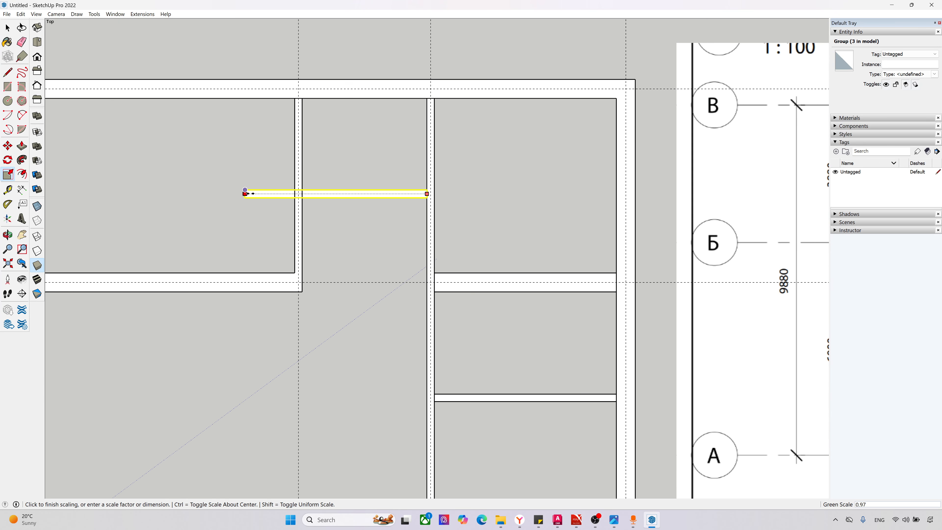
{"action": "left_click", "coordinate": [303, 194]}
{"action": "key", "text": "space"}
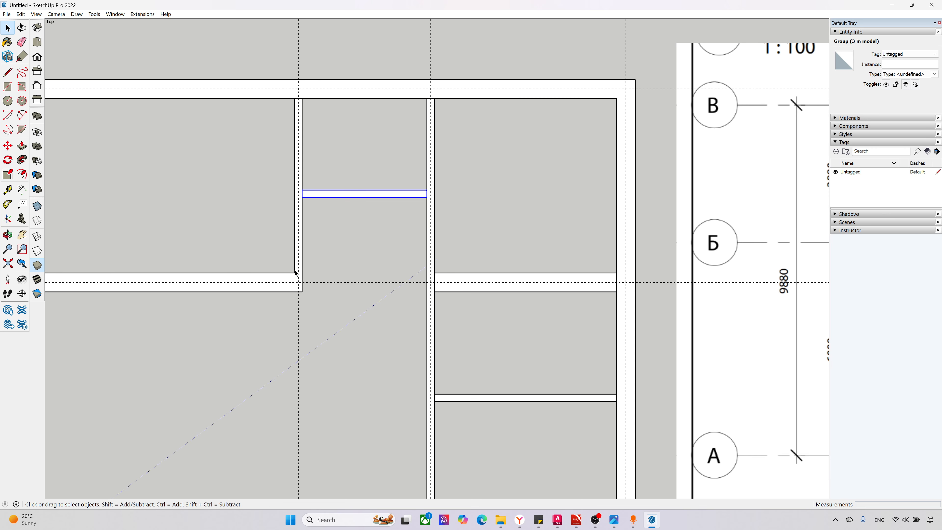
{"action": "scroll", "coordinate": [299, 277], "scroll_direction": "down", "scroll_amount": 4}
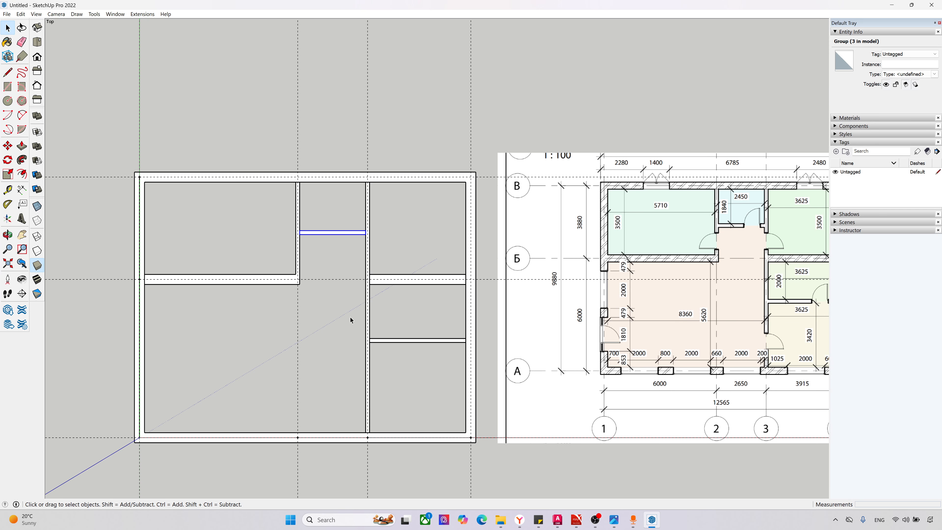
{"action": "scroll", "coordinate": [245, 298], "scroll_direction": "down", "scroll_amount": 1}
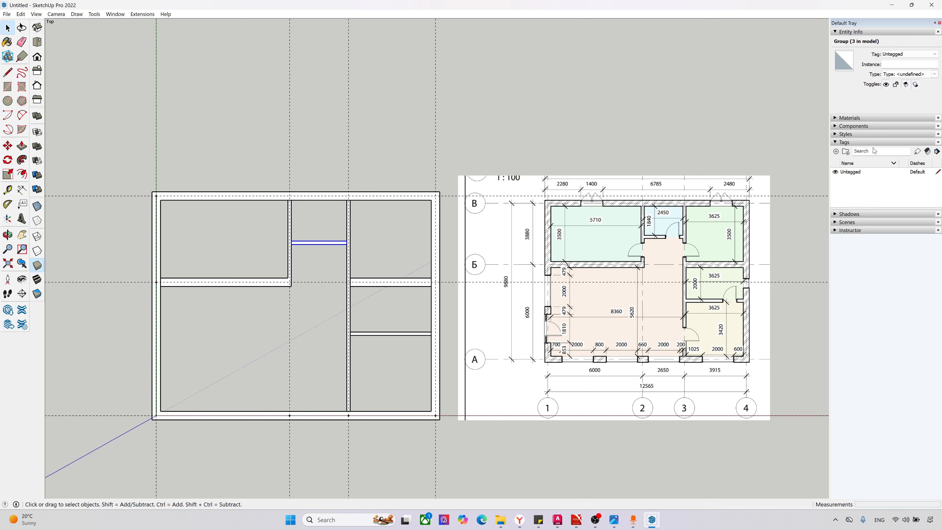
Step: Add three new tags to the model and name the newest one Wall
{"action": "left_click", "coordinate": [836, 151]}
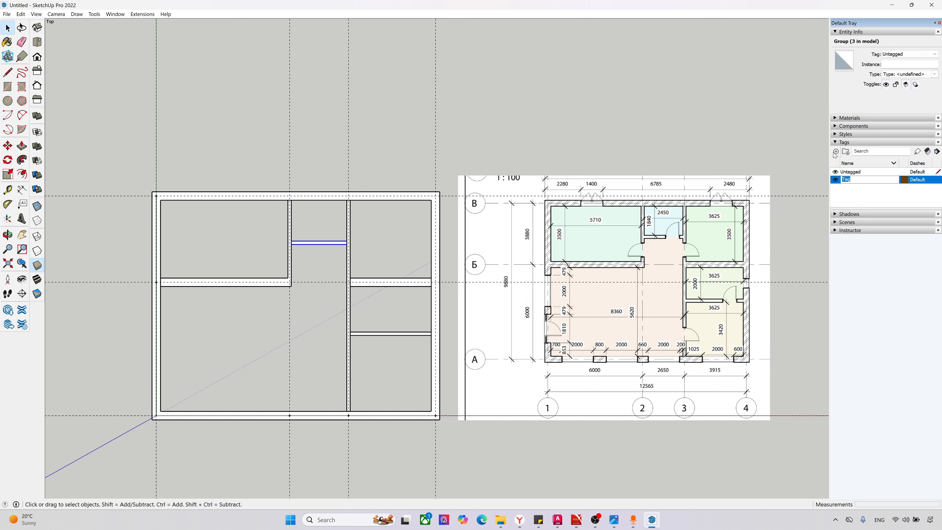
{"action": "left_click", "coordinate": [836, 153]}
{"action": "left_click", "coordinate": [836, 152]}
{"action": "type", "text": "Wall"}
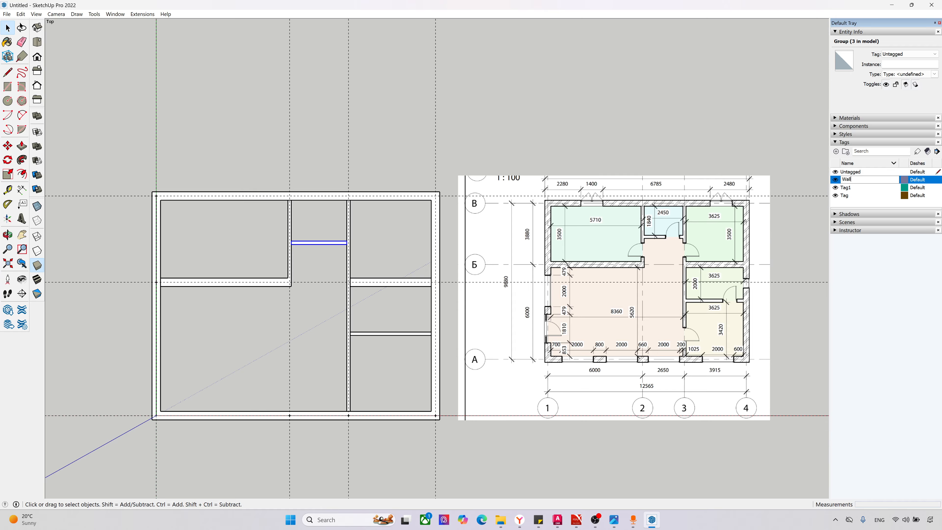
{"action": "key", "text": "Return"}
Step: Rename the tag Tag1 as Inner walls and the tag Tag as Roof
{"action": "double_click", "coordinate": [846, 188]}
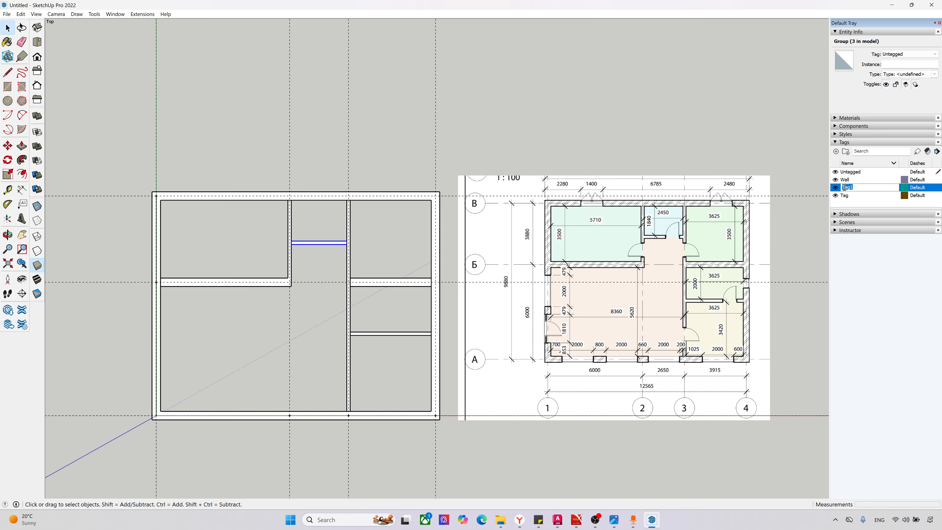
{"action": "key", "text": "BackSpace"}
{"action": "type", "text": "Inner walls"}
{"action": "key", "text": "Return"}
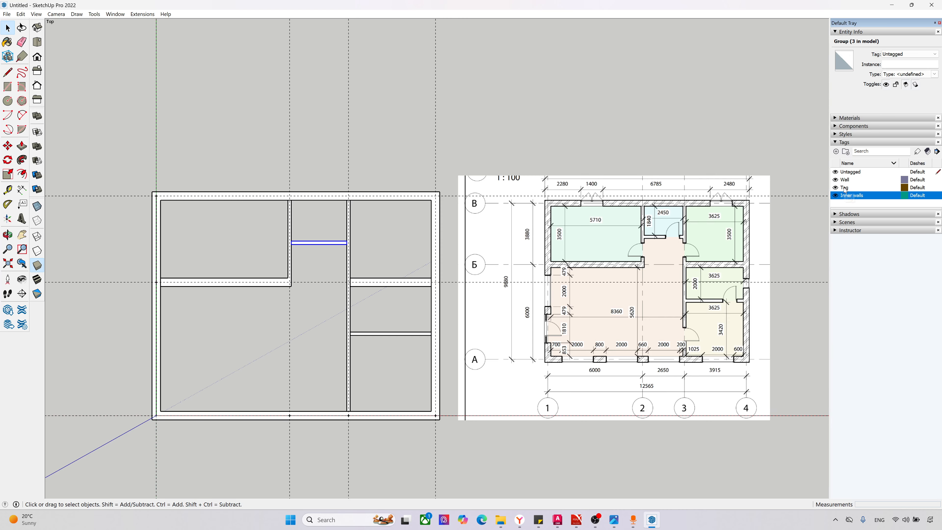
{"action": "left_click", "coordinate": [853, 188]}
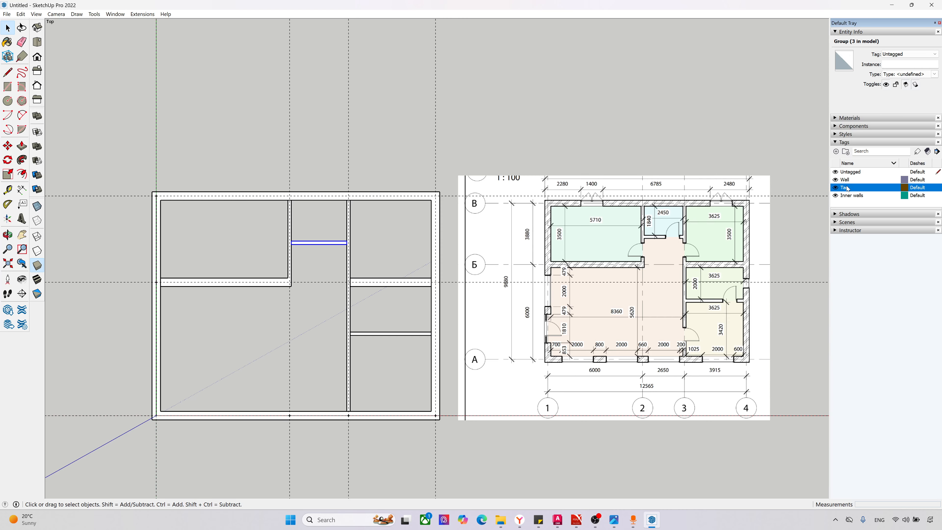
{"action": "left_click", "coordinate": [858, 187]}
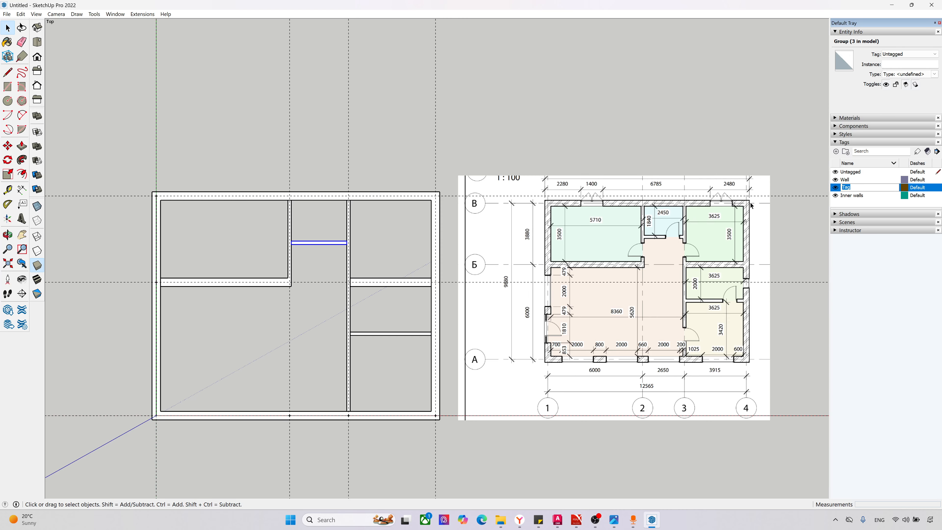
{"action": "type", "text": "Roof"}
{"action": "key", "text": "Return"}
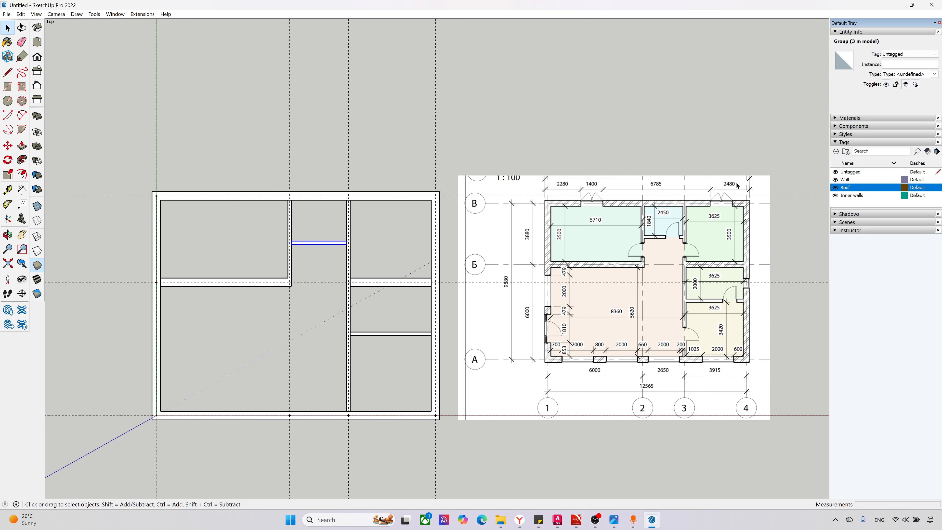
Step: Add one more tag named Base and clear the selection in the model
{"action": "left_click", "coordinate": [837, 151]}
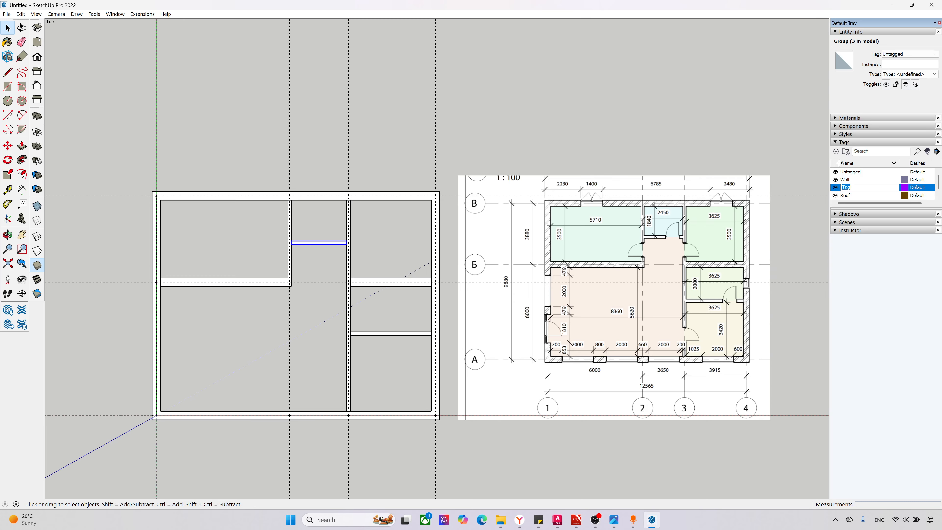
{"action": "type", "text": "Base"}
{"action": "key", "text": "Return"}
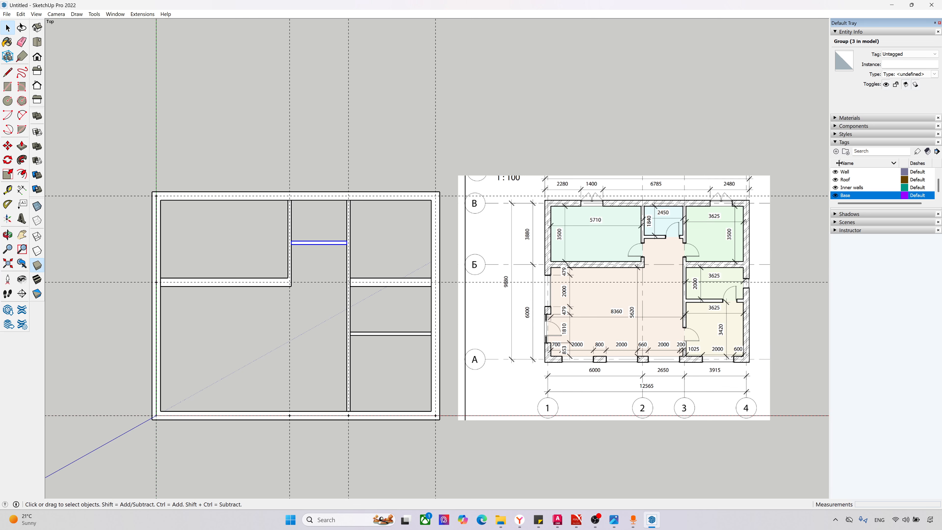
{"action": "left_click", "coordinate": [724, 162]}
{"action": "scroll", "coordinate": [408, 202], "scroll_direction": "down", "scroll_amount": 1}
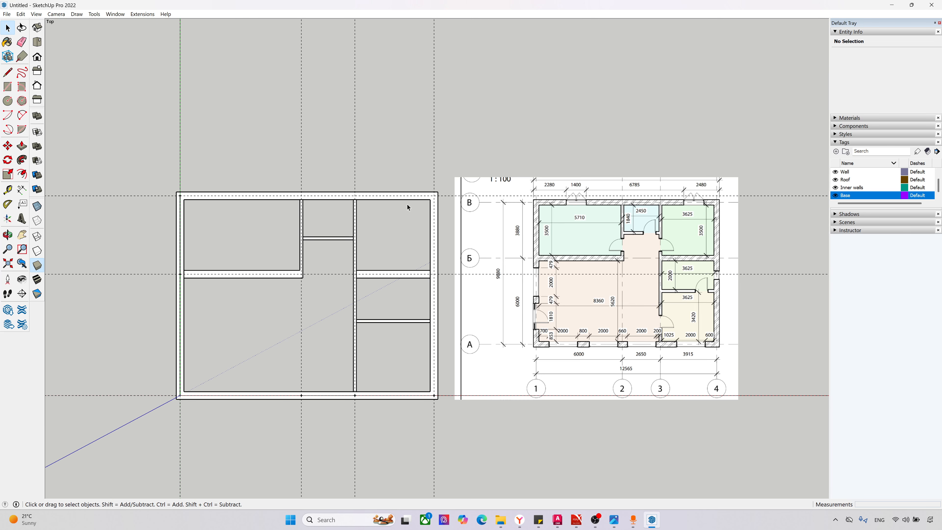
{"action": "scroll", "coordinate": [360, 264], "scroll_direction": "down", "scroll_amount": 1}
{"action": "scroll", "coordinate": [287, 388], "scroll_direction": "up", "scroll_amount": 1}
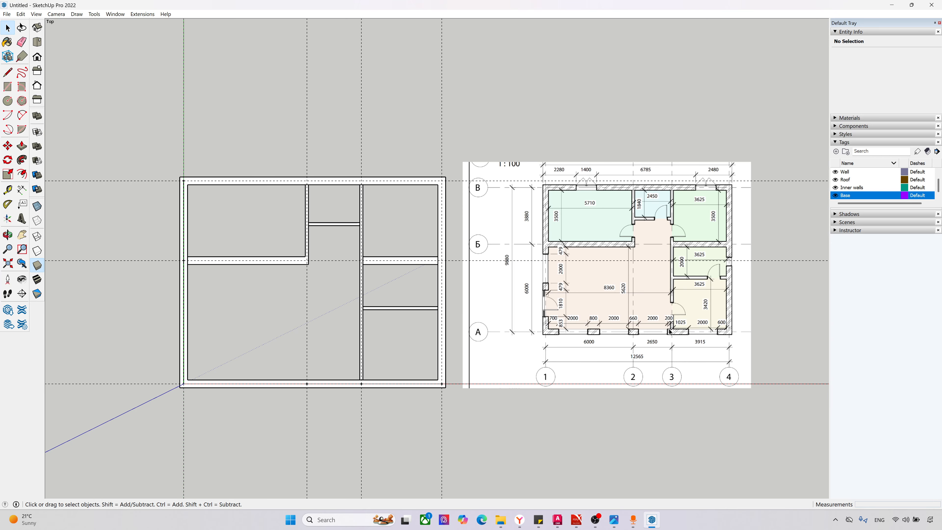
{"action": "key", "text": "Print"}
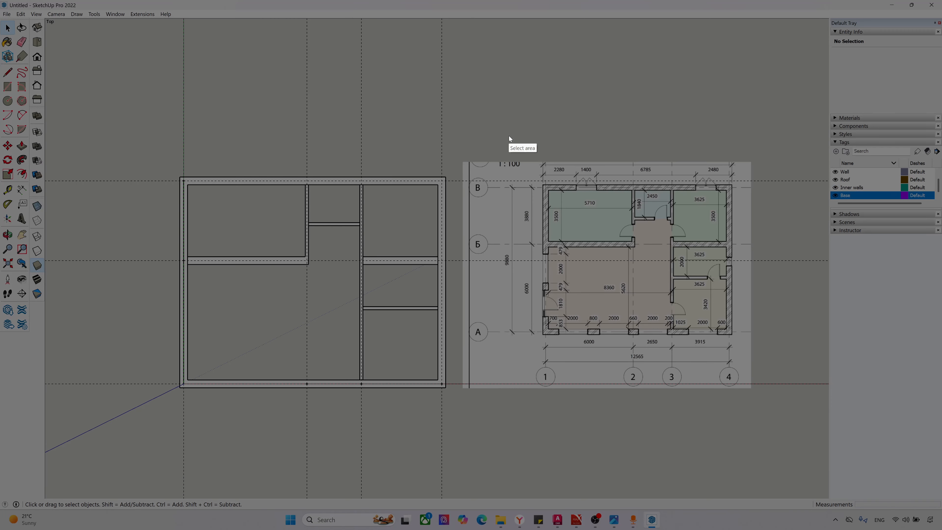
{"action": "left_click_drag", "start_coordinate": [485, 122], "coordinate": [765, 398]}
{"action": "left_click", "coordinate": [773, 306]}
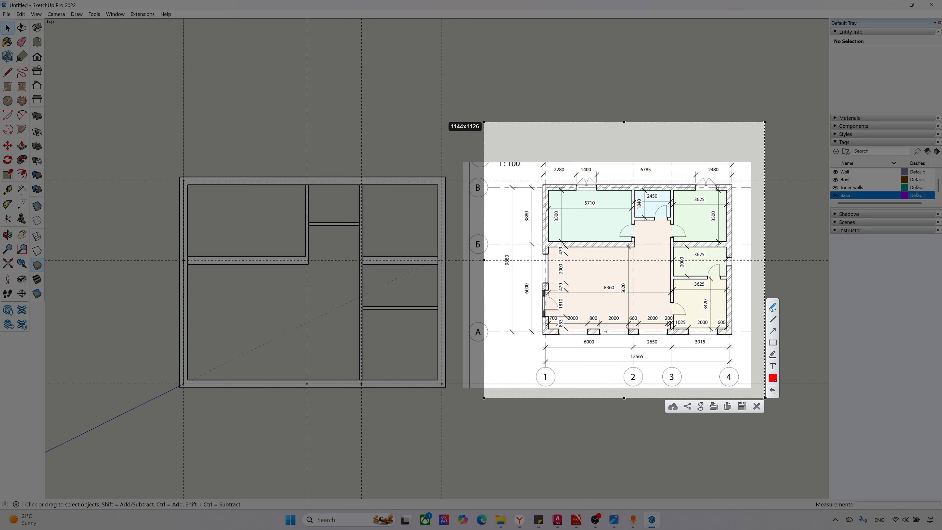
{"action": "mouse_move", "coordinate": [587, 328]}
{"action": "left_mouse_down"}
{"action": "mouse_move", "coordinate": [558, 339]}
{"action": "mouse_move", "coordinate": [629, 337]}
{"action": "left_mouse_up"}
{"action": "left_click_drag", "start_coordinate": [543, 315], "coordinate": [548, 289]}
{"action": "key", "text": "Escape"}
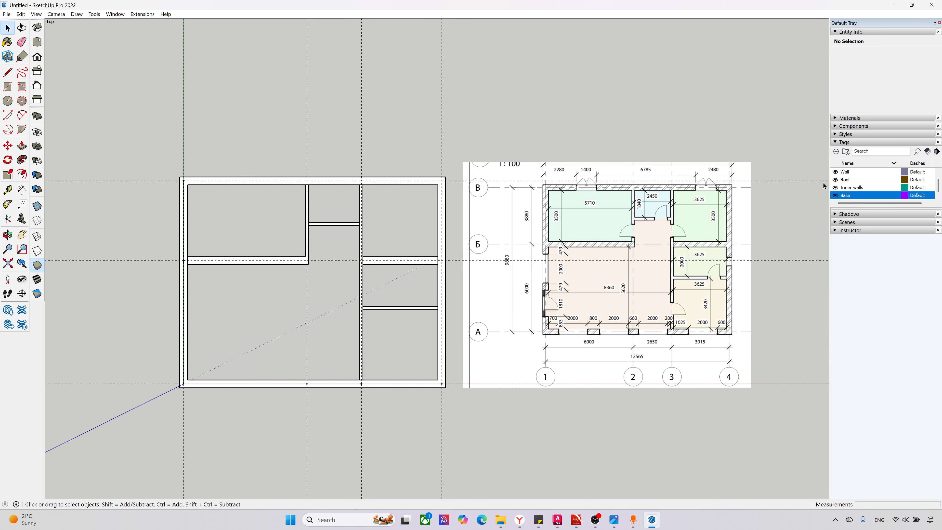
{"action": "left_click", "coordinate": [837, 188]}
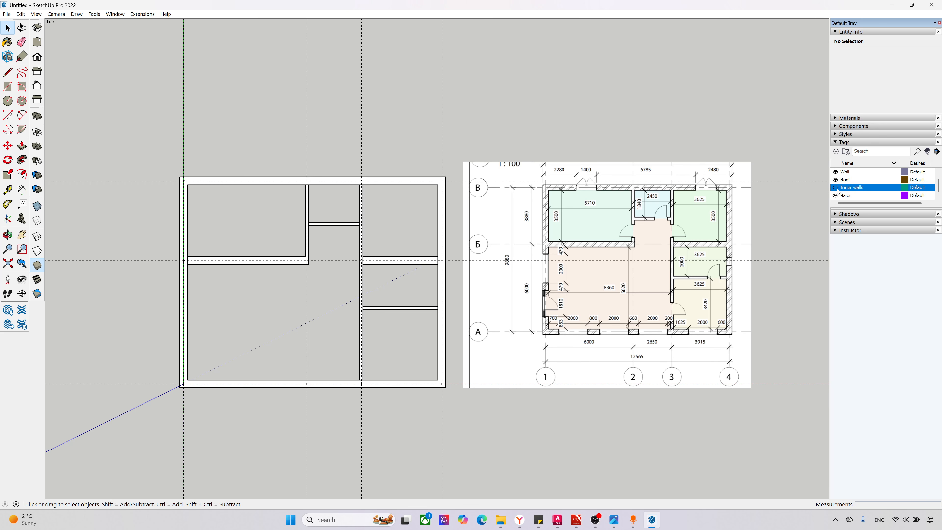
{"action": "left_click", "coordinate": [836, 188]}
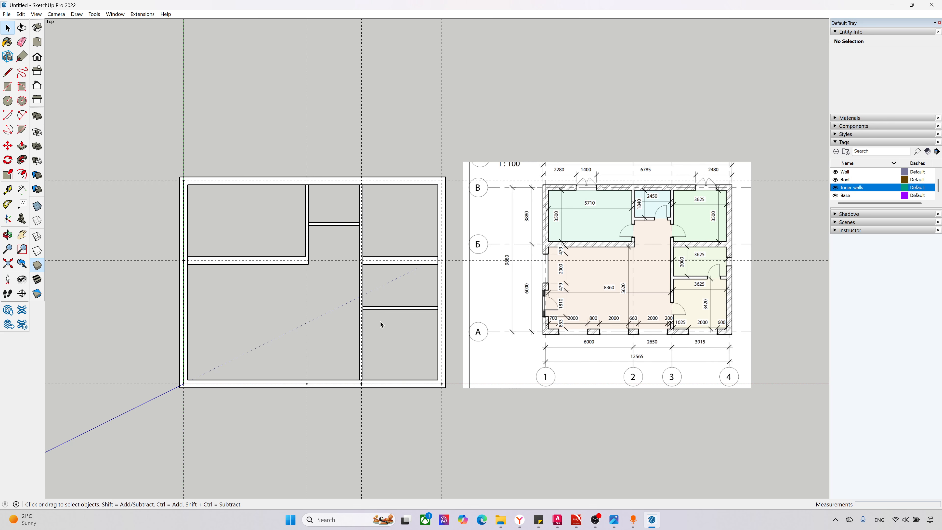
Step: Delete the four vertical axis guides and all the remaining guides in the model
{"action": "scroll", "coordinate": [381, 321], "scroll_direction": "down", "scroll_amount": 3}
{"action": "left_click_drag", "start_coordinate": [445, 404], "coordinate": [261, 444]}
{"action": "left_click_drag", "start_coordinate": [467, 433], "coordinate": [268, 468]}
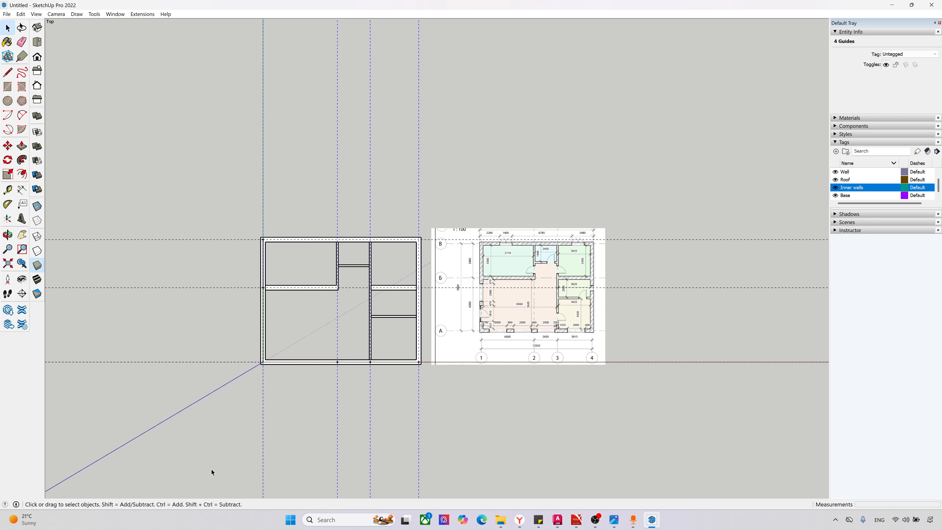
{"action": "key", "text": "Delete"}
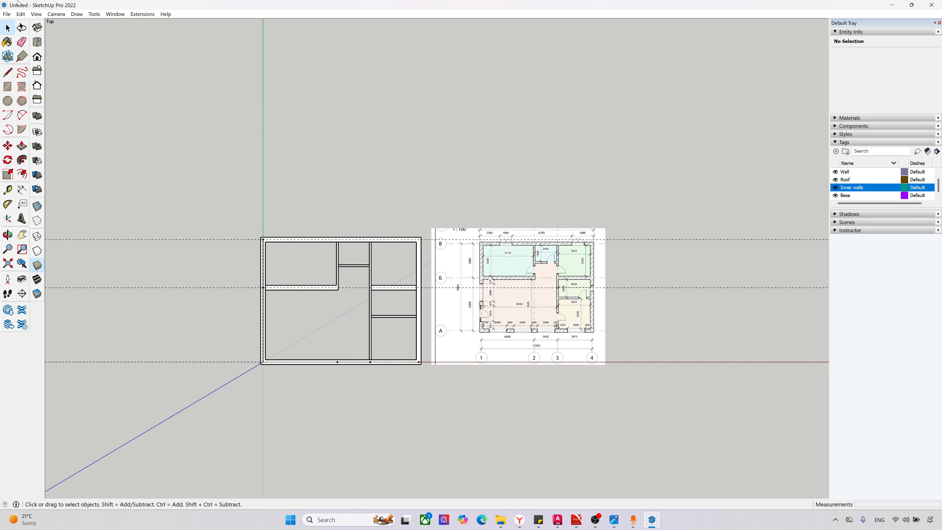
{"action": "left_click", "coordinate": [20, 14]}
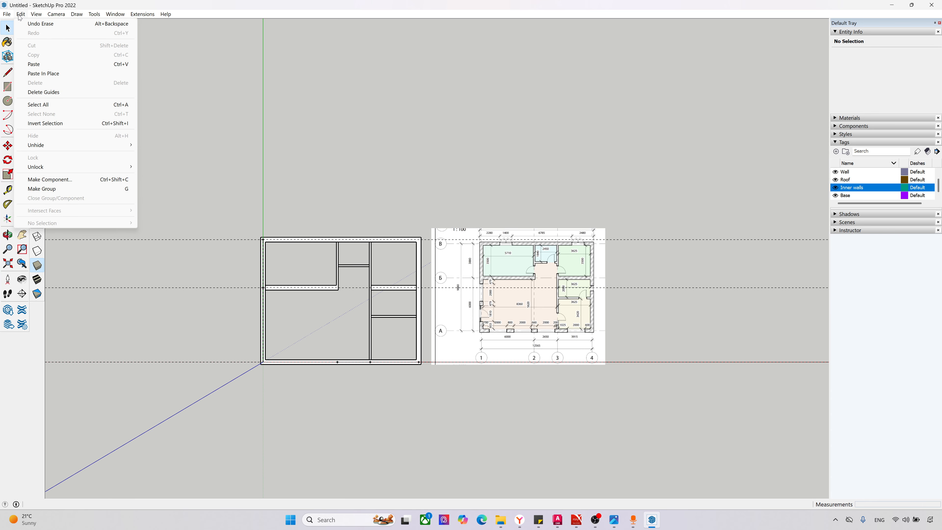
{"action": "left_click", "coordinate": [60, 92]}
{"action": "scroll", "coordinate": [396, 332], "scroll_direction": "up", "scroll_amount": 3}
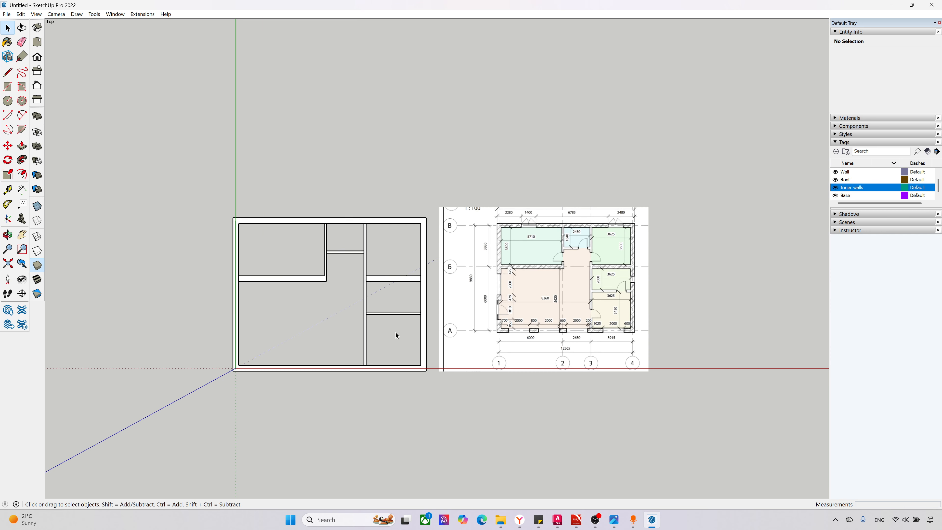
Step: Assign the outer wall group to the Wall tag and reselect the group to check its tag
{"action": "left_click", "coordinate": [435, 369]}
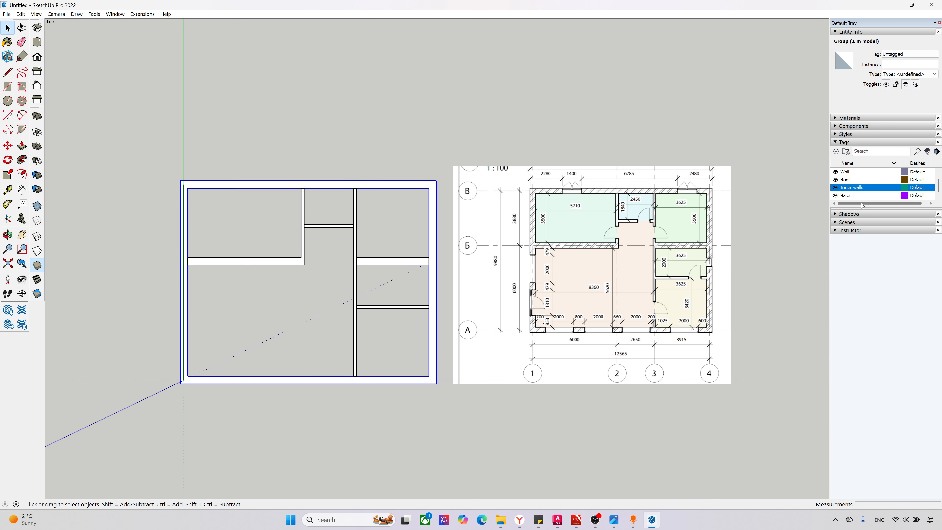
{"action": "left_click", "coordinate": [403, 338]}
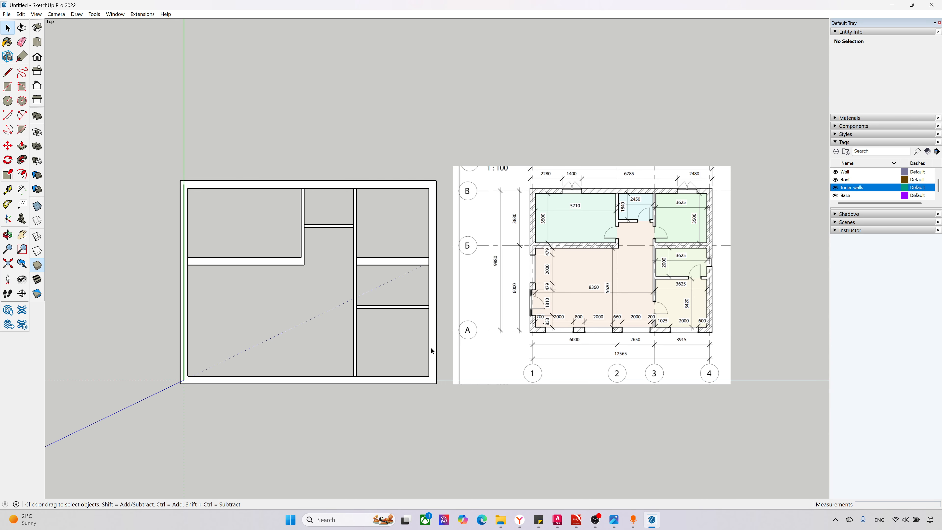
{"action": "left_click", "coordinate": [433, 352]}
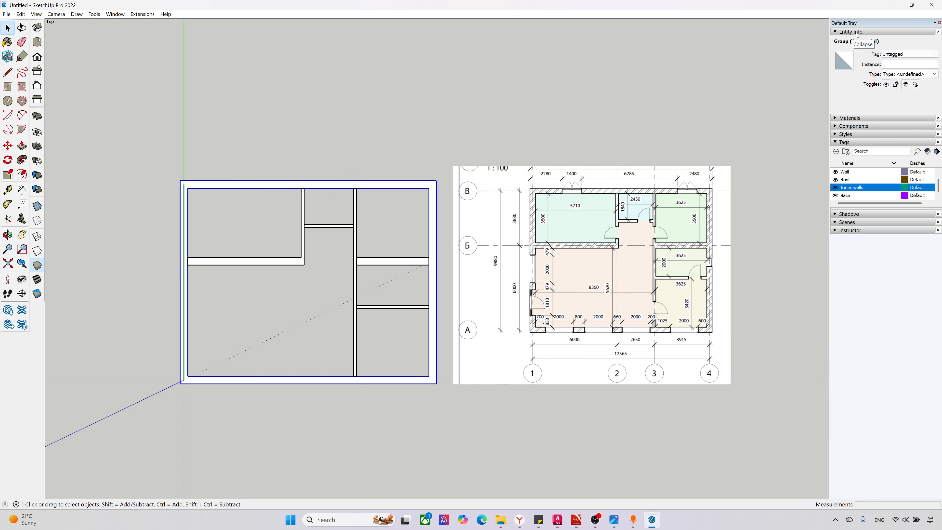
{"action": "left_click", "coordinate": [893, 55]}
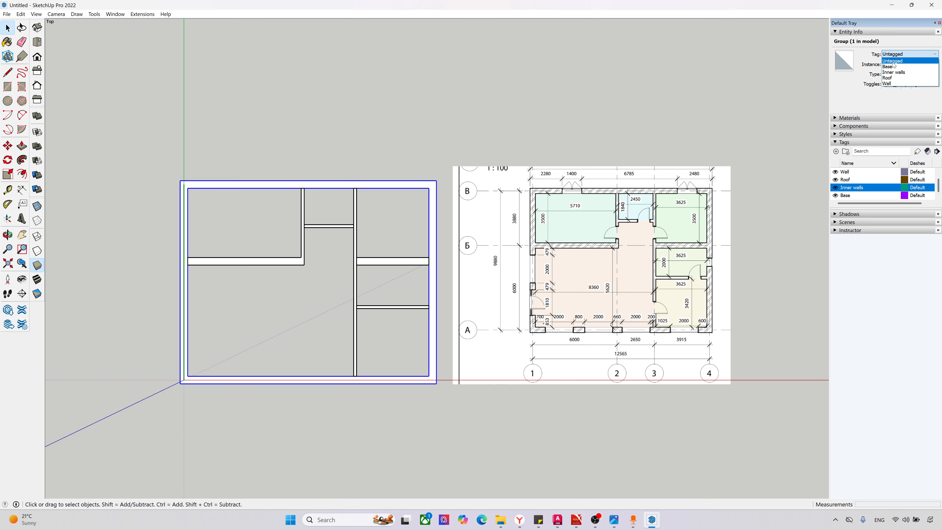
{"action": "left_click", "coordinate": [895, 84]}
{"action": "left_click", "coordinate": [433, 162]}
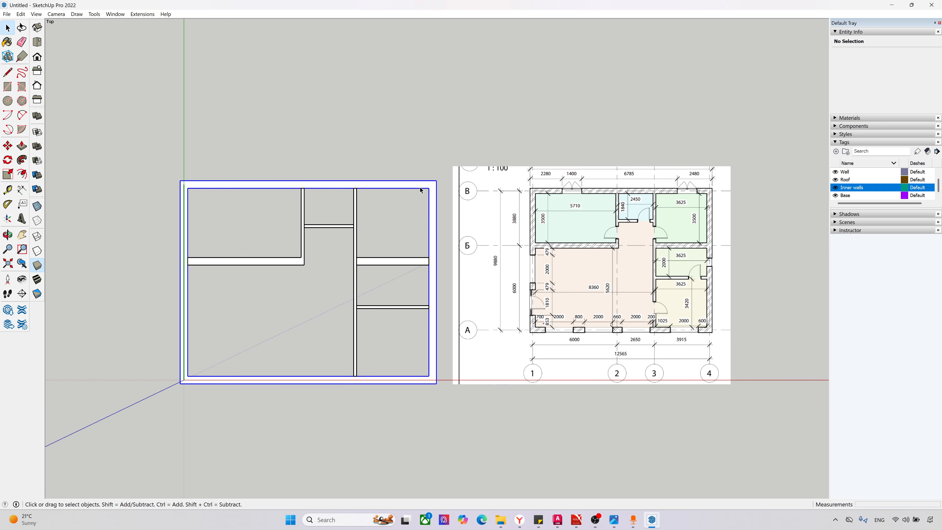
{"action": "left_click", "coordinate": [437, 183]}
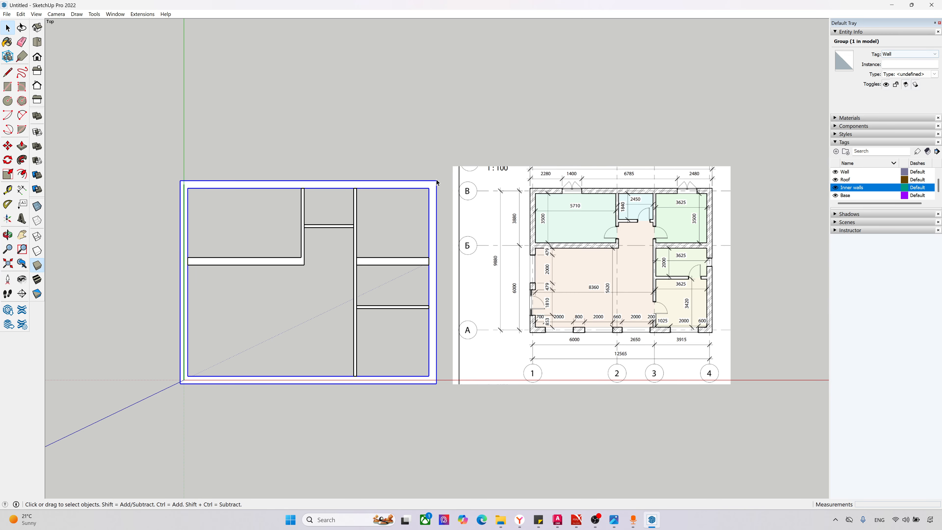
Step: Assign the five interior wall groups to the Inner walls tag and hide that tag
{"action": "left_click", "coordinate": [218, 223]}
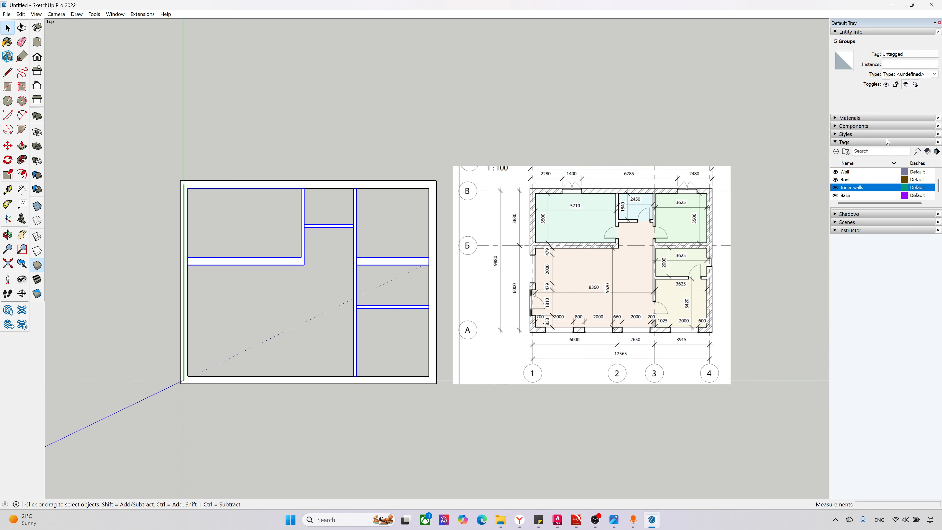
{"action": "left_click", "coordinate": [903, 55]}
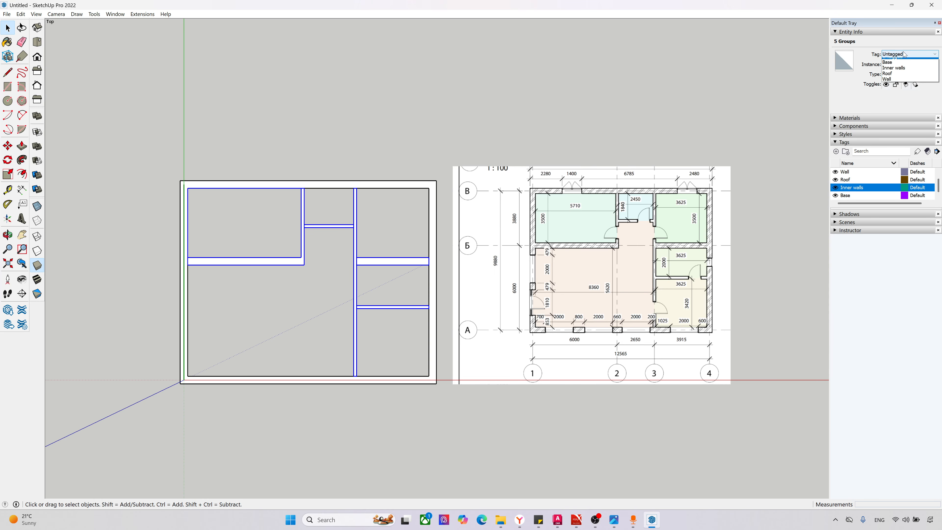
{"action": "left_click", "coordinate": [908, 72]}
{"action": "left_click", "coordinate": [720, 147]}
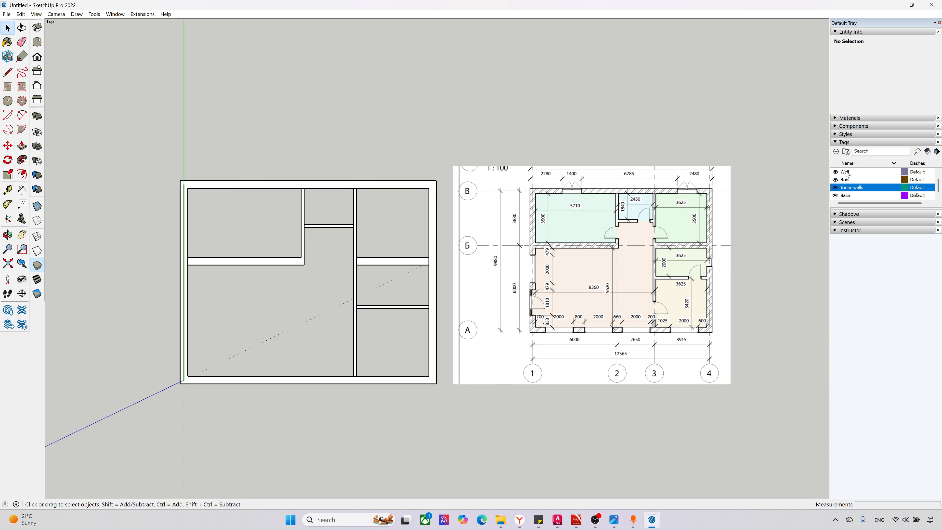
{"action": "left_click", "coordinate": [836, 188]}
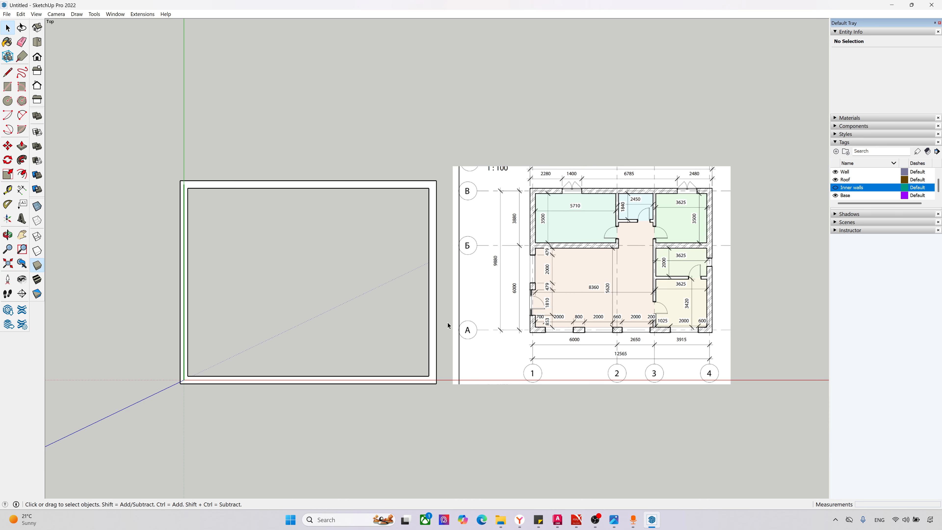
Step: Place a Tape Measure guide point on the south wall's inner edge, 700 mm from its west inner corner
{"action": "scroll", "coordinate": [550, 327], "scroll_direction": "up", "scroll_amount": 5}
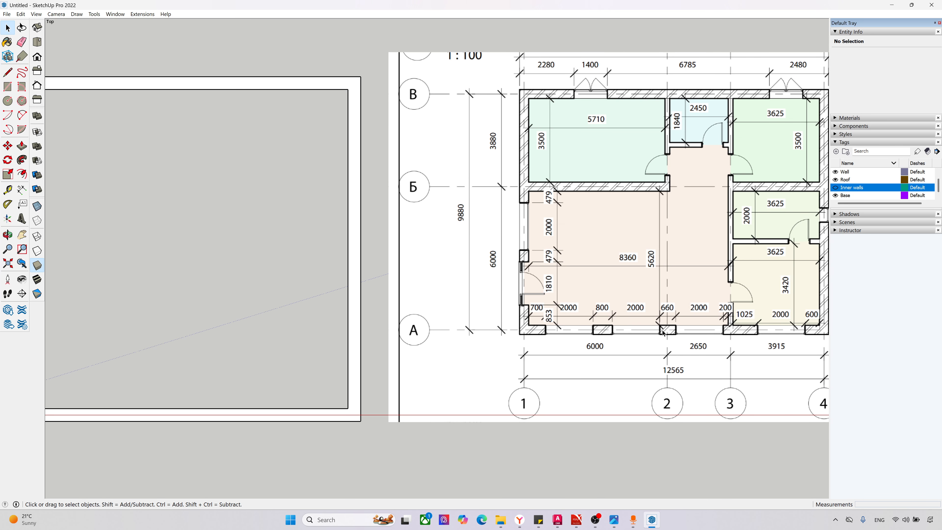
{"action": "scroll", "coordinate": [666, 328], "scroll_direction": "down", "scroll_amount": 3}
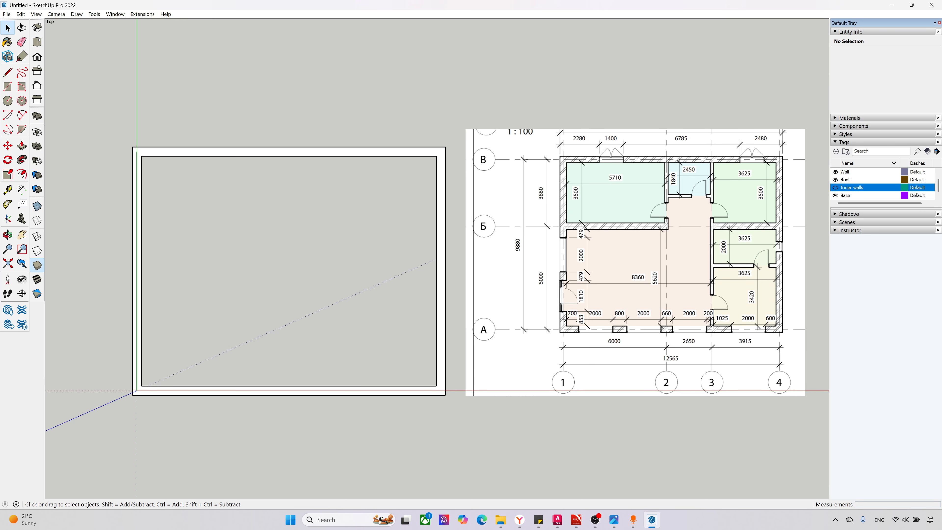
{"action": "left_click", "coordinate": [11, 190]}
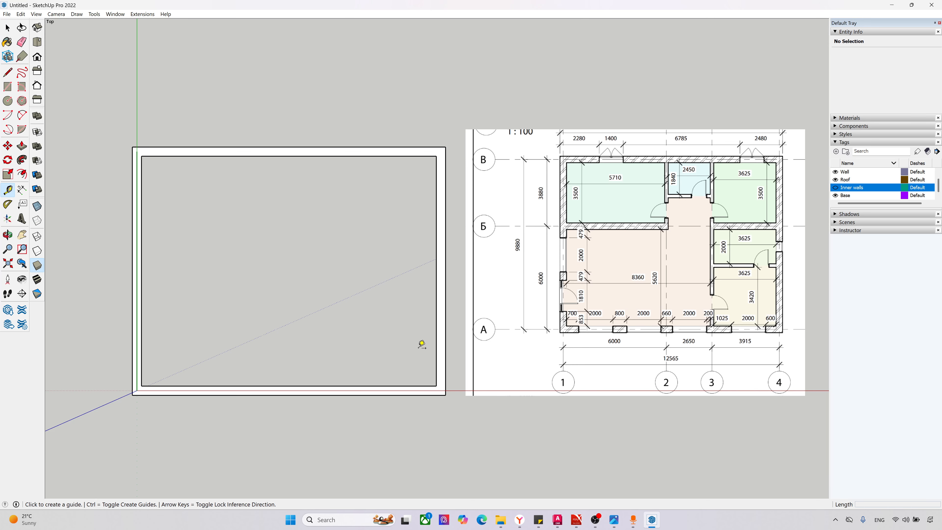
{"action": "scroll", "coordinate": [573, 327], "scroll_direction": "up", "scroll_amount": 4}
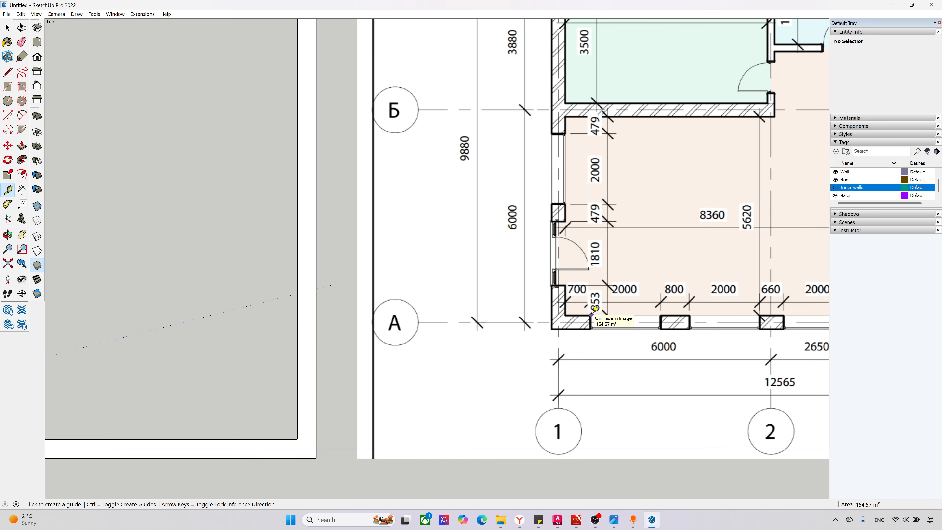
{"action": "scroll", "coordinate": [589, 300], "scroll_direction": "down", "scroll_amount": 2}
{"action": "scroll", "coordinate": [353, 355], "scroll_direction": "down", "scroll_amount": 1}
{"action": "scroll", "coordinate": [354, 356], "scroll_direction": "down", "scroll_amount": 1}
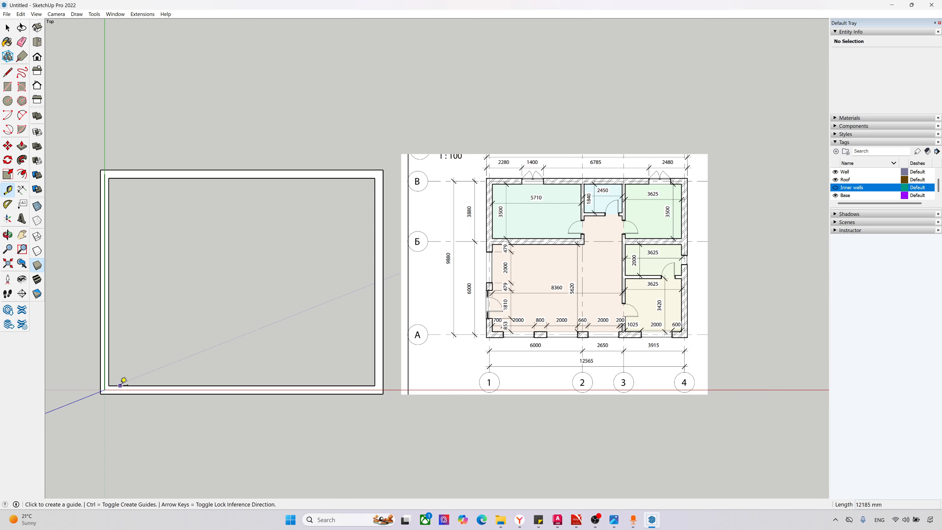
{"action": "left_click", "coordinate": [108, 386]}
{"action": "type", "text": "700"}
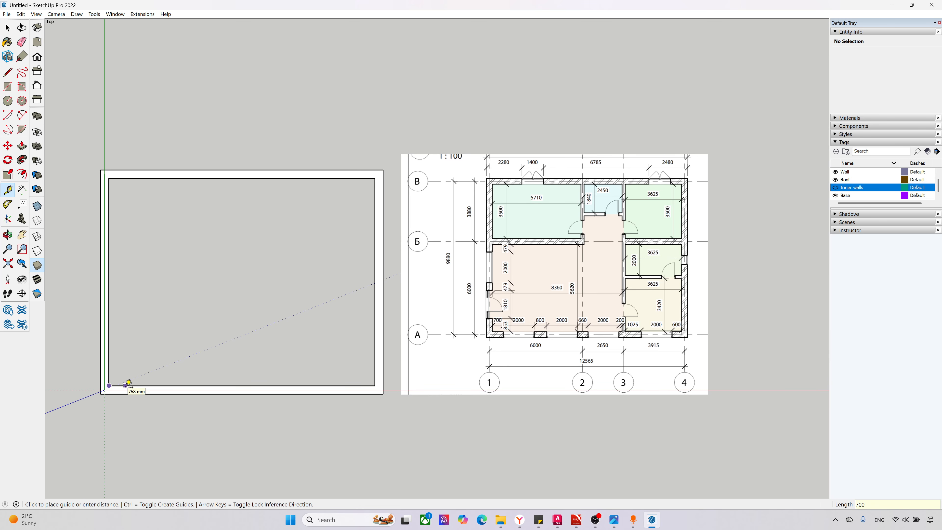
{"action": "key", "text": "Return"}
Step: Add guide points eastward along the south wall's inner edge, 2000 mm past the 700 mm mark and another 800 mm on
{"action": "scroll", "coordinate": [117, 405], "scroll_direction": "up", "scroll_amount": 3}
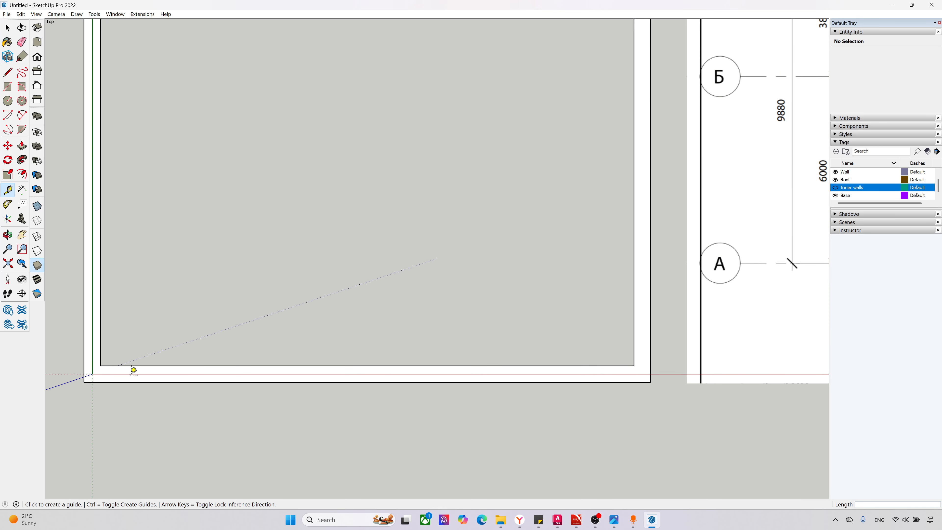
{"action": "left_click", "coordinate": [131, 365]}
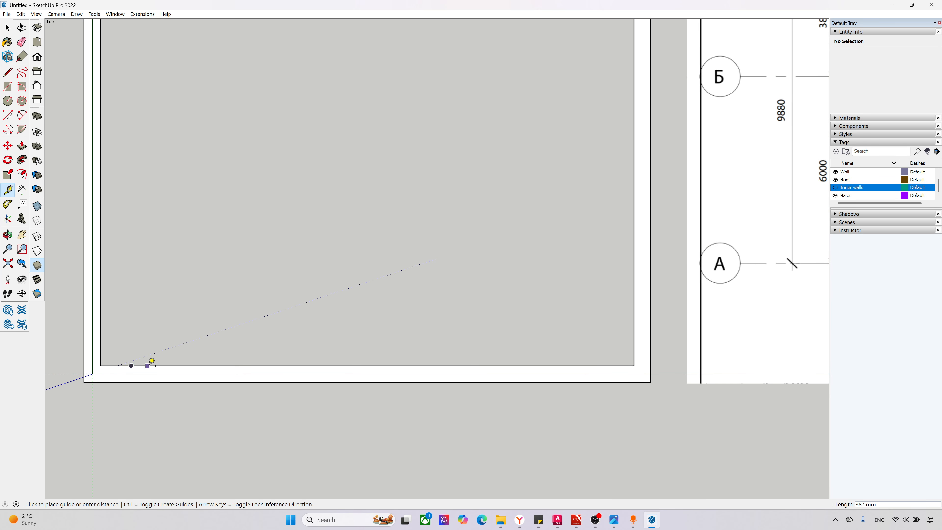
{"action": "scroll", "coordinate": [148, 365], "scroll_direction": "down", "scroll_amount": 2}
{"action": "type", "text": "2000"}
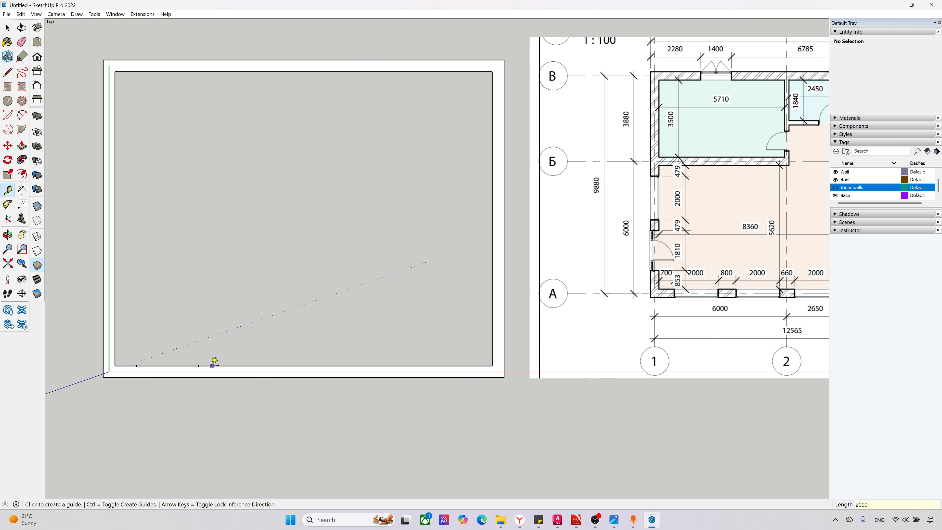
{"action": "left_click", "coordinate": [198, 366]}
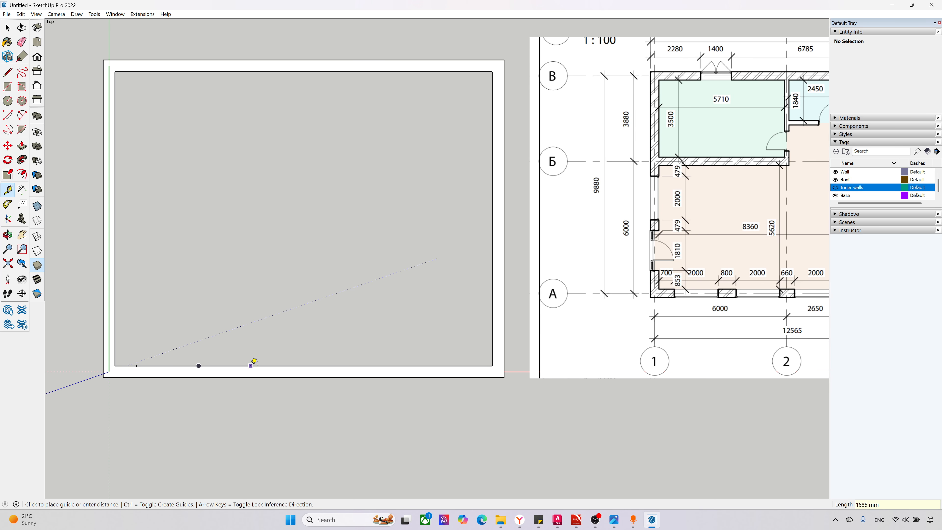
{"action": "key", "text": "Return"}
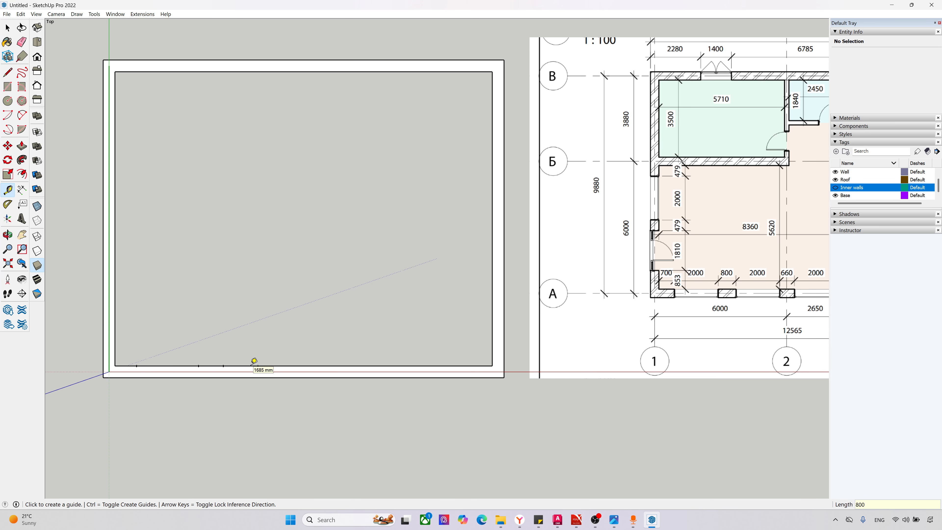
Step: Continue the guide points eastward along the south wall's inner edge at successive distances of 2000, 660 and 2000 mm
{"action": "left_click", "coordinate": [224, 365]}
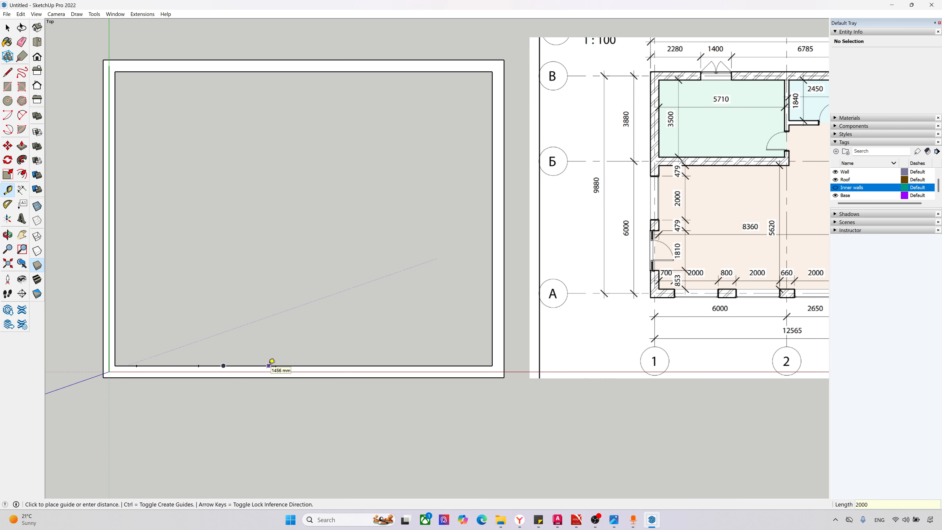
{"action": "key", "text": "Escape"}
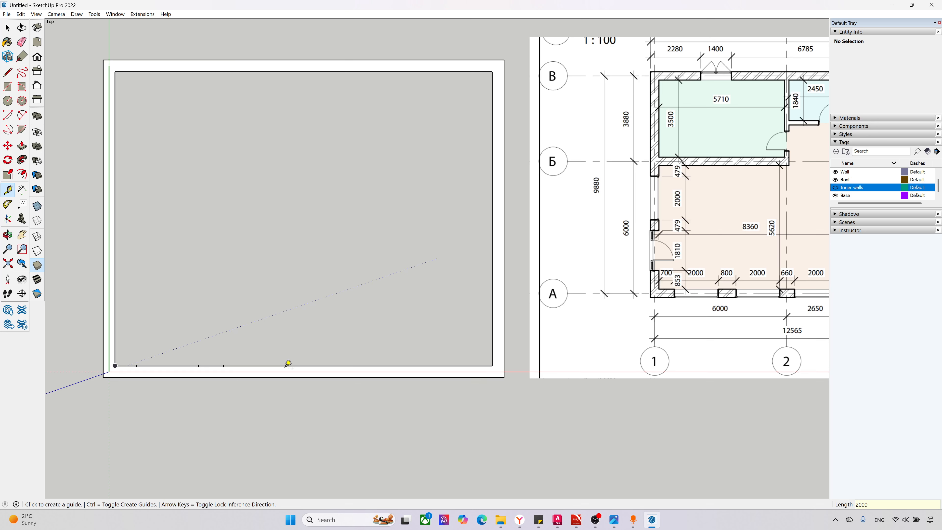
{"action": "left_click", "coordinate": [286, 366]}
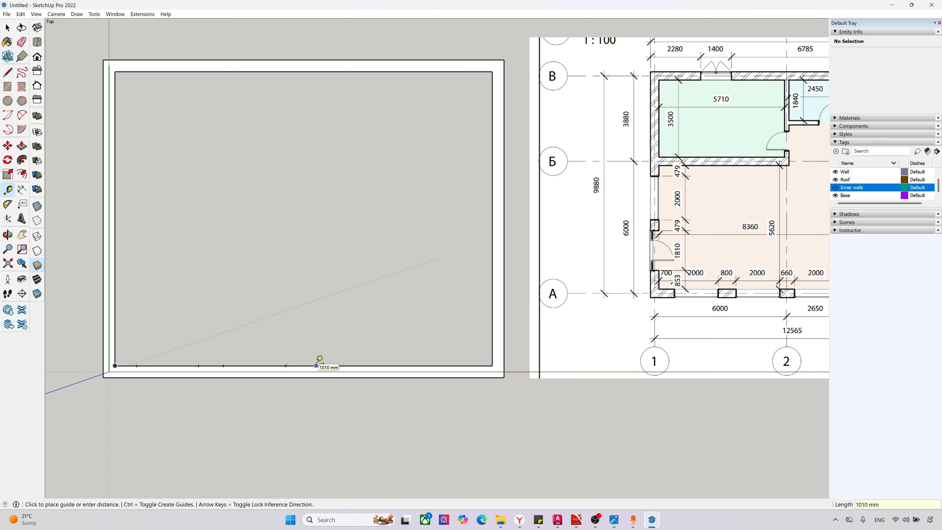
{"action": "type", "text": "660"}
{"action": "key", "text": "Return"}
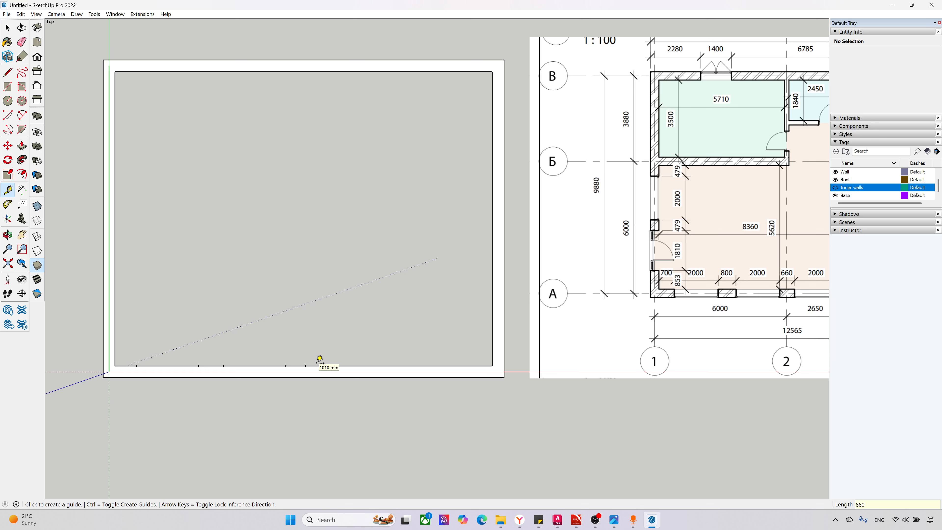
{"action": "left_click", "coordinate": [305, 365]}
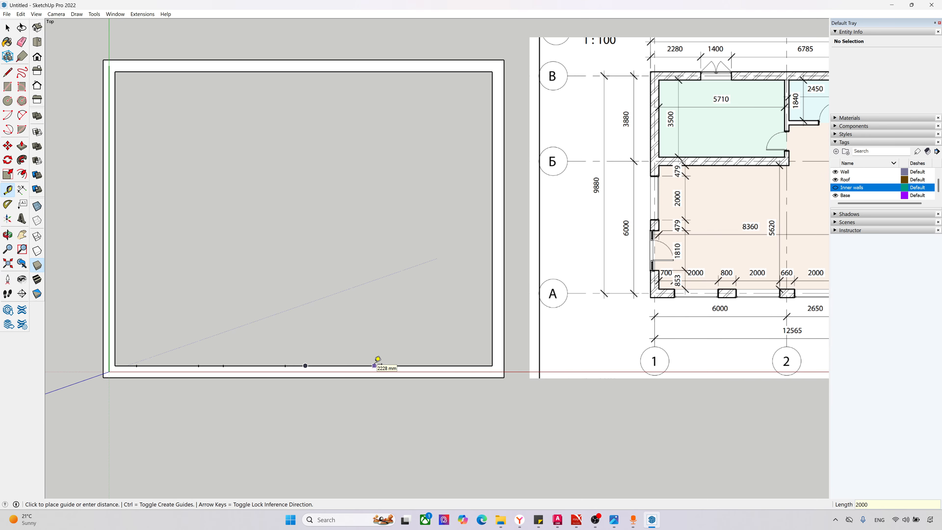
{"action": "key", "text": "Return"}
Step: Place guide points westward from the south wall's east inner corner at 600 mm and a further 2000 mm
{"action": "scroll", "coordinate": [194, 394], "scroll_direction": "down", "scroll_amount": 3}
{"action": "scroll", "coordinate": [360, 381], "scroll_direction": "up", "scroll_amount": 2}
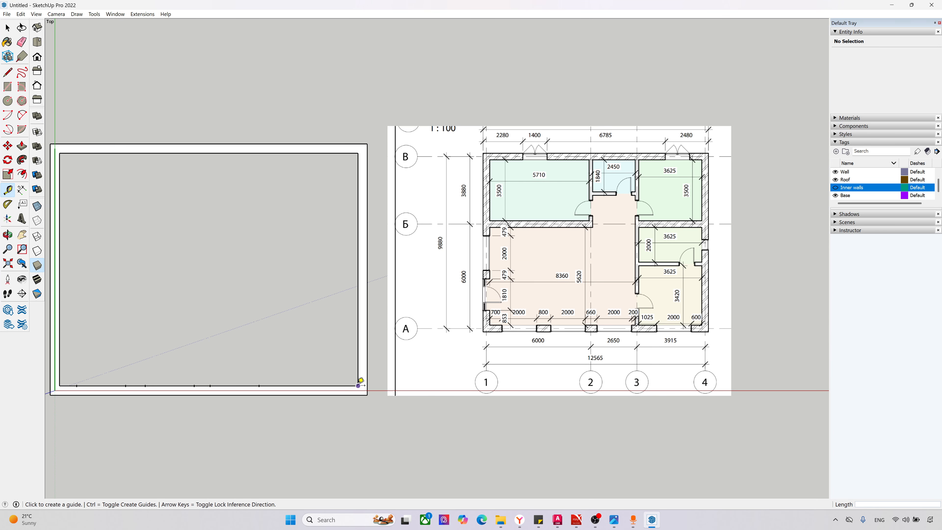
{"action": "left_click", "coordinate": [358, 385]}
{"action": "type", "text": "600"}
{"action": "key", "text": "Return"}
{"action": "left_click", "coordinate": [343, 386]}
{"action": "type", "text": "200"}
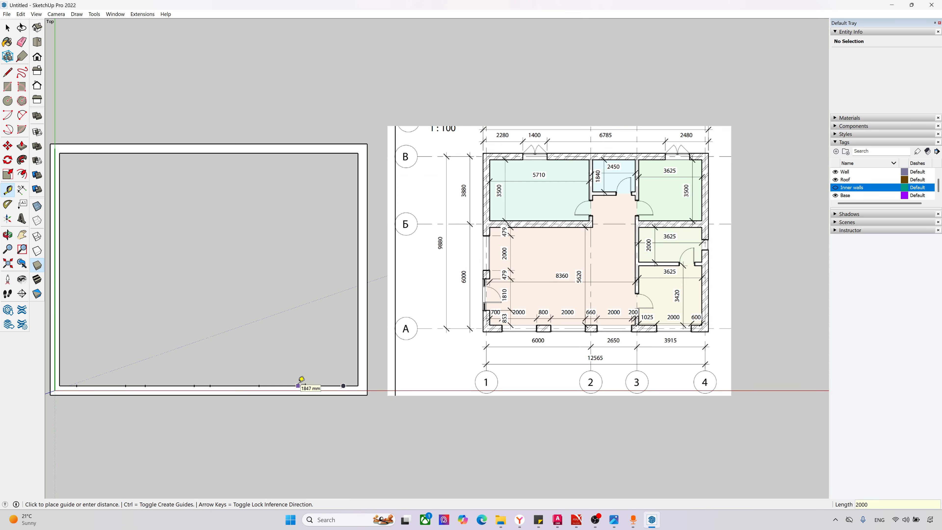
{"action": "type", "text": "0"}
{"action": "key", "text": "Return"}
Step: Place guide points up the west wall's inner edge, 853 mm from the southwest inner corner and a further 1810 mm on
{"action": "scroll", "coordinate": [372, 365], "scroll_direction": "down", "scroll_amount": 2}
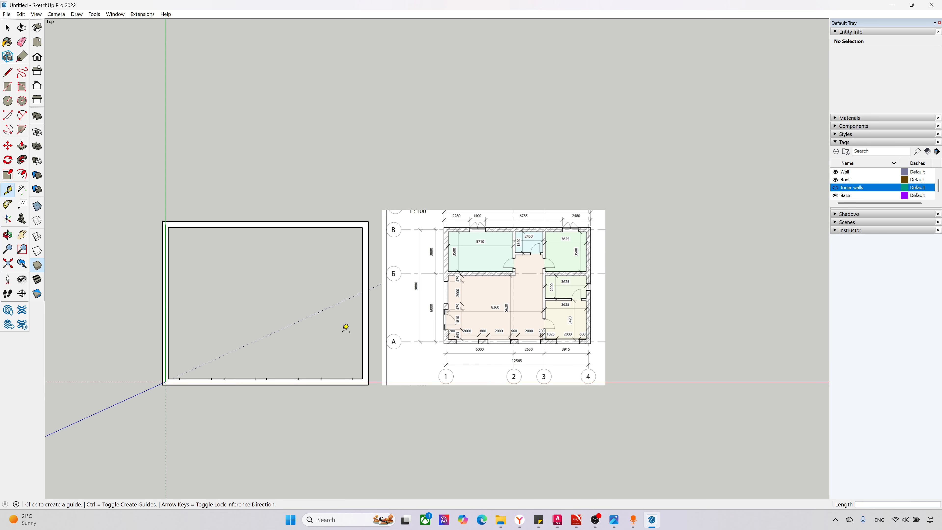
{"action": "scroll", "coordinate": [435, 312], "scroll_direction": "up", "scroll_amount": 3}
{"action": "scroll", "coordinate": [425, 358], "scroll_direction": "down", "scroll_amount": 2}
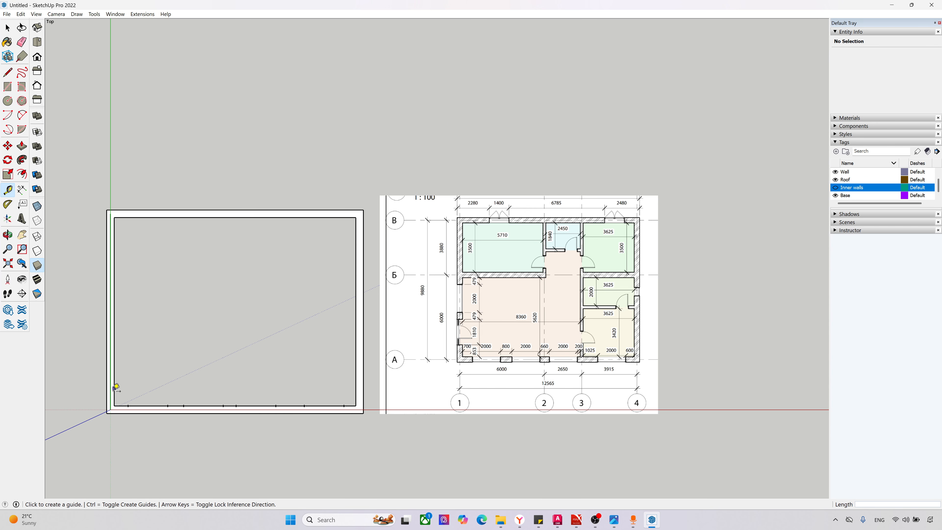
{"action": "left_click", "coordinate": [114, 405]}
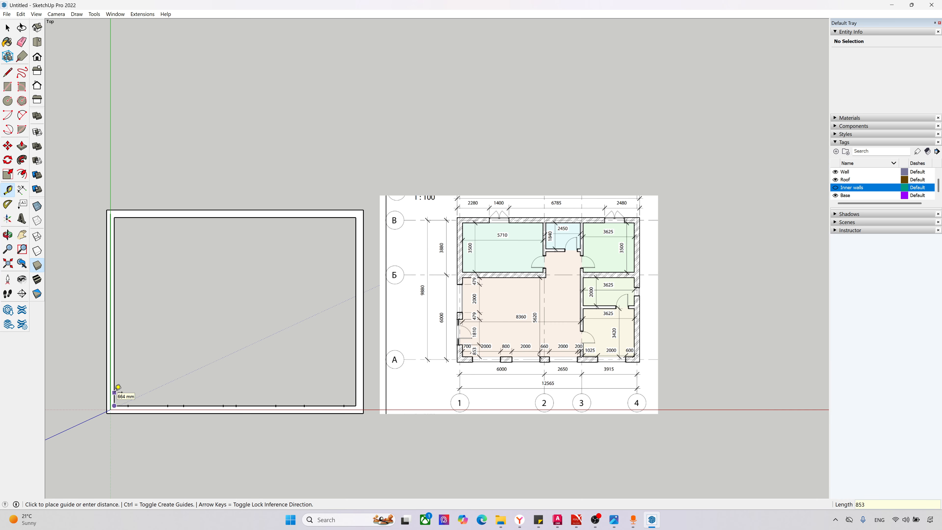
{"action": "key", "text": "Return"}
{"action": "left_click", "coordinate": [115, 389]}
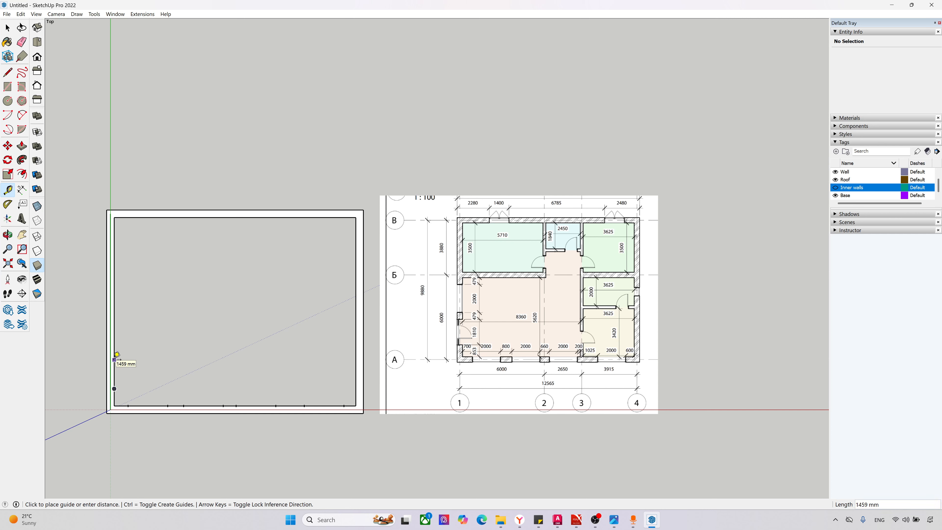
{"action": "key", "text": "Return"}
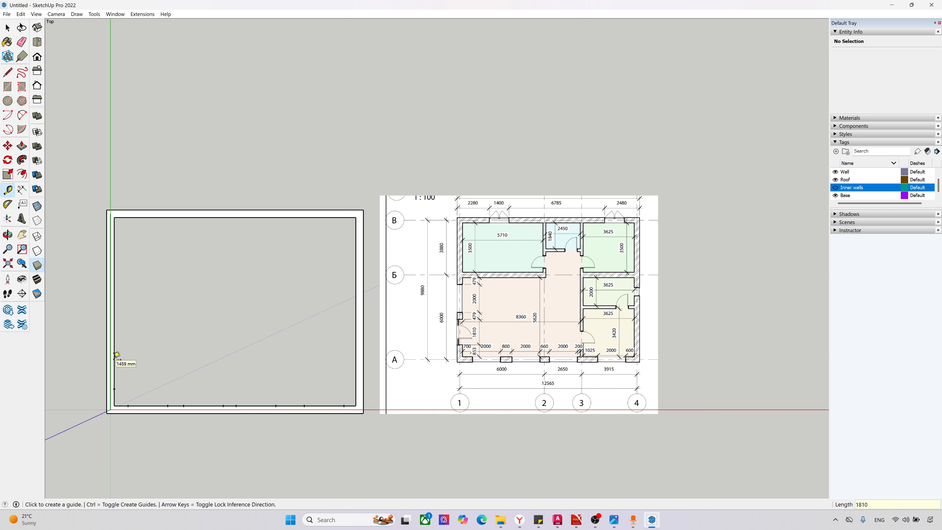
Step: Continue the guide points up the west wall's inner edge at successive distances of 479 and 2000 mm
{"action": "left_click", "coordinate": [115, 352]}
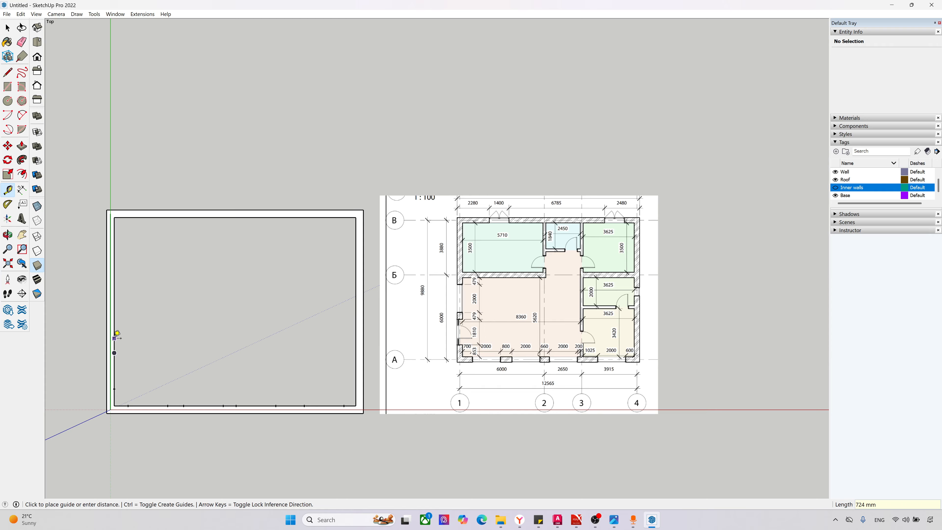
{"action": "type", "text": "479"}
{"action": "key", "text": "Return"}
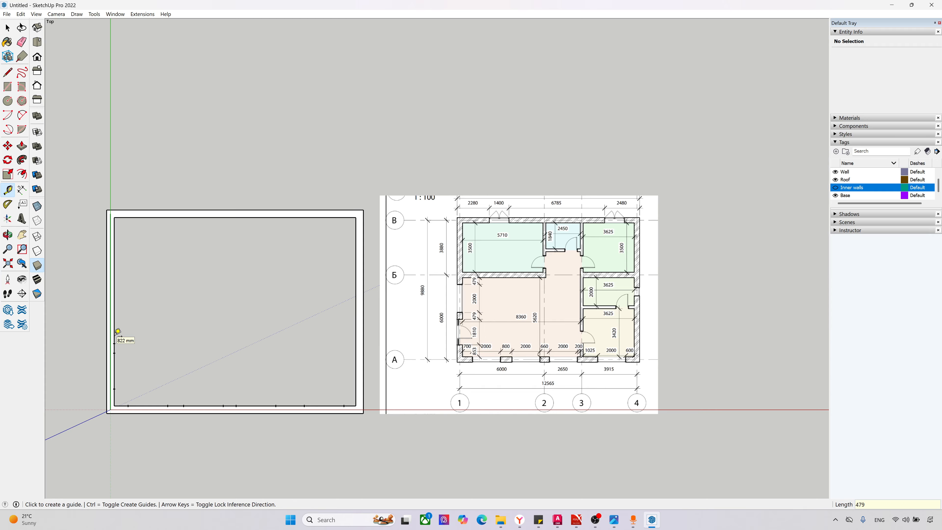
{"action": "left_click", "coordinate": [115, 344]}
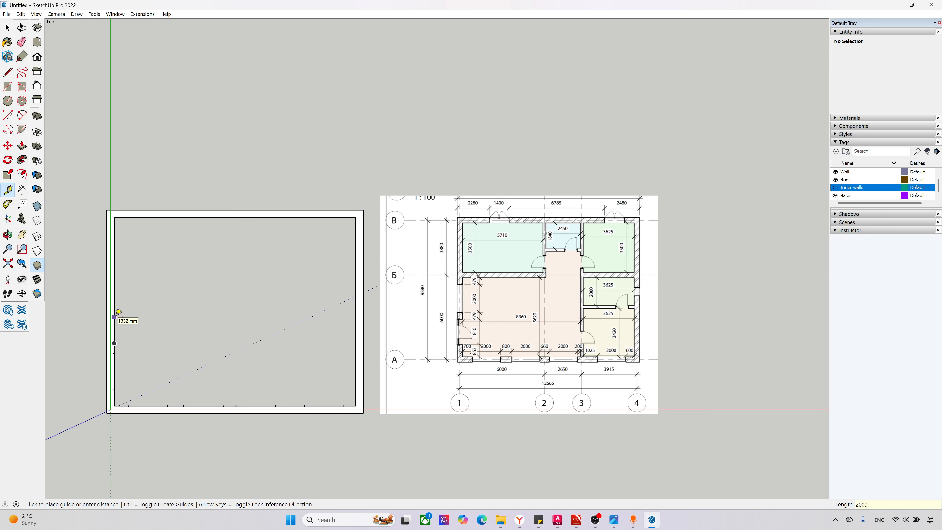
{"action": "left_click", "coordinate": [118, 311]}
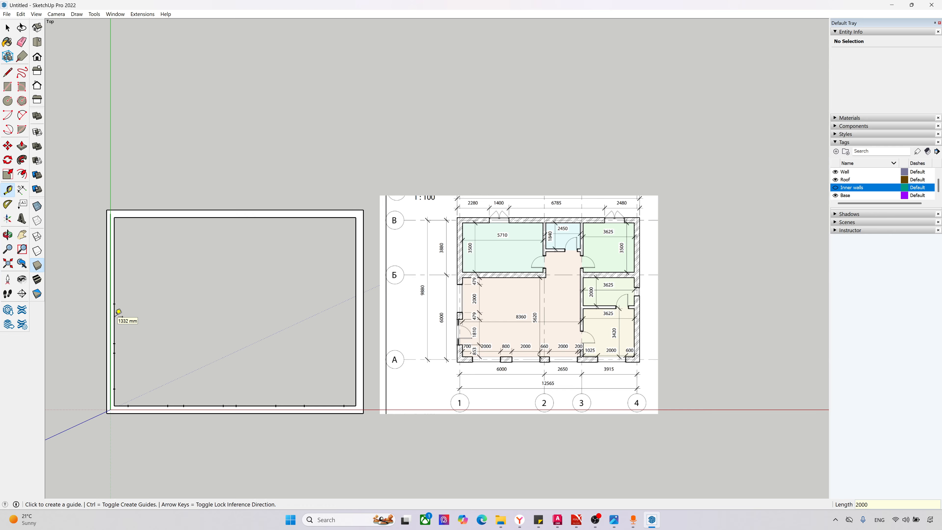
Step: Place guide points on the north wall's outer edge, 2280 mm from the northwest outer corner and a further 1400 mm east
{"action": "left_click", "coordinate": [109, 207]}
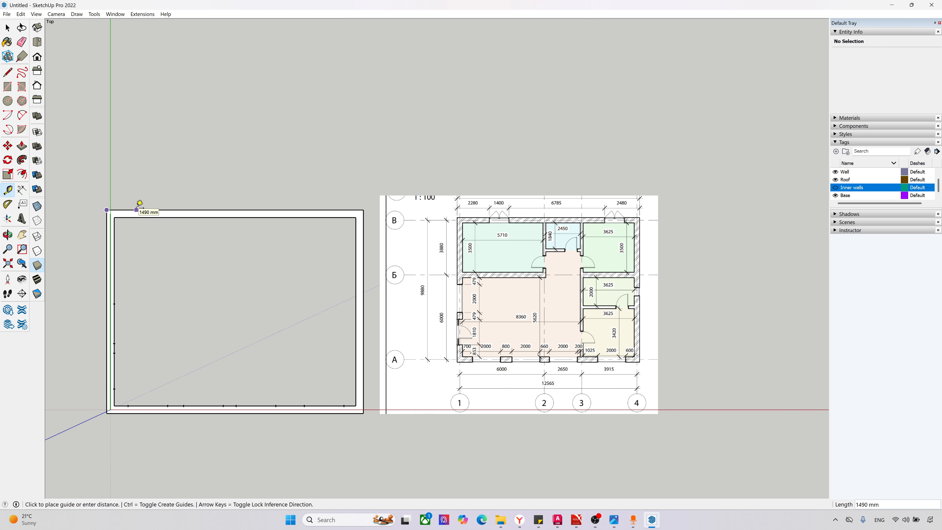
{"action": "type", "text": "2280"}
{"action": "key", "text": "Return"}
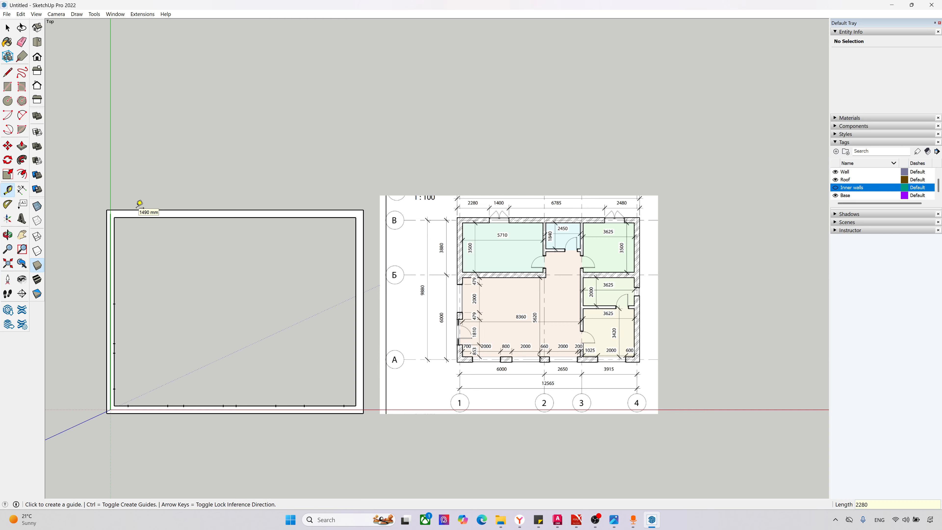
{"action": "left_click", "coordinate": [152, 210]}
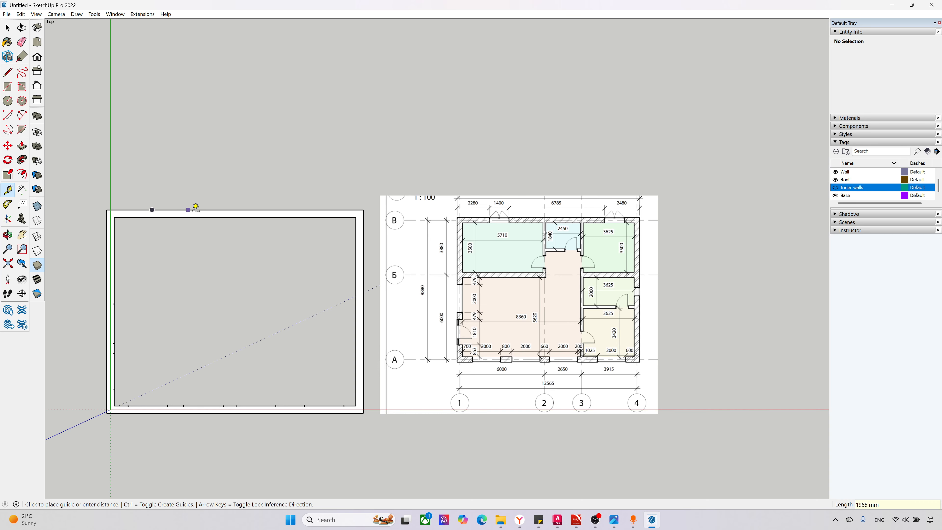
{"action": "type", "text": "1400"}
{"action": "key", "text": "Return"}
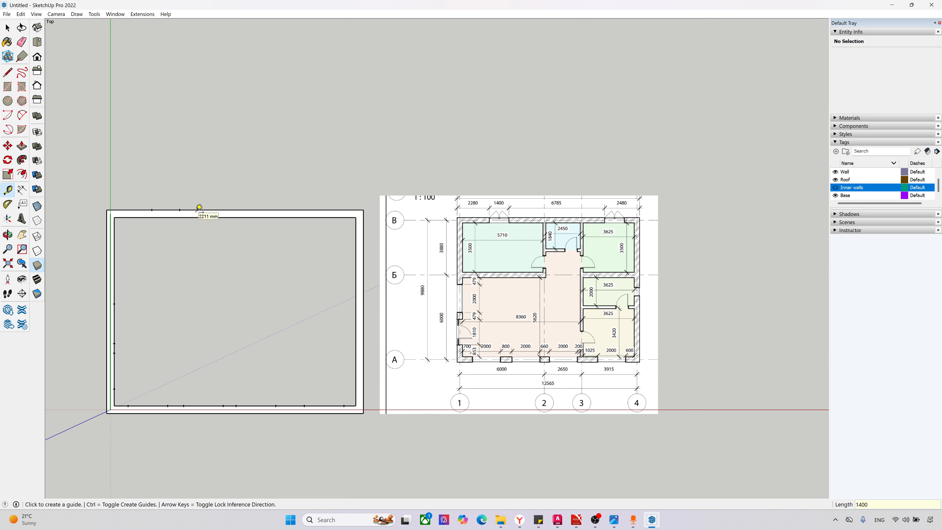
Step: Place a guide point 2480 mm west of the northeast outer corner and another 1400 mm back toward that corner
{"action": "left_click", "coordinate": [364, 210]}
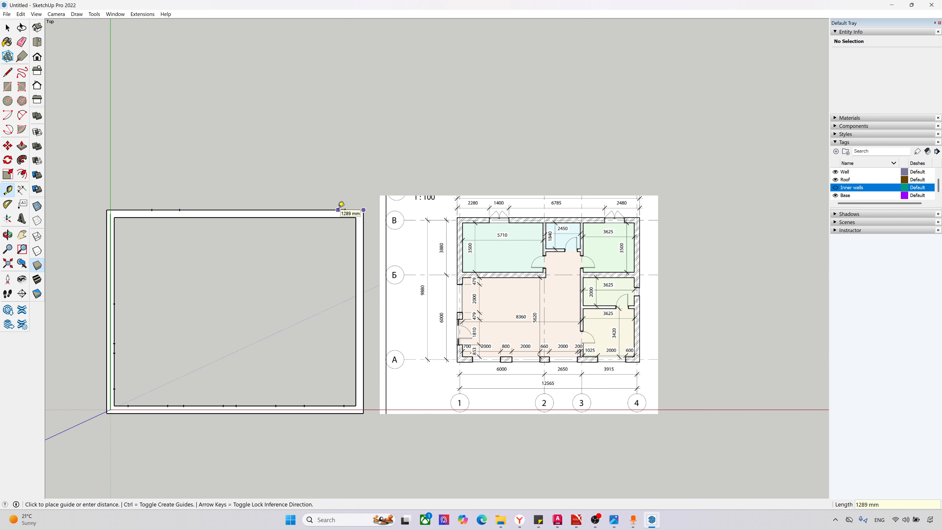
{"action": "type", "text": "2480"}
{"action": "key", "text": "Return"}
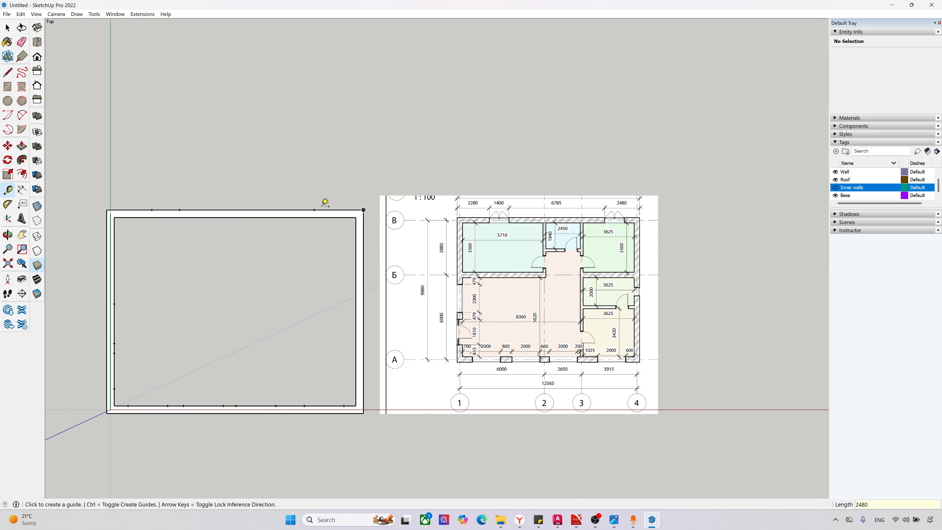
{"action": "left_click", "coordinate": [315, 210]}
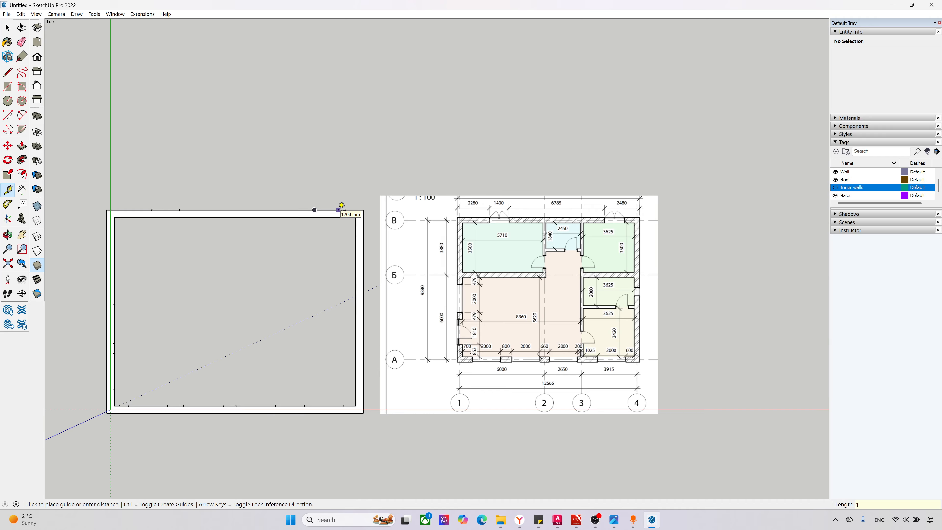
{"action": "type", "text": "1400"}
{"action": "key", "text": "Return"}
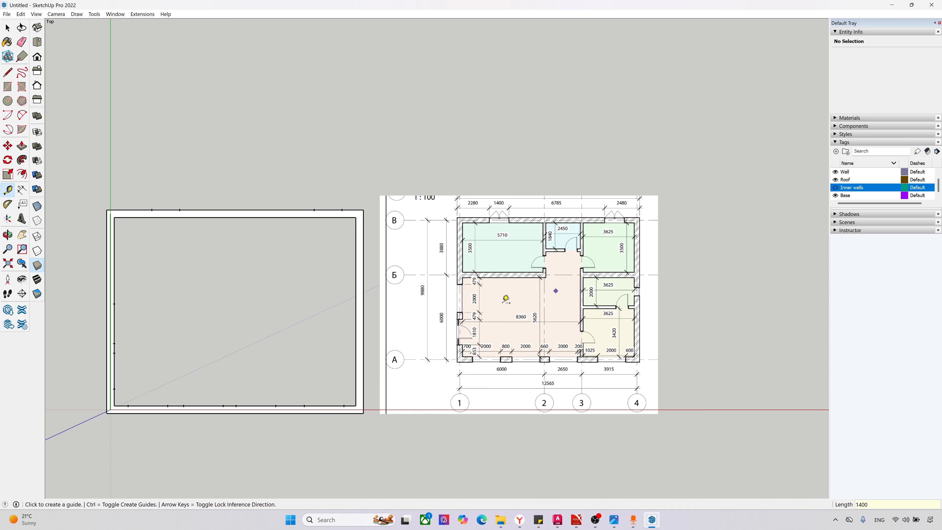
{"action": "scroll", "coordinate": [639, 284], "scroll_direction": "up", "scroll_amount": 3}
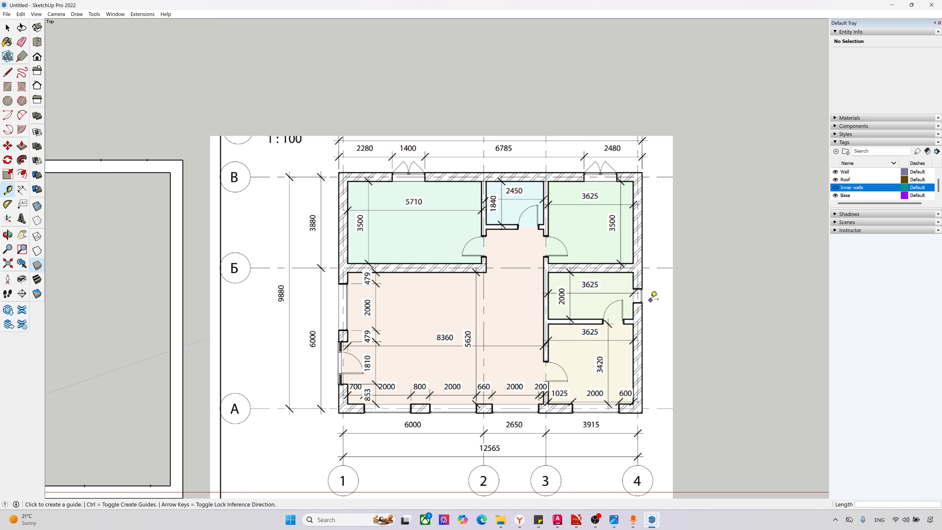
Step: Show the Inner walls tag, then place guide points on the east wall's inner edge, 700 mm south of the bearing wall and another further south
{"action": "scroll", "coordinate": [645, 301], "scroll_direction": "down", "scroll_amount": 3}
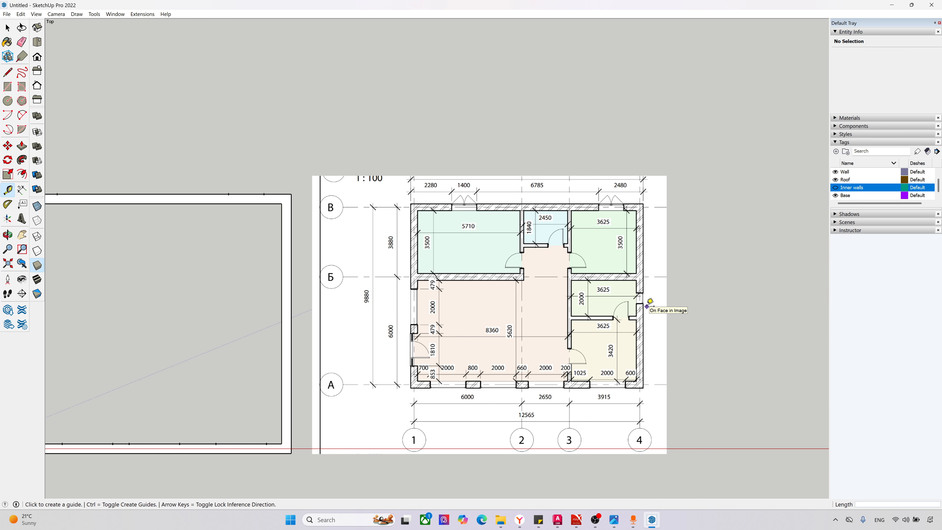
{"action": "left_click", "coordinate": [836, 188]}
{"action": "scroll", "coordinate": [341, 379], "scroll_direction": "up", "scroll_amount": 2}
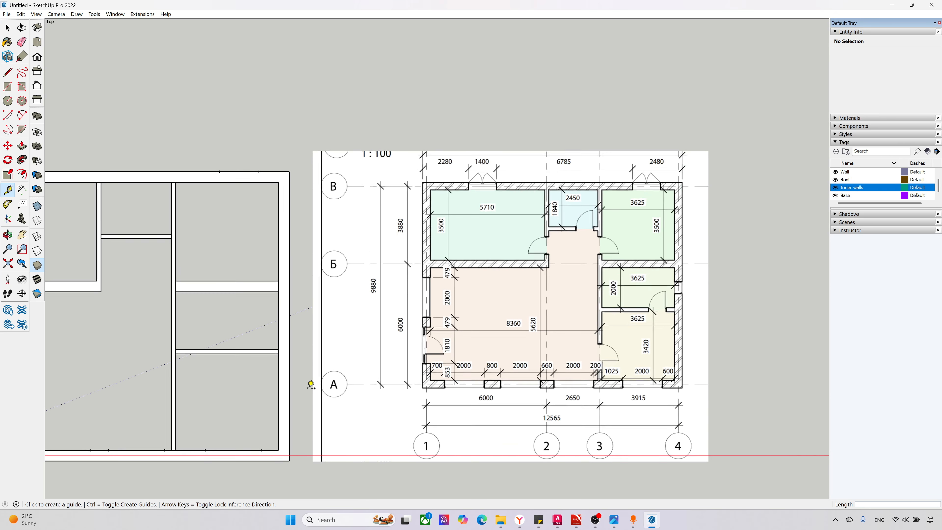
{"action": "scroll", "coordinate": [292, 319], "scroll_direction": "up", "scroll_amount": 1}
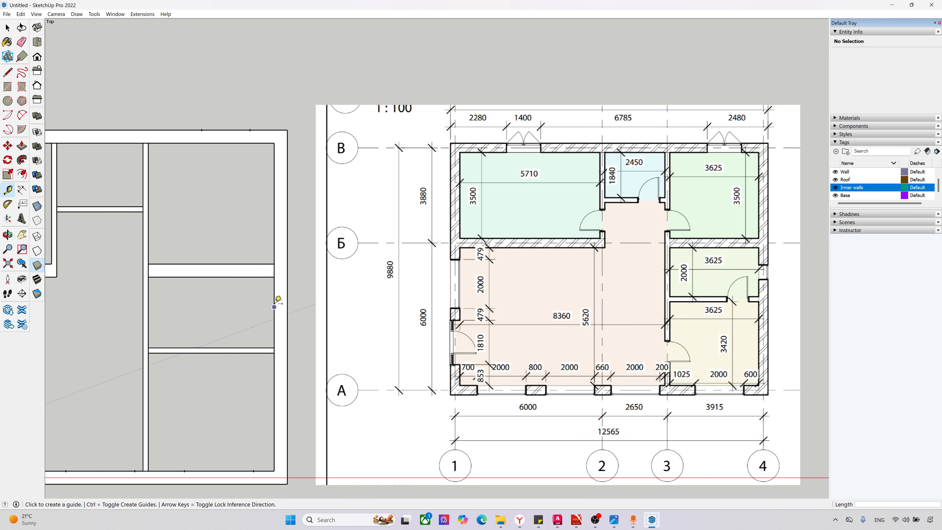
{"action": "left_click", "coordinate": [274, 277]}
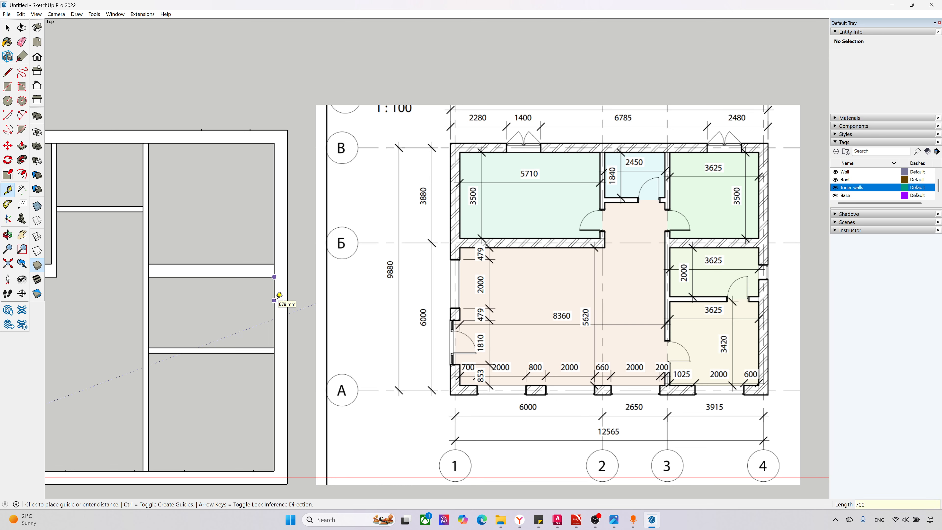
{"action": "type", "text": "700"}
{"action": "key", "text": "Return"}
{"action": "left_click", "coordinate": [274, 301]}
{"action": "left_click", "coordinate": [274, 327]}
{"action": "scroll", "coordinate": [348, 340], "scroll_direction": "down", "scroll_amount": 5}
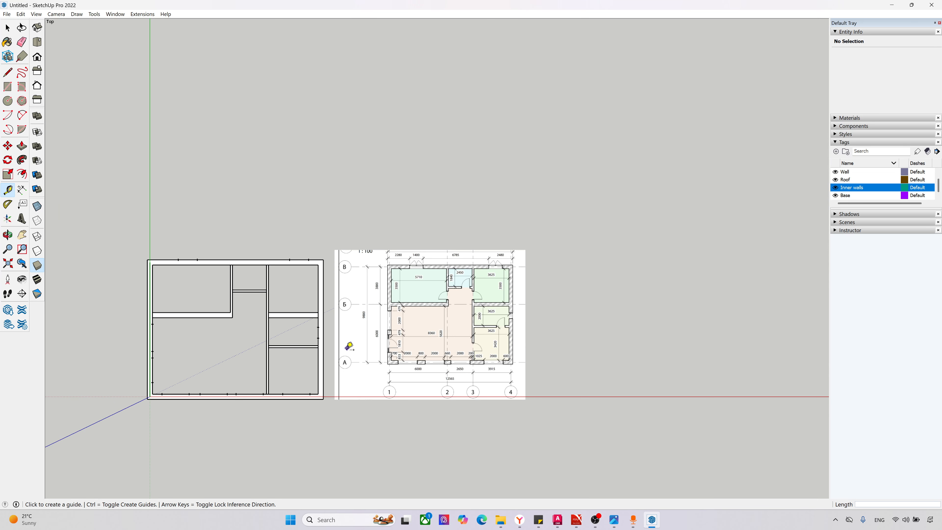
{"action": "scroll", "coordinate": [168, 396], "scroll_direction": "up", "scroll_amount": 3}
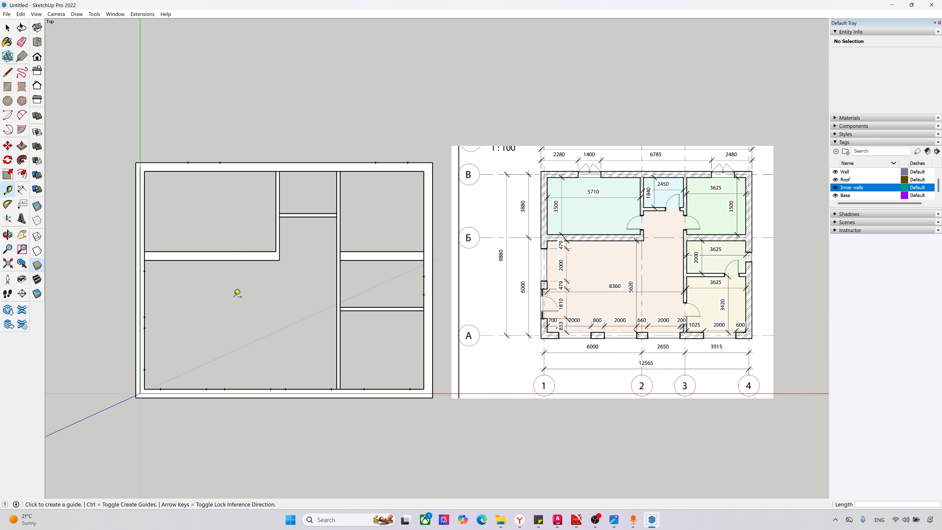
Step: Hide the Inner walls tag and open the outer wall group for editing
{"action": "left_click", "coordinate": [837, 188]}
{"action": "key", "text": "space"}
{"action": "scroll", "coordinate": [436, 394], "scroll_direction": "up", "scroll_amount": 1}
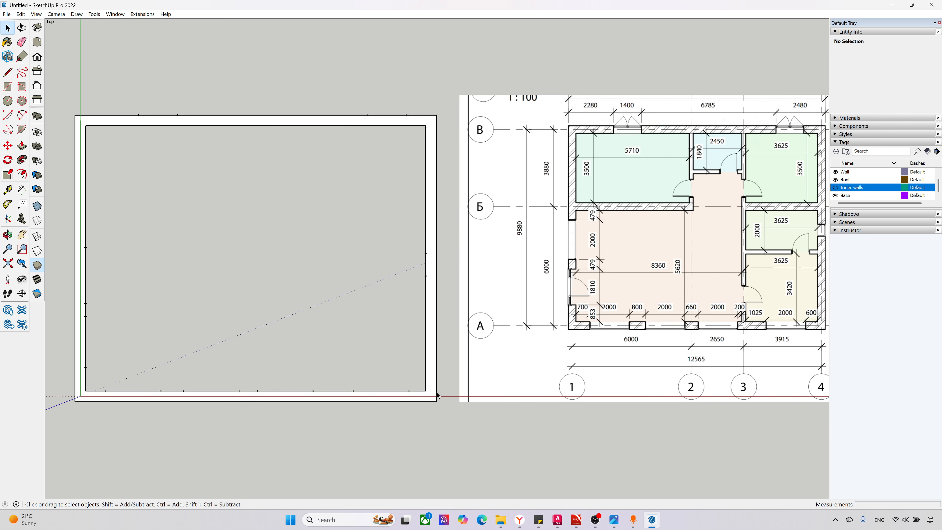
{"action": "scroll", "coordinate": [436, 393], "scroll_direction": "up", "scroll_amount": 2}
{"action": "left_click", "coordinate": [429, 386]}
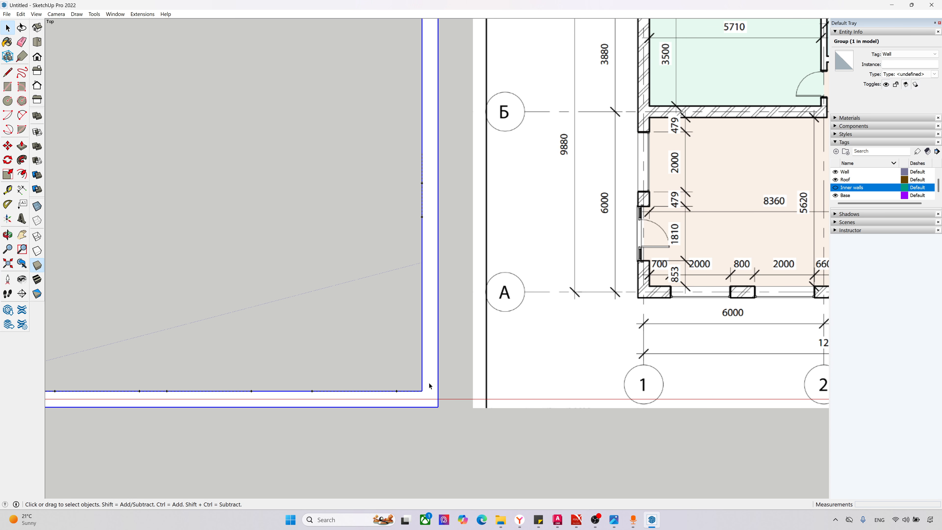
{"action": "double_click", "coordinate": [429, 386]}
{"action": "scroll", "coordinate": [508, 420], "scroll_direction": "down", "scroll_amount": 1}
{"action": "scroll", "coordinate": [508, 419], "scroll_direction": "down", "scroll_amount": 3}
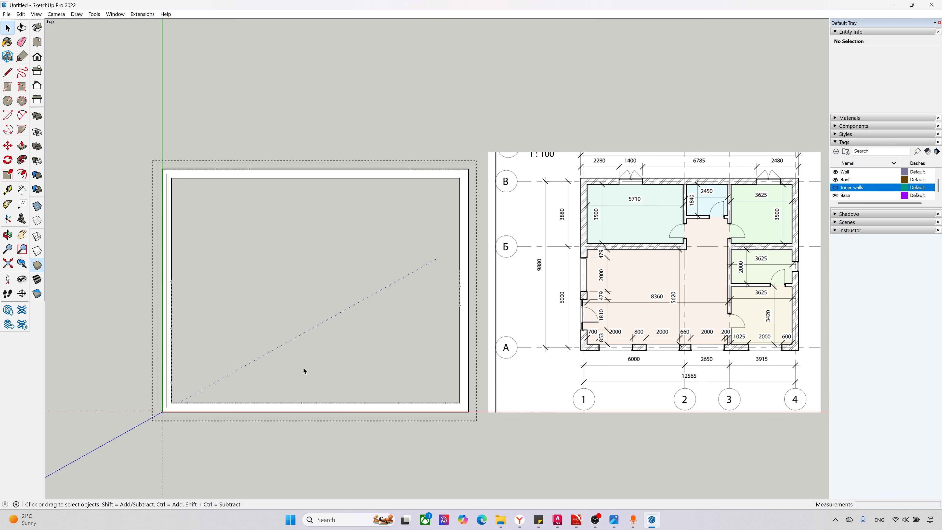
{"action": "scroll", "coordinate": [180, 421], "scroll_direction": "up", "scroll_amount": 2}
{"action": "scroll", "coordinate": [178, 425], "scroll_direction": "up", "scroll_amount": 1}
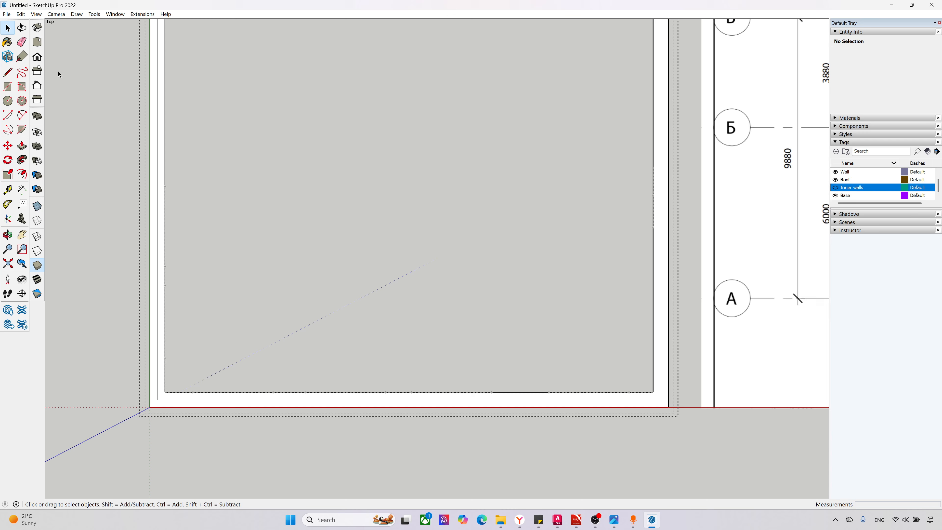
Step: Draw lines across the south wall's thickness at the first five opening guide points, counted from the west
{"action": "left_click", "coordinate": [7, 74]}
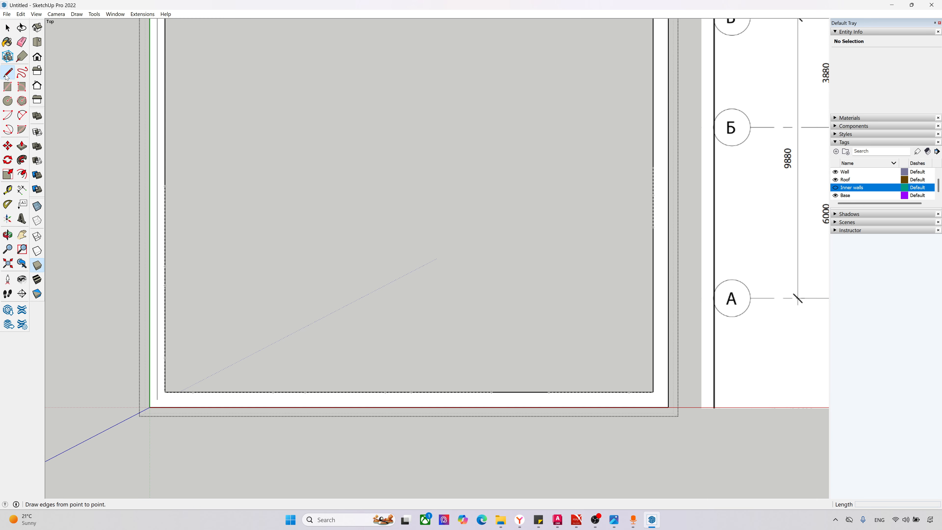
{"action": "left_click", "coordinate": [193, 393]}
{"action": "left_click", "coordinate": [193, 407]}
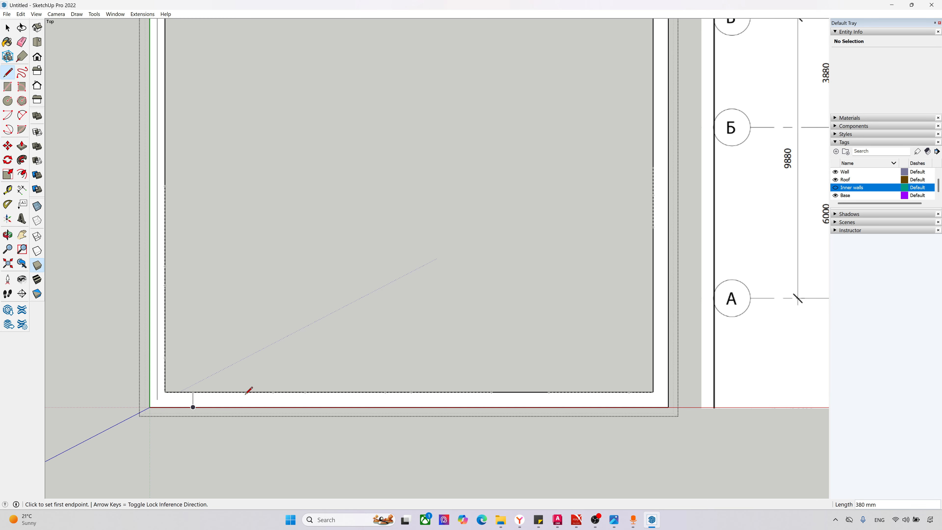
{"action": "left_click", "coordinate": [273, 393]}
{"action": "left_click", "coordinate": [273, 407]}
{"action": "scroll", "coordinate": [308, 399], "scroll_direction": "up", "scroll_amount": 2}
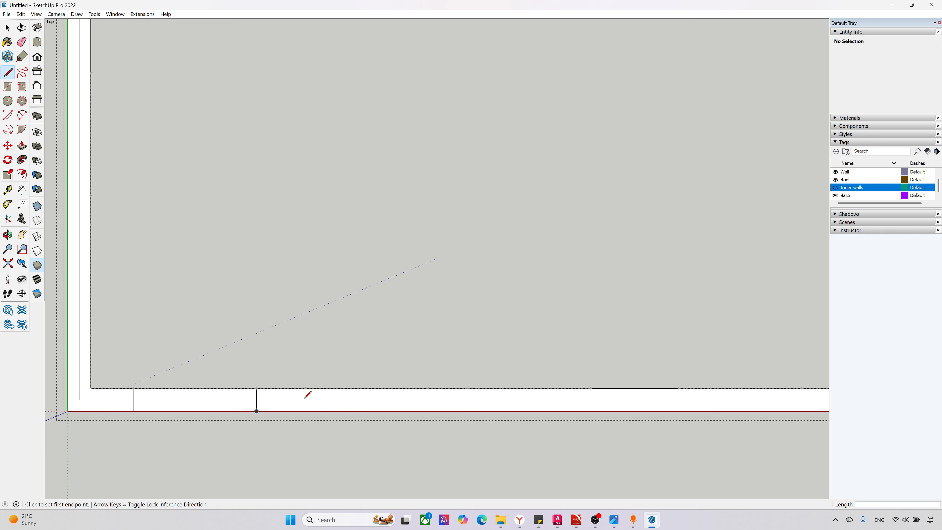
{"action": "left_click", "coordinate": [305, 388]}
{"action": "left_click", "coordinate": [306, 411]}
{"action": "left_click", "coordinate": [428, 388]}
{"action": "left_click", "coordinate": [429, 411]}
{"action": "left_click", "coordinate": [471, 389]}
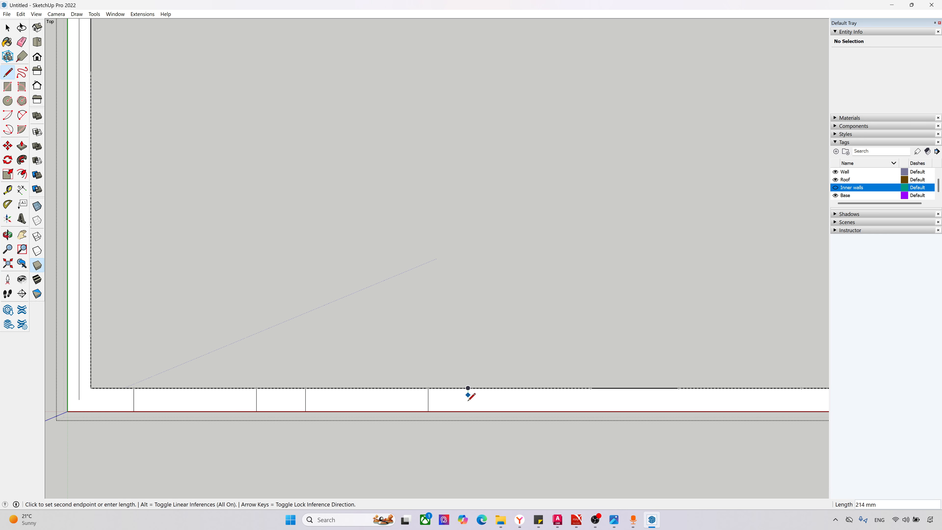
{"action": "left_click", "coordinate": [471, 412]}
Step: Draw lines across the south wall at the sixth and seventh opening guide points from the west
{"action": "scroll", "coordinate": [412, 393], "scroll_direction": "down", "scroll_amount": 3}
{"action": "scroll", "coordinate": [497, 386], "scroll_direction": "up", "scroll_amount": 2}
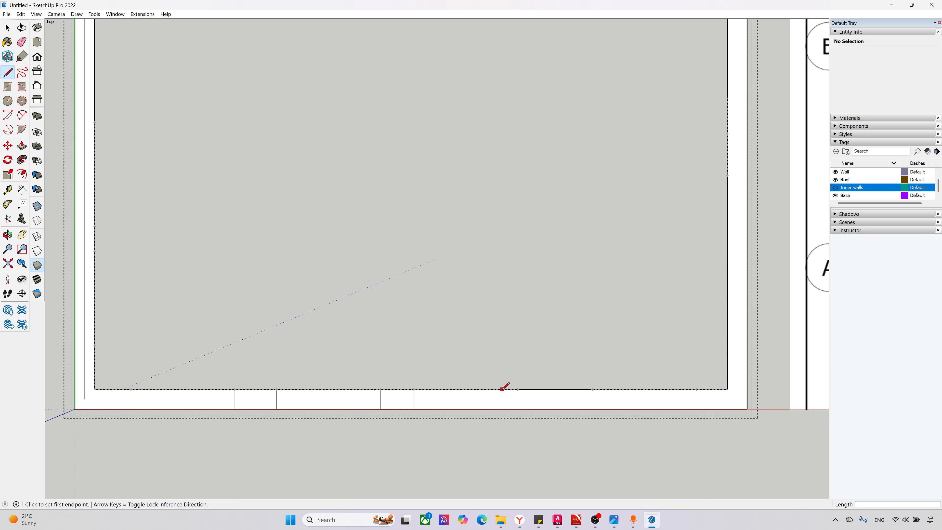
{"action": "left_click", "coordinate": [520, 389]}
{"action": "left_click", "coordinate": [521, 410]}
{"action": "left_click", "coordinate": [592, 389]}
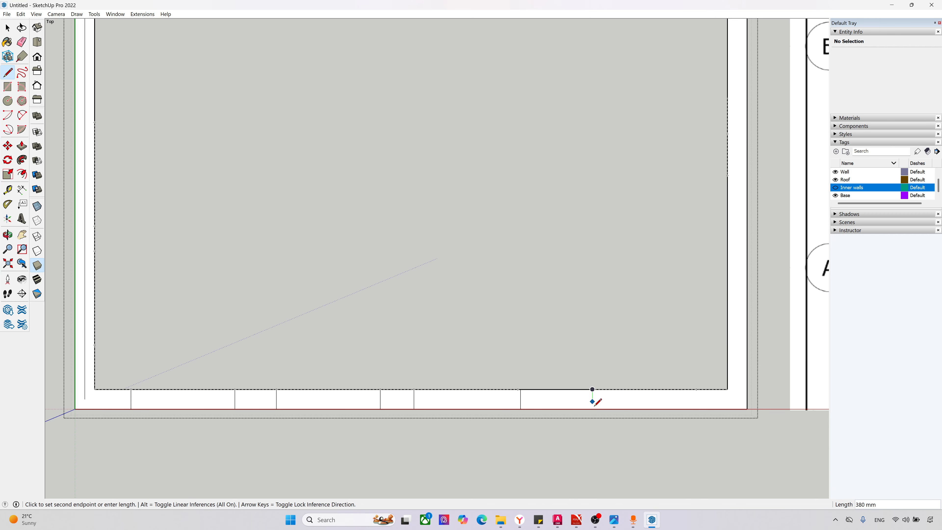
{"action": "left_click", "coordinate": [593, 409]}
Step: Draw two lines across the east wall's thickness at its window guide points
{"action": "scroll", "coordinate": [448, 400], "scroll_direction": "down", "scroll_amount": 3}
{"action": "scroll", "coordinate": [735, 267], "scroll_direction": "up", "scroll_amount": 4}
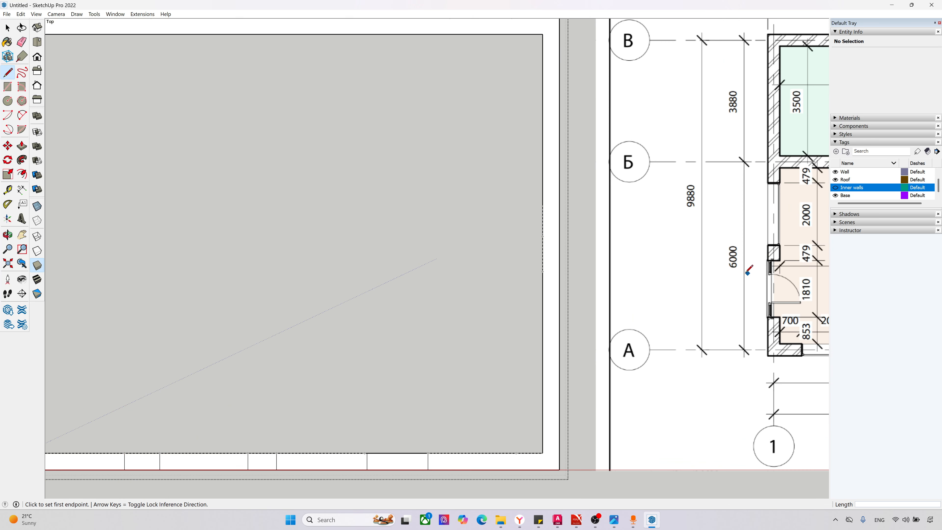
{"action": "left_click", "coordinate": [537, 276]}
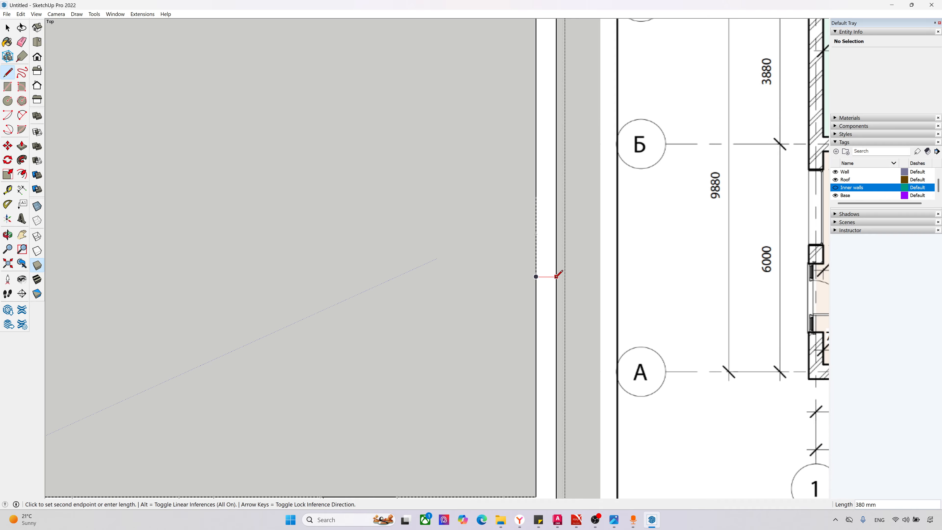
{"action": "left_click", "coordinate": [556, 277]}
{"action": "left_click", "coordinate": [536, 233]}
{"action": "left_click", "coordinate": [557, 233]}
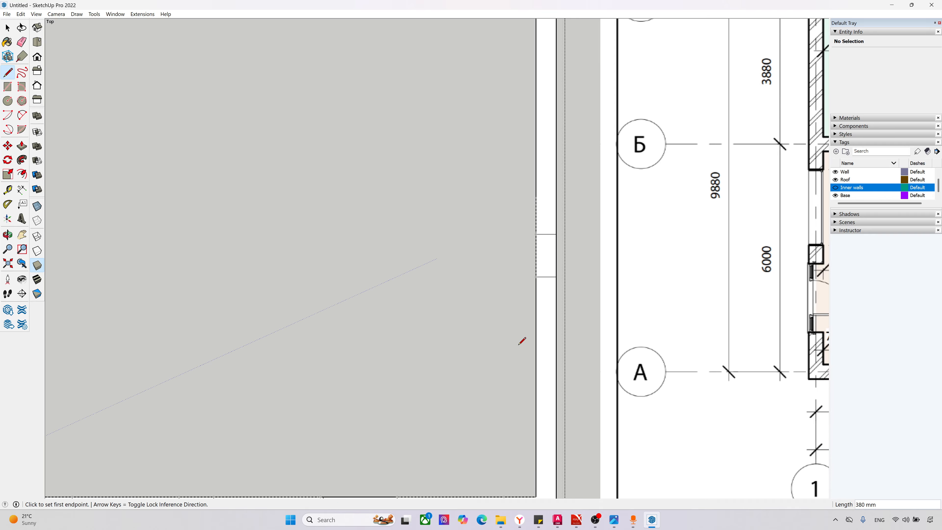
Step: Draw two lines across the north wall at the guide points of the eastern opening
{"action": "scroll", "coordinate": [519, 341], "scroll_direction": "down", "scroll_amount": 4}
{"action": "scroll", "coordinate": [459, 124], "scroll_direction": "up", "scroll_amount": 2}
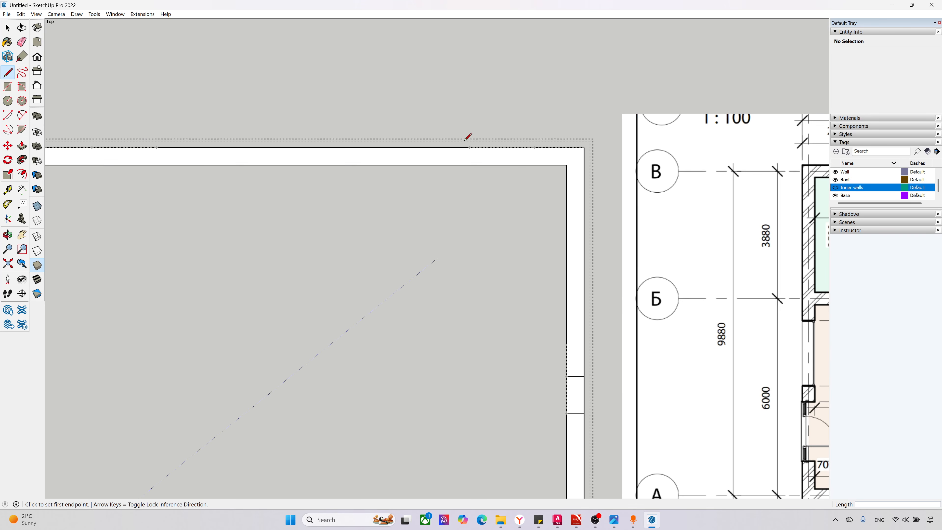
{"action": "left_click", "coordinate": [470, 147]}
{"action": "left_click", "coordinate": [469, 165]}
{"action": "left_click", "coordinate": [535, 148]}
{"action": "left_click", "coordinate": [535, 165]}
Step: Draw two lines across the north wall at the guide points of the western opening
{"action": "scroll", "coordinate": [563, 205], "scroll_direction": "down", "scroll_amount": 2}
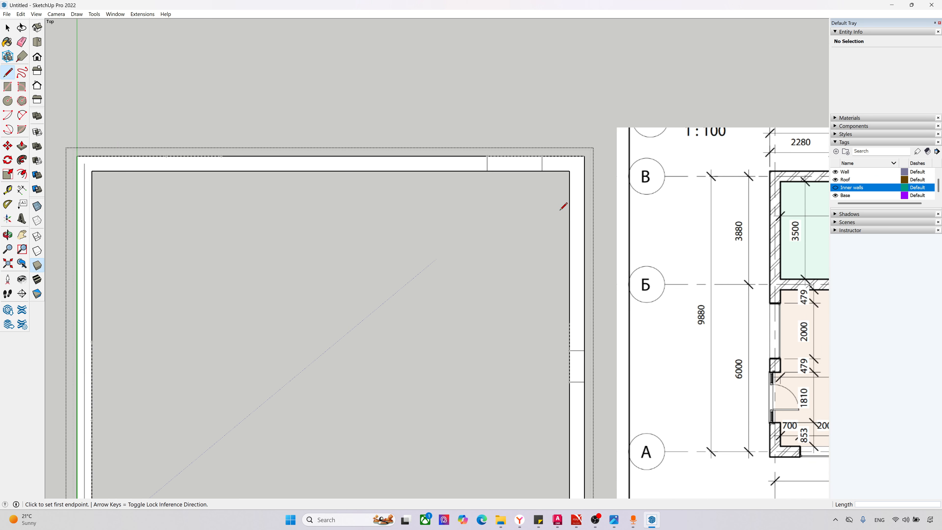
{"action": "scroll", "coordinate": [113, 160], "scroll_direction": "up", "scroll_amount": 2}
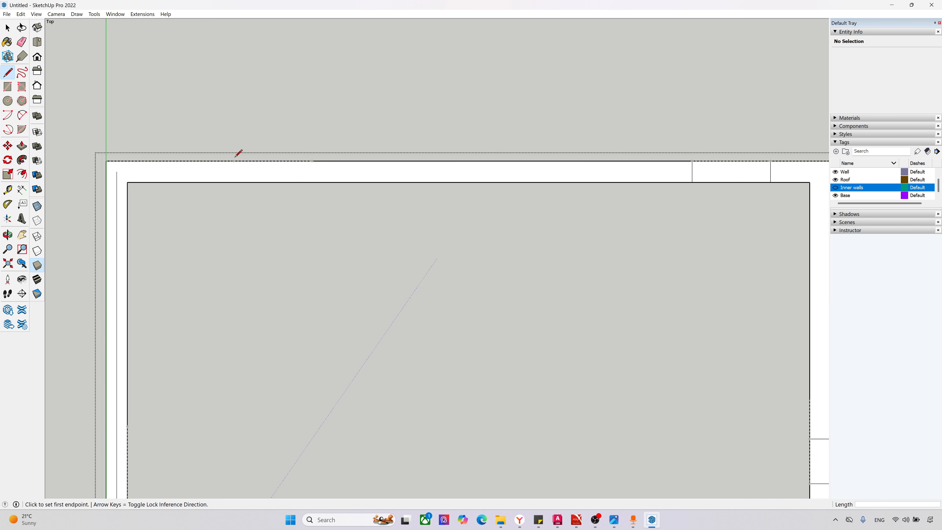
{"action": "left_click", "coordinate": [234, 160]}
{"action": "left_click", "coordinate": [233, 182]}
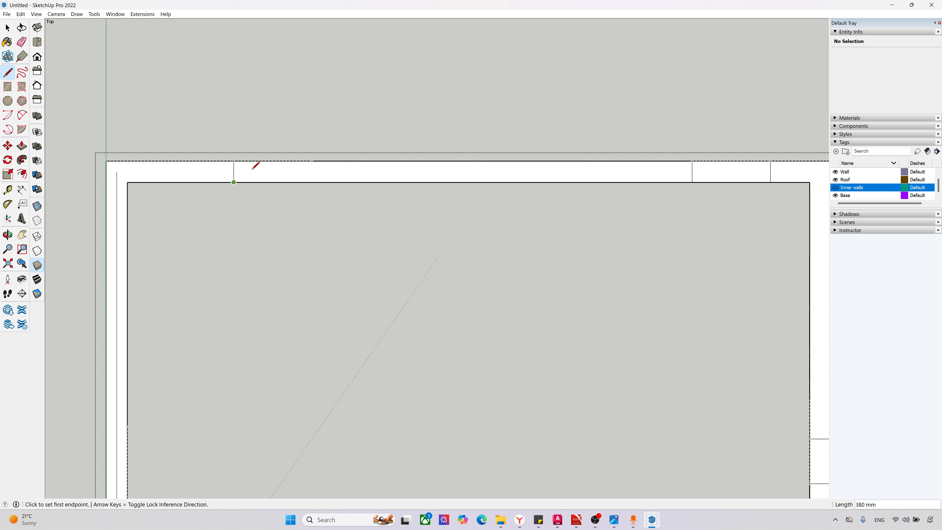
{"action": "left_click", "coordinate": [313, 161]}
{"action": "left_click", "coordinate": [313, 182]}
Step: Draw two lines across the west wall at the guide points of its northern, 2000 mm opening
{"action": "scroll", "coordinate": [319, 186], "scroll_direction": "down", "scroll_amount": 3}
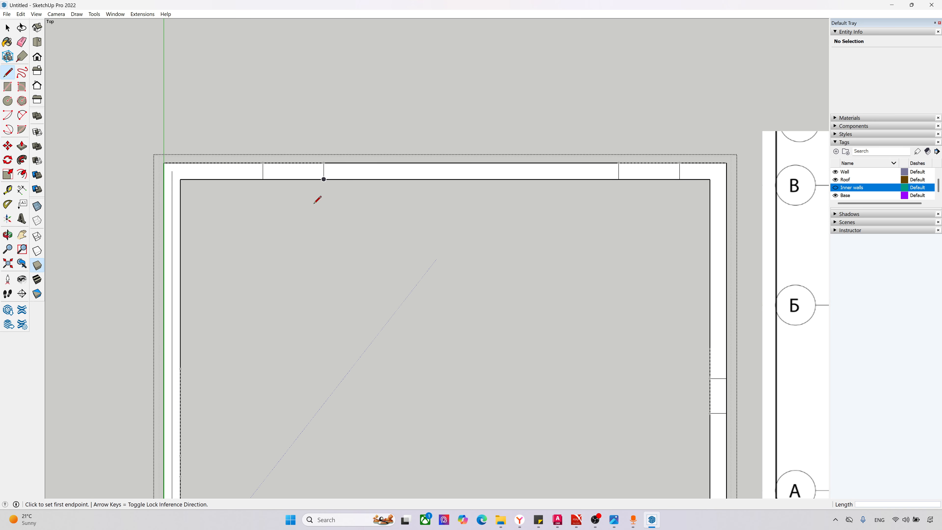
{"action": "scroll", "coordinate": [200, 351], "scroll_direction": "up", "scroll_amount": 2}
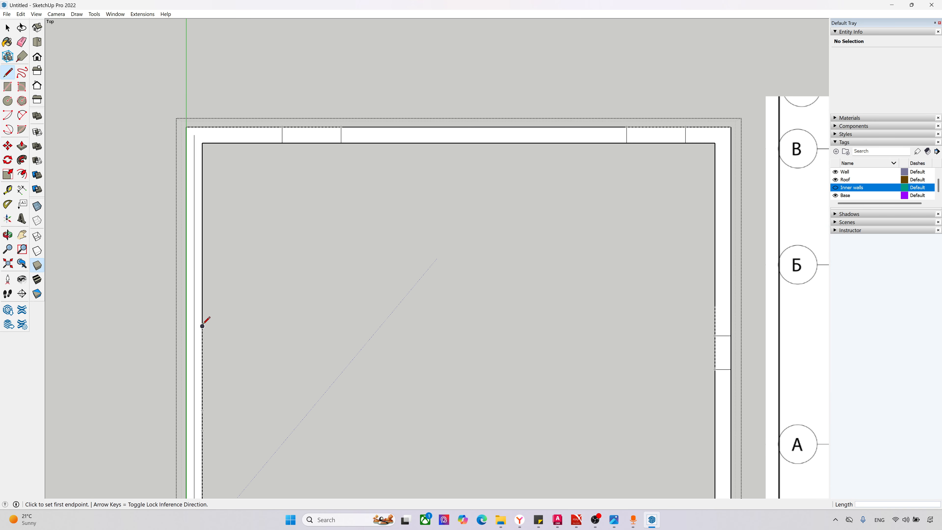
{"action": "left_click", "coordinate": [202, 326]}
{"action": "left_click", "coordinate": [186, 326]}
{"action": "scroll", "coordinate": [238, 345], "scroll_direction": "up", "scroll_amount": 3}
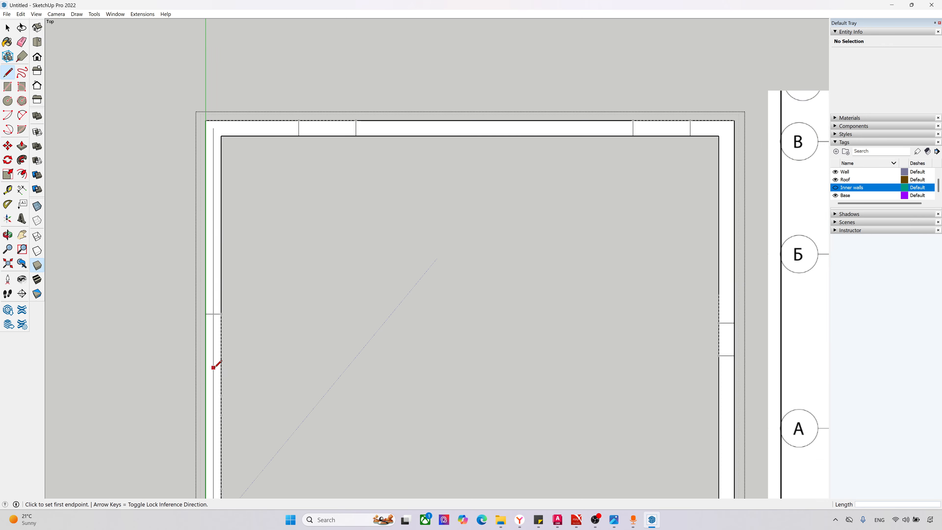
{"action": "left_click", "coordinate": [224, 407]}
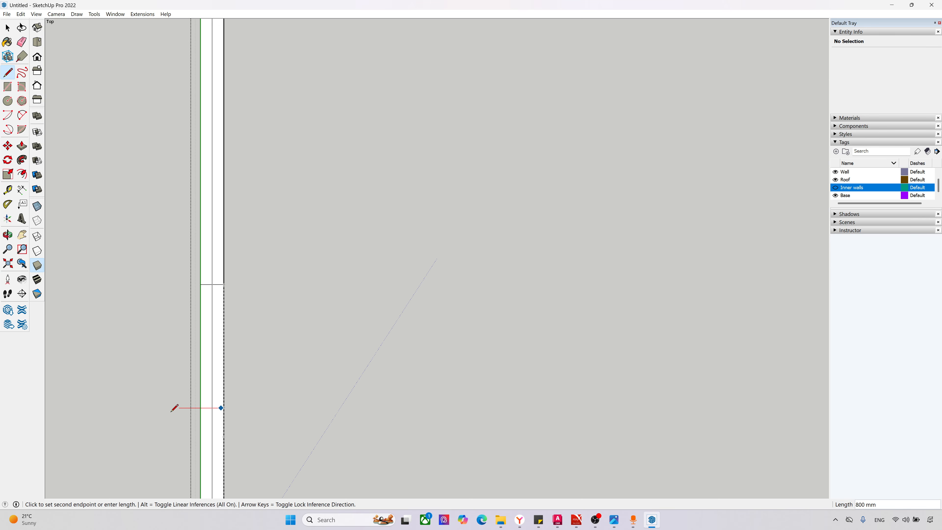
{"action": "scroll", "coordinate": [200, 408], "scroll_direction": "up", "scroll_amount": 1}
{"action": "left_click", "coordinate": [207, 409]}
{"action": "left_click", "coordinate": [238, 405]}
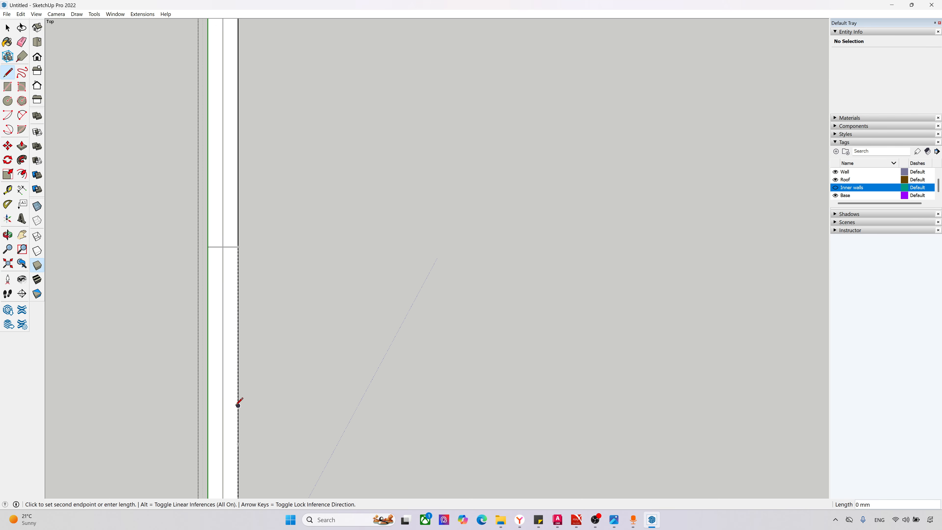
{"action": "left_click", "coordinate": [208, 406]}
Step: Draw two lines across the west wall at the guide points of its southern, 1810 mm door opening
{"action": "scroll", "coordinate": [326, 286], "scroll_direction": "down", "scroll_amount": 6}
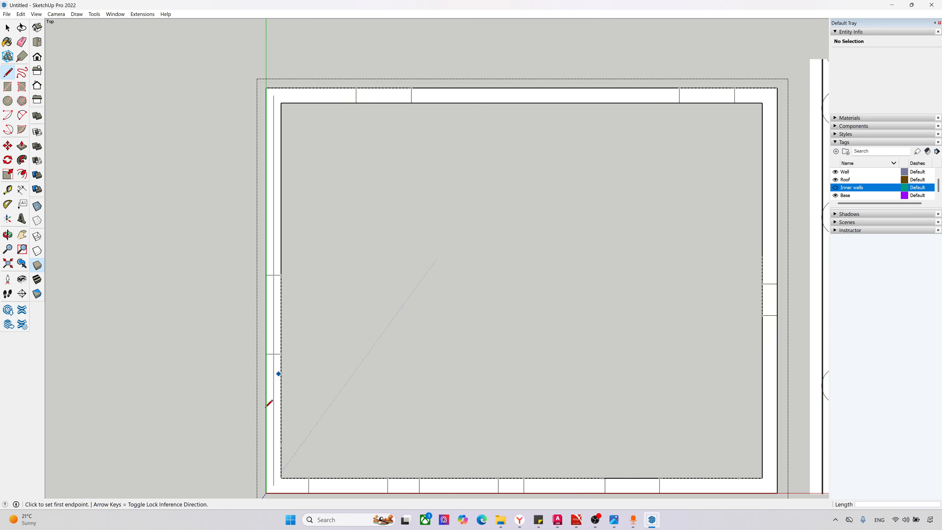
{"action": "scroll", "coordinate": [270, 404], "scroll_direction": "up", "scroll_amount": 5}
{"action": "left_click", "coordinate": [288, 357]}
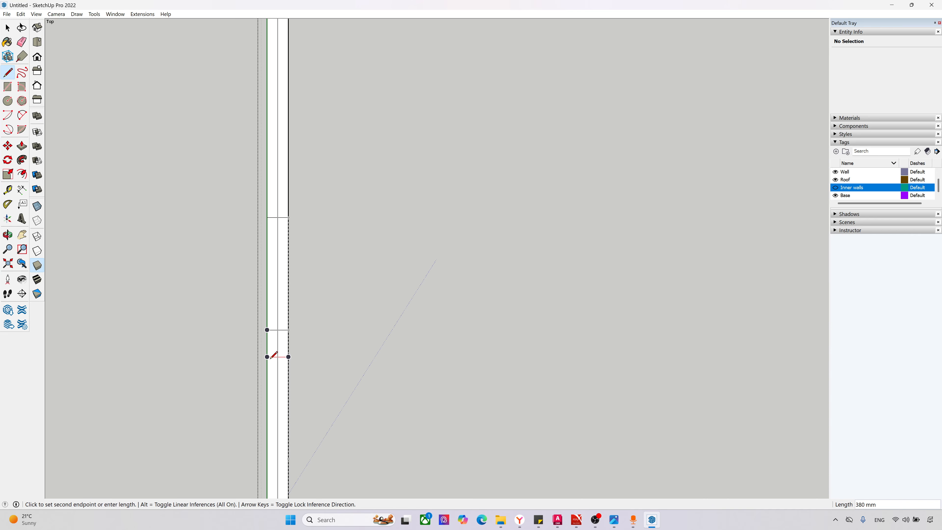
{"action": "left_click", "coordinate": [267, 357]}
{"action": "left_click", "coordinate": [289, 459]}
{"action": "left_click", "coordinate": [268, 459]}
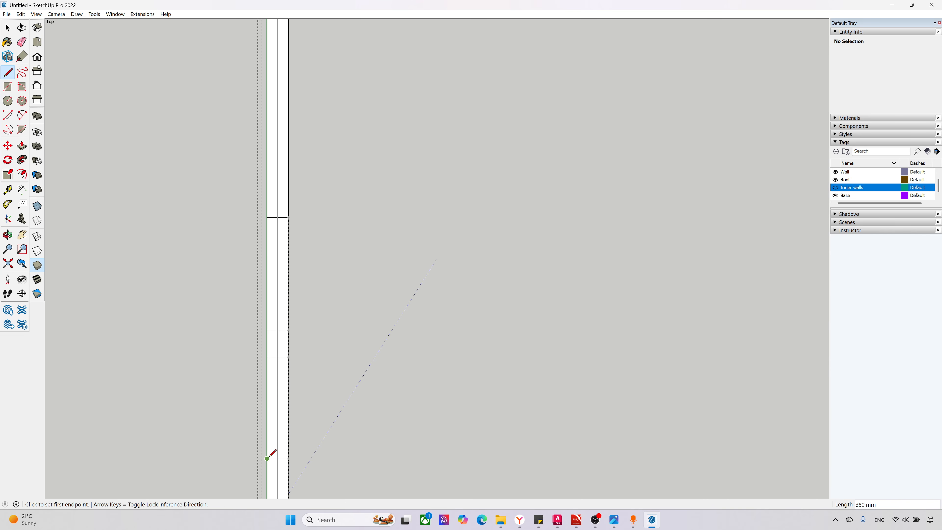
{"action": "scroll", "coordinate": [356, 324], "scroll_direction": "down", "scroll_amount": 4}
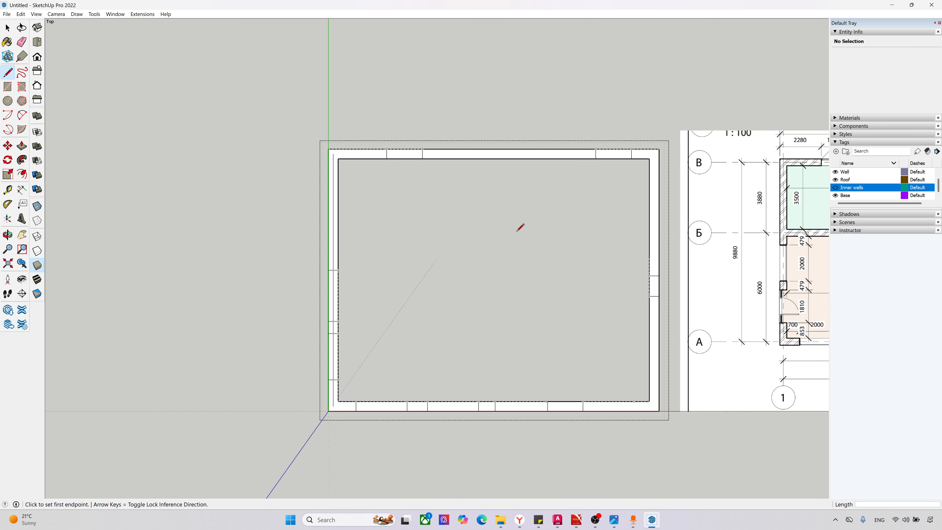
Step: Select individual faces along the west and south walls to check how the lines divide the wall outline
{"action": "key", "text": "space"}
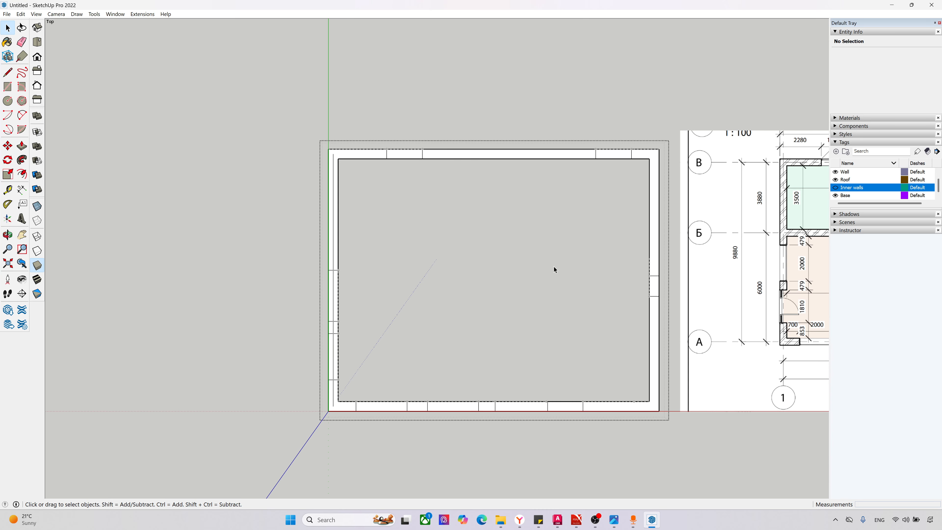
{"action": "left_click", "coordinate": [335, 227]}
{"action": "middle_click_drag", "start_coordinate": [352, 274], "coordinate": [397, 142]}
{"action": "scroll", "coordinate": [344, 362], "scroll_direction": "up", "scroll_amount": 2}
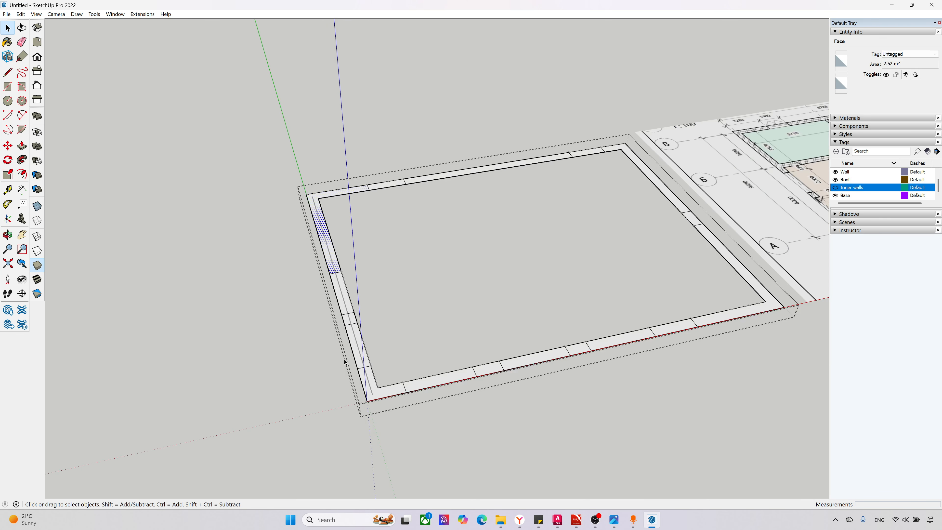
{"action": "left_click", "coordinate": [350, 317]}
{"action": "left_click", "coordinate": [365, 379]}
{"action": "left_click", "coordinate": [485, 371]}
{"action": "scroll", "coordinate": [345, 410], "scroll_direction": "down", "scroll_amount": 3}
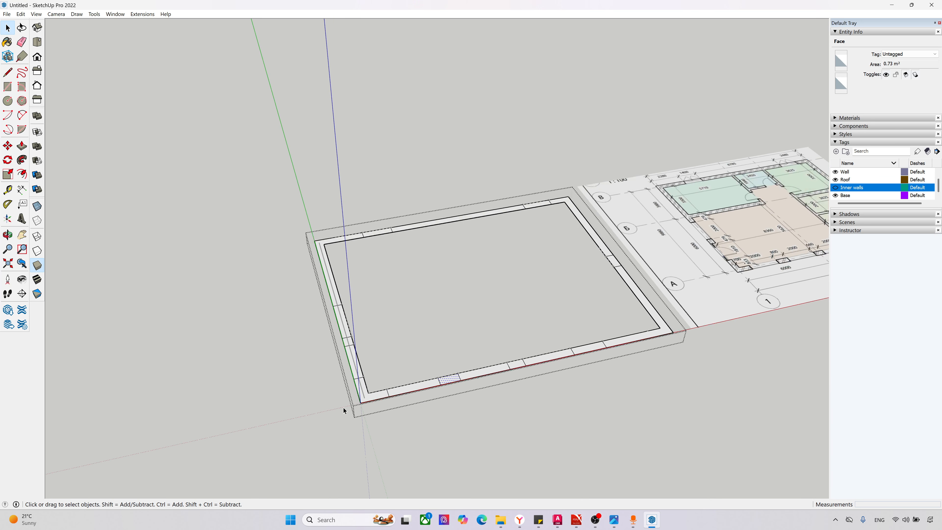
{"action": "middle_click_drag", "start_coordinate": [365, 407], "coordinate": [505, 352]}
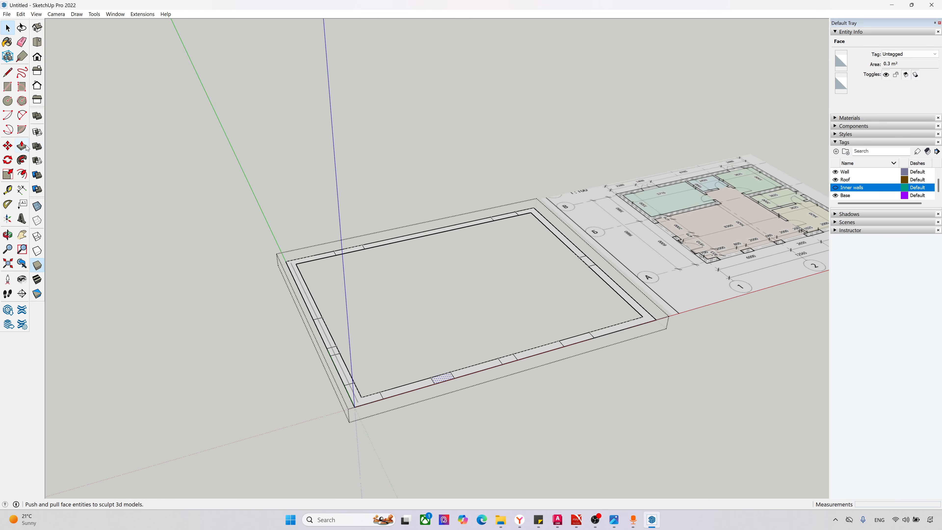
Step: Start Push/Pull on the L-shaped wall face at the house's southeast corner
{"action": "middle_click_drag", "start_coordinate": [213, 242], "coordinate": [642, 315]}
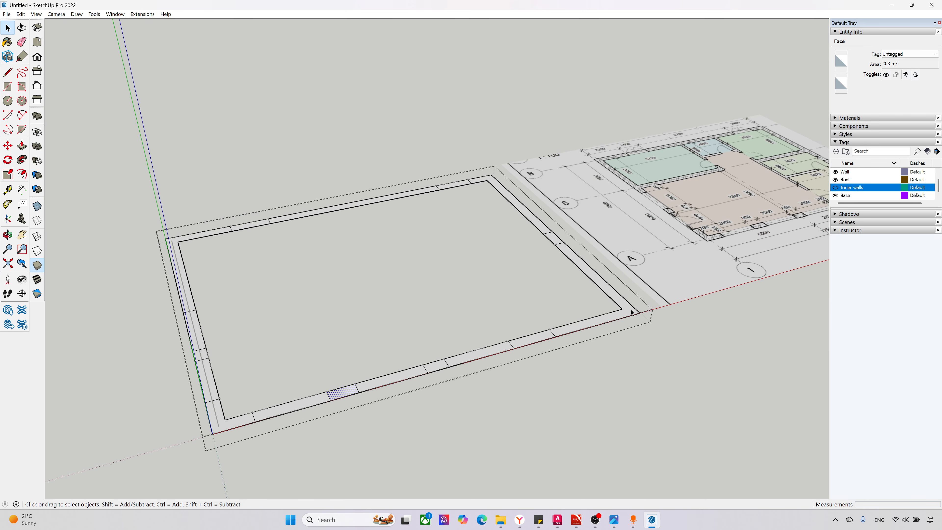
{"action": "left_click", "coordinate": [630, 307]}
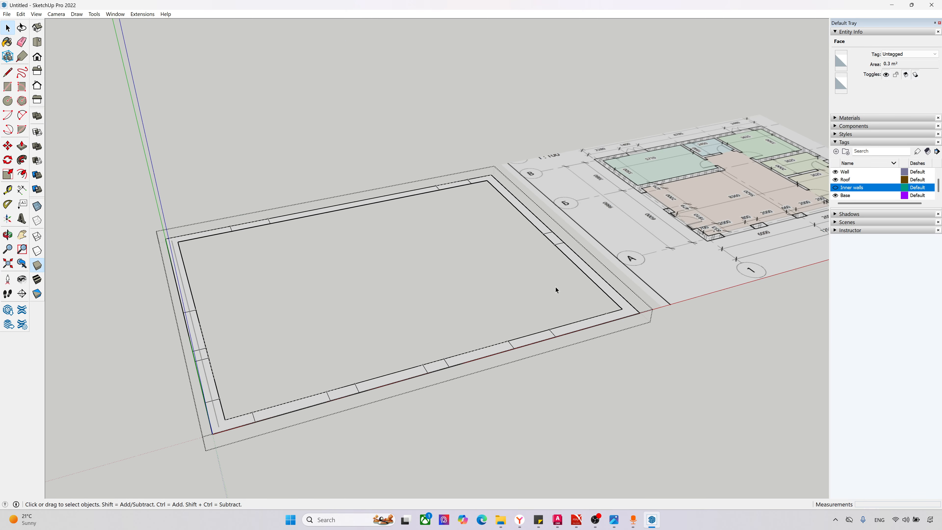
{"action": "left_click", "coordinate": [22, 146]}
{"action": "middle_click_drag", "start_coordinate": [650, 320], "coordinate": [631, 311]}
{"action": "left_click", "coordinate": [629, 307]}
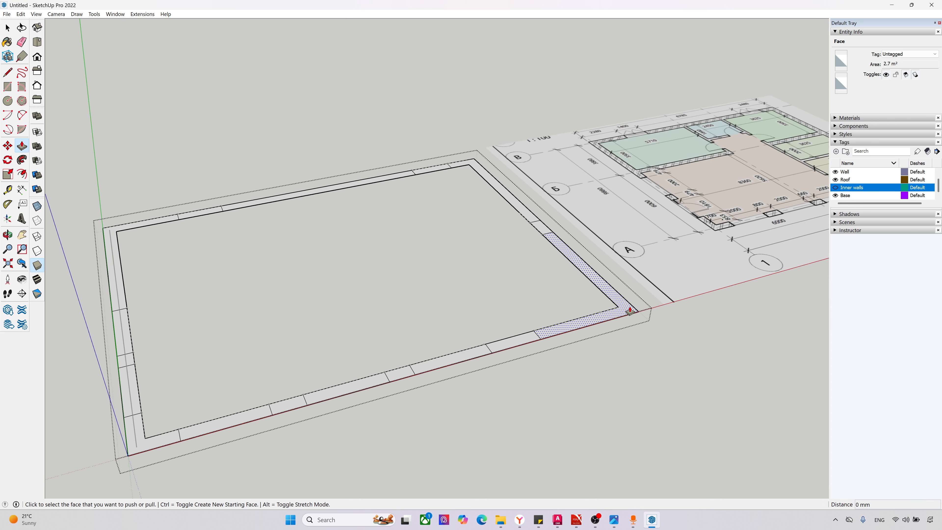
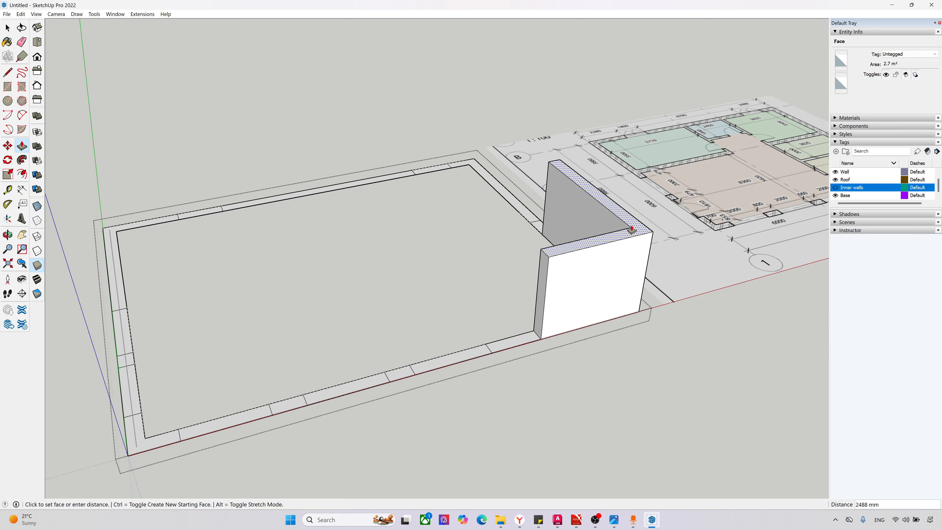
Step: Cancel the corner wall extrusion, check the wall height on the facade drawing in the PDF plan, and switch back to SketchUp
{"action": "key", "text": "Escape"}
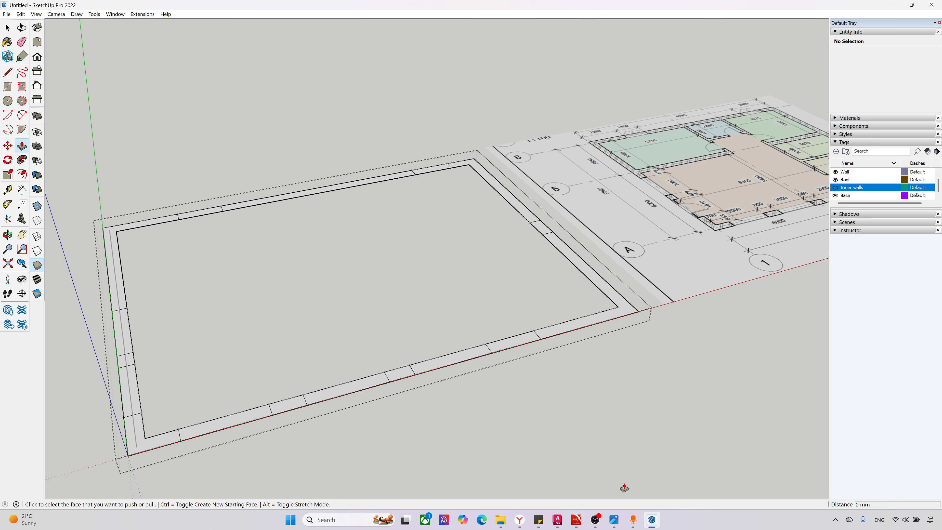
{"action": "left_click", "coordinate": [576, 520]}
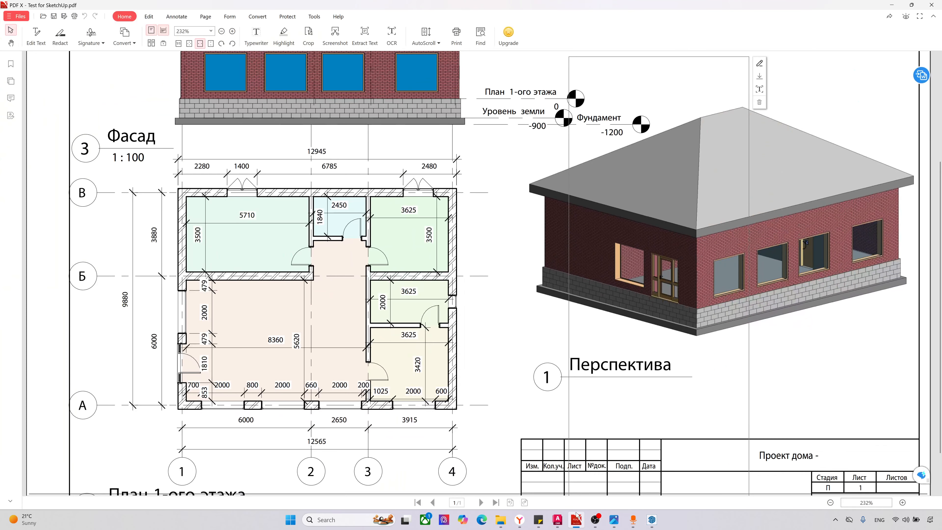
{"action": "scroll", "coordinate": [526, 160], "scroll_direction": "up", "scroll_amount": 3}
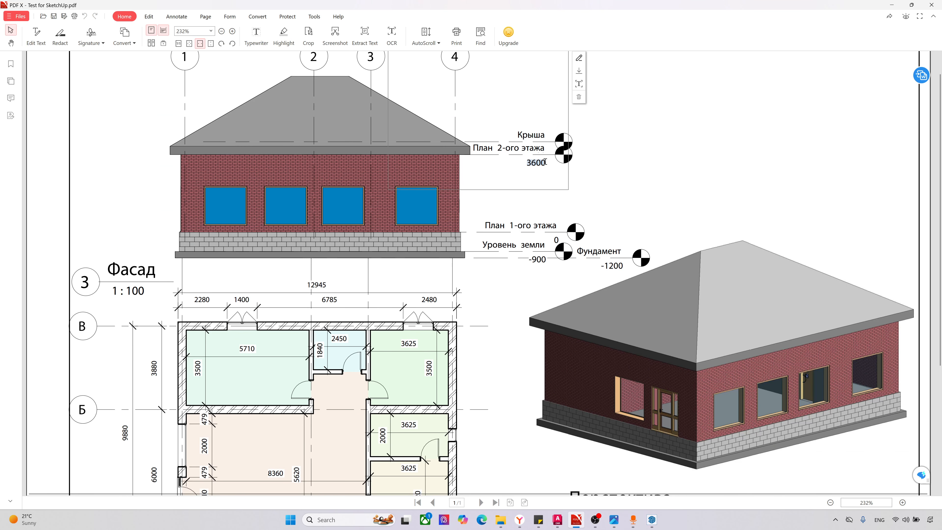
{"action": "right_click", "coordinate": [583, 205]}
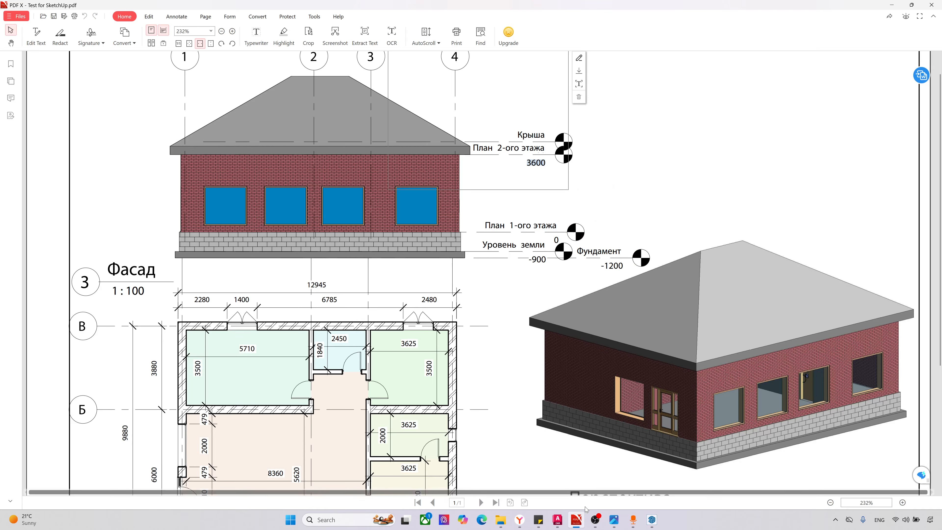
{"action": "mouse_move", "coordinate": [588, 528]}
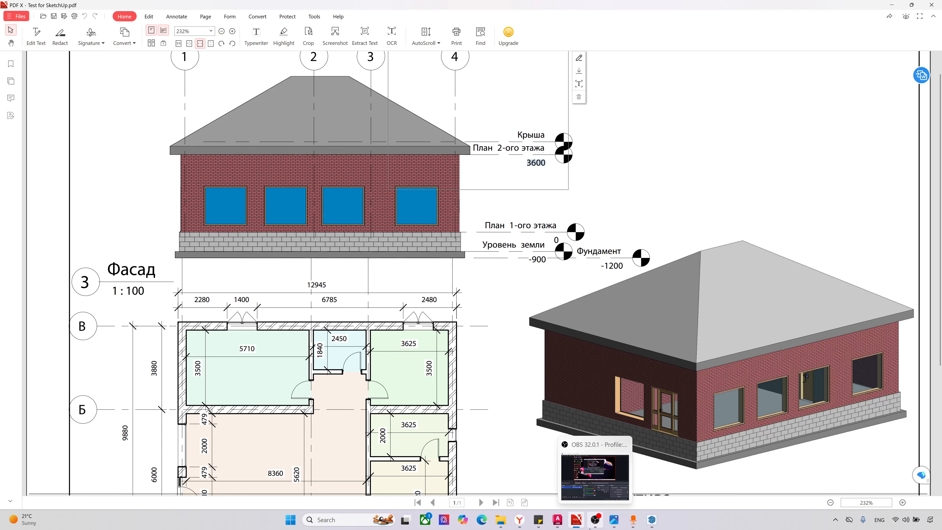
{"action": "left_click", "coordinate": [652, 520]}
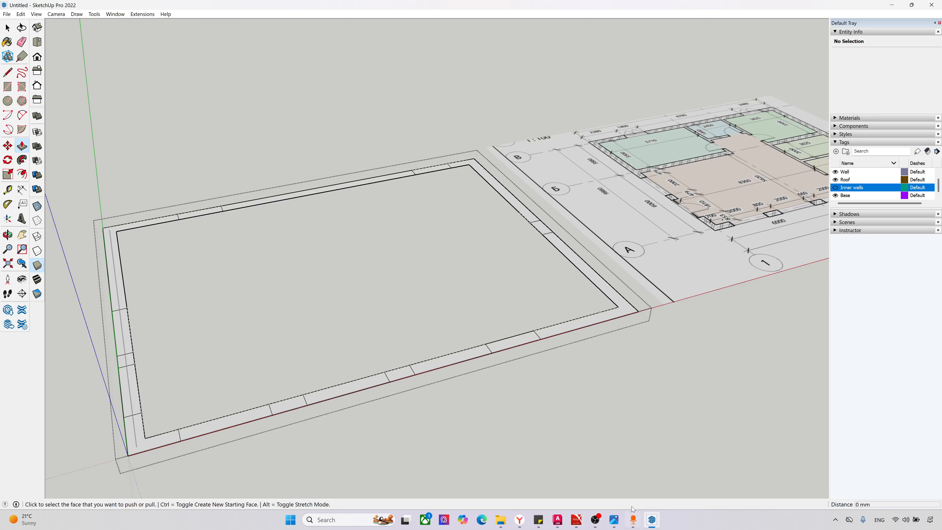
Step: Try extruding the L-shaped wall face at the southeast corner by 3600 mm
{"action": "left_click", "coordinate": [616, 313]}
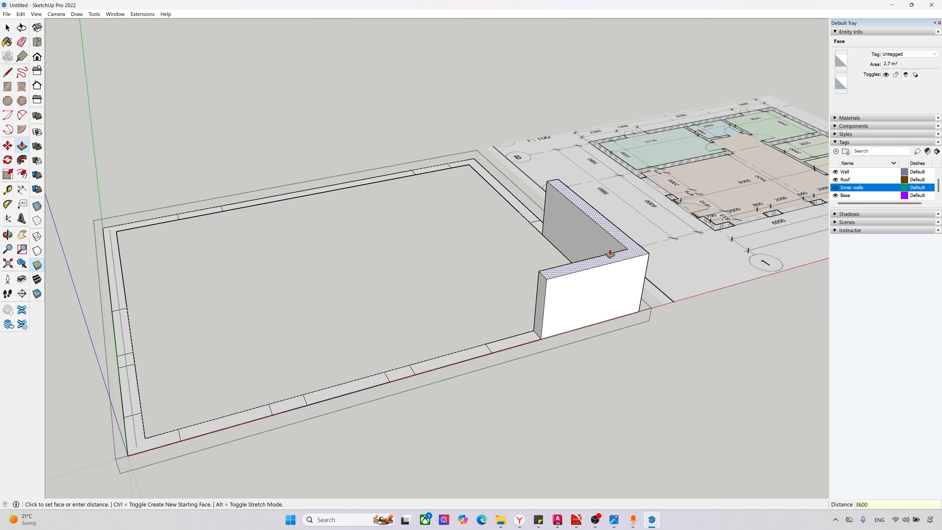
{"action": "key", "text": "Return"}
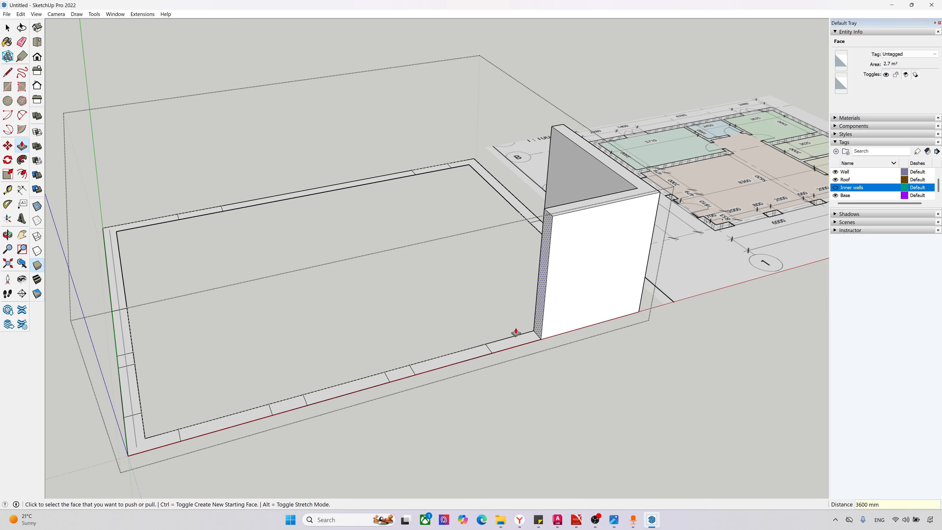
{"action": "scroll", "coordinate": [465, 358], "scroll_direction": "down", "scroll_amount": 1}
{"action": "mouse_move", "coordinate": [465, 358]}
{"action": "middle_mouse_down"}
{"action": "mouse_move", "coordinate": [535, 361]}
{"action": "mouse_move", "coordinate": [482, 471]}
{"action": "mouse_move", "coordinate": [566, 362]}
{"action": "mouse_move", "coordinate": [556, 463]}
{"action": "mouse_move", "coordinate": [486, 459]}
{"action": "mouse_move", "coordinate": [467, 386]}
{"action": "mouse_move", "coordinate": [484, 371]}
{"action": "middle_mouse_up"}
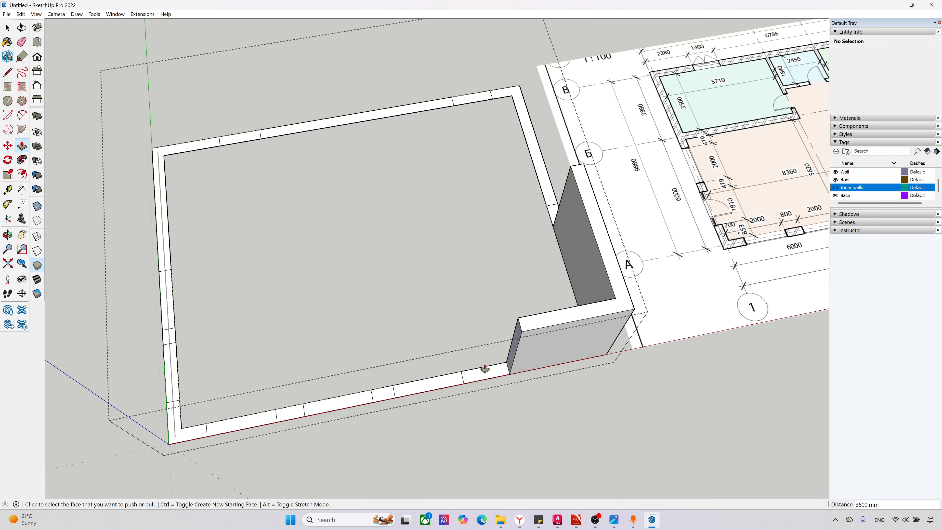
{"action": "scroll", "coordinate": [414, 385], "scroll_direction": "down", "scroll_amount": 5}
{"action": "middle_click_drag", "start_coordinate": [438, 410], "coordinate": [471, 396]}
{"action": "key", "text": "p"}
{"action": "scroll", "coordinate": [513, 358], "scroll_direction": "up", "scroll_amount": 3}
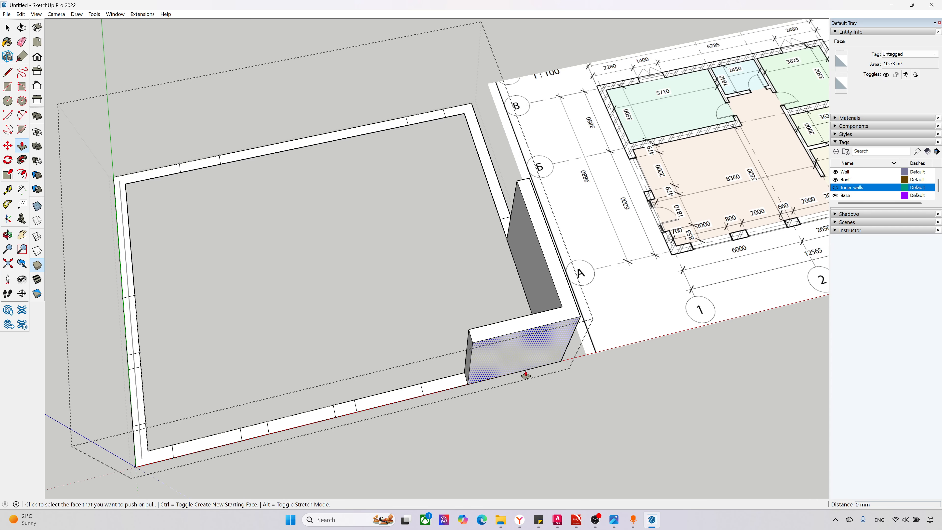
Step: Undo the extrusion of the southeast corner wall and return to the top view of the flat wall outline
{"action": "key", "text": "ctrl+z"}
{"action": "scroll", "coordinate": [531, 382], "scroll_direction": "up", "scroll_amount": 2}
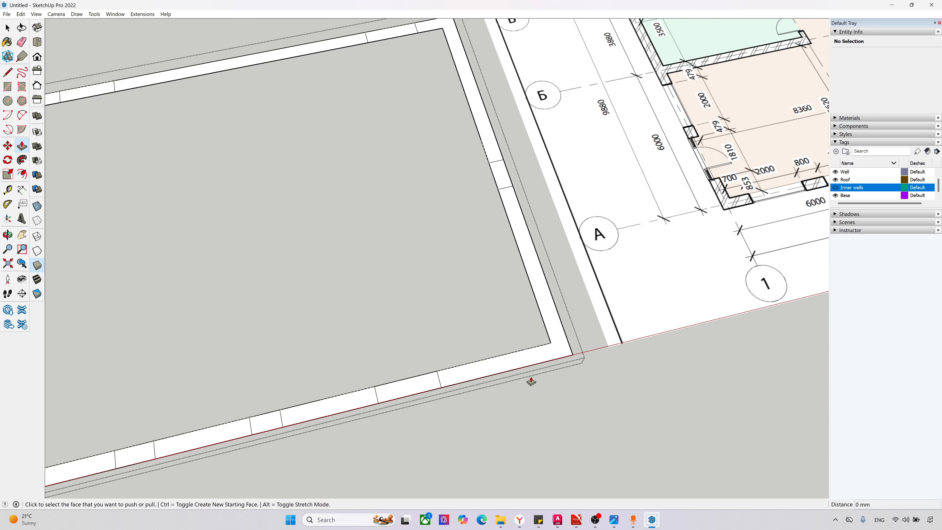
{"action": "key", "text": "ctrl+z"}
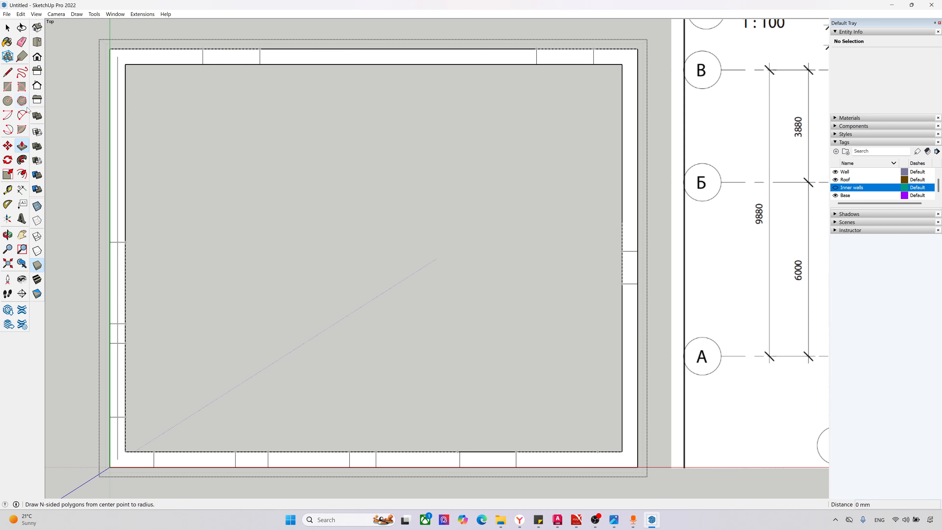
Step: Draw a line across the south wall at the eastern end of its easternmost window opening
{"action": "left_click", "coordinate": [7, 72]}
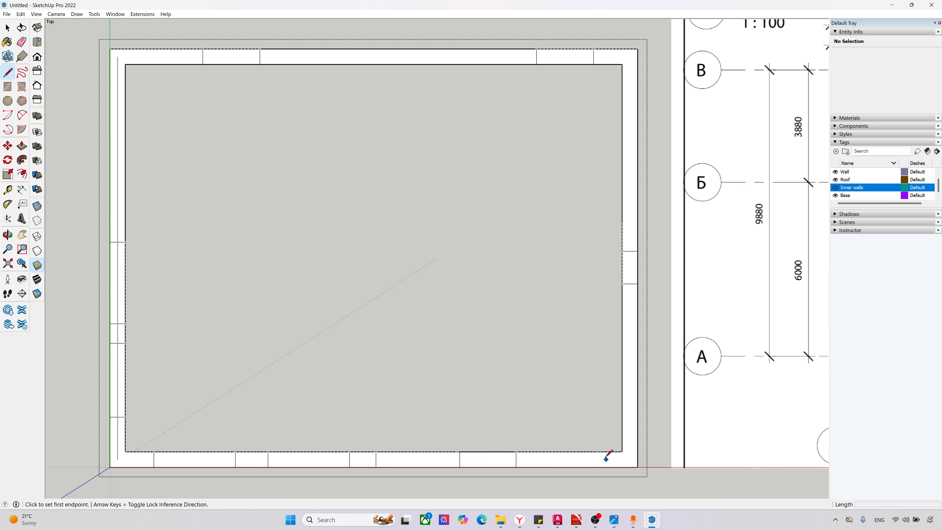
{"action": "left_click", "coordinate": [597, 451]}
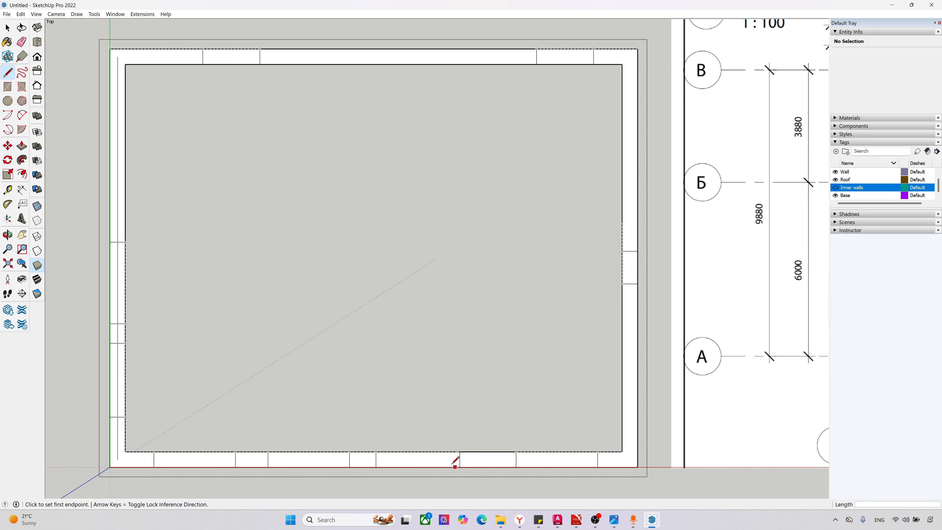
{"action": "middle_click_drag", "start_coordinate": [454, 459], "coordinate": [612, 185]}
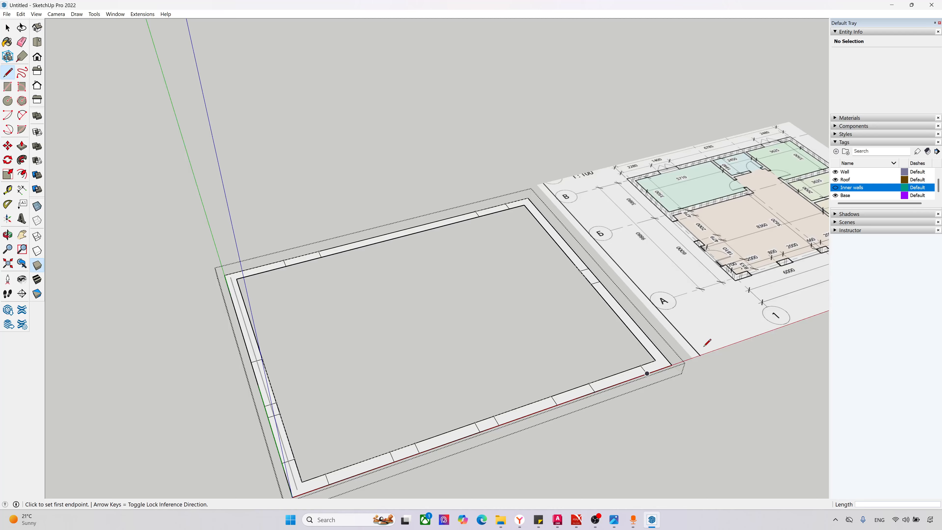
Step: Extrude the shortened L-shaped wall face at the southeast corner by 3600 mm
{"action": "scroll", "coordinate": [708, 341], "scroll_direction": "up", "scroll_amount": 3}
{"action": "key", "text": "p"}
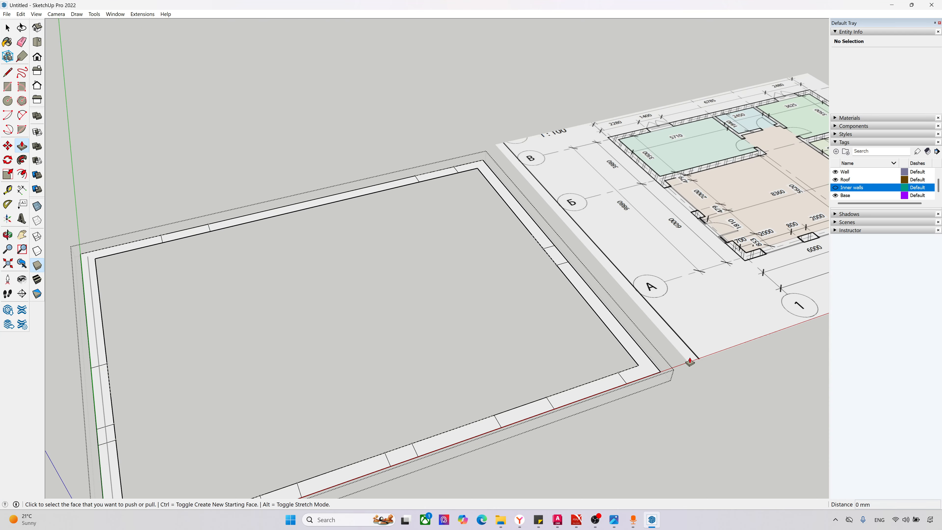
{"action": "left_click", "coordinate": [646, 365]}
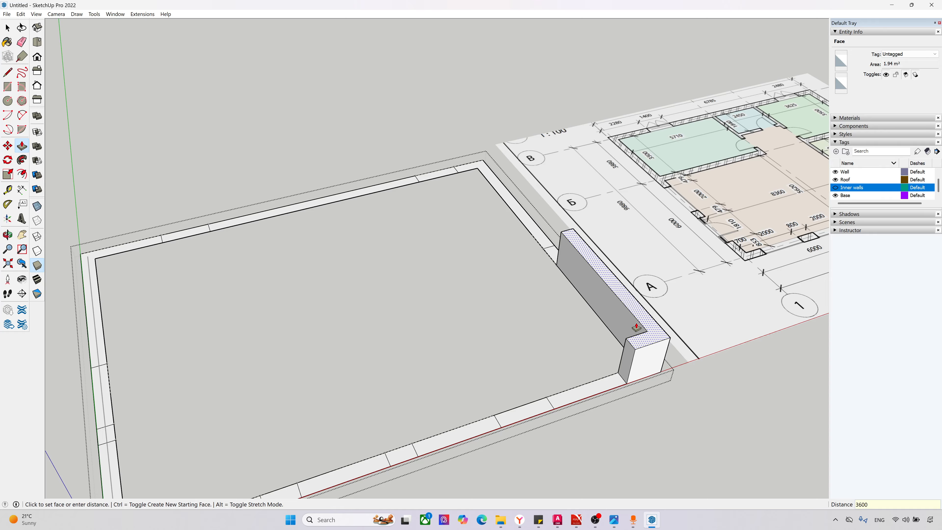
{"action": "type", "text": "3600"}
{"action": "key", "text": "Return"}
Step: Extrude the three pier faces between the south wall's openings to the same 3600 mm height as the corner wall
{"action": "left_click", "coordinate": [529, 411]}
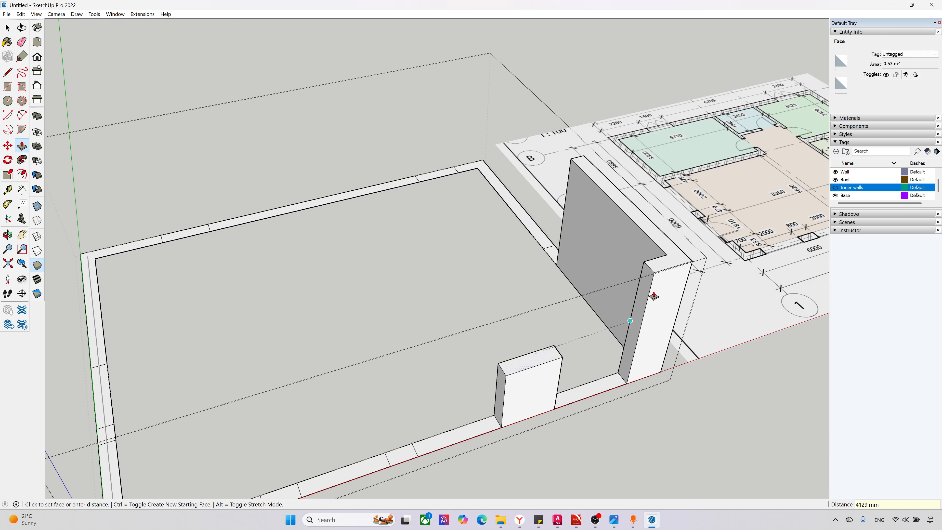
{"action": "left_click", "coordinate": [651, 272]}
{"action": "scroll", "coordinate": [556, 282], "scroll_direction": "down", "scroll_amount": 3}
{"action": "scroll", "coordinate": [451, 393], "scroll_direction": "up", "scroll_amount": 2}
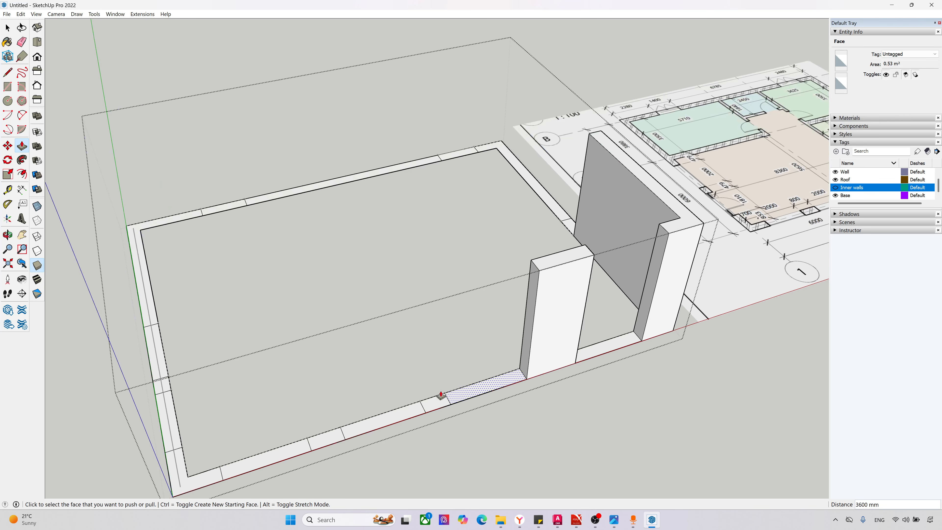
{"action": "left_click", "coordinate": [432, 402]}
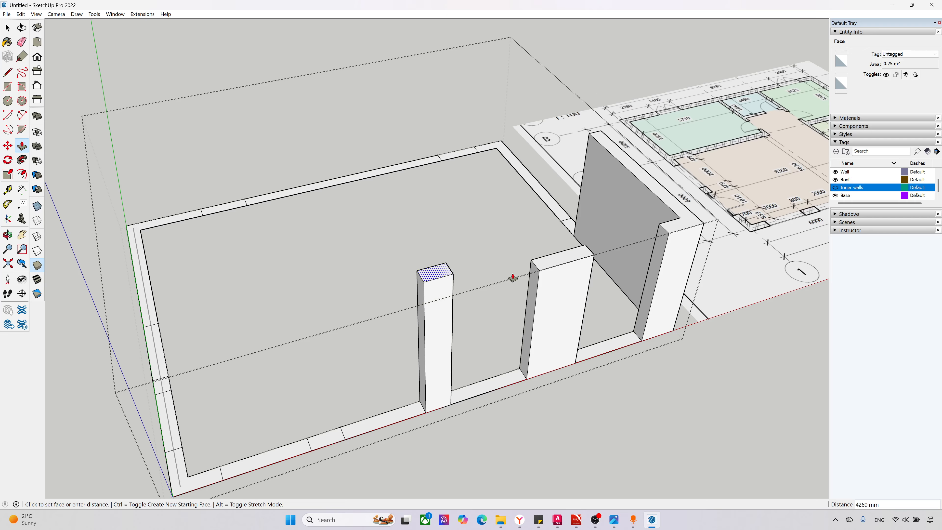
{"action": "left_click", "coordinate": [529, 260]}
{"action": "left_click", "coordinate": [320, 441]}
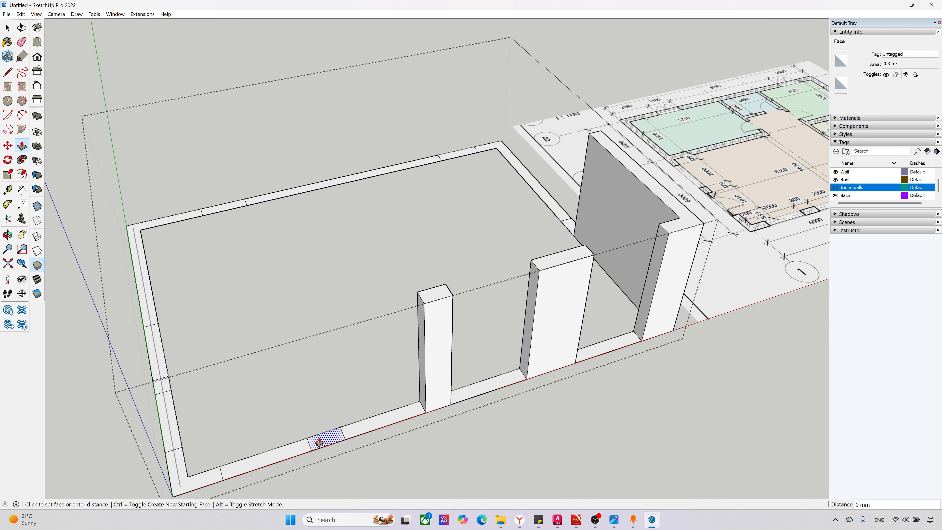
{"action": "left_click", "coordinate": [419, 296]}
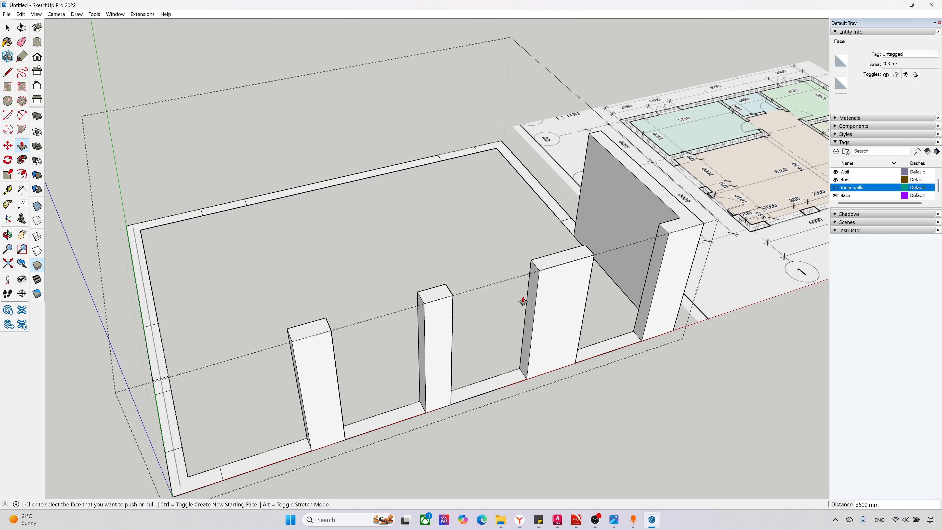
Step: Extrude the L-shaped wall face at the southwest corner to the height of the neighbouring piers
{"action": "scroll", "coordinate": [523, 301], "scroll_direction": "down", "scroll_amount": 2}
{"action": "scroll", "coordinate": [362, 406], "scroll_direction": "up", "scroll_amount": 1}
{"action": "left_click", "coordinate": [256, 453]}
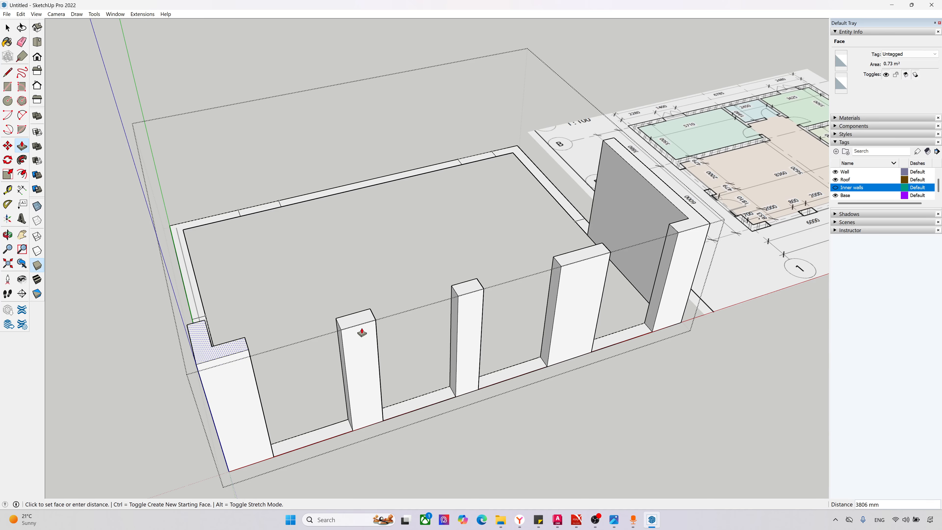
{"action": "left_click", "coordinate": [336, 318]}
Step: Extrude the west wall's pier and the L-shaped northwest corner face to the 3600 mm wall height
{"action": "middle_click_drag", "start_coordinate": [311, 332], "coordinate": [387, 391]}
{"action": "left_click", "coordinate": [336, 432]}
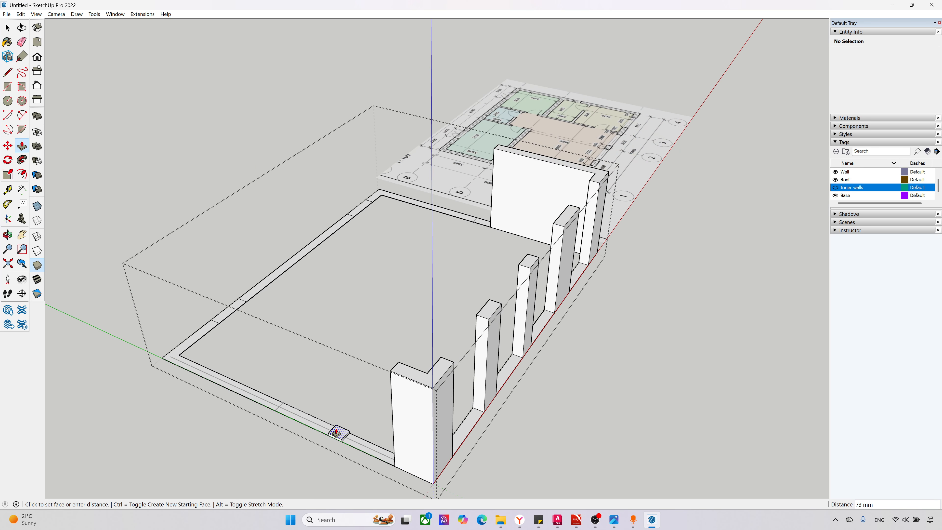
{"action": "left_click", "coordinate": [398, 364]}
{"action": "left_click", "coordinate": [265, 401]}
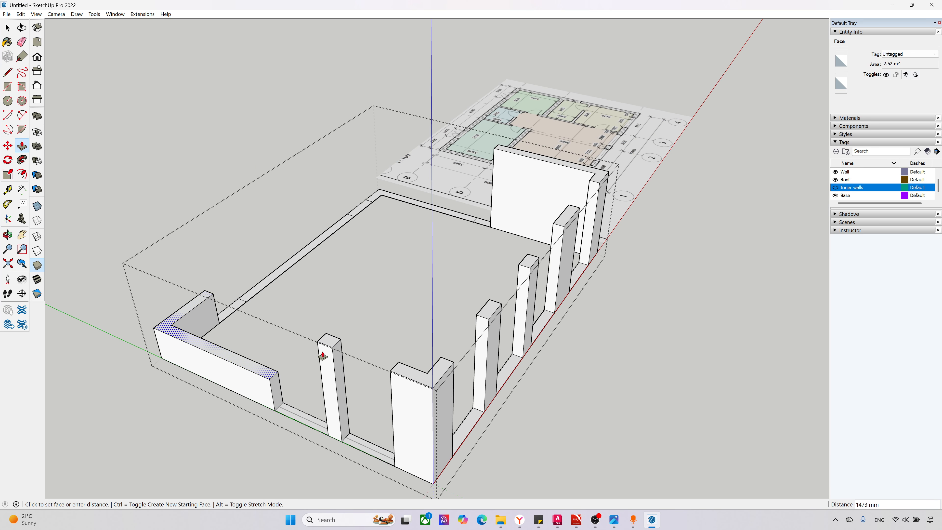
{"action": "left_click", "coordinate": [325, 341]}
Step: Extrude the north wall's long middle segment and the L-shaped northeast corner face to the 3600 mm wall height
{"action": "middle_click_drag", "start_coordinate": [301, 293], "coordinate": [242, 283]}
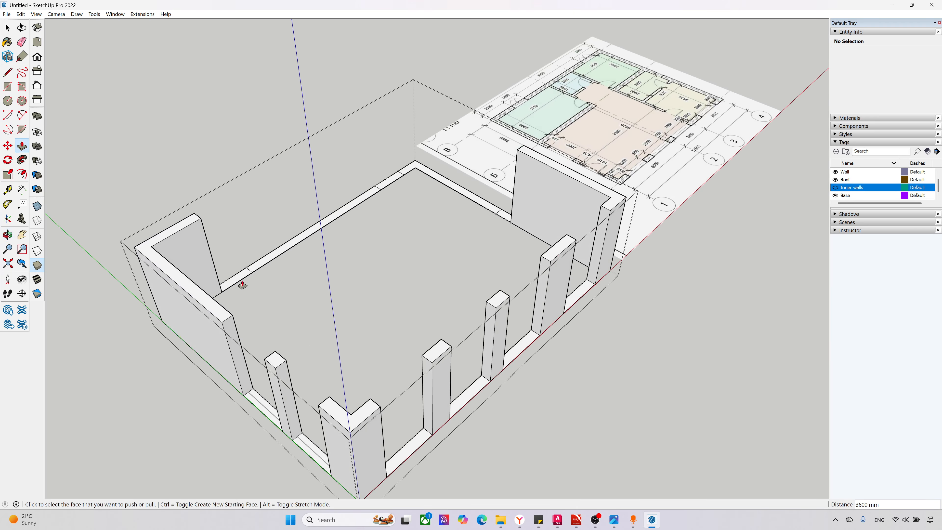
{"action": "left_click", "coordinate": [261, 265]}
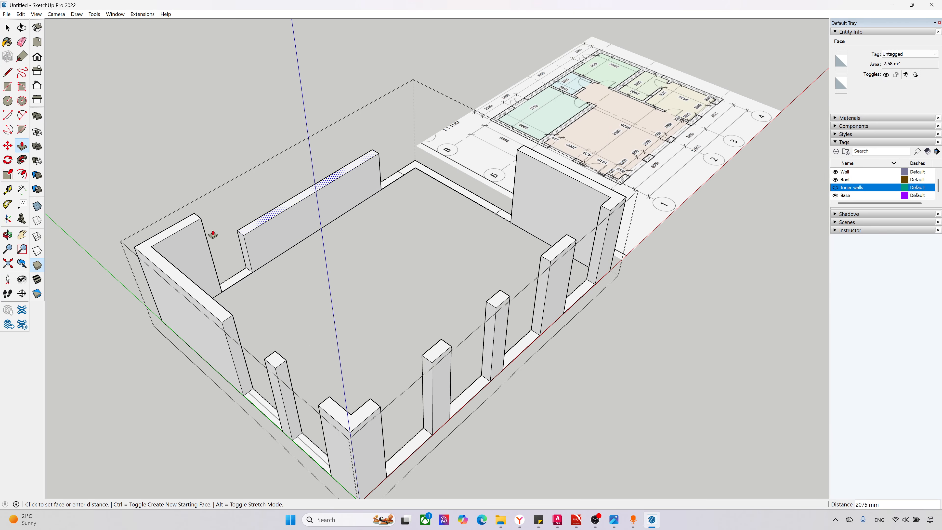
{"action": "left_click", "coordinate": [201, 220]}
{"action": "left_click", "coordinate": [404, 173]}
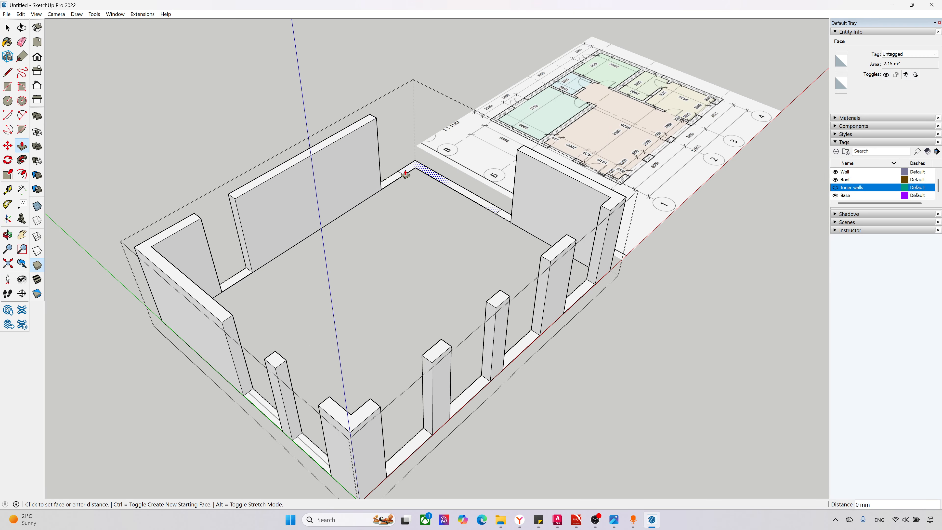
{"action": "left_click", "coordinate": [373, 126]}
Step: Capture a screenshot area over the extruded walls and mark a freehand red height line across the south wall, labelled 2,7 m
{"action": "middle_click_drag", "start_coordinate": [406, 303], "coordinate": [372, 217]}
{"action": "scroll", "coordinate": [550, 276], "scroll_direction": "up", "scroll_amount": 3}
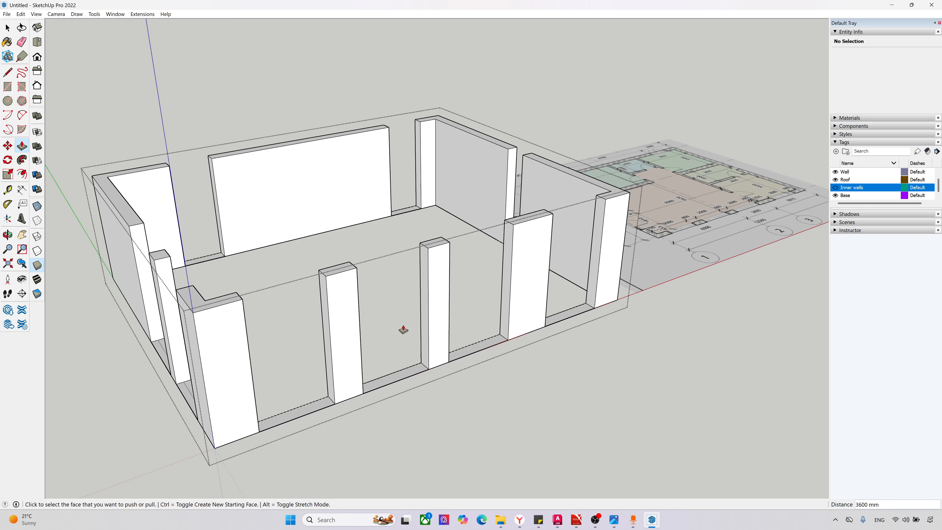
{"action": "scroll", "coordinate": [404, 330], "scroll_direction": "down", "scroll_amount": 1}
{"action": "scroll", "coordinate": [469, 331], "scroll_direction": "down", "scroll_amount": 1}
{"action": "scroll", "coordinate": [640, 232], "scroll_direction": "up", "scroll_amount": 1}
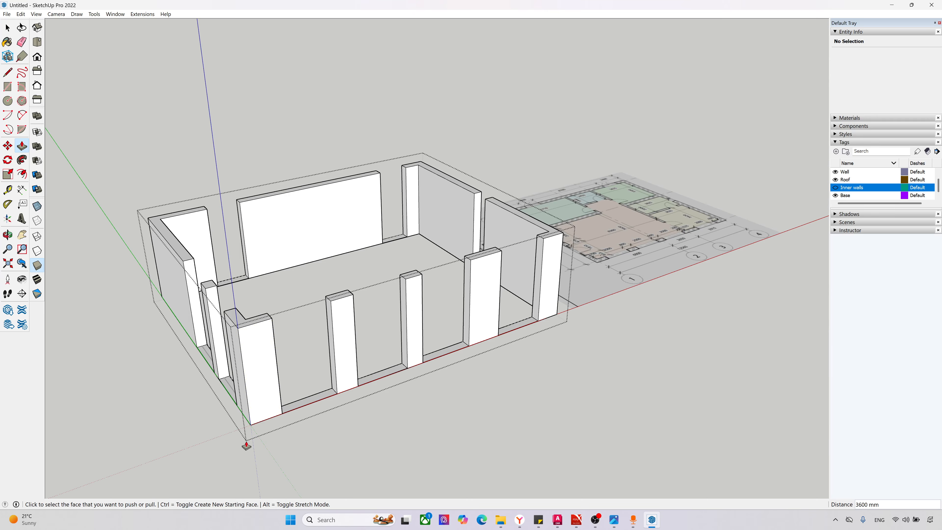
{"action": "scroll", "coordinate": [247, 446], "scroll_direction": "up", "scroll_amount": 1}
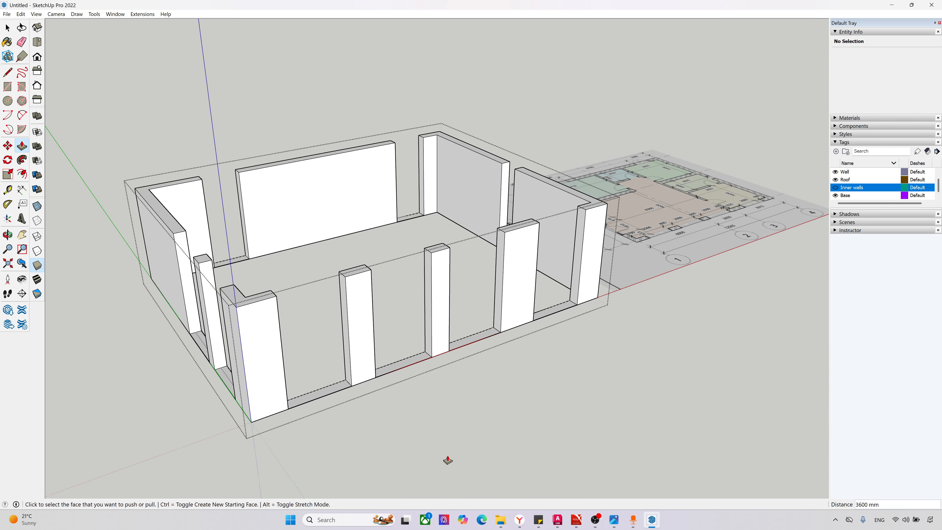
{"action": "key", "text": "Print"}
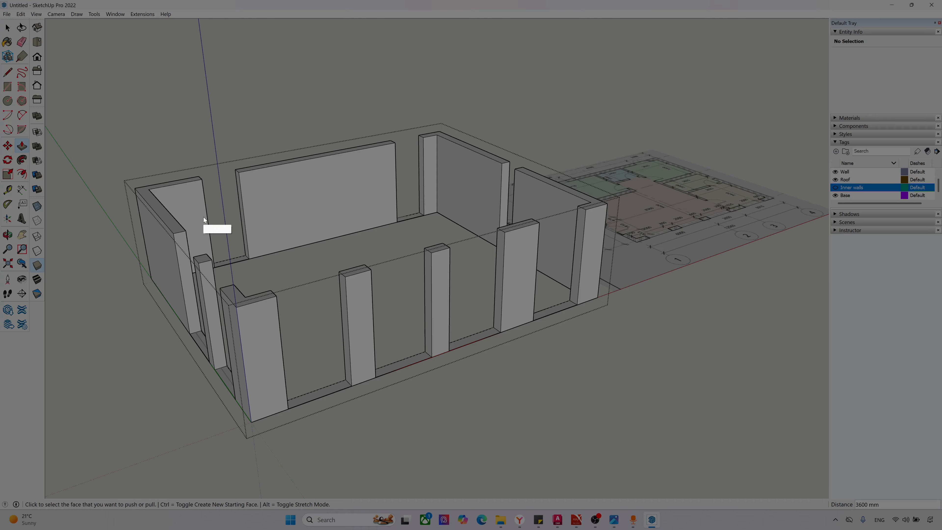
{"action": "left_click_drag", "start_coordinate": [168, 169], "coordinate": [763, 477]}
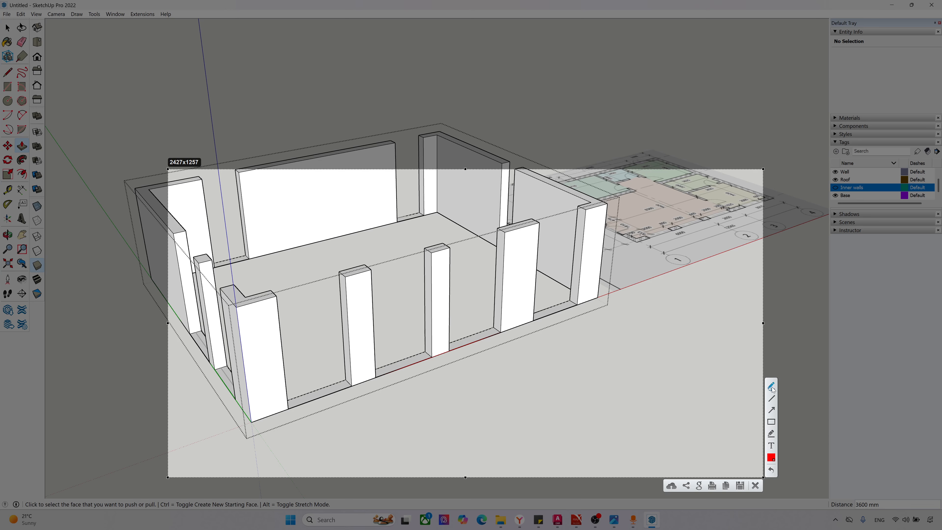
{"action": "left_click_drag", "start_coordinate": [253, 423], "coordinate": [251, 409]}
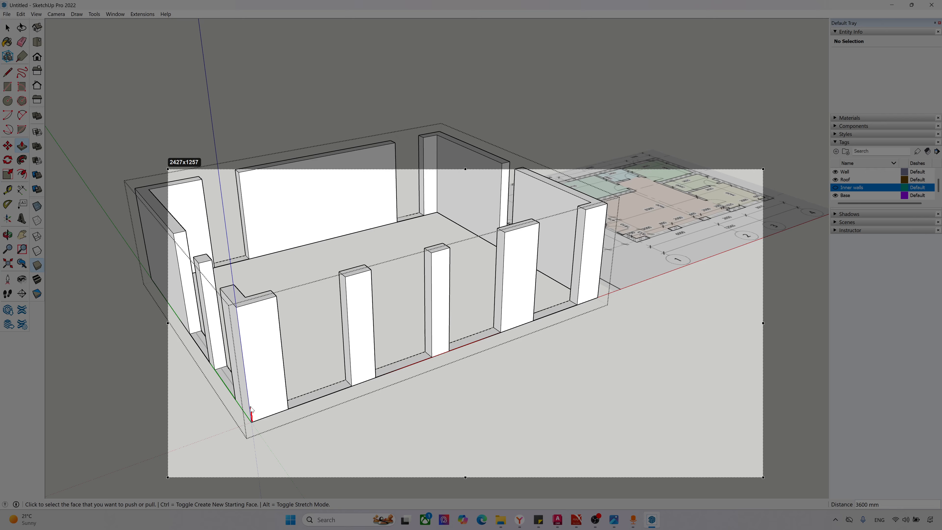
{"action": "mouse_move", "coordinate": [242, 337]}
{"action": "left_mouse_down"}
{"action": "mouse_move", "coordinate": [193, 338]}
{"action": "mouse_move", "coordinate": [201, 356]}
{"action": "mouse_move", "coordinate": [222, 353]}
{"action": "mouse_move", "coordinate": [297, 307]}
{"action": "mouse_move", "coordinate": [627, 236]}
{"action": "left_mouse_up"}
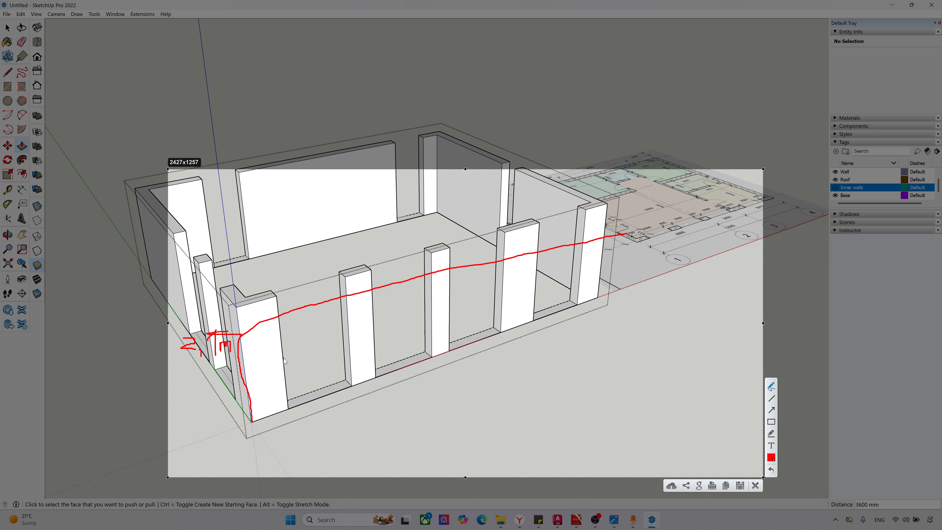
Step: Mark a second freehand line low across the south wall, label the heights 600 m and 1,5 m, and close the capture
{"action": "mouse_move", "coordinate": [291, 412]}
{"action": "left_mouse_down"}
{"action": "mouse_move", "coordinate": [285, 376]}
{"action": "mouse_move", "coordinate": [644, 251]}
{"action": "left_mouse_up"}
{"action": "mouse_move", "coordinate": [297, 387]}
{"action": "left_mouse_down"}
{"action": "mouse_move", "coordinate": [303, 401]}
{"action": "mouse_move", "coordinate": [308, 386]}
{"action": "mouse_move", "coordinate": [314, 403]}
{"action": "mouse_move", "coordinate": [317, 391]}
{"action": "mouse_move", "coordinate": [343, 399]}
{"action": "left_mouse_up"}
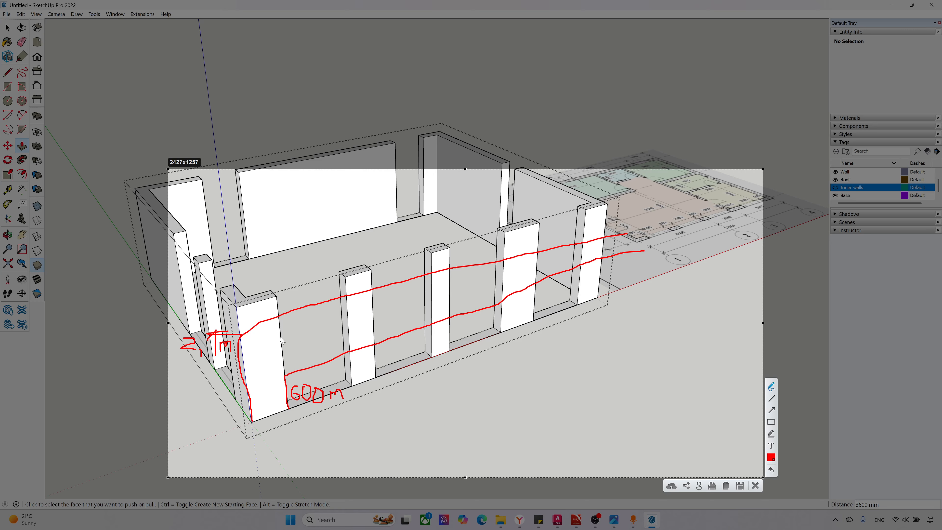
{"action": "left_click_drag", "start_coordinate": [278, 316], "coordinate": [278, 318]}
{"action": "mouse_move", "coordinate": [284, 370]}
{"action": "left_mouse_down"}
{"action": "mouse_move", "coordinate": [260, 377]}
{"action": "mouse_move", "coordinate": [292, 378]}
{"action": "left_mouse_up"}
{"action": "mouse_move", "coordinate": [281, 315]}
{"action": "left_mouse_down"}
{"action": "mouse_move", "coordinate": [242, 336]}
{"action": "mouse_move", "coordinate": [255, 365]}
{"action": "mouse_move", "coordinate": [261, 356]}
{"action": "mouse_move", "coordinate": [256, 362]}
{"action": "left_mouse_up"}
{"action": "left_click_drag", "start_coordinate": [262, 344], "coordinate": [267, 342]}
{"action": "left_click_drag", "start_coordinate": [273, 352], "coordinate": [282, 365]}
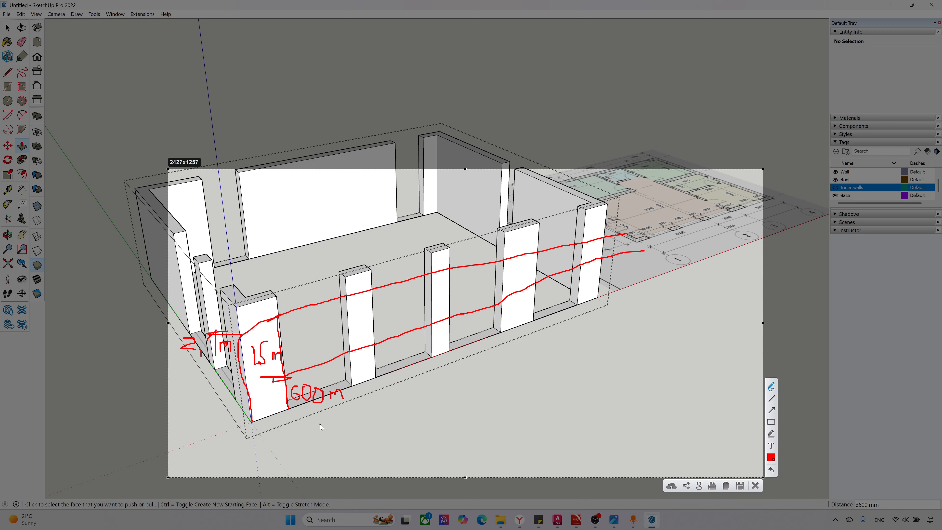
{"action": "key", "text": "Escape"}
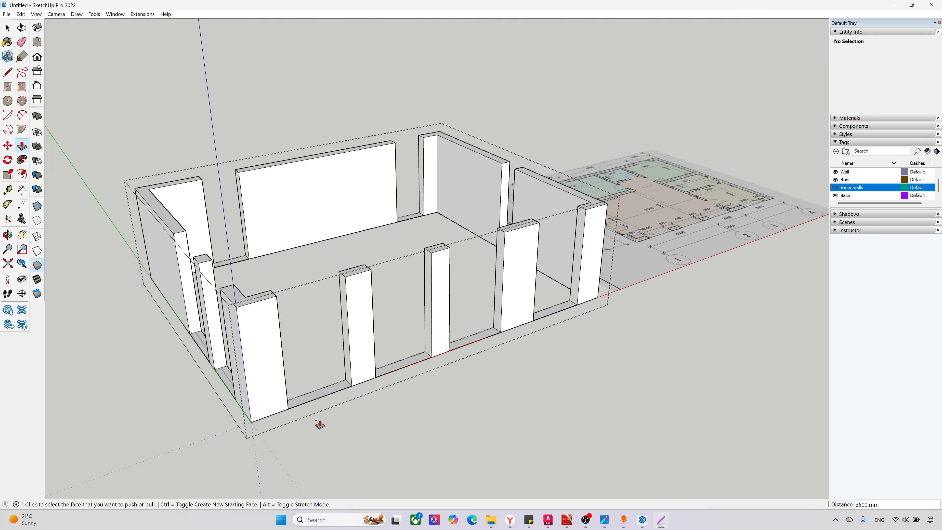
Step: Place Tape Measure guide points on the southwest corner's vertical edge at 600 mm above the base and 1500 mm above that
{"action": "left_click", "coordinate": [8, 191]}
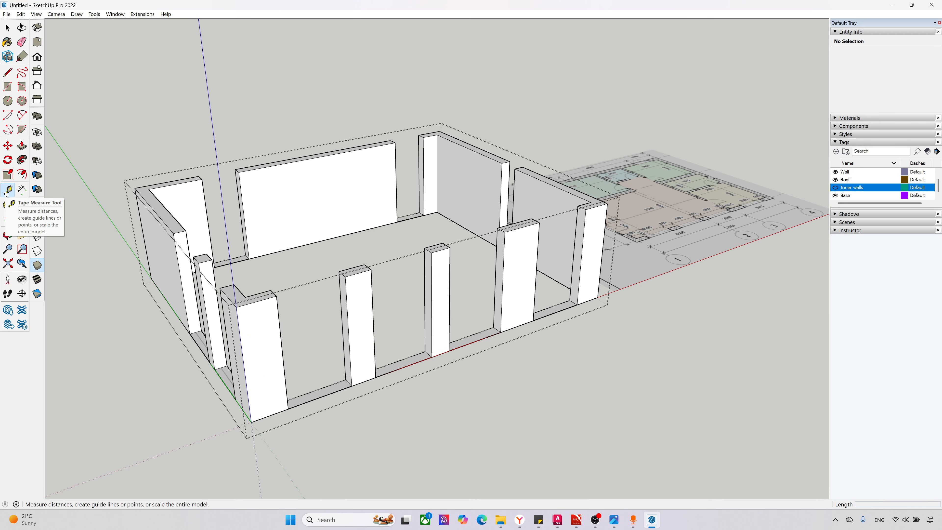
{"action": "scroll", "coordinate": [254, 429], "scroll_direction": "up", "scroll_amount": 2}
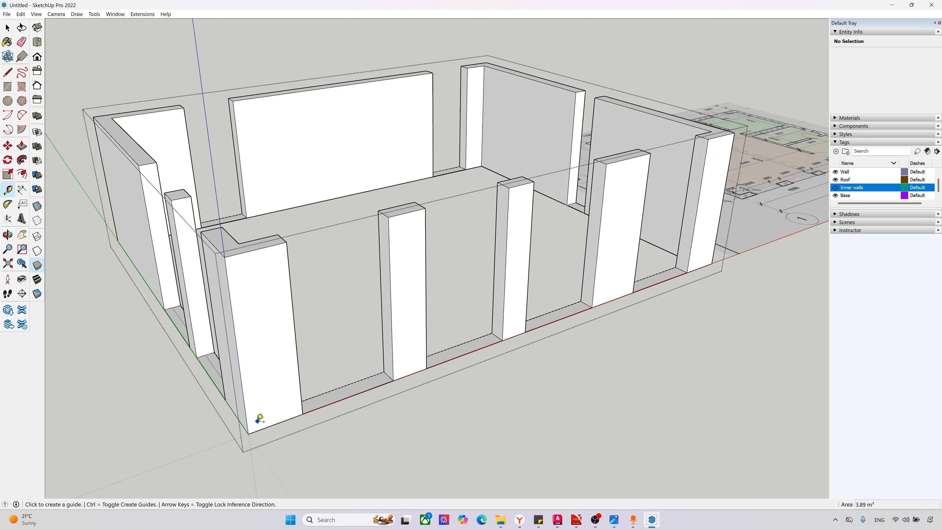
{"action": "left_click", "coordinate": [250, 433]}
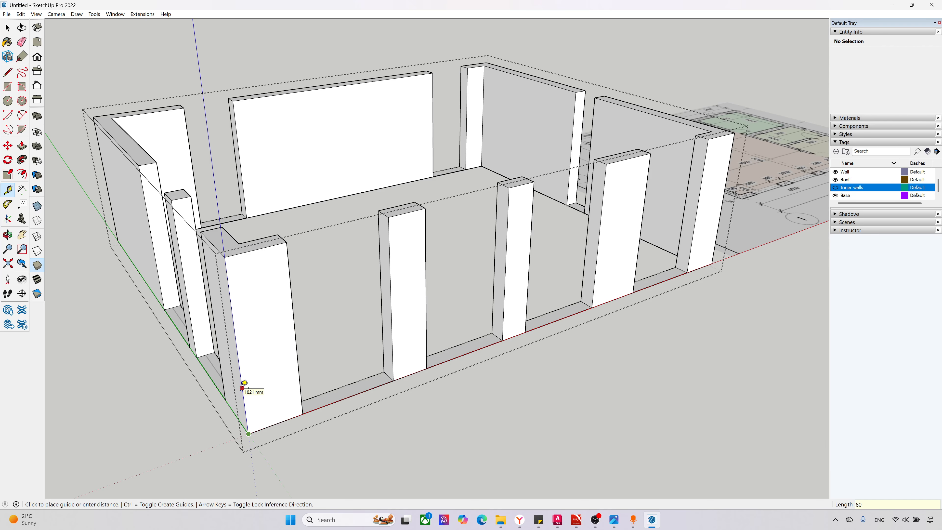
{"action": "key", "text": "Return"}
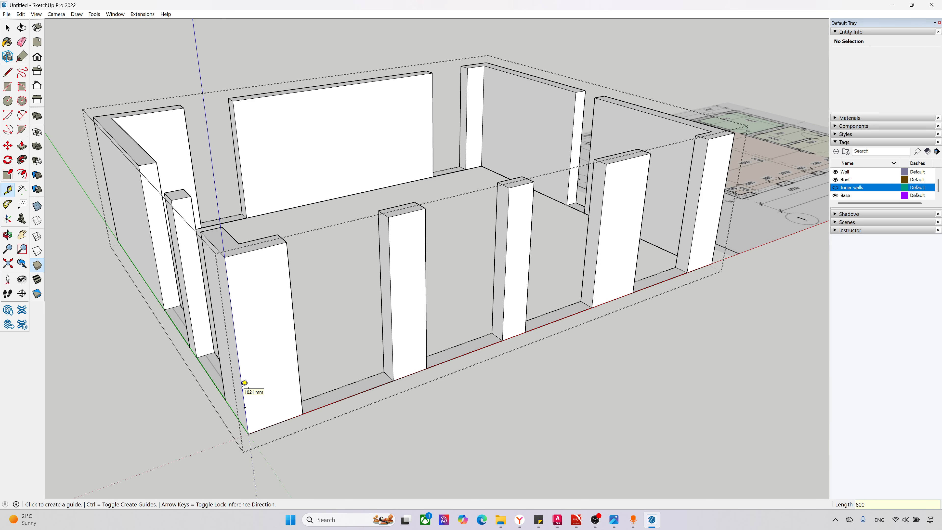
{"action": "left_click", "coordinate": [245, 407]}
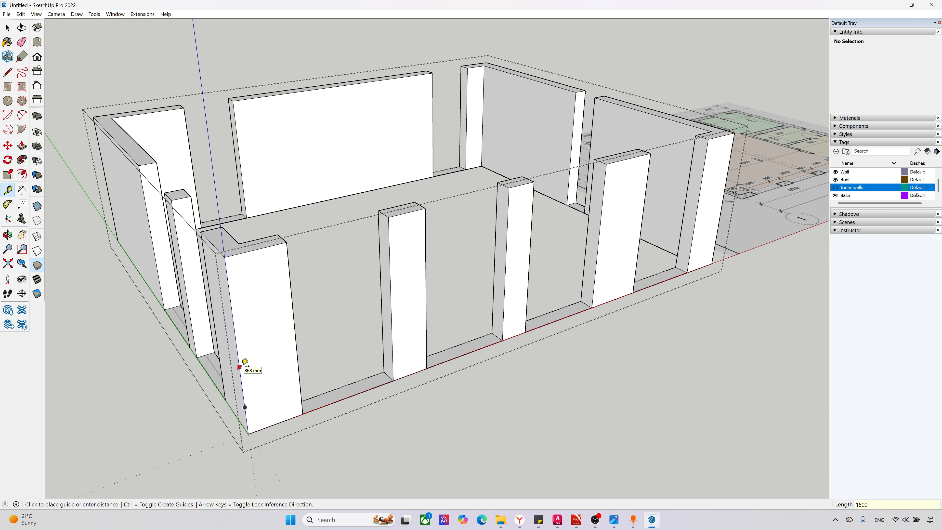
{"action": "key", "text": "Return"}
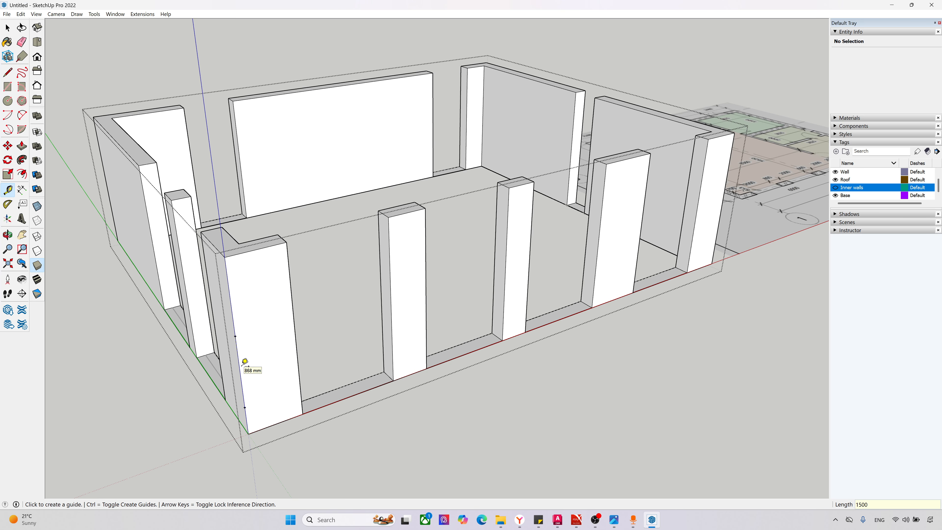
Step: Lay horizontal guide lines through both corner marks along the south and west walls
{"action": "left_click", "coordinate": [235, 336]}
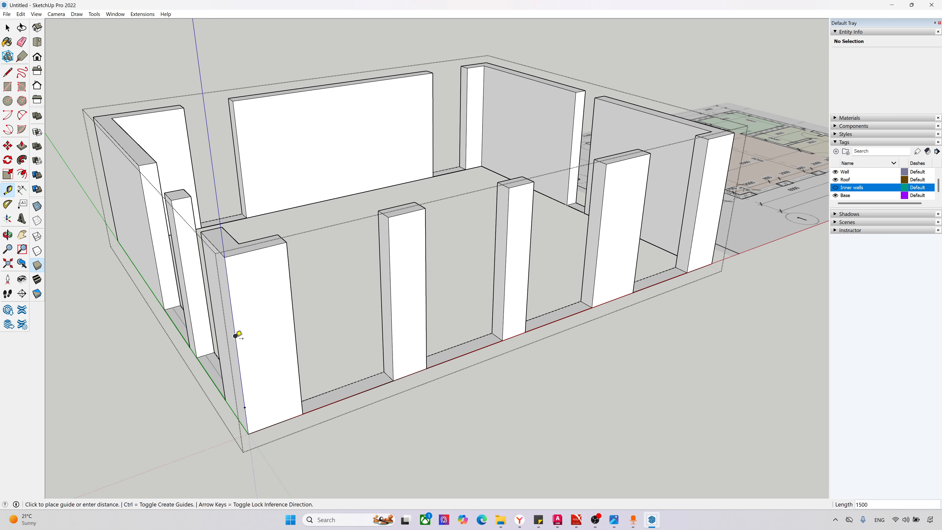
{"action": "left_click", "coordinate": [294, 318]}
{"action": "middle_click_drag", "start_coordinate": [287, 412], "coordinate": [389, 406]}
{"action": "scroll", "coordinate": [389, 406], "scroll_direction": "down", "scroll_amount": 2}
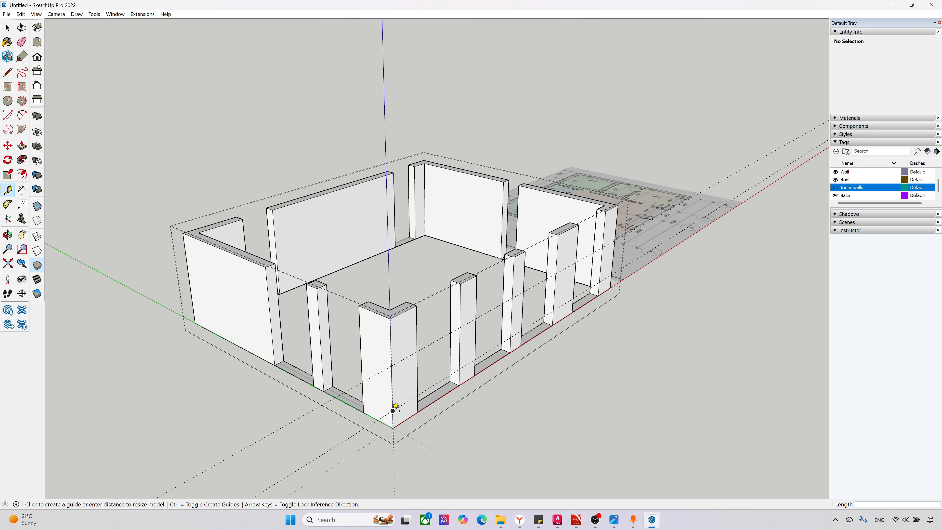
{"action": "left_click", "coordinate": [392, 366]}
Step: Lay horizontal guide lines along the north wall from the northwest corner at both marked heights
{"action": "middle_click_drag", "start_coordinate": [367, 350], "coordinate": [707, 339]}
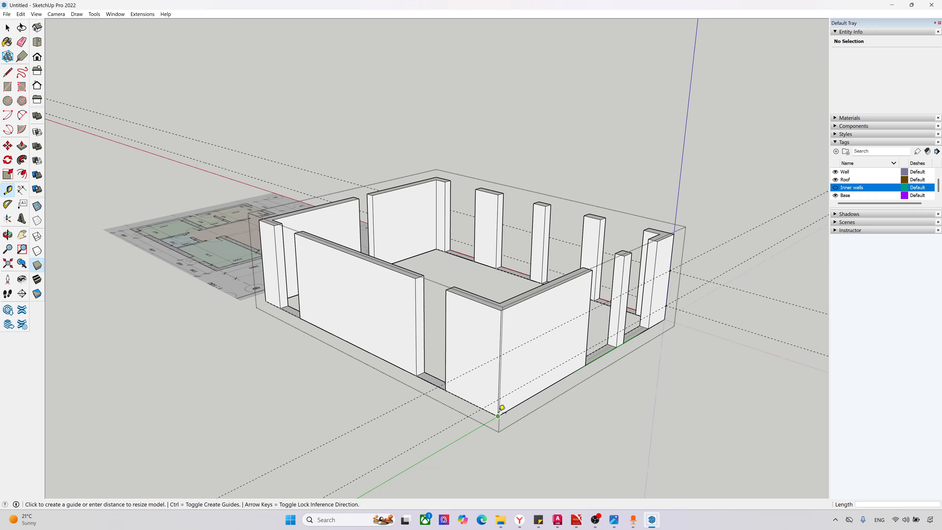
{"action": "scroll", "coordinate": [502, 397], "scroll_direction": "up", "scroll_amount": 2}
{"action": "scroll", "coordinate": [441, 427], "scroll_direction": "up", "scroll_amount": 3}
{"action": "middle_click_drag", "start_coordinate": [475, 445], "coordinate": [545, 405]}
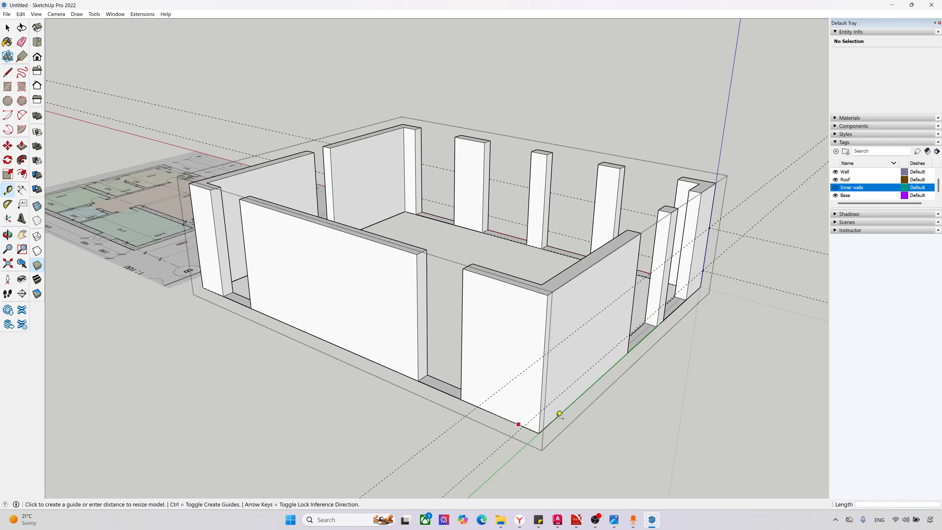
{"action": "left_click", "coordinate": [544, 407]}
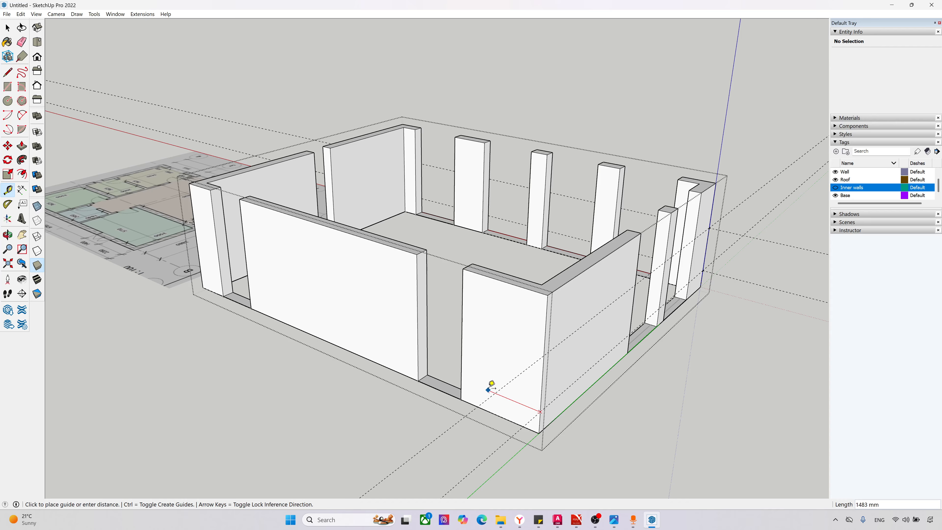
{"action": "left_click", "coordinate": [461, 379]}
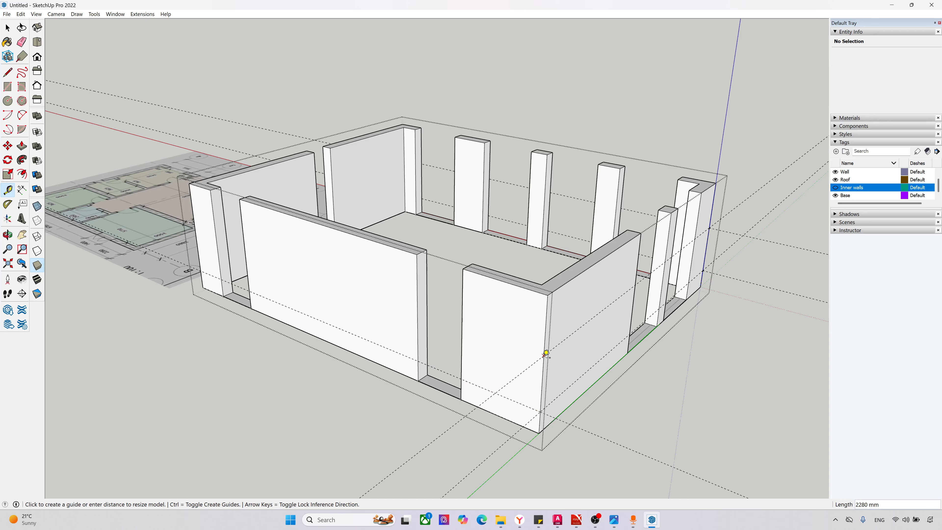
{"action": "scroll", "coordinate": [291, 321], "scroll_direction": "down", "scroll_amount": 2}
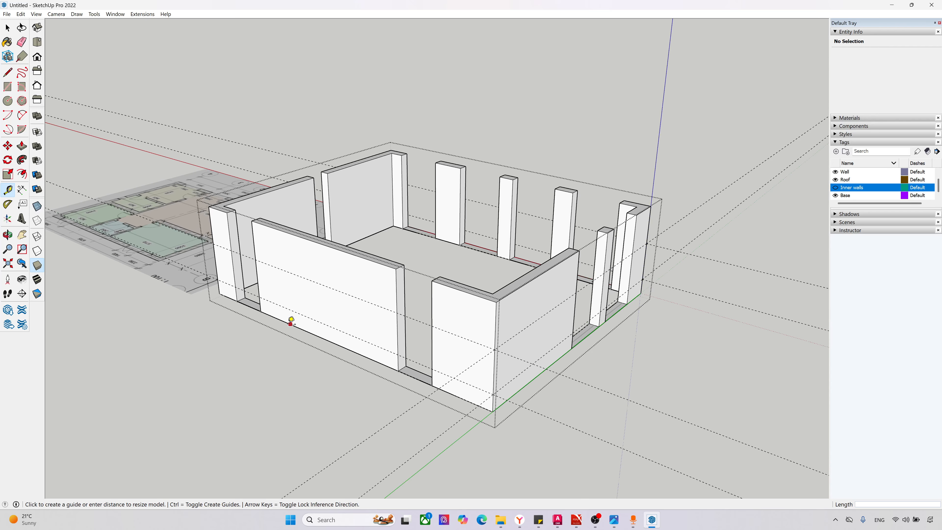
Step: Lay horizontal guide lines along the east wall from the northeast corner at the upper and lower marked heights
{"action": "middle_click_drag", "start_coordinate": [291, 321], "coordinate": [730, 315]}
{"action": "scroll", "coordinate": [508, 327], "scroll_direction": "up", "scroll_amount": 2}
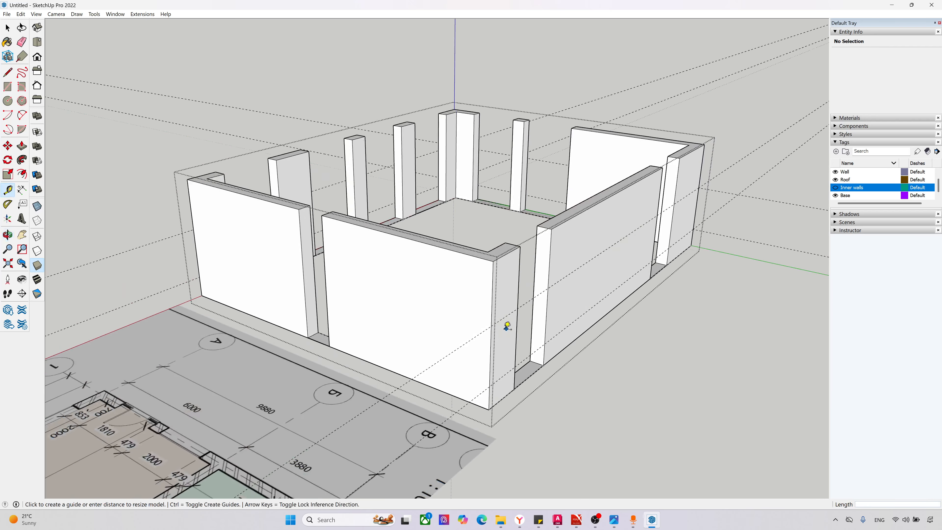
{"action": "left_click", "coordinate": [491, 326]}
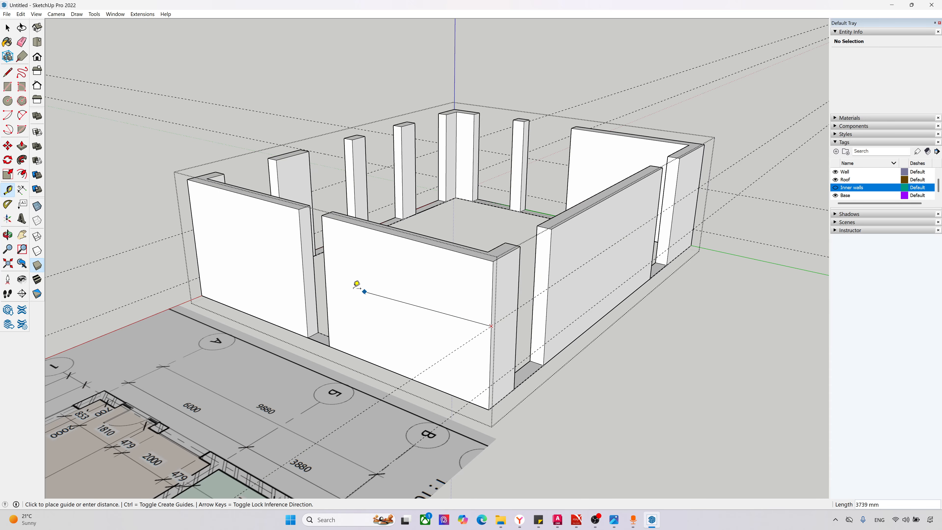
{"action": "left_click", "coordinate": [323, 272]}
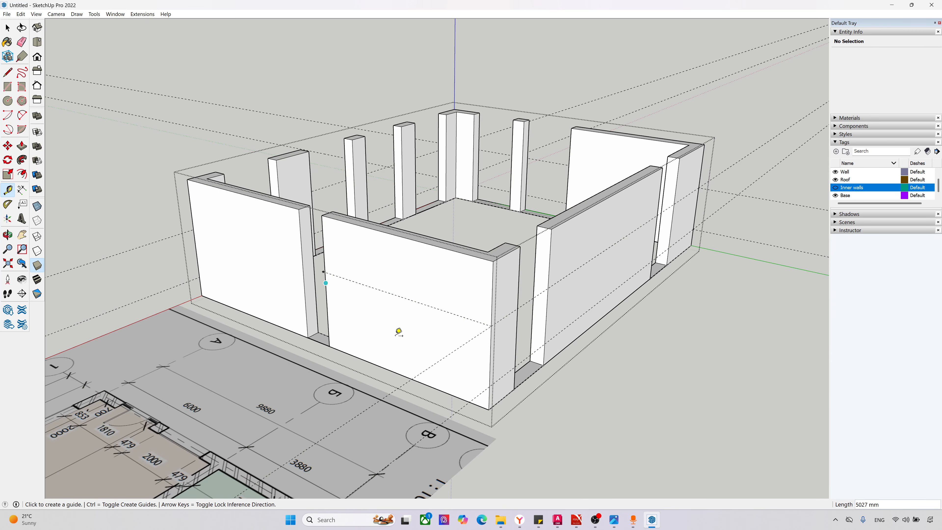
{"action": "left_click", "coordinate": [491, 383]}
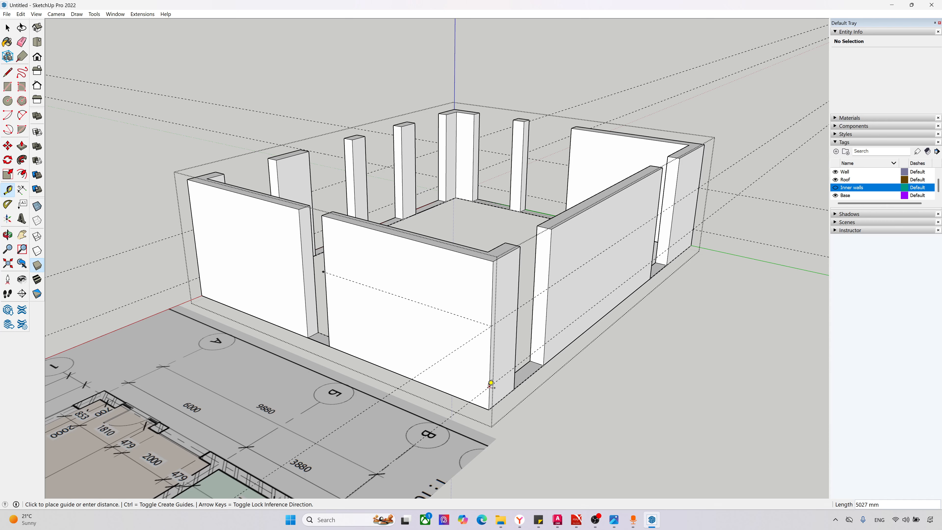
{"action": "left_click", "coordinate": [329, 326]}
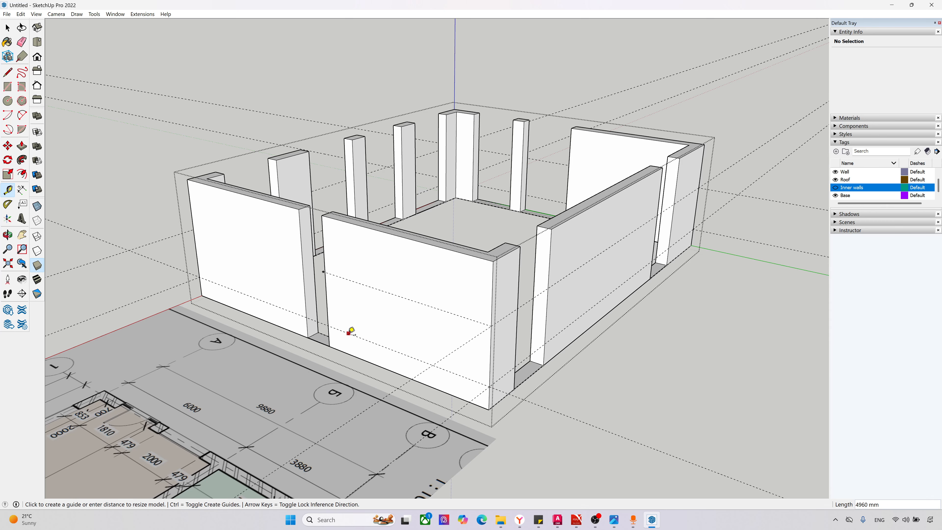
{"action": "left_click", "coordinate": [492, 326]}
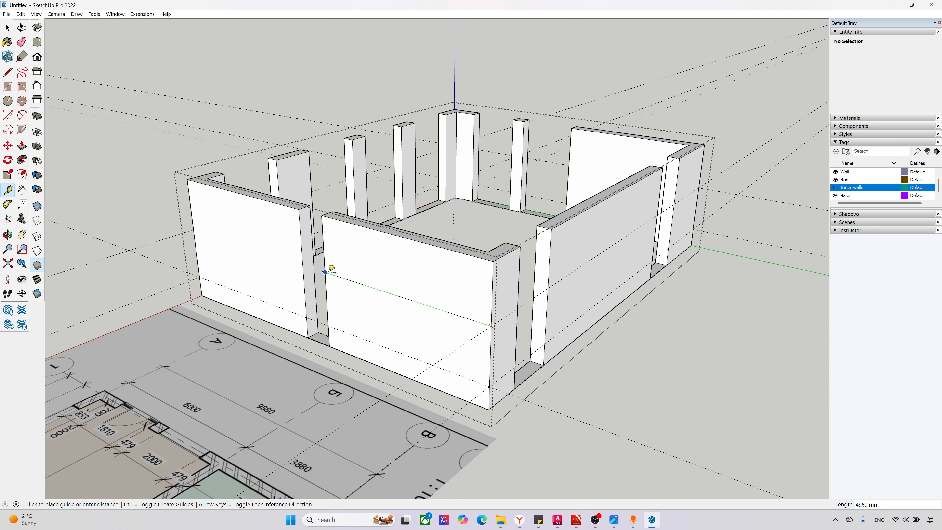
{"action": "left_click", "coordinate": [325, 272]}
Step: Draw a 380 mm edge across the east side face of the southwest corner pier at the upper guide
{"action": "scroll", "coordinate": [372, 294], "scroll_direction": "down", "scroll_amount": 2}
{"action": "middle_click_drag", "start_coordinate": [624, 311], "coordinate": [233, 181]}
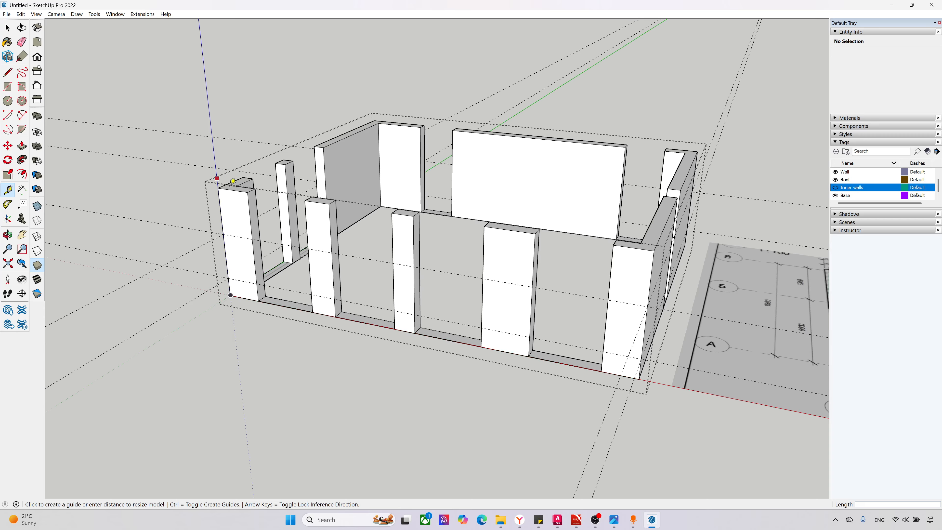
{"action": "scroll", "coordinate": [326, 326], "scroll_direction": "down", "scroll_amount": 3}
{"action": "scroll", "coordinate": [609, 388], "scroll_direction": "down", "scroll_amount": 1}
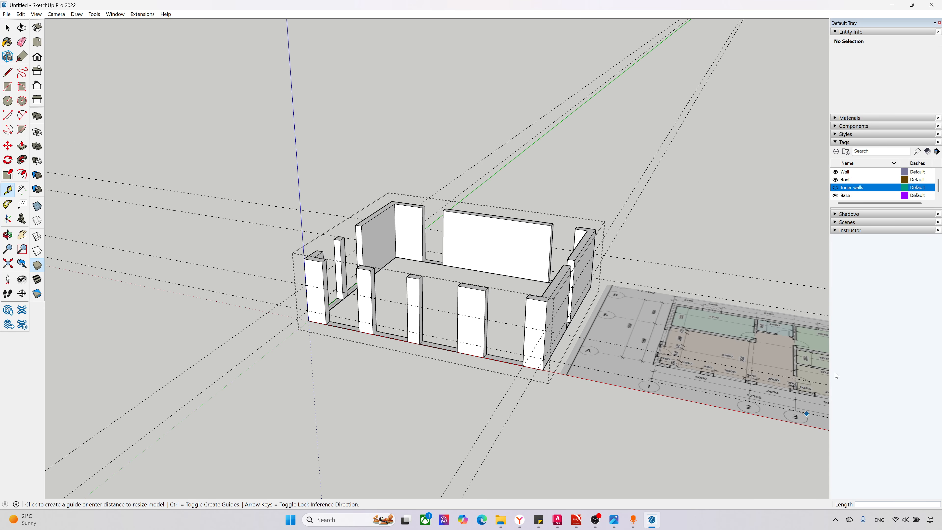
{"action": "scroll", "coordinate": [366, 281], "scroll_direction": "up", "scroll_amount": 1}
{"action": "scroll", "coordinate": [367, 283], "scroll_direction": "up", "scroll_amount": 8}
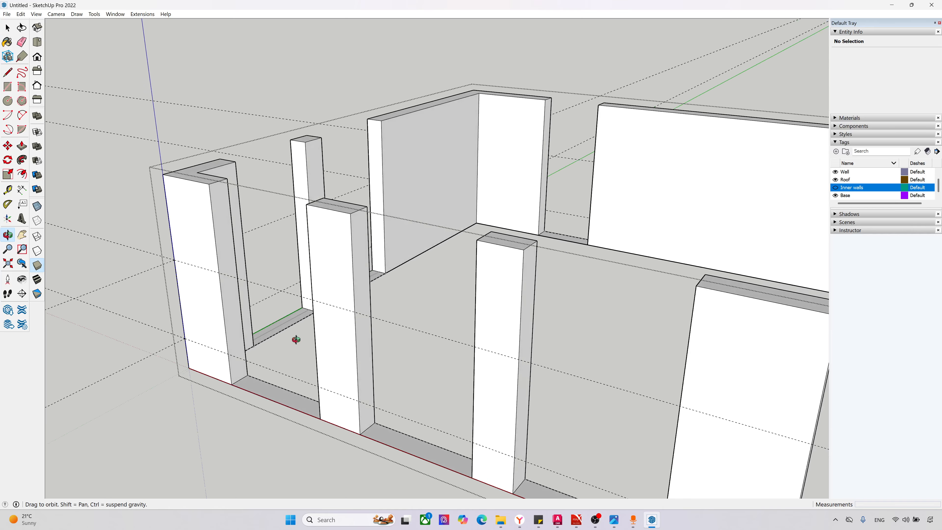
{"action": "left_click", "coordinate": [7, 72]}
{"action": "scroll", "coordinate": [225, 272], "scroll_direction": "up", "scroll_amount": 2}
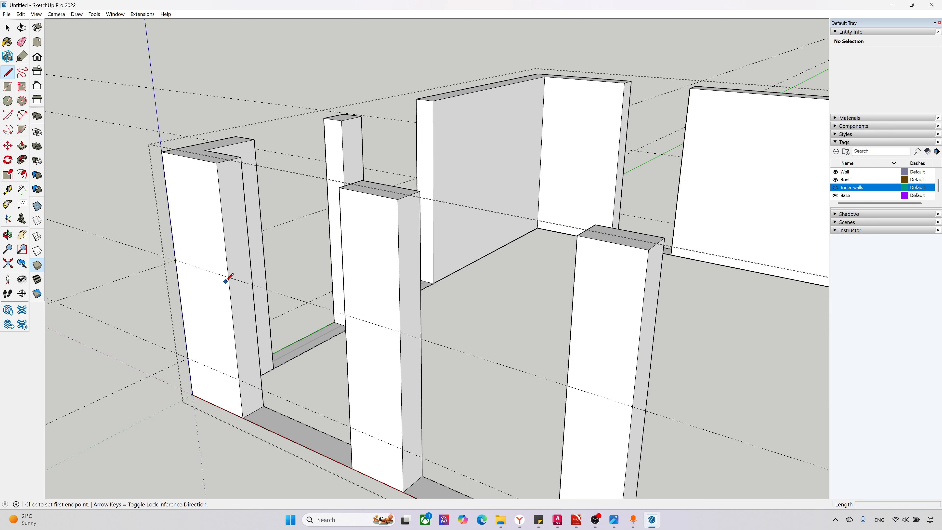
{"action": "left_click", "coordinate": [228, 276]}
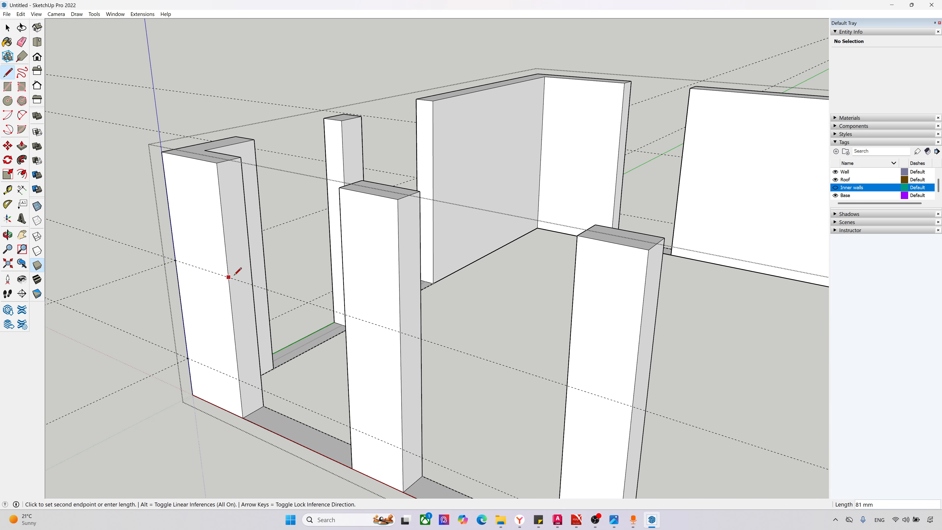
{"action": "left_click", "coordinate": [252, 266]}
{"action": "scroll", "coordinate": [158, 293], "scroll_direction": "down", "scroll_amount": 1}
{"action": "scroll", "coordinate": [204, 292], "scroll_direction": "up", "scroll_amount": 1}
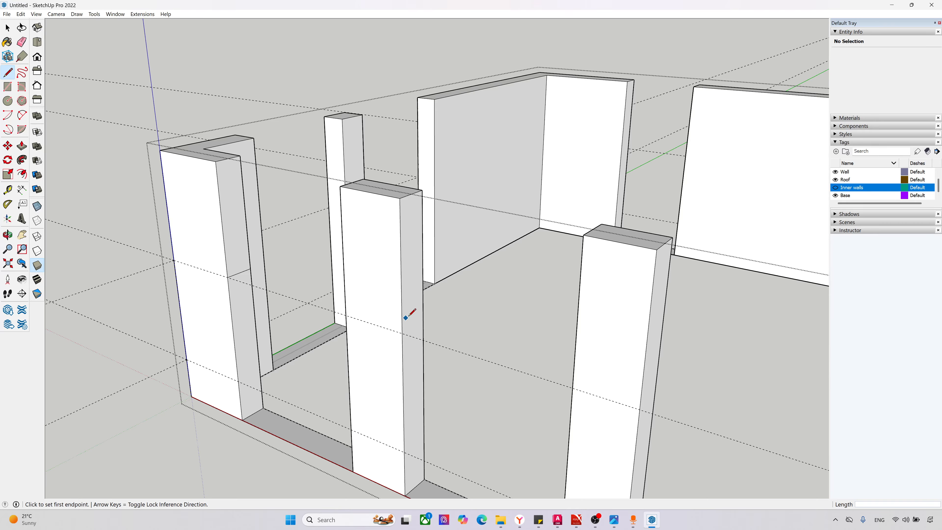
Step: Draw edges at the upper guide height across the east side faces of the south wall's three middle piers
{"action": "scroll", "coordinate": [187, 267], "scroll_direction": "down", "scroll_amount": 2}
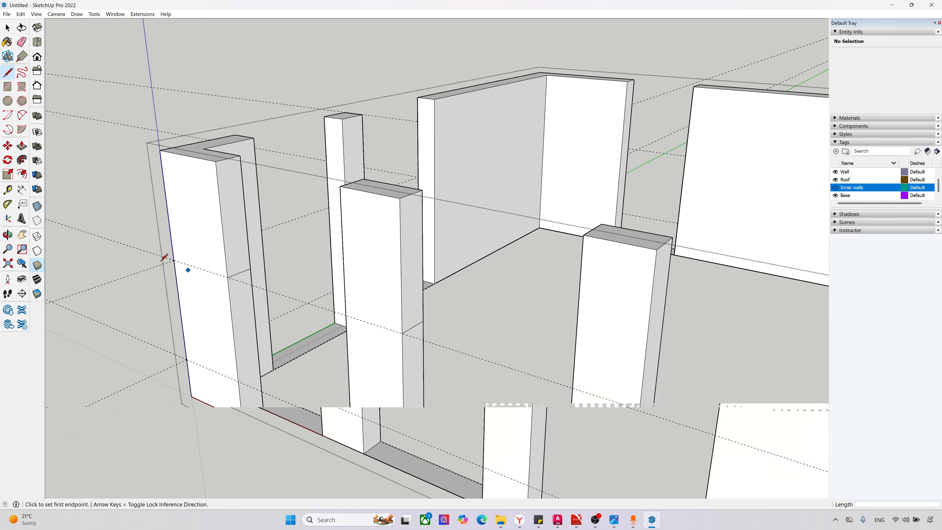
{"action": "scroll", "coordinate": [384, 326], "scroll_direction": "up", "scroll_amount": 1}
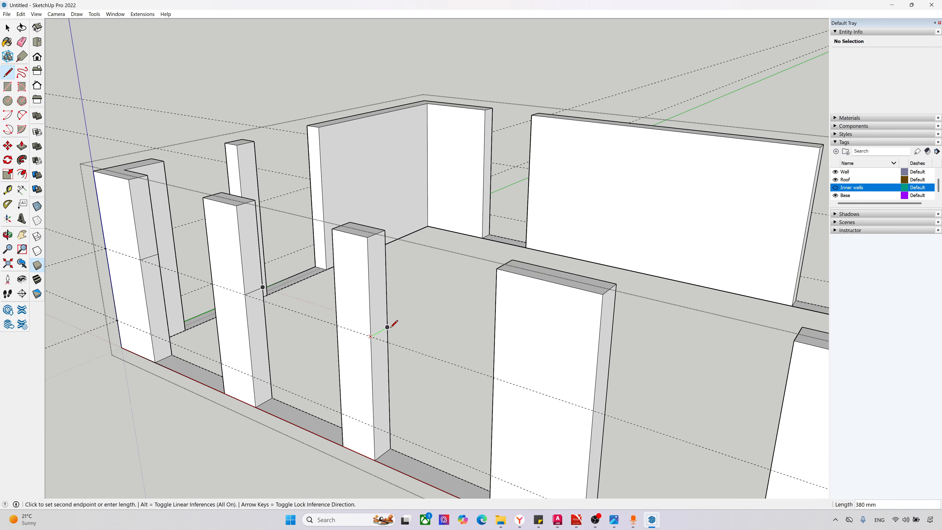
{"action": "scroll", "coordinate": [195, 276], "scroll_direction": "down", "scroll_amount": 3}
{"action": "scroll", "coordinate": [391, 326], "scroll_direction": "up", "scroll_amount": 4}
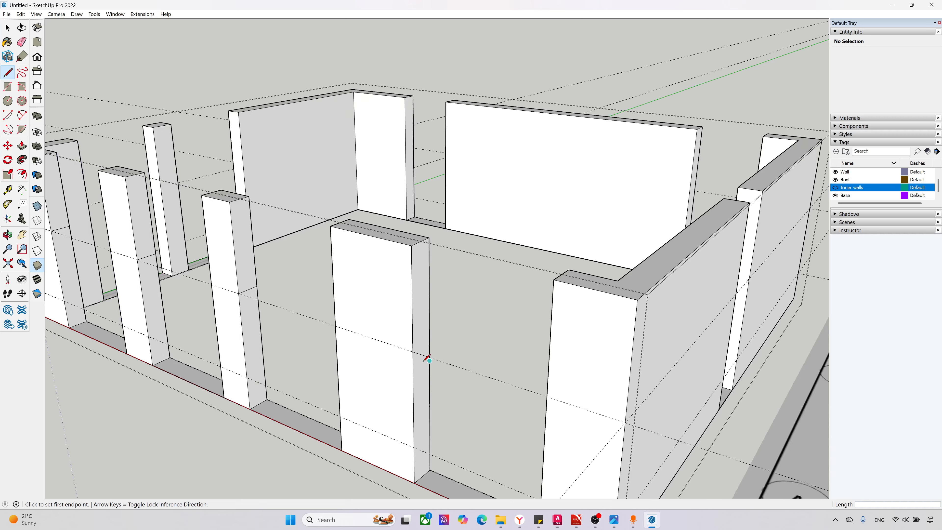
{"action": "left_click", "coordinate": [411, 351]}
{"action": "left_click", "coordinate": [431, 338]}
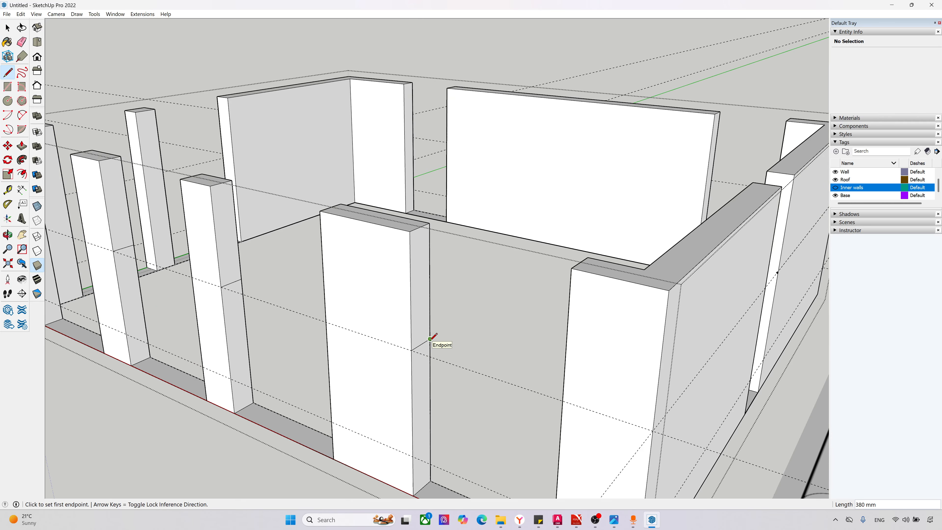
{"action": "scroll", "coordinate": [431, 338], "scroll_direction": "down", "scroll_amount": 4}
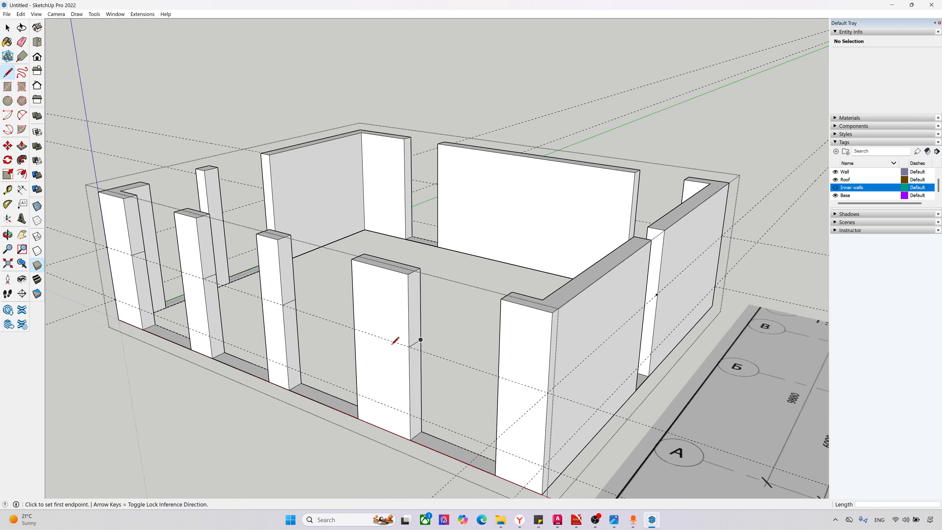
Step: Push/Pull the upper east side faces of the southwest corner pier and the next pier across the south wall's two westernmost openings
{"action": "scroll", "coordinate": [158, 274], "scroll_direction": "up", "scroll_amount": 5}
{"action": "scroll", "coordinate": [219, 267], "scroll_direction": "up", "scroll_amount": 2}
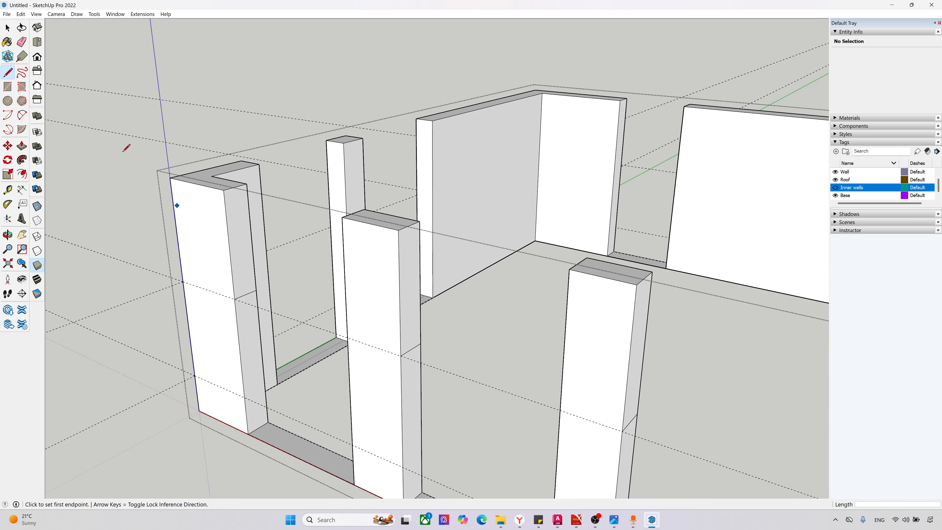
{"action": "left_click", "coordinate": [22, 146]}
{"action": "left_click", "coordinate": [237, 255]}
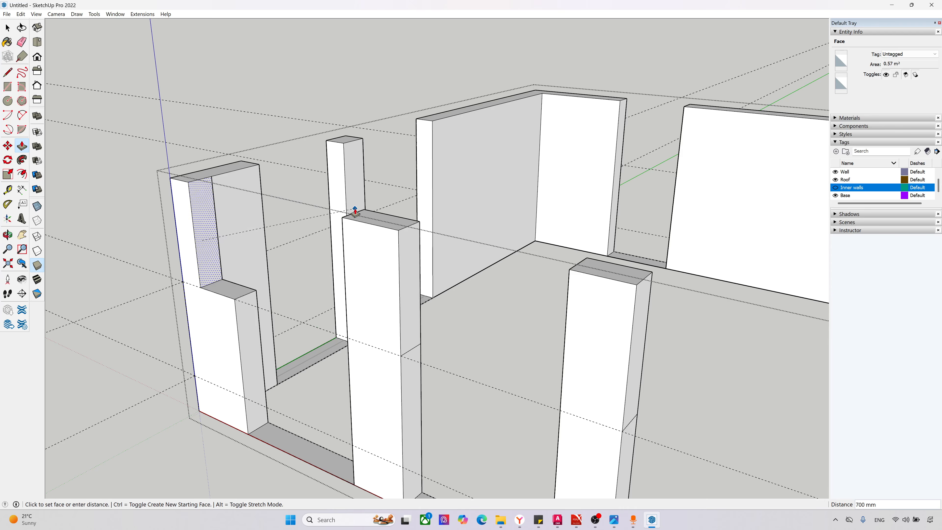
{"action": "left_click", "coordinate": [343, 217]}
{"action": "left_click", "coordinate": [402, 279]}
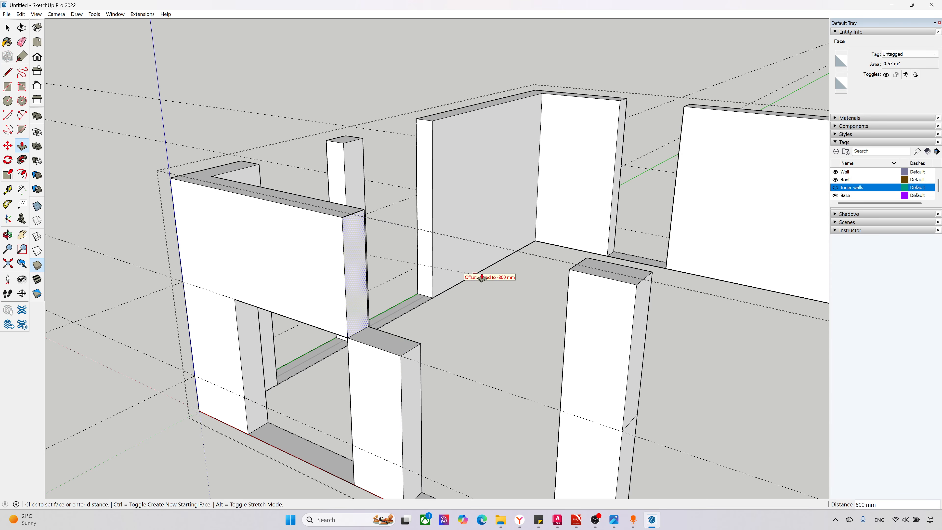
{"action": "left_click", "coordinate": [569, 274]}
{"action": "scroll", "coordinate": [73, 213], "scroll_direction": "down", "scroll_amount": 4}
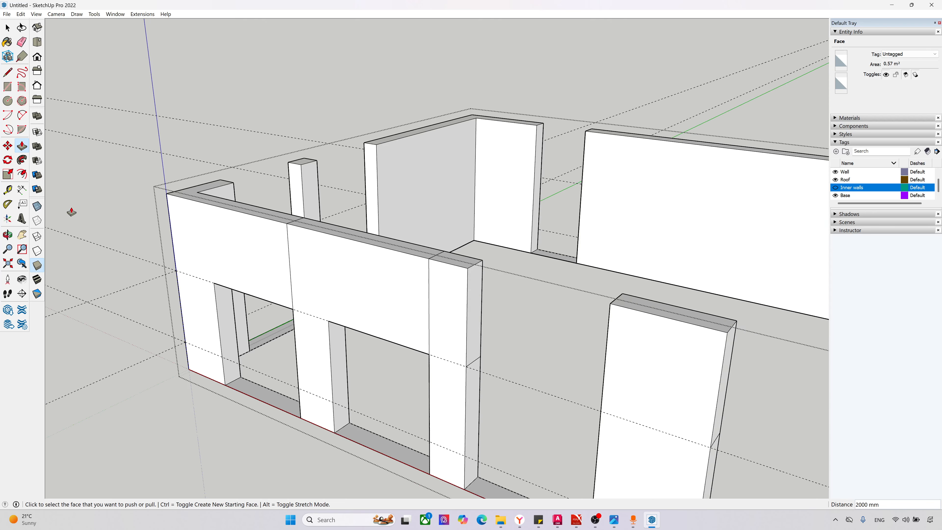
Step: Push/Pull the upper pier faces across the south wall's two remaining openings, extending the wall section to the southeast corner pier
{"action": "scroll", "coordinate": [433, 315], "scroll_direction": "up", "scroll_amount": 2}
{"action": "left_click", "coordinate": [403, 295]}
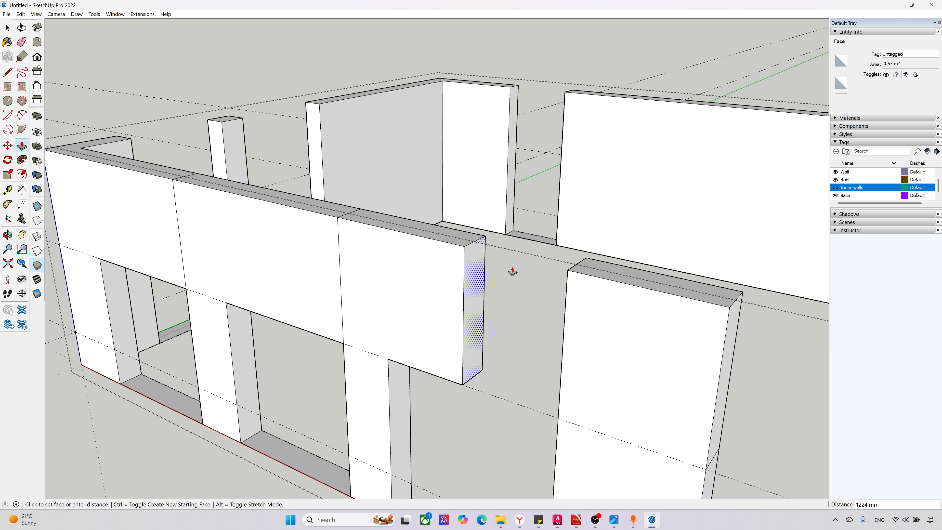
{"action": "left_click", "coordinate": [564, 274]}
{"action": "scroll", "coordinate": [193, 225], "scroll_direction": "down", "scroll_amount": 3}
{"action": "scroll", "coordinate": [387, 280], "scroll_direction": "up", "scroll_amount": 4}
{"action": "left_click", "coordinate": [383, 278]}
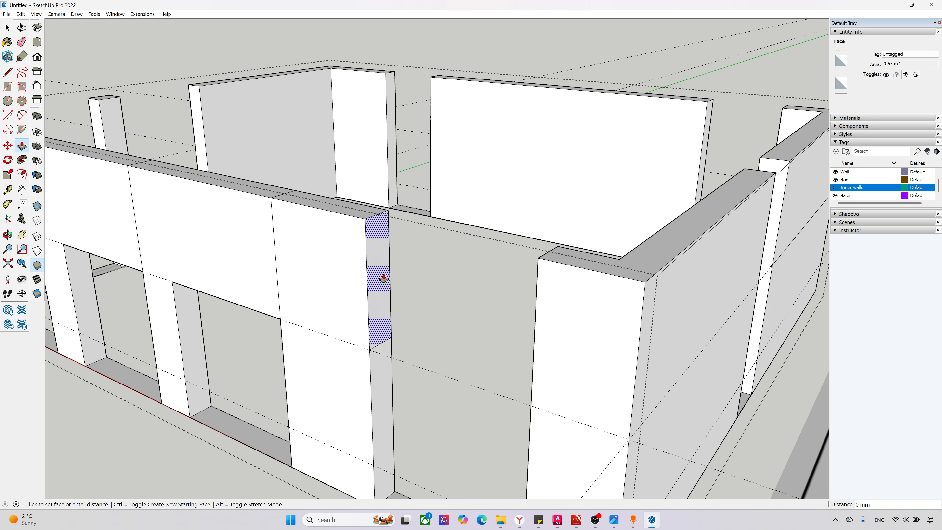
{"action": "left_click", "coordinate": [539, 257]}
{"action": "scroll", "coordinate": [381, 307], "scroll_direction": "down", "scroll_amount": 3}
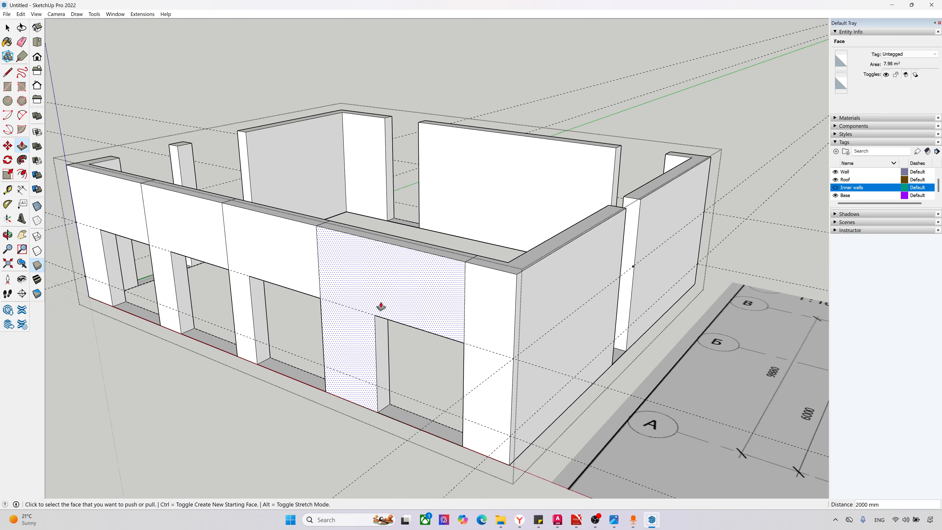
Step: Raise the base strip in the south wall's easternmost opening by 600 mm to form the wall below the window
{"action": "scroll", "coordinate": [402, 440], "scroll_direction": "up", "scroll_amount": 3}
{"action": "left_click", "coordinate": [398, 412]}
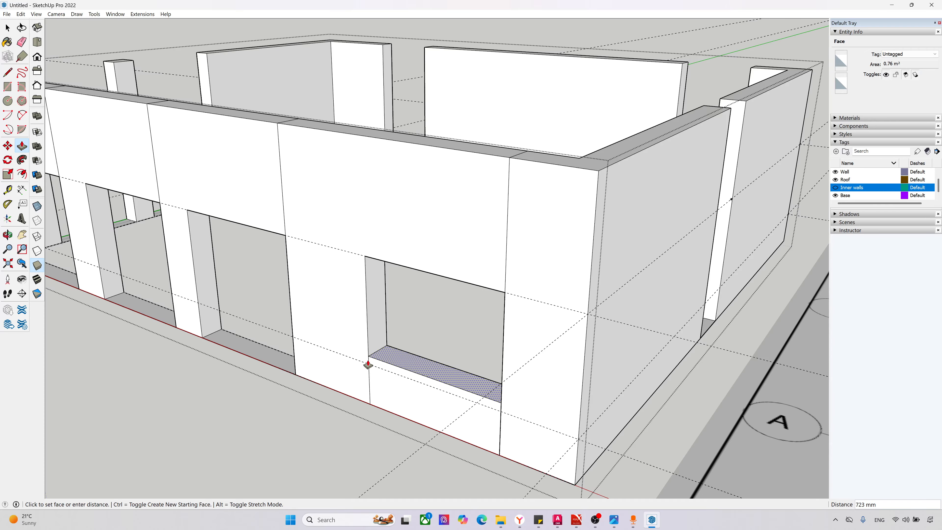
{"action": "type", "text": "600"}
{"action": "key", "text": "Return"}
Step: Raise the base strips in the south wall's other three openings by 600 mm up to the lower guide
{"action": "scroll", "coordinate": [544, 418], "scroll_direction": "down", "scroll_amount": 3}
{"action": "scroll", "coordinate": [276, 343], "scroll_direction": "up", "scroll_amount": 4}
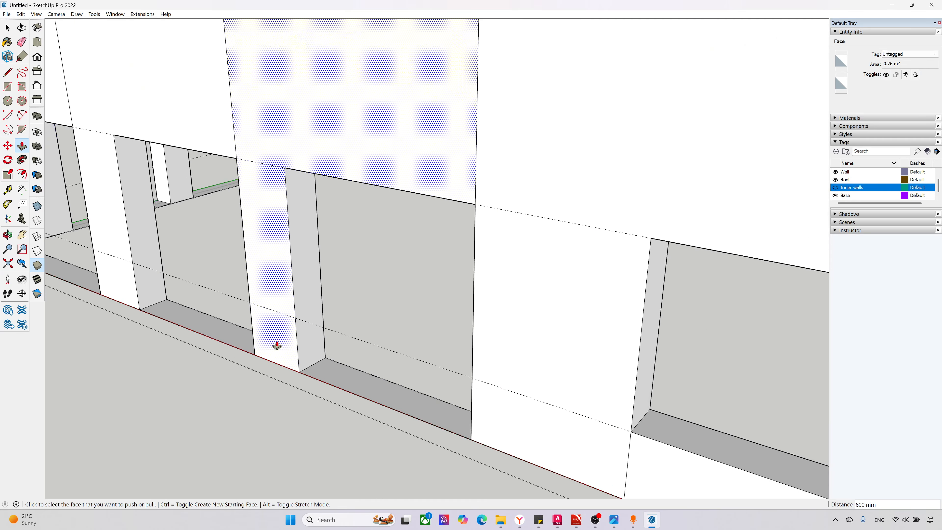
{"action": "left_click", "coordinate": [323, 326]}
{"action": "scroll", "coordinate": [627, 379], "scroll_direction": "down", "scroll_amount": 4}
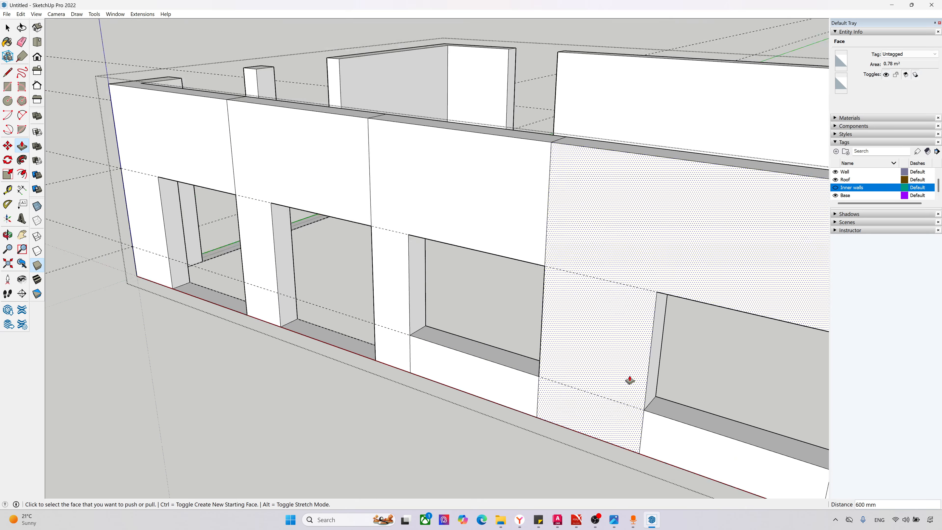
{"action": "scroll", "coordinate": [361, 340], "scroll_direction": "up", "scroll_amount": 4}
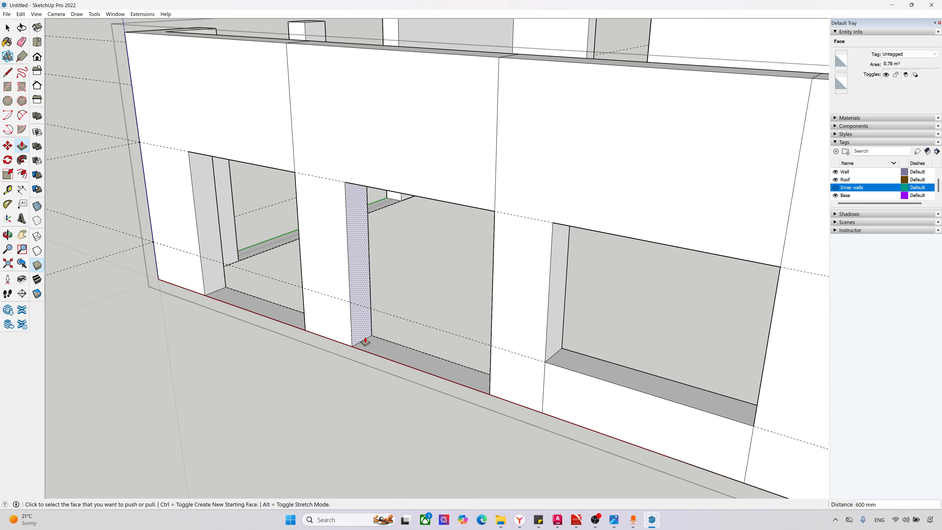
{"action": "left_click", "coordinate": [347, 305]}
{"action": "left_click", "coordinate": [258, 305]}
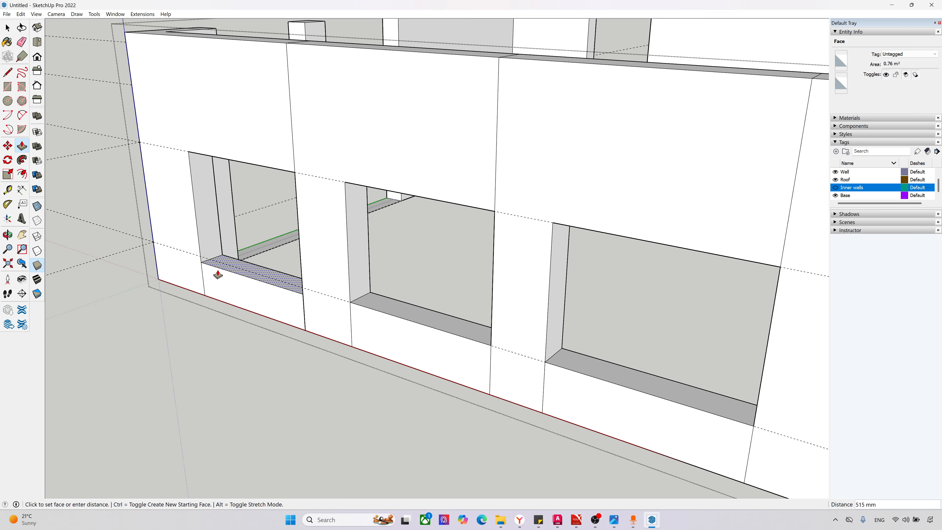
{"action": "left_click", "coordinate": [200, 260]}
{"action": "scroll", "coordinate": [268, 374], "scroll_direction": "down", "scroll_amount": 5}
{"action": "scroll", "coordinate": [201, 348], "scroll_direction": "down", "scroll_amount": 1}
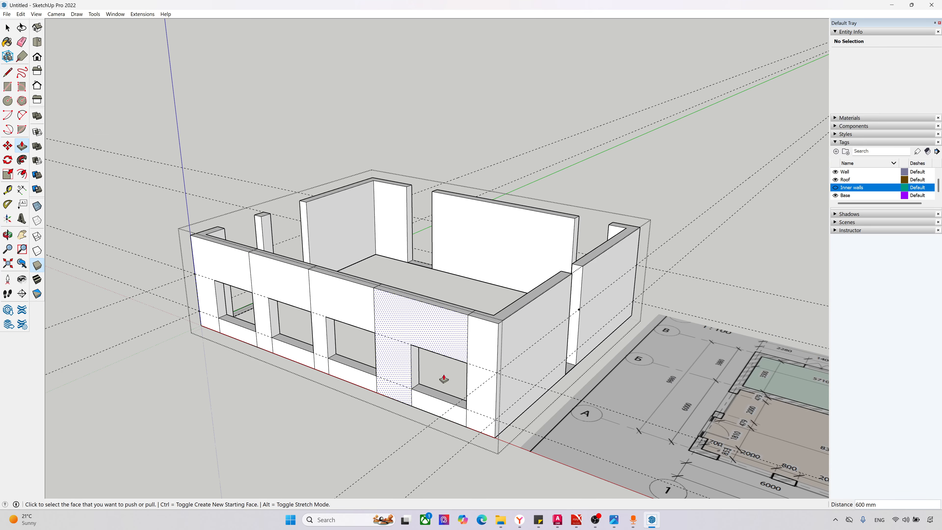
Step: Erase the vertical seam edges above the windows on the south wall's outer face
{"action": "mouse_move", "coordinate": [506, 377]}
{"action": "middle_mouse_down"}
{"action": "mouse_move", "coordinate": [492, 375]}
{"action": "mouse_move", "coordinate": [512, 366]}
{"action": "middle_mouse_up"}
{"action": "scroll", "coordinate": [165, 284], "scroll_direction": "up", "scroll_amount": 1}
{"action": "scroll", "coordinate": [165, 284], "scroll_direction": "up", "scroll_amount": 4}
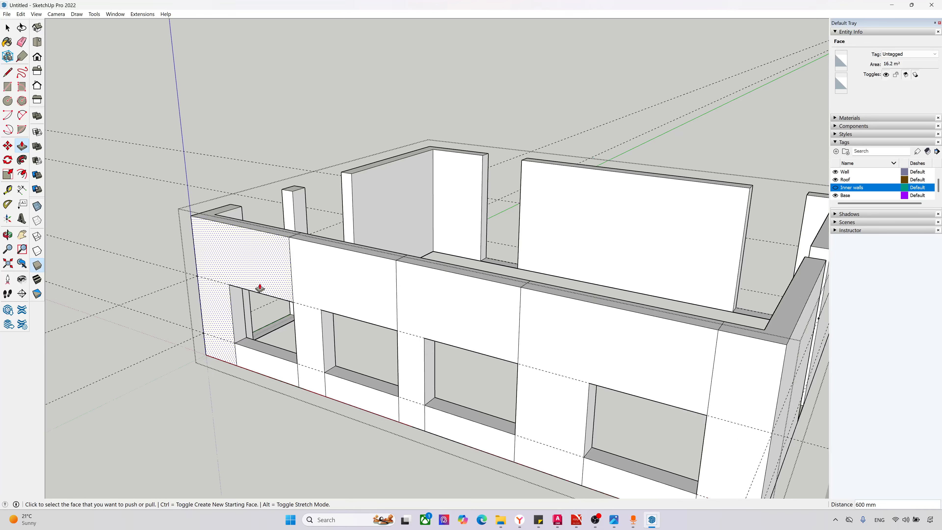
{"action": "left_click", "coordinate": [21, 42]}
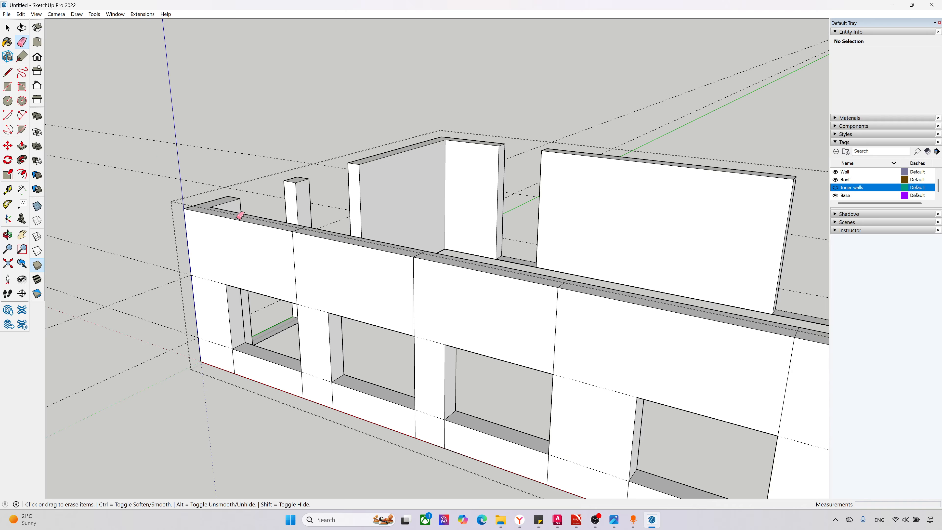
{"action": "scroll", "coordinate": [267, 238], "scroll_direction": "up", "scroll_amount": 1}
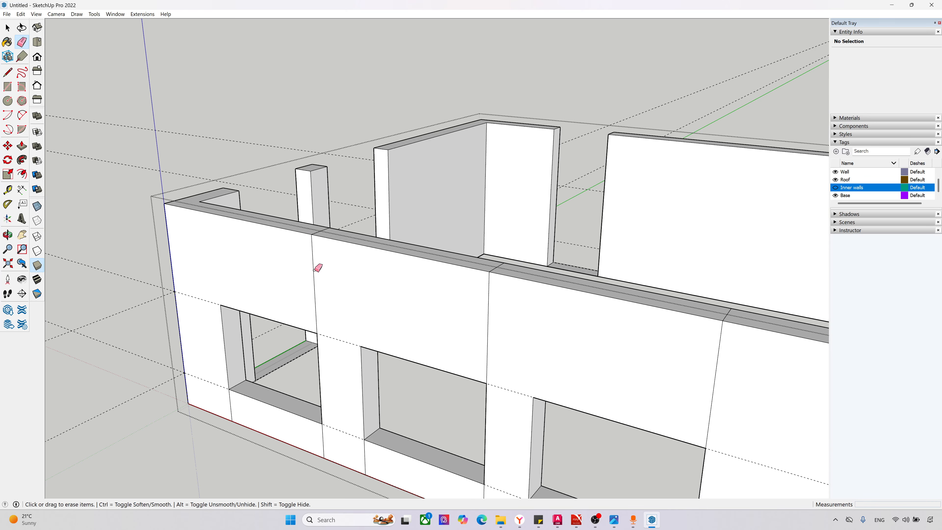
{"action": "mouse_move", "coordinate": [309, 263]}
{"action": "middle_mouse_down"}
{"action": "mouse_move", "coordinate": [288, 274]}
{"action": "mouse_move", "coordinate": [474, 341]}
{"action": "middle_mouse_up"}
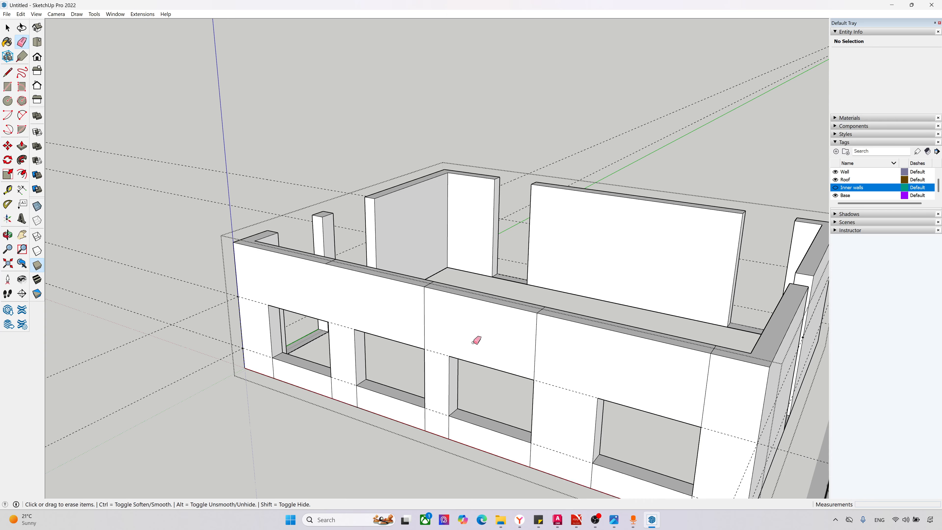
{"action": "mouse_move", "coordinate": [711, 389]}
{"action": "left_mouse_down"}
{"action": "mouse_move", "coordinate": [620, 358]}
{"action": "mouse_move", "coordinate": [512, 339]}
{"action": "left_mouse_up"}
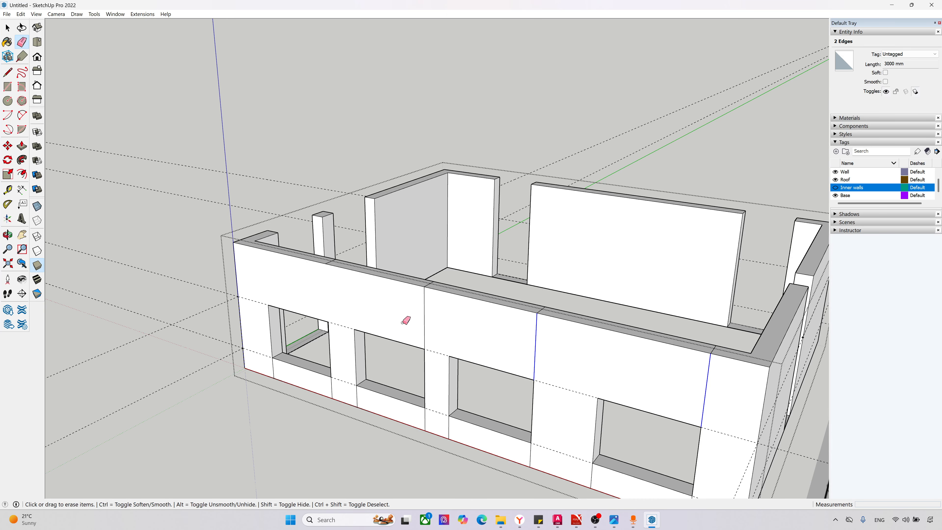
{"action": "left_click_drag", "start_coordinate": [389, 319], "coordinate": [387, 315]}
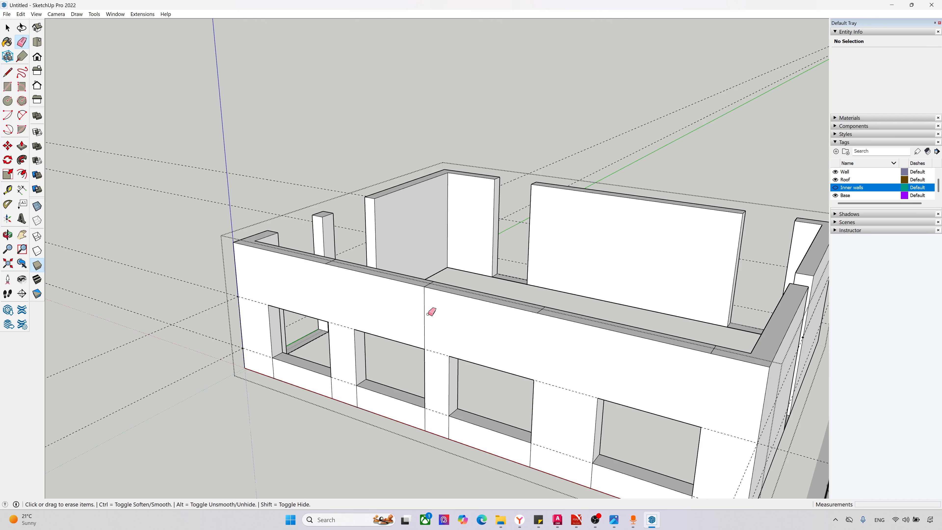
Step: Erase the vertical seam edges below the windows on the south wall's outer face, undoing any erasure that removes wall faces
{"action": "scroll", "coordinate": [275, 367], "scroll_direction": "up", "scroll_amount": 2}
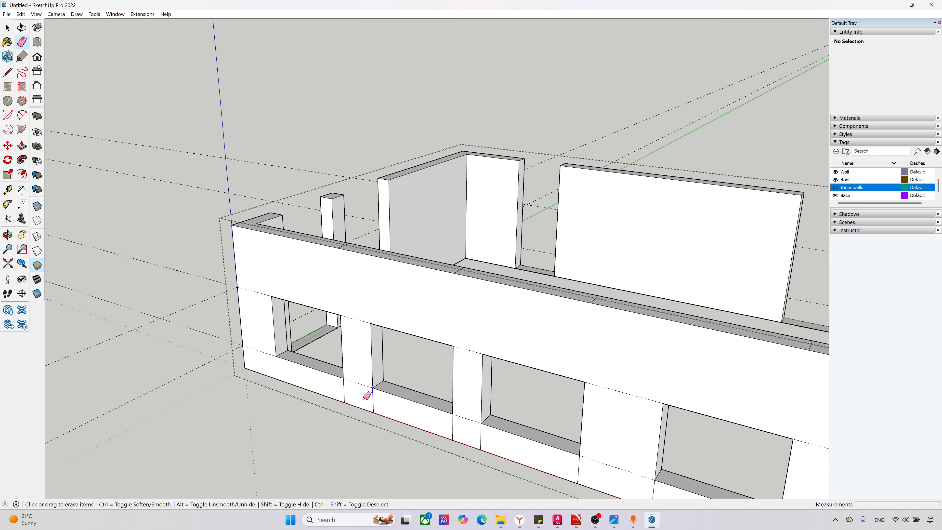
{"action": "left_click_drag", "start_coordinate": [364, 398], "coordinate": [339, 390]}
{"action": "scroll", "coordinate": [282, 318], "scroll_direction": "down", "scroll_amount": 5}
{"action": "scroll", "coordinate": [434, 386], "scroll_direction": "up", "scroll_amount": 4}
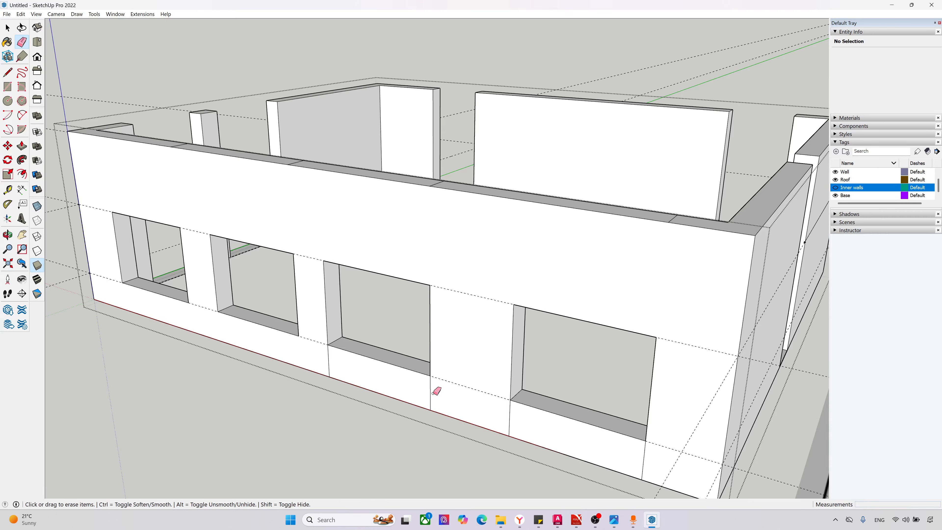
{"action": "left_click_drag", "start_coordinate": [300, 368], "coordinate": [333, 361]}
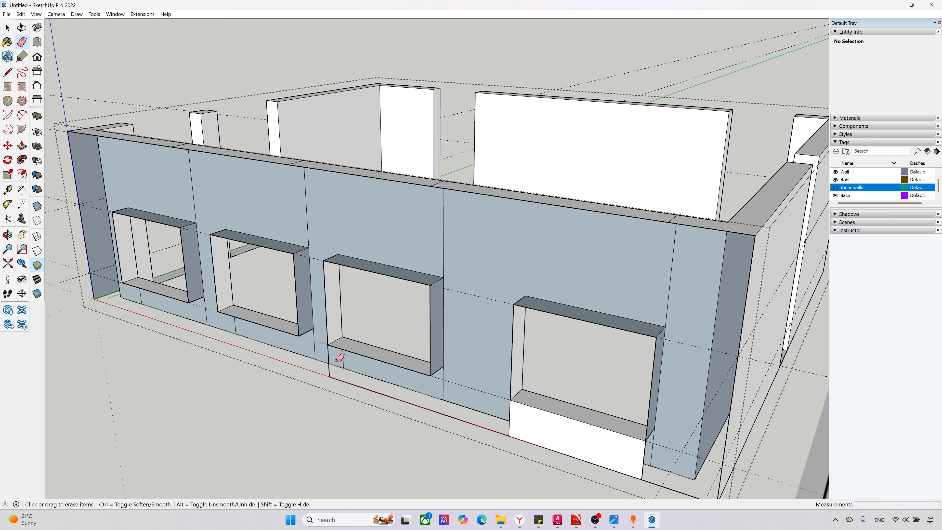
{"action": "key", "text": "ctrl+z"}
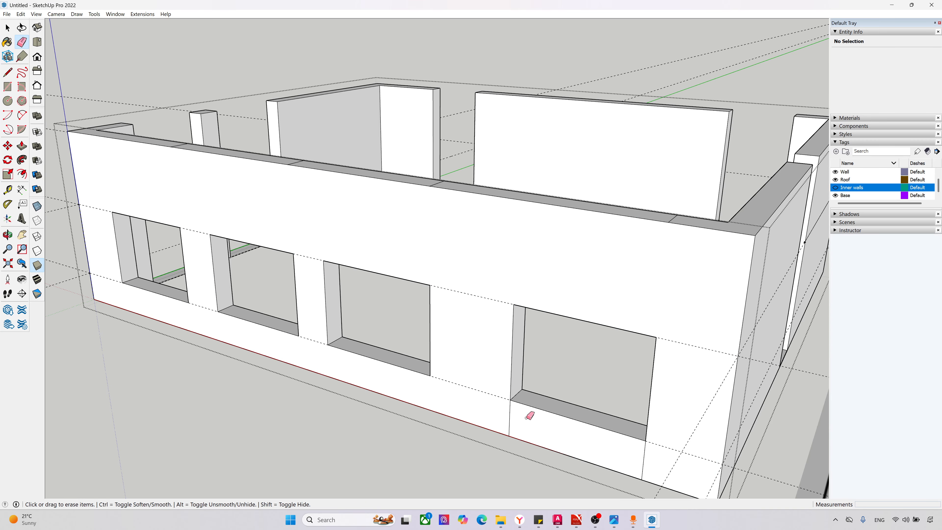
{"action": "left_click", "coordinate": [509, 412]}
{"action": "scroll", "coordinate": [441, 301], "scroll_direction": "down", "scroll_amount": 3}
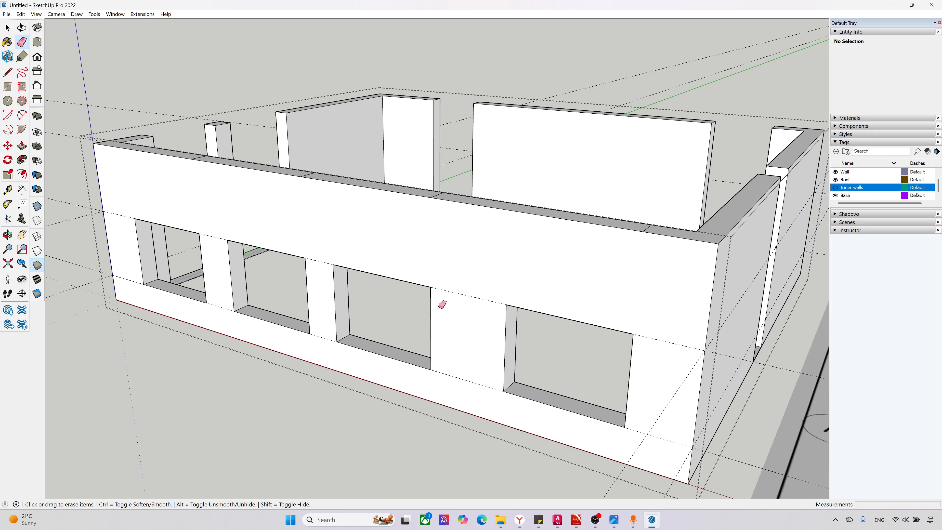
Step: Erase the seam edges crossing the top face of the south wall
{"action": "mouse_move", "coordinate": [442, 302]}
{"action": "middle_mouse_down"}
{"action": "mouse_move", "coordinate": [536, 253]}
{"action": "mouse_move", "coordinate": [363, 311]}
{"action": "middle_mouse_up"}
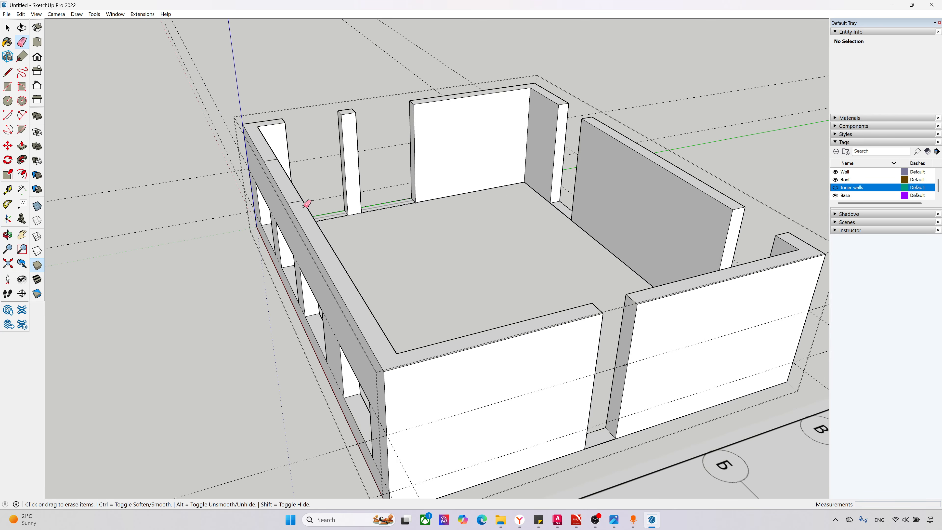
{"action": "left_click_drag", "start_coordinate": [291, 194], "coordinate": [287, 193]}
{"action": "middle_click_drag", "start_coordinate": [287, 193], "coordinate": [215, 189]}
{"action": "scroll", "coordinate": [304, 135], "scroll_direction": "up", "scroll_amount": 3}
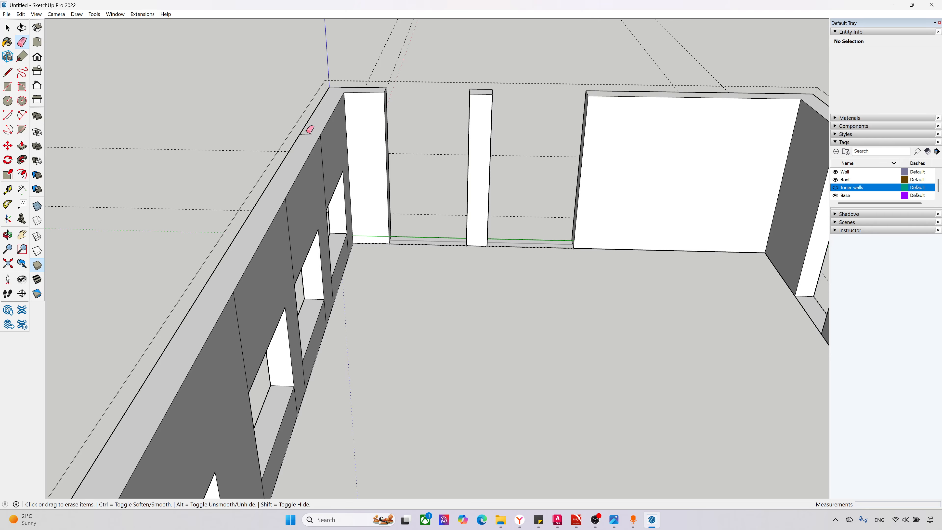
{"action": "scroll", "coordinate": [374, 199], "scroll_direction": "down", "scroll_amount": 3}
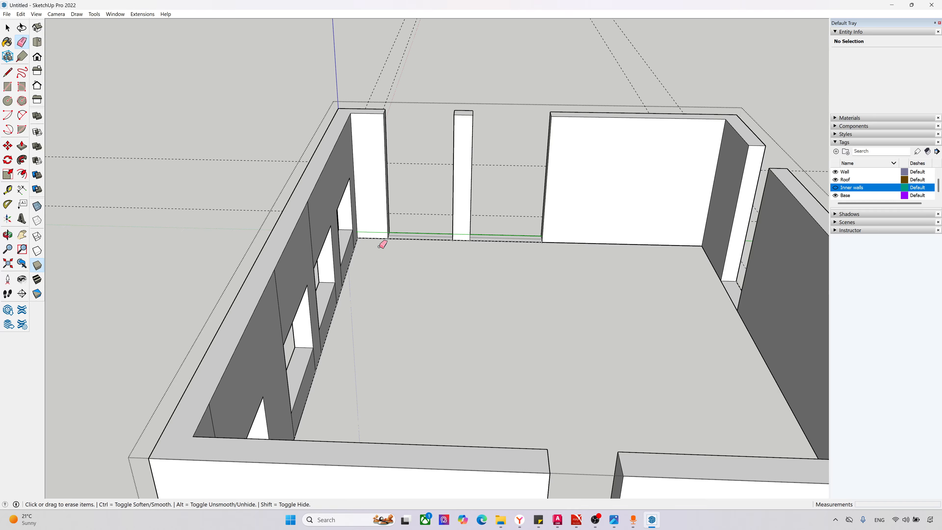
Step: Erase the vertical seam edges above the windows on the south wall's inner face
{"action": "middle_click_drag", "start_coordinate": [380, 242], "coordinate": [248, 225]}
{"action": "scroll", "coordinate": [323, 215], "scroll_direction": "down", "scroll_amount": 3}
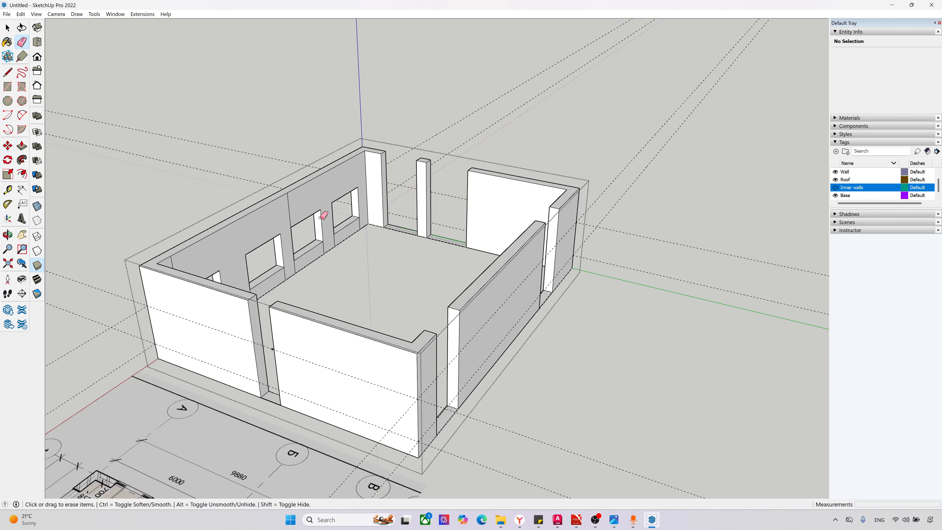
{"action": "scroll", "coordinate": [224, 232], "scroll_direction": "up", "scroll_amount": 3}
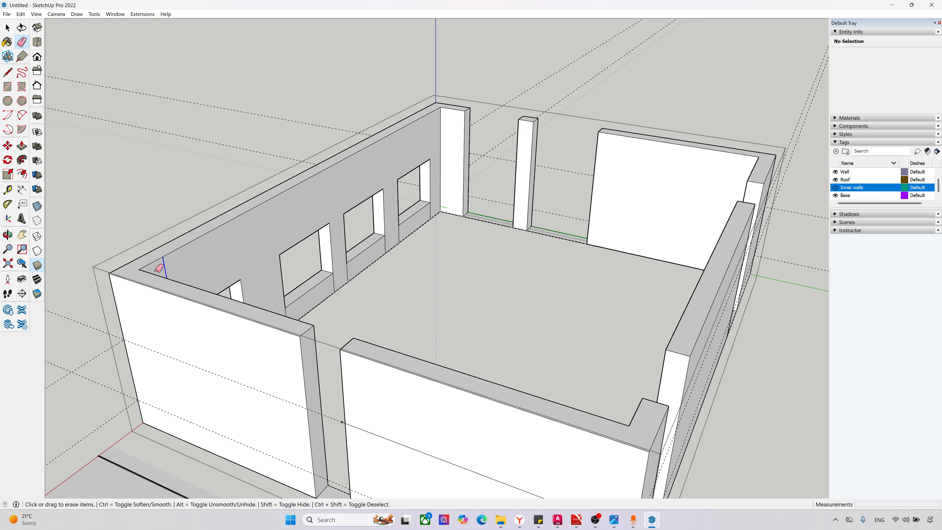
{"action": "scroll", "coordinate": [461, 280], "scroll_direction": "down", "scroll_amount": 3}
{"action": "middle_click_drag", "start_coordinate": [461, 280], "coordinate": [269, 301]}
{"action": "scroll", "coordinate": [322, 261], "scroll_direction": "up", "scroll_amount": 3}
{"action": "scroll", "coordinate": [642, 203], "scroll_direction": "up", "scroll_amount": 3}
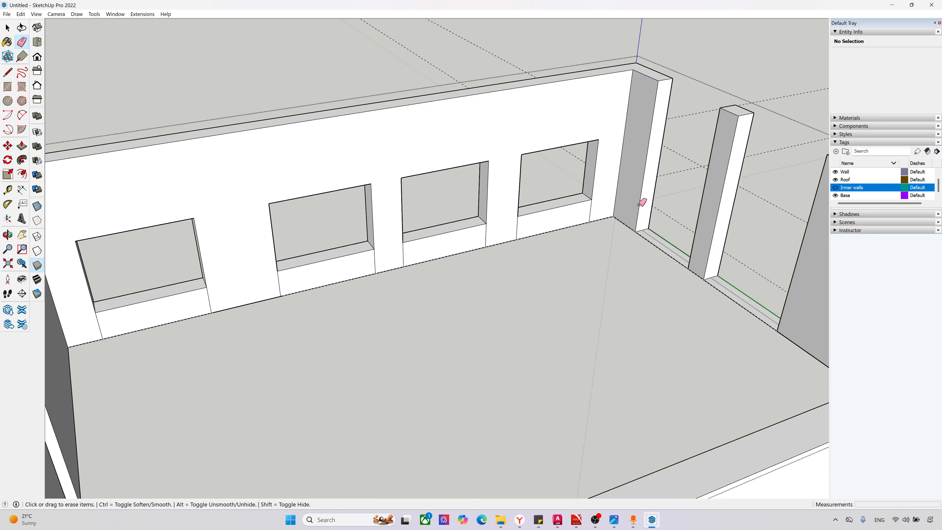
Step: Erase the vertical seam edges below the windows on the south wall's inner face
{"action": "left_click_drag", "start_coordinate": [516, 226], "coordinate": [437, 255]}
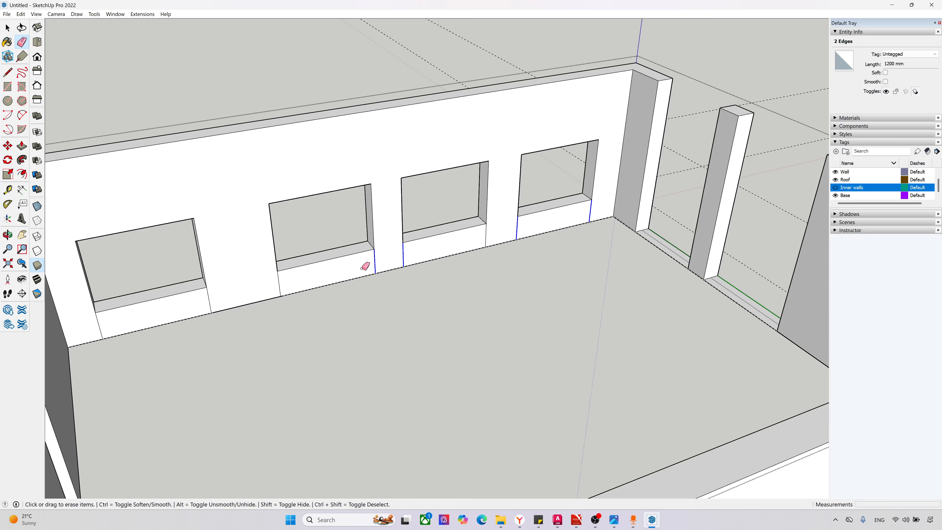
{"action": "mouse_move", "coordinate": [365, 266]}
{"action": "left_mouse_down"}
{"action": "mouse_move", "coordinate": [479, 238]}
{"action": "mouse_move", "coordinate": [459, 247]}
{"action": "left_mouse_up"}
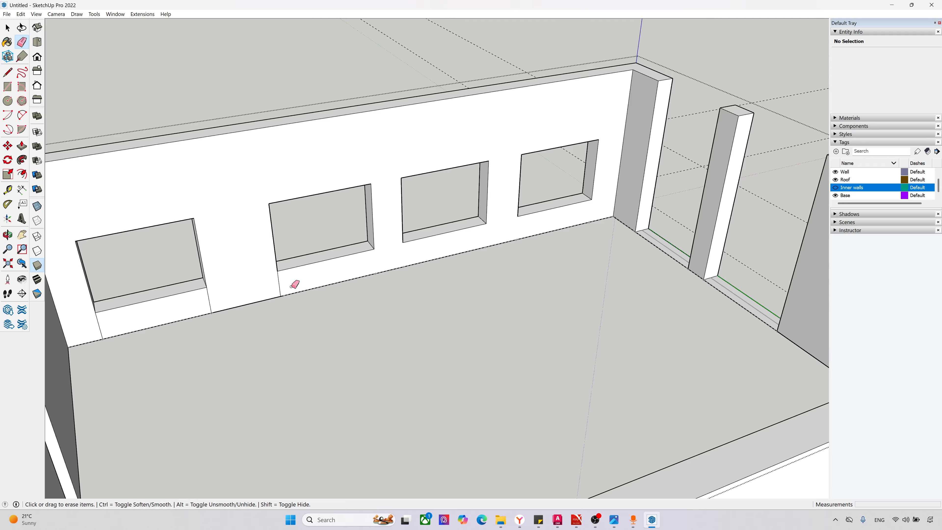
{"action": "left_click_drag", "start_coordinate": [198, 310], "coordinate": [192, 305]}
{"action": "mouse_move", "coordinate": [208, 299]}
{"action": "middle_mouse_down"}
{"action": "mouse_move", "coordinate": [341, 317]}
{"action": "mouse_move", "coordinate": [315, 326]}
{"action": "mouse_move", "coordinate": [352, 353]}
{"action": "mouse_move", "coordinate": [808, 372]}
{"action": "mouse_move", "coordinate": [746, 326]}
{"action": "mouse_move", "coordinate": [662, 150]}
{"action": "mouse_move", "coordinate": [471, 261]}
{"action": "mouse_move", "coordinate": [373, 278]}
{"action": "middle_mouse_up"}
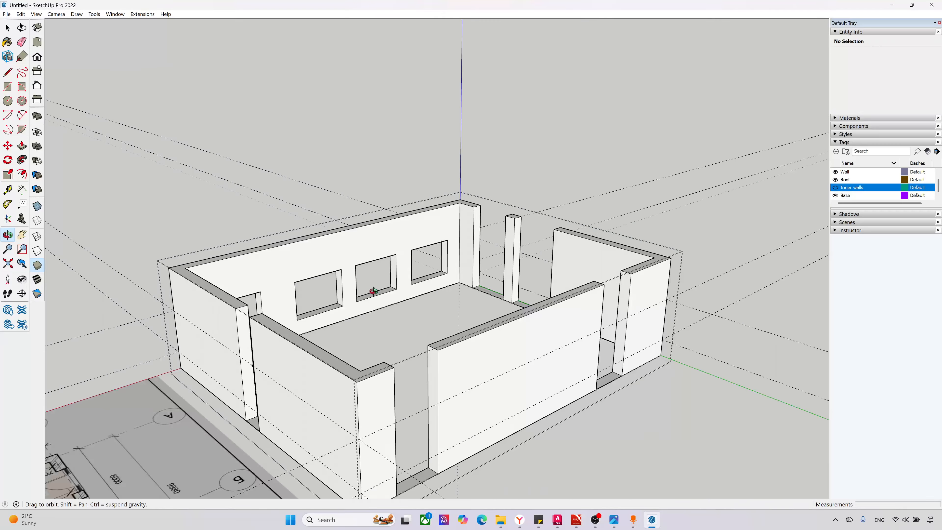
Step: Draw a 380 mm line across the jamb of the narrow window opening in the east wall, at the upper guide's height
{"action": "scroll", "coordinate": [207, 362], "scroll_direction": "up", "scroll_amount": 5}
{"action": "middle_click_drag", "start_coordinate": [207, 360], "coordinate": [302, 336]}
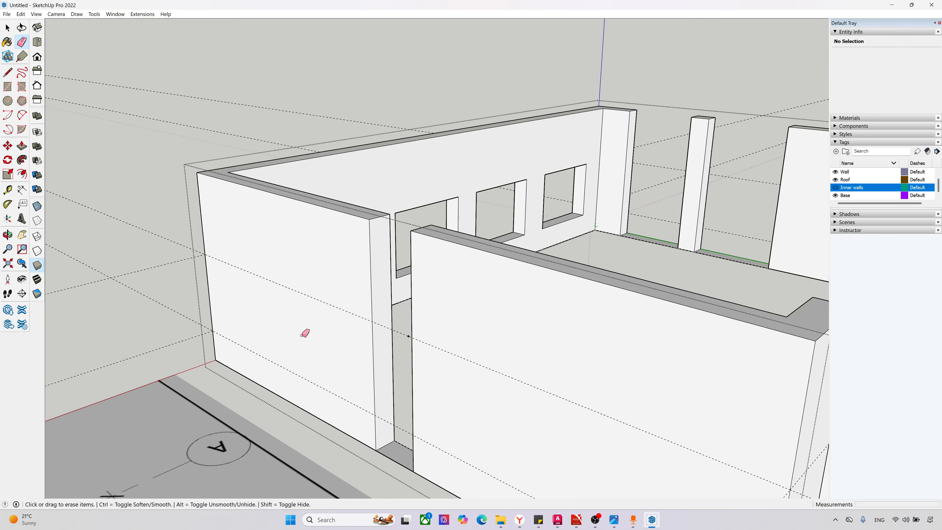
{"action": "left_click", "coordinate": [7, 73]}
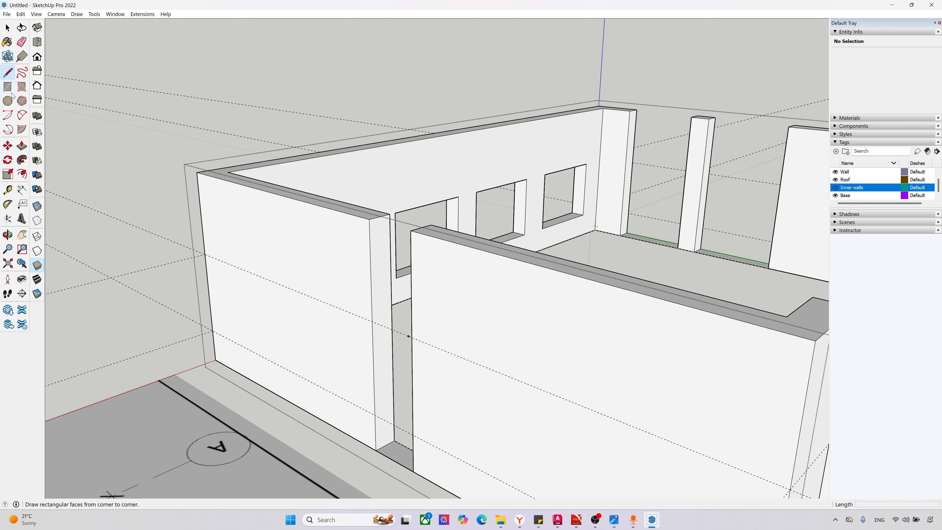
{"action": "left_click", "coordinate": [372, 322]}
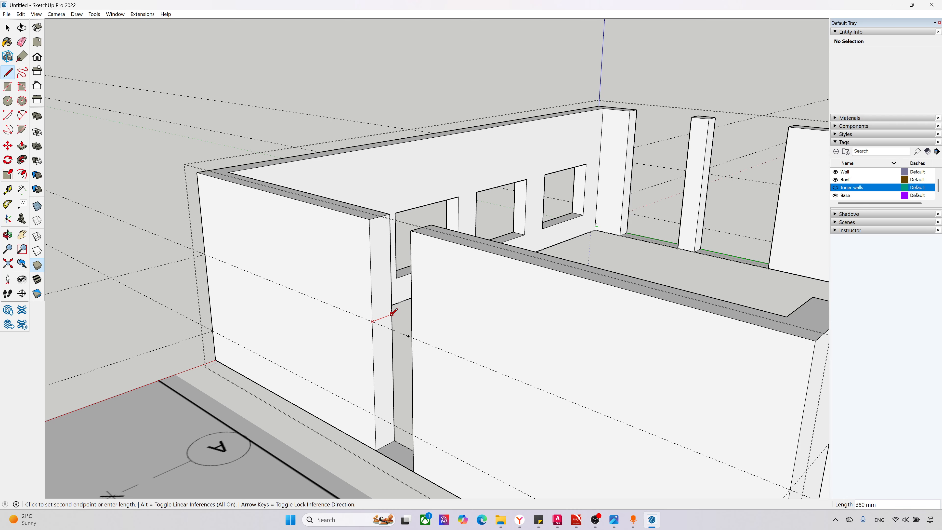
{"action": "left_click", "coordinate": [391, 314]}
Step: Extrude the jamb face above the line 800 mm across the east wall's opening and raise the opening's base 600 mm
{"action": "middle_click_drag", "start_coordinate": [368, 336], "coordinate": [388, 339]}
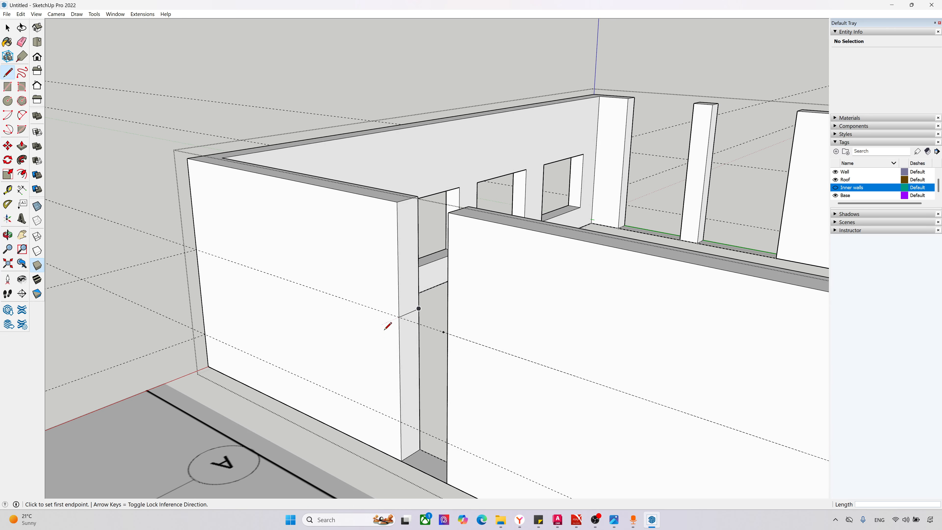
{"action": "key", "text": "p"}
{"action": "left_click", "coordinate": [411, 268]}
{"action": "left_click", "coordinate": [448, 212]}
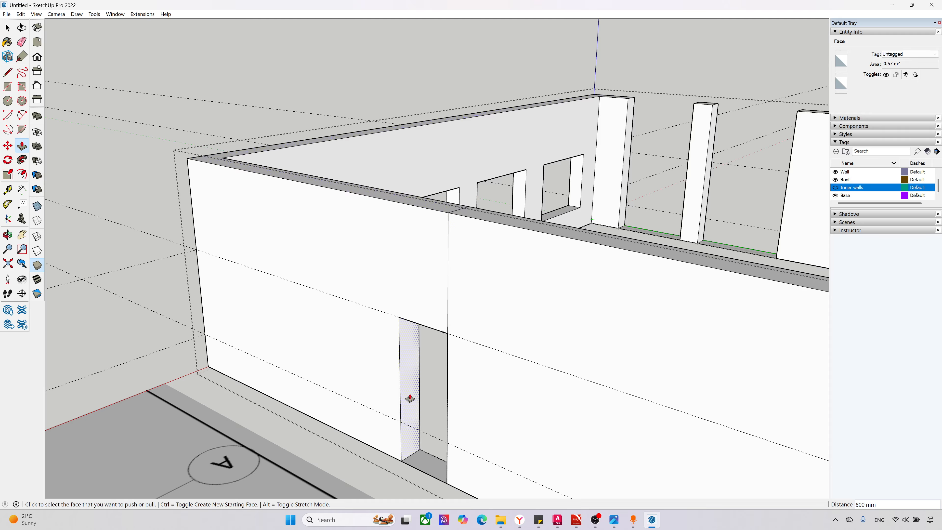
{"action": "left_click", "coordinate": [420, 460]}
{"action": "left_click", "coordinate": [397, 422]}
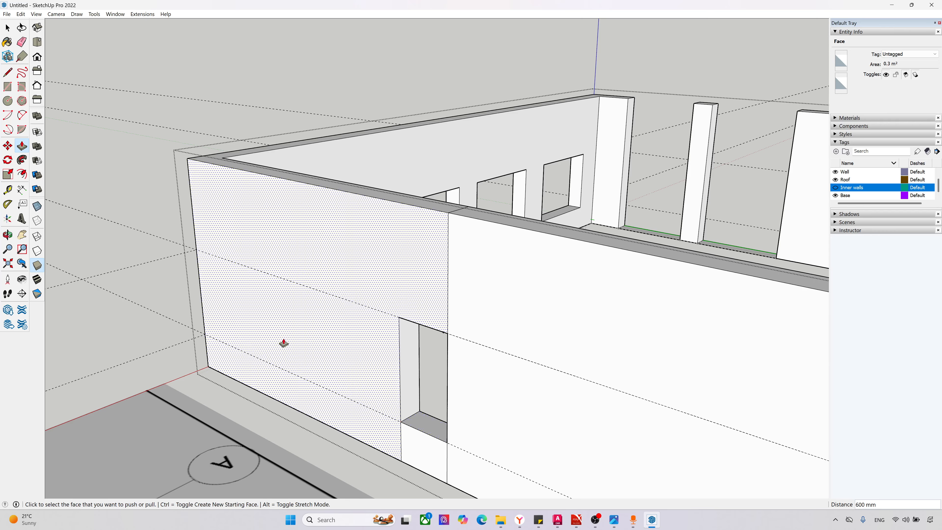
Step: Erase the vertical seam edges above and below the window on the east wall, on its outer and inner faces and top
{"action": "scroll", "coordinate": [226, 296], "scroll_direction": "down", "scroll_amount": 3}
{"action": "scroll", "coordinate": [302, 318], "scroll_direction": "up", "scroll_amount": 3}
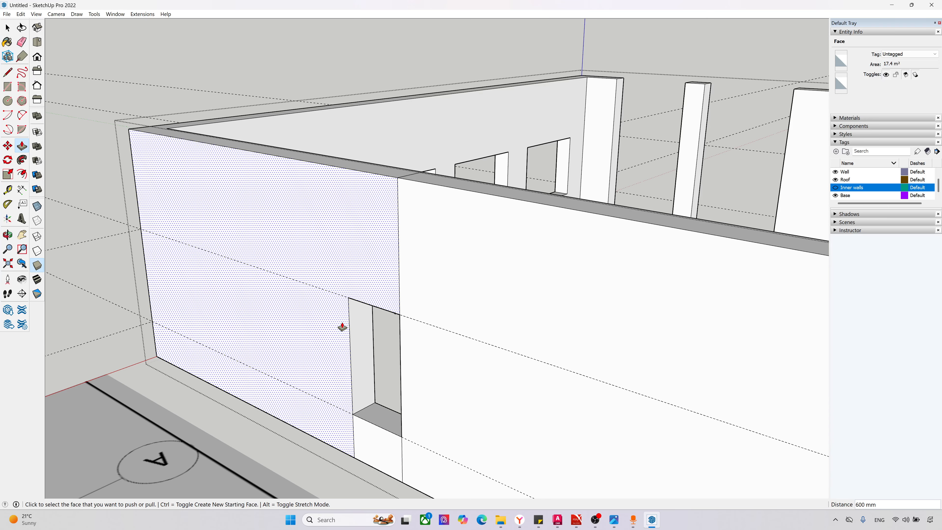
{"action": "key", "text": "e"}
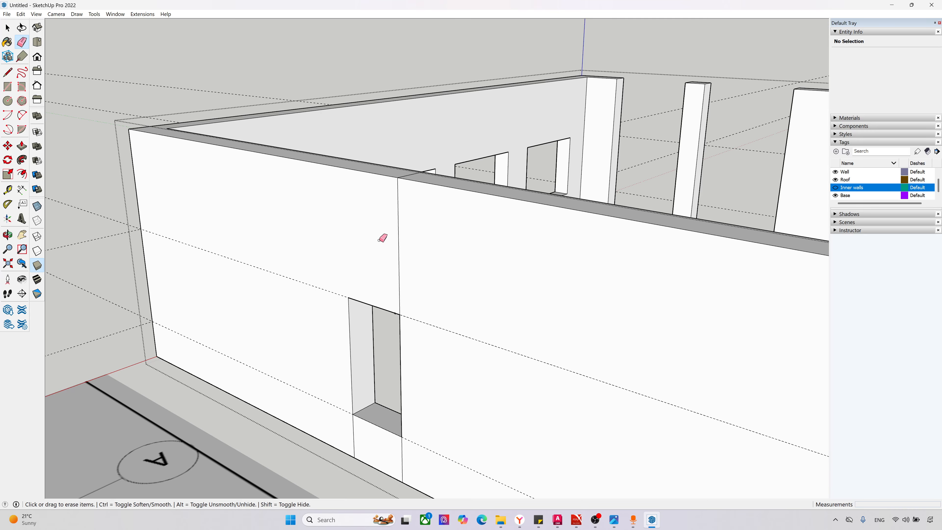
{"action": "left_click", "coordinate": [398, 242]}
{"action": "mouse_move", "coordinate": [389, 388]}
{"action": "middle_mouse_down"}
{"action": "mouse_move", "coordinate": [427, 263]}
{"action": "mouse_move", "coordinate": [141, 275]}
{"action": "middle_mouse_up"}
{"action": "left_click_drag", "start_coordinate": [223, 204], "coordinate": [311, 340]}
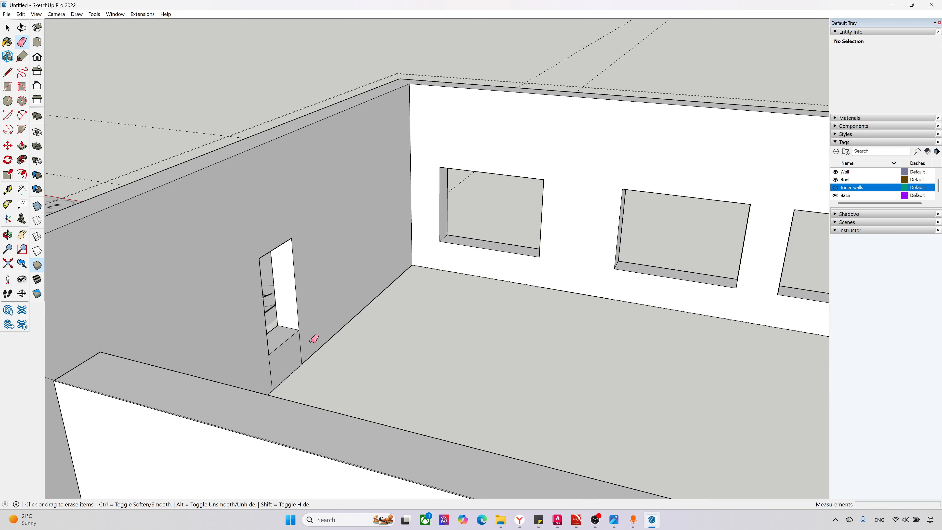
{"action": "scroll", "coordinate": [109, 278], "scroll_direction": "down", "scroll_amount": 5}
Step: Draw 380 mm lines across one jamb of each of the two door openings in the north wall, at the upper guide's height
{"action": "middle_click_drag", "start_coordinate": [191, 308], "coordinate": [574, 342]}
{"action": "scroll", "coordinate": [423, 282], "scroll_direction": "down", "scroll_amount": 3}
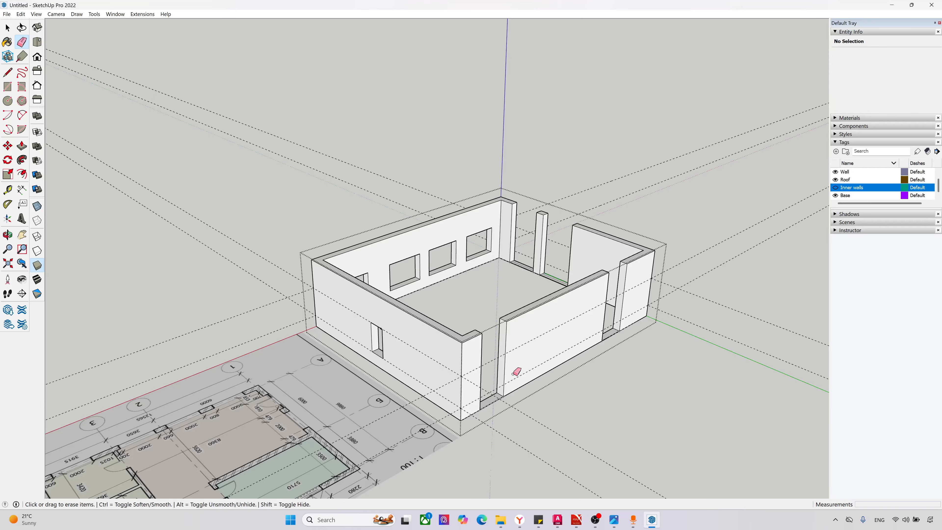
{"action": "scroll", "coordinate": [514, 373], "scroll_direction": "up", "scroll_amount": 5}
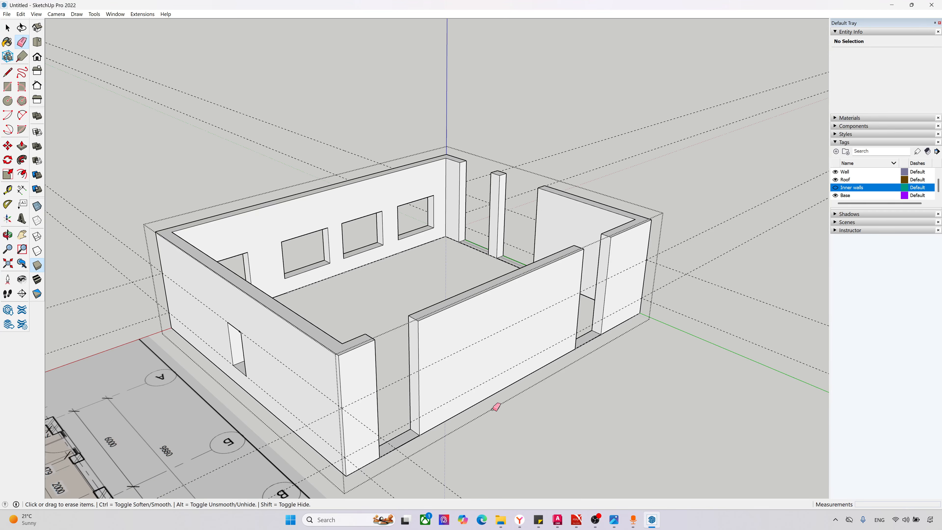
{"action": "scroll", "coordinate": [492, 407], "scroll_direction": "up", "scroll_amount": 1}
{"action": "mouse_move", "coordinate": [422, 409]}
{"action": "middle_mouse_down"}
{"action": "mouse_move", "coordinate": [76, 400]}
{"action": "mouse_move", "coordinate": [365, 303]}
{"action": "middle_mouse_up"}
{"action": "scroll", "coordinate": [59, 228], "scroll_direction": "up", "scroll_amount": 5}
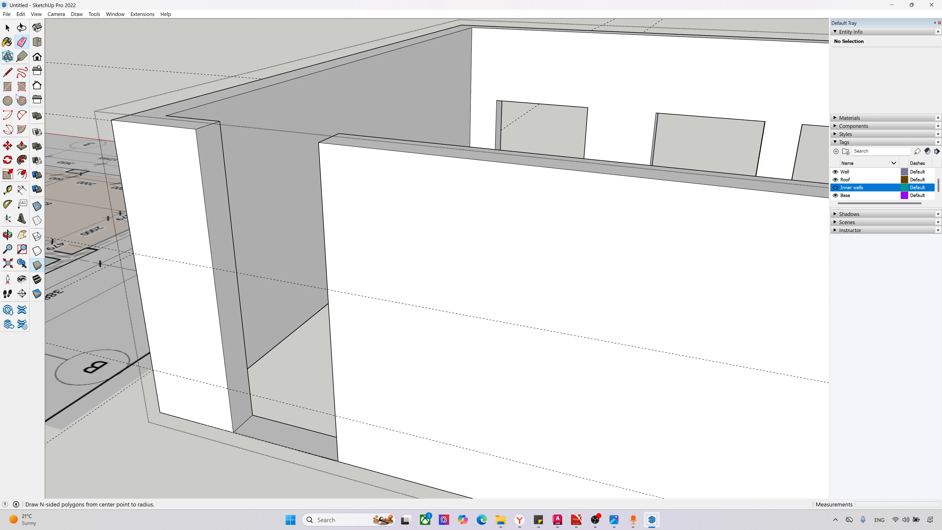
{"action": "middle_click_drag", "start_coordinate": [284, 315], "coordinate": [134, 235]}
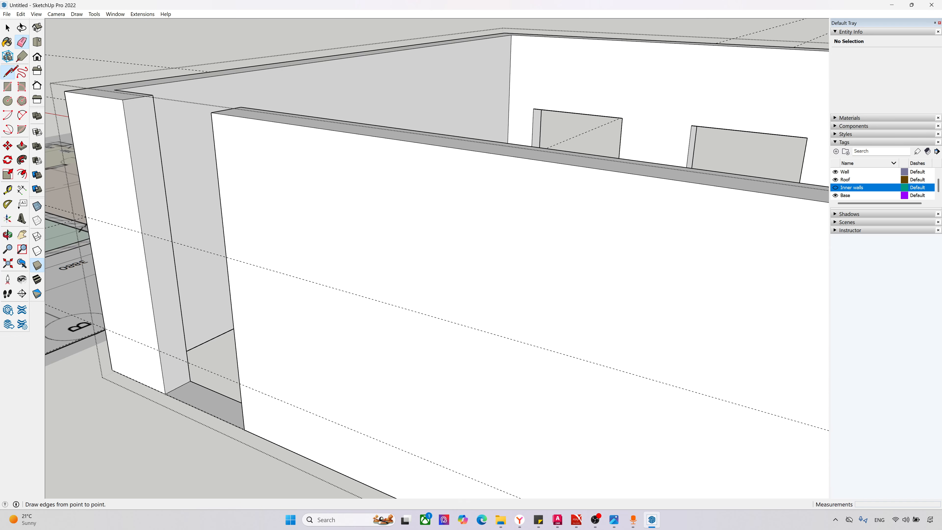
{"action": "left_click", "coordinate": [8, 72]}
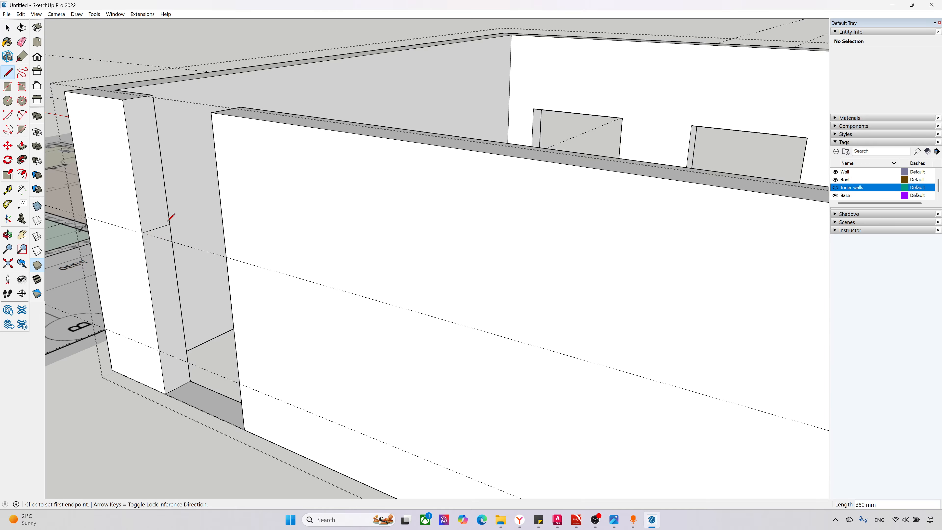
{"action": "scroll", "coordinate": [171, 217], "scroll_direction": "down", "scroll_amount": 6}
{"action": "scroll", "coordinate": [378, 295], "scroll_direction": "up", "scroll_amount": 6}
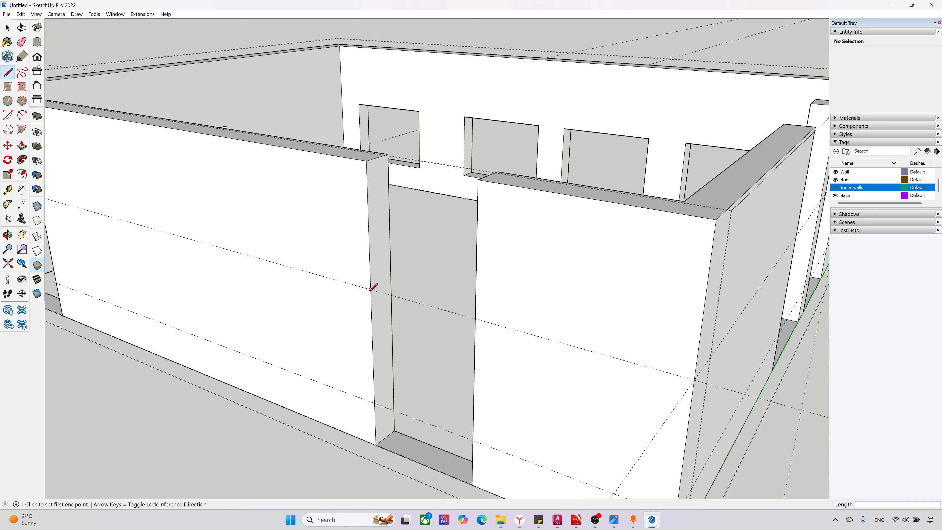
{"action": "left_click", "coordinate": [370, 289]}
{"action": "left_click", "coordinate": [391, 279]}
Step: Extrude the jamb faces above the lines 1400 mm across both door openings in the north wall
{"action": "key", "text": "p"}
{"action": "left_click_drag", "start_coordinate": [379, 253], "coordinate": [480, 183]}
{"action": "scroll", "coordinate": [358, 274], "scroll_direction": "down", "scroll_amount": 3}
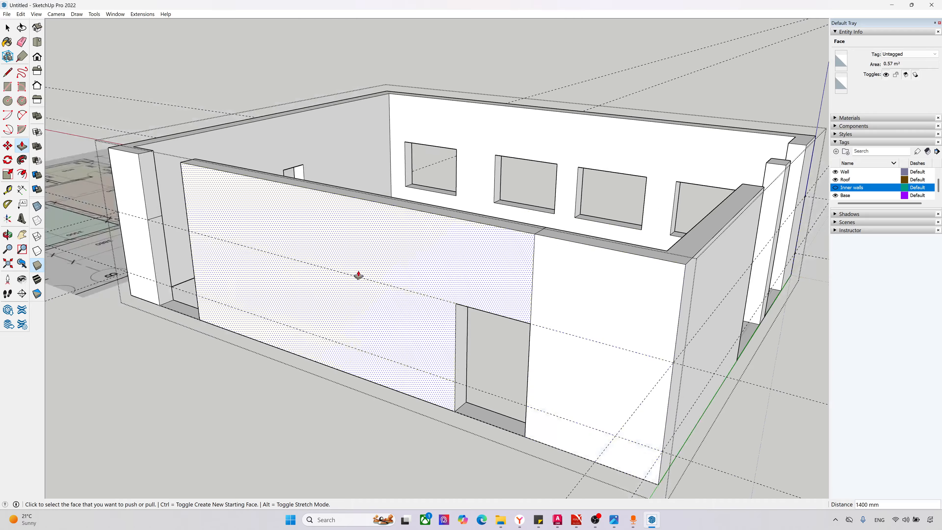
{"action": "scroll", "coordinate": [358, 274], "scroll_direction": "down", "scroll_amount": 2}
{"action": "scroll", "coordinate": [126, 159], "scroll_direction": "up", "scroll_amount": 4}
{"action": "left_click", "coordinate": [188, 197]}
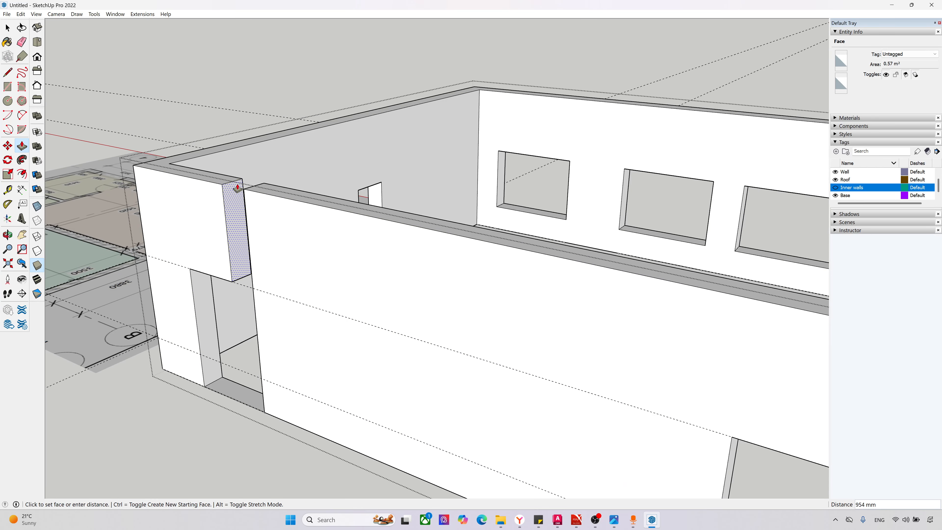
{"action": "left_click", "coordinate": [238, 188]}
Step: Erase the outer and inner base edges in both north wall door openings to remove the threshold strips
{"action": "scroll", "coordinate": [219, 248], "scroll_direction": "down", "scroll_amount": 6}
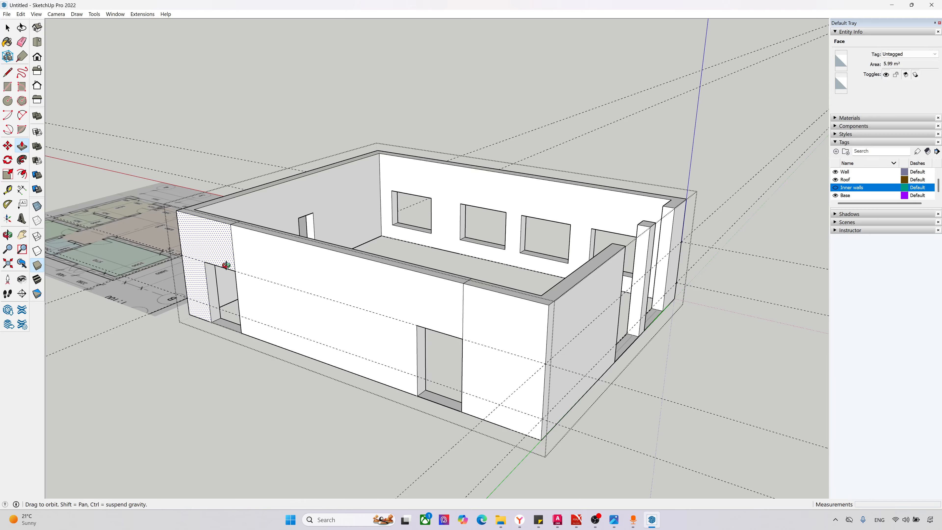
{"action": "left_click_drag", "start_coordinate": [226, 265], "coordinate": [270, 246]}
{"action": "key", "text": "p"}
{"action": "scroll", "coordinate": [234, 326], "scroll_direction": "up", "scroll_amount": 3}
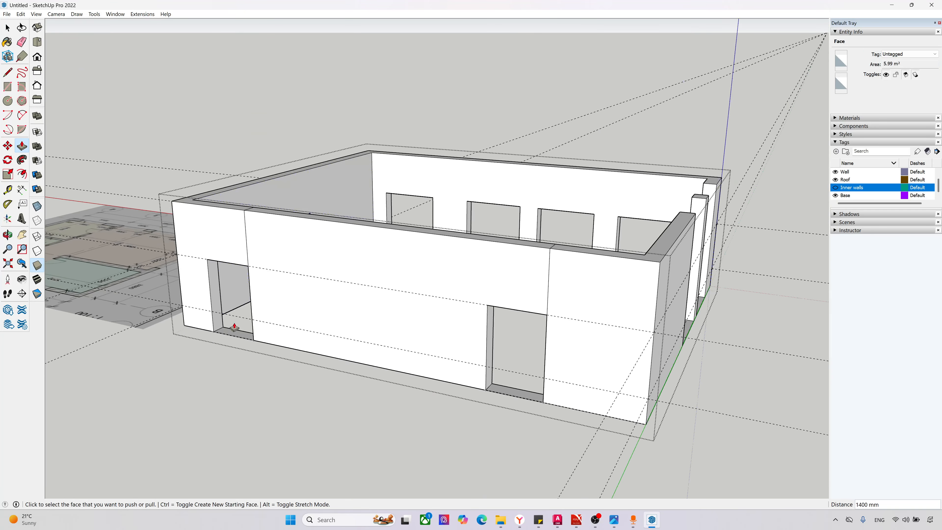
{"action": "scroll", "coordinate": [234, 327], "scroll_direction": "up", "scroll_amount": 10}
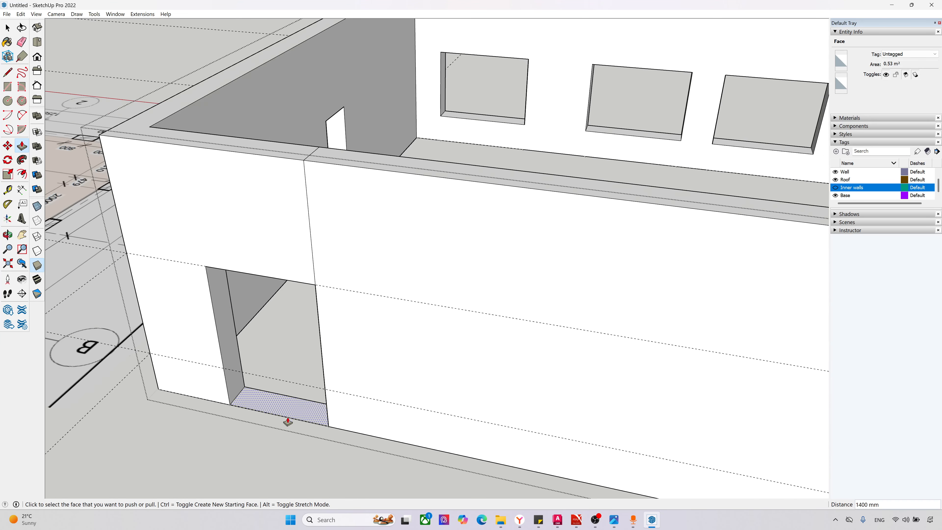
{"action": "key", "text": "e"}
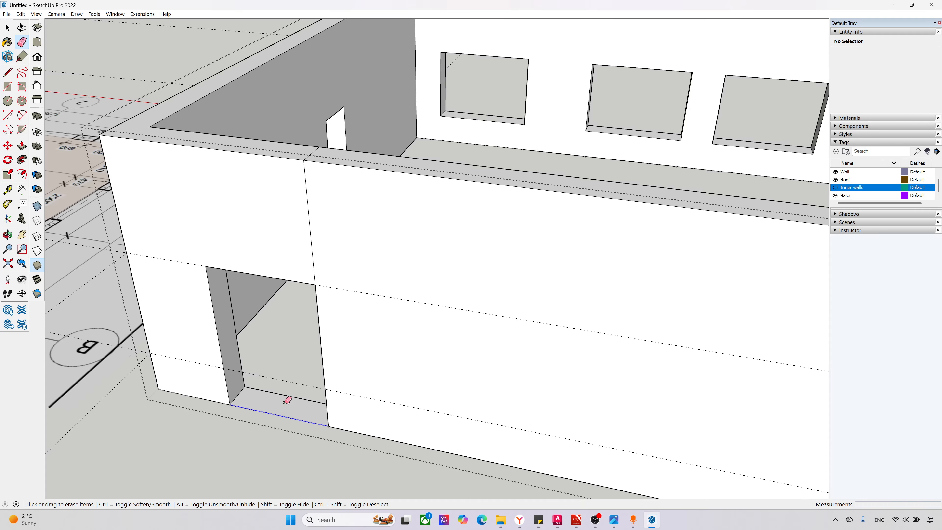
{"action": "scroll", "coordinate": [288, 389], "scroll_direction": "down", "scroll_amount": 6}
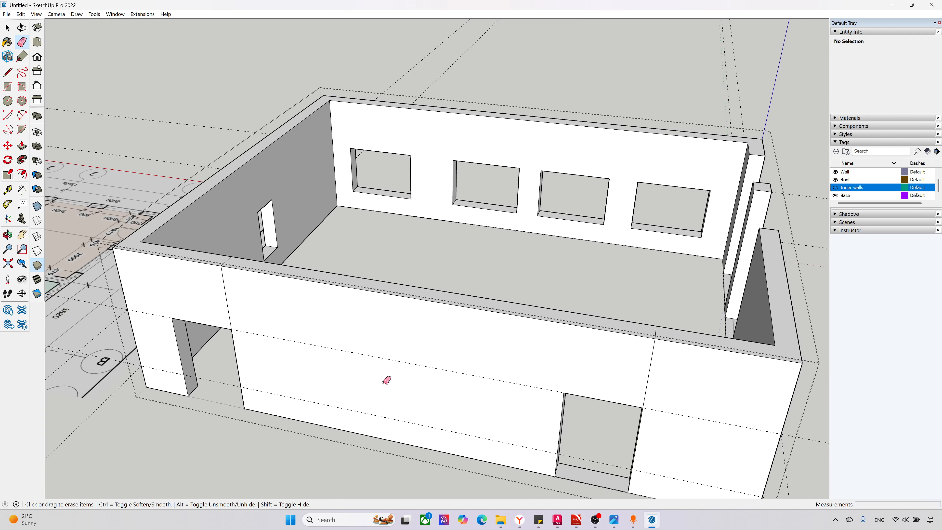
{"action": "scroll", "coordinate": [615, 491], "scroll_direction": "up", "scroll_amount": 5}
{"action": "middle_click_drag", "start_coordinate": [611, 493], "coordinate": [560, 432]}
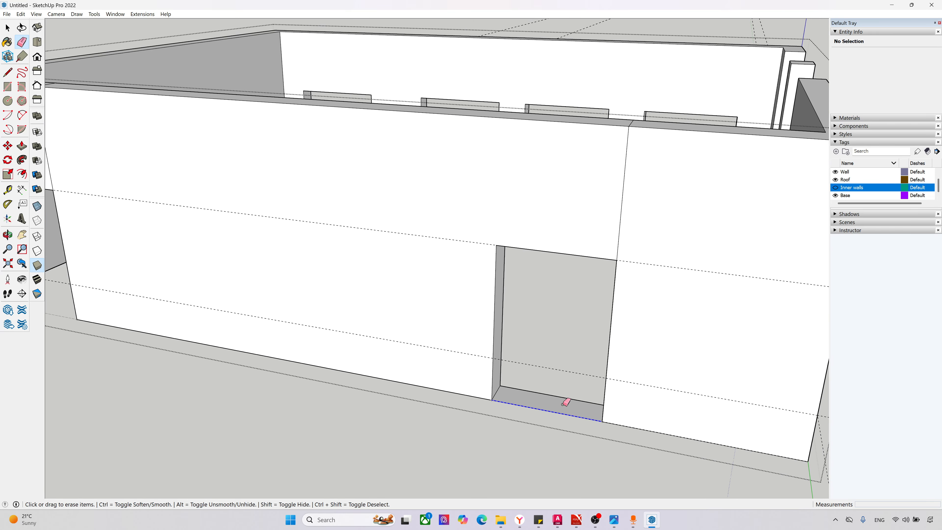
{"action": "left_click", "coordinate": [561, 389]}
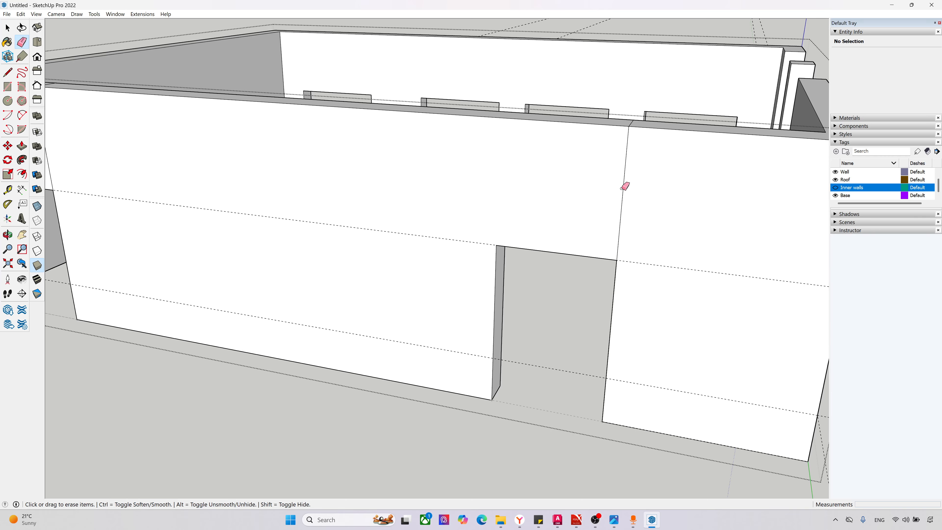
Step: Erase the vertical seams above both doors on the north wall's outer face and the seams crossing its top face
{"action": "scroll", "coordinate": [628, 190], "scroll_direction": "down", "scroll_amount": 4}
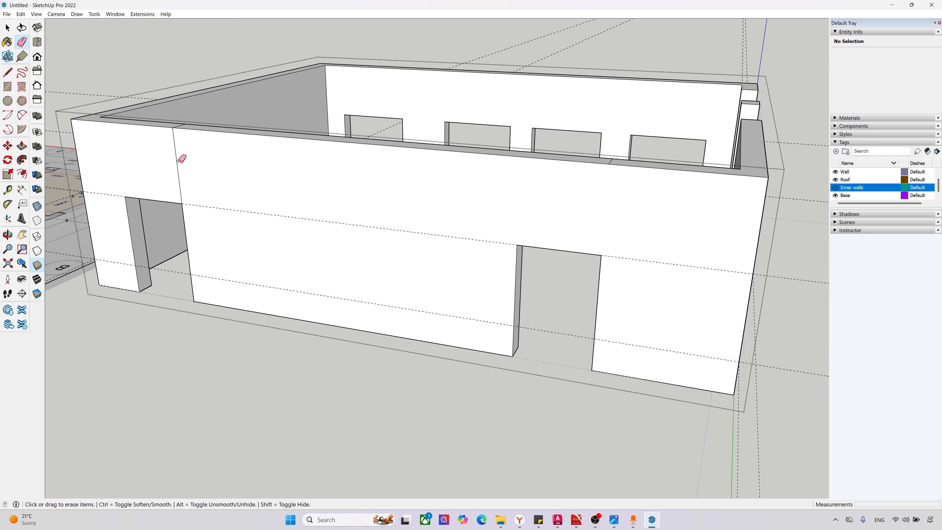
{"action": "middle_click_drag", "start_coordinate": [189, 137], "coordinate": [193, 280]}
{"action": "scroll", "coordinate": [166, 267], "scroll_direction": "up", "scroll_amount": 3}
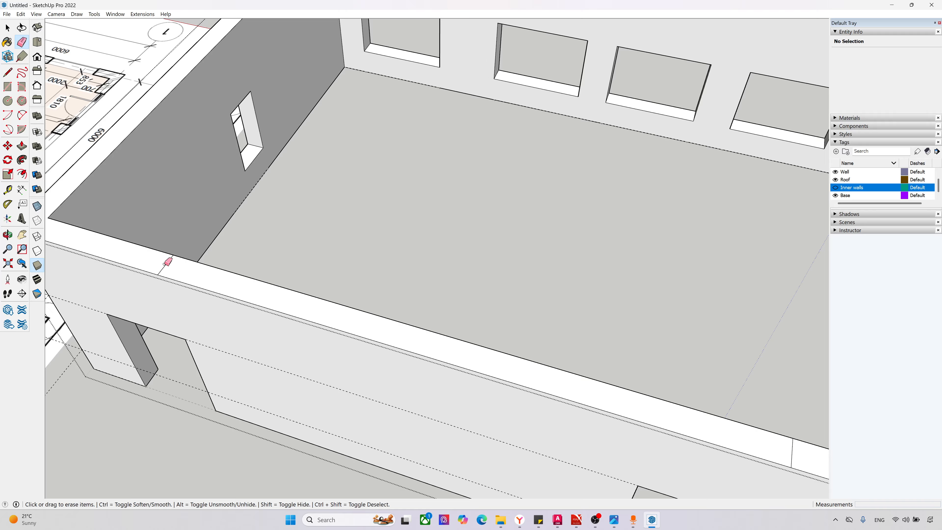
{"action": "left_click", "coordinate": [165, 264]}
{"action": "scroll", "coordinate": [131, 259], "scroll_direction": "down", "scroll_amount": 3}
{"action": "scroll", "coordinate": [598, 372], "scroll_direction": "up", "scroll_amount": 3}
{"action": "left_click", "coordinate": [555, 392]}
{"action": "scroll", "coordinate": [589, 368], "scroll_direction": "down", "scroll_amount": 1}
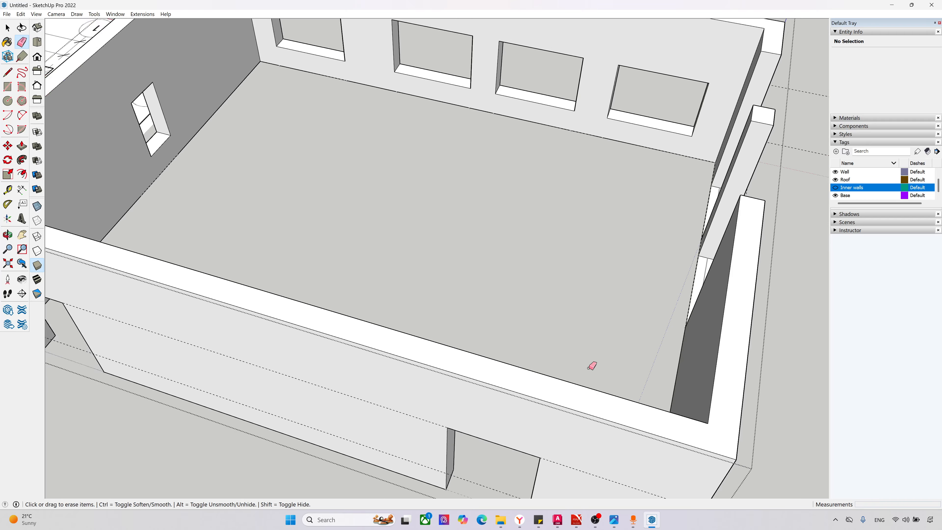
Step: Erase the vertical seam edges above both door openings on the north wall's inner face
{"action": "scroll", "coordinate": [592, 366], "scroll_direction": "down", "scroll_amount": 4}
{"action": "mouse_move", "coordinate": [606, 349]}
{"action": "middle_mouse_down"}
{"action": "mouse_move", "coordinate": [198, 248]}
{"action": "mouse_move", "coordinate": [280, 105]}
{"action": "middle_mouse_up"}
{"action": "scroll", "coordinate": [364, 111], "scroll_direction": "up", "scroll_amount": 3}
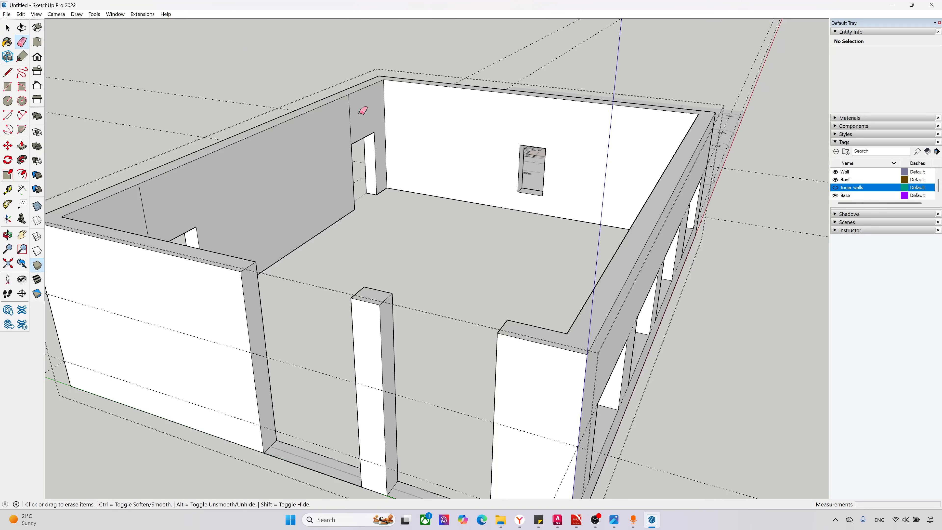
{"action": "scroll", "coordinate": [195, 225], "scroll_direction": "down", "scroll_amount": 3}
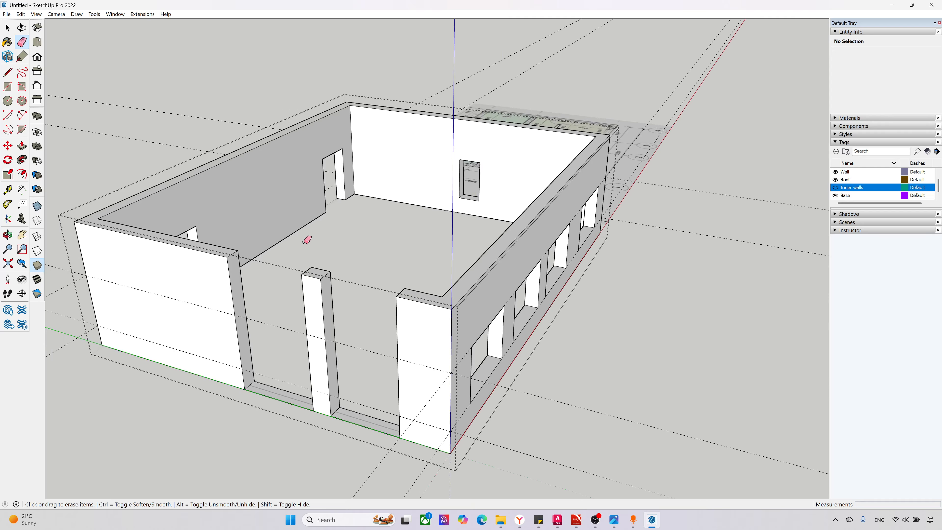
Step: Draw 380 mm lines across the west wall's end face and the pillar's side face at the upper guide's height
{"action": "scroll", "coordinate": [244, 320], "scroll_direction": "up", "scroll_amount": 6}
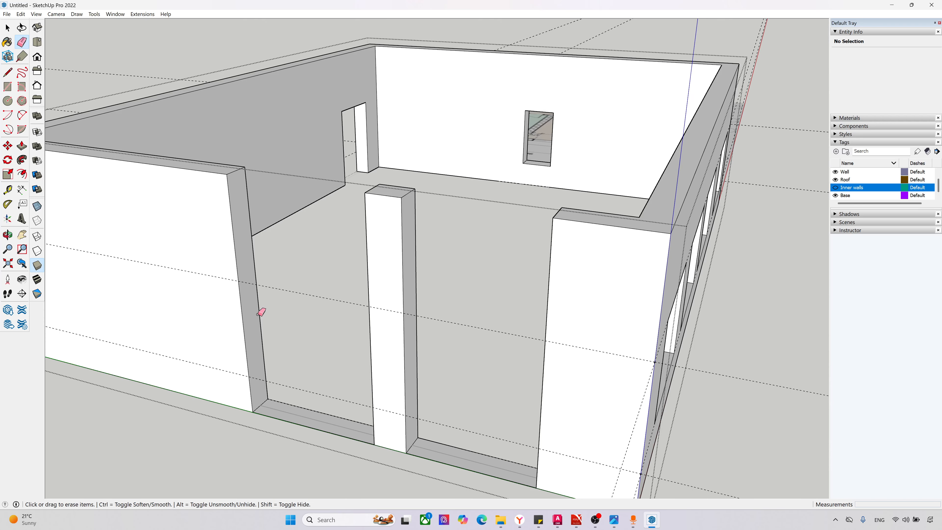
{"action": "key", "text": "p"}
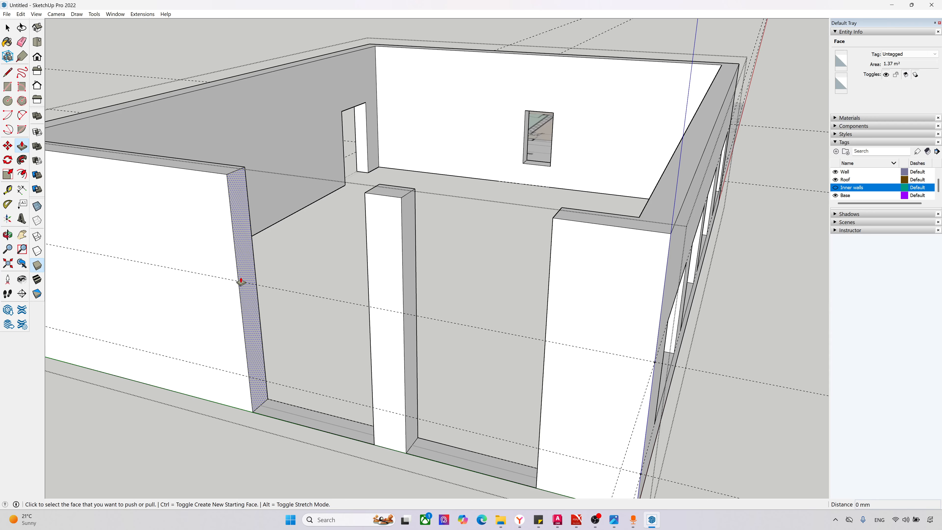
{"action": "key", "text": "l"}
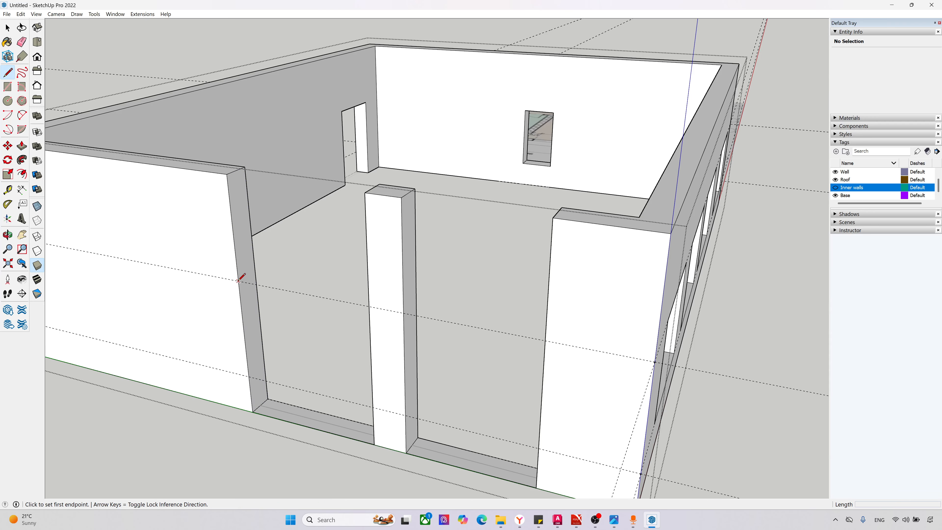
{"action": "left_click", "coordinate": [239, 281]}
{"action": "left_click", "coordinate": [255, 270]}
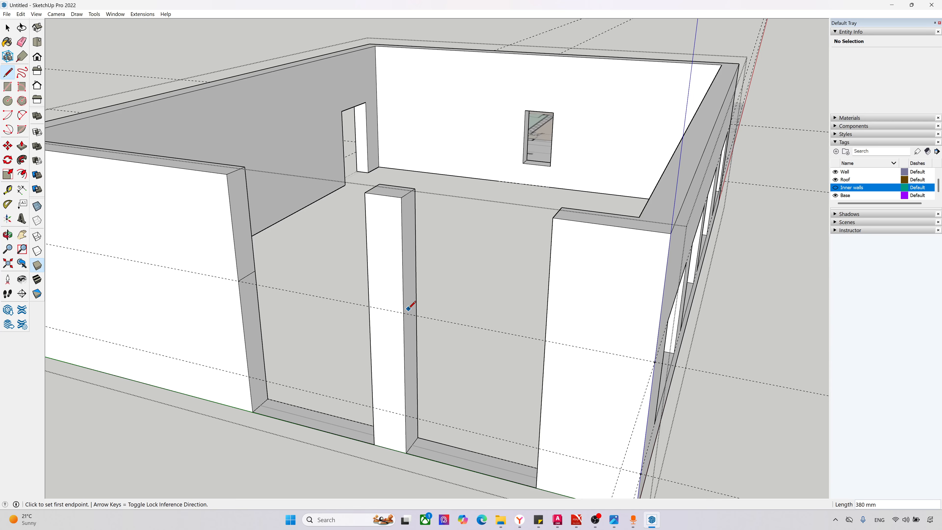
{"action": "middle_click_drag", "start_coordinate": [425, 319], "coordinate": [397, 313]}
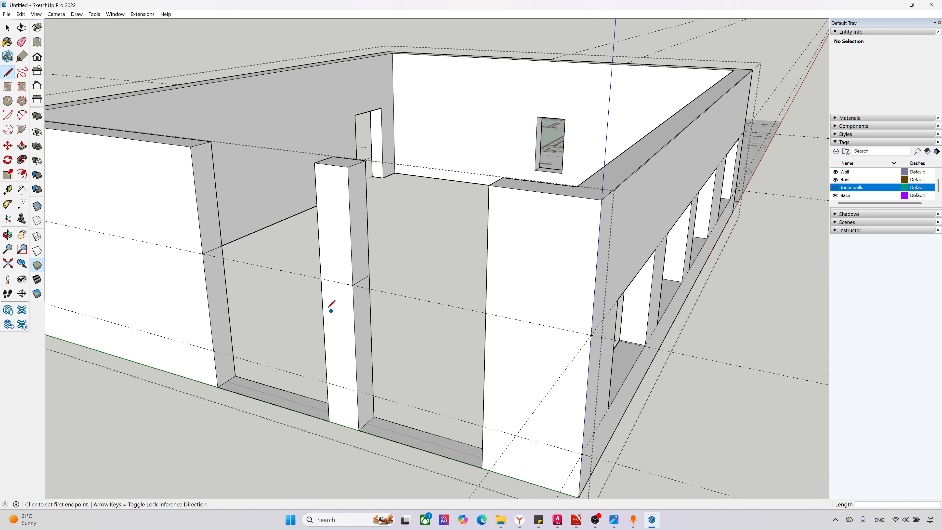
Step: Push/Pull the upper west wall section across to the pillar and the pillar's upper section across to the corner section, closing both openings above
{"action": "key", "text": "p"}
{"action": "left_click", "coordinate": [204, 214]}
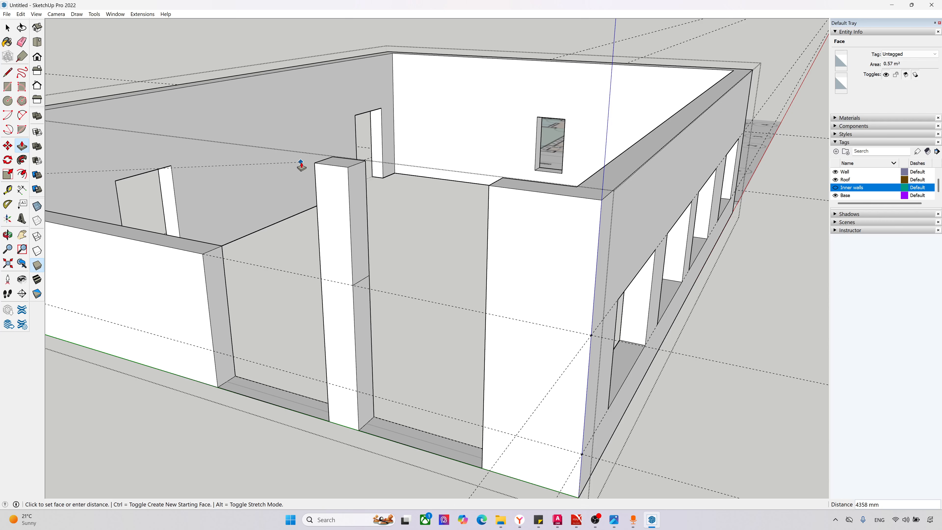
{"action": "left_click", "coordinate": [313, 167]}
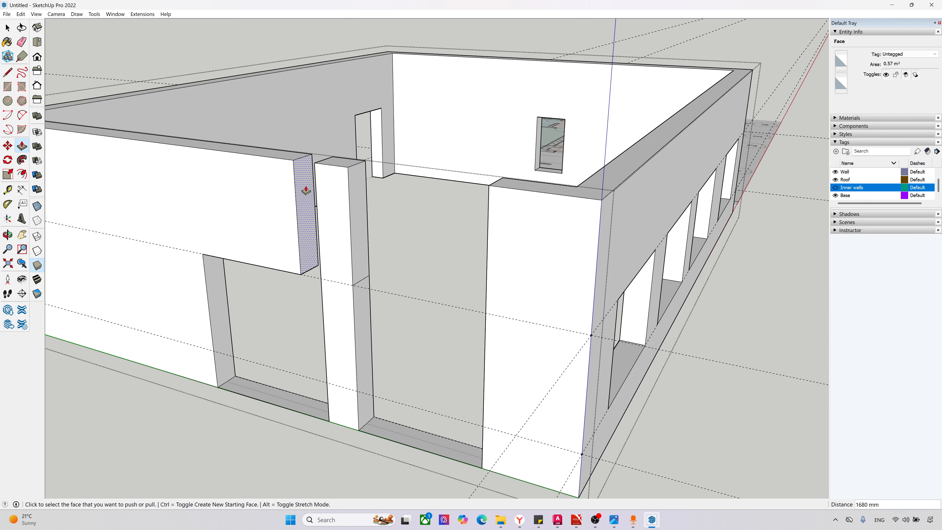
{"action": "left_click", "coordinate": [354, 205]}
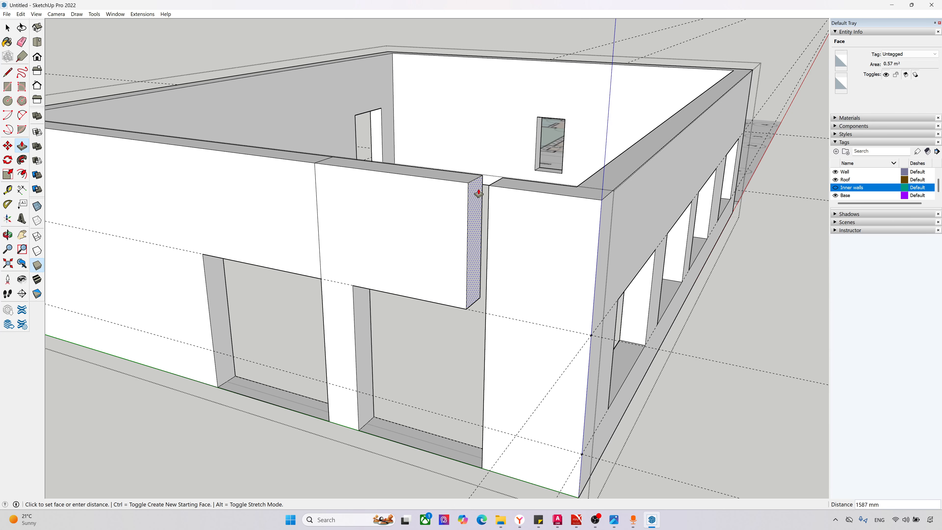
{"action": "left_click", "coordinate": [490, 191]}
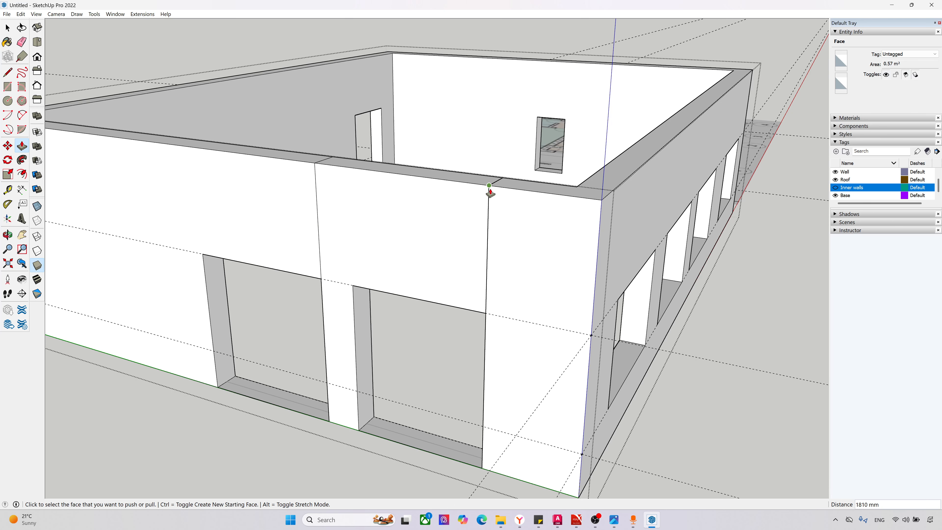
Step: Raise the base of the west wall's northern opening 600 mm to the lower guide to form a window sill wall
{"action": "left_click", "coordinate": [275, 398]}
{"action": "left_click", "coordinate": [211, 355]}
{"action": "scroll", "coordinate": [210, 386], "scroll_direction": "up", "scroll_amount": 4}
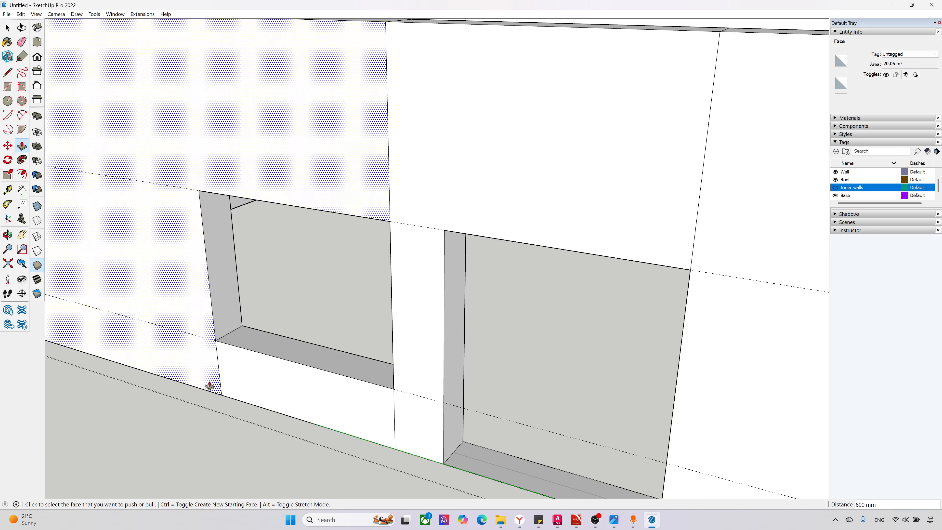
{"action": "key", "text": "Escape"}
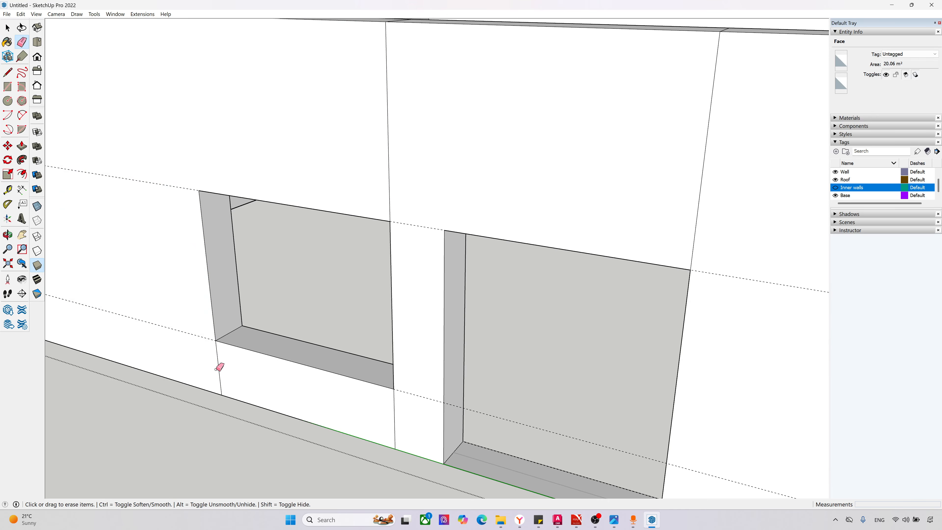
Step: Erase the vertical seams beside the sill section and above the pillar on the west wall's outer face
{"action": "key", "text": "e"}
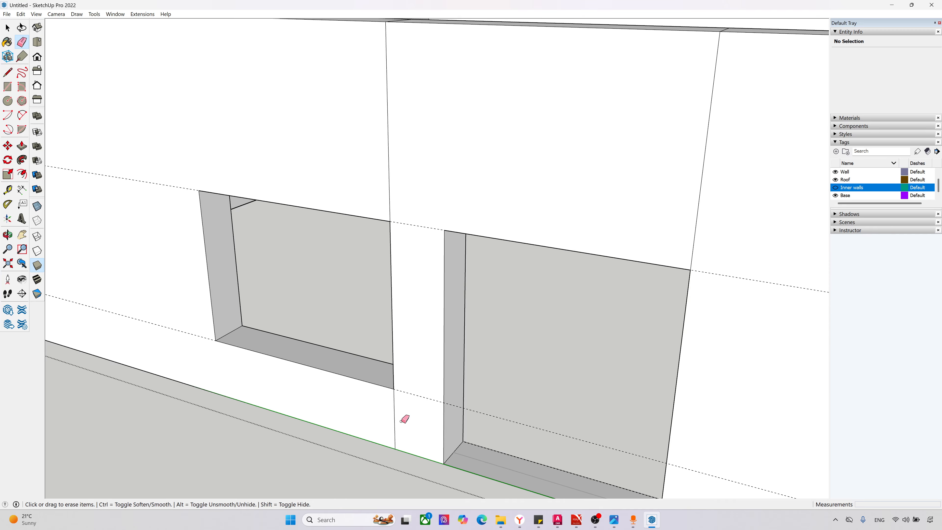
{"action": "left_click", "coordinate": [394, 413]}
{"action": "left_click", "coordinate": [388, 163]}
{"action": "scroll", "coordinate": [407, 139], "scroll_direction": "down", "scroll_amount": 2}
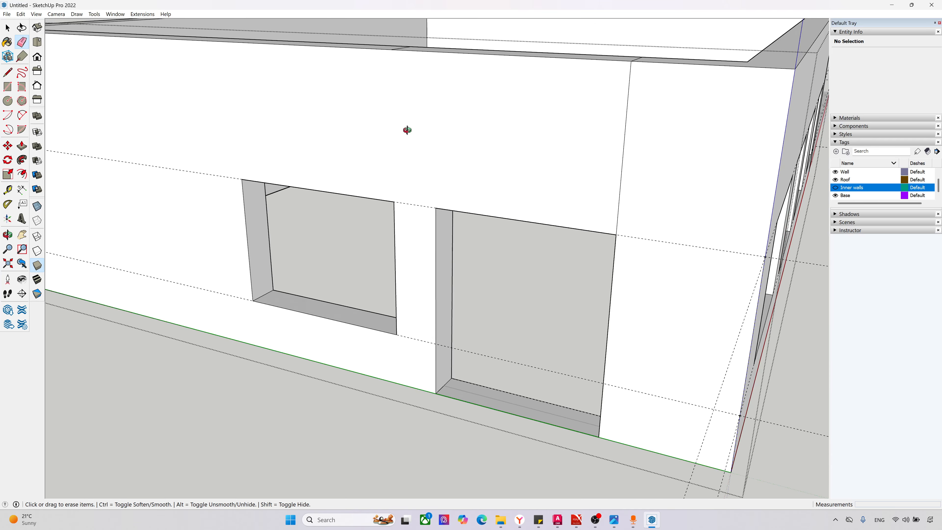
Step: Erase the seams crossing the west wall's top face and the vertical seam above the door's corner side on the outer face
{"action": "middle_click_drag", "start_coordinate": [408, 131], "coordinate": [359, 225]}
{"action": "scroll", "coordinate": [363, 211], "scroll_direction": "up", "scroll_amount": 2}
{"action": "left_click", "coordinate": [367, 170]}
{"action": "scroll", "coordinate": [410, 184], "scroll_direction": "down", "scroll_amount": 2}
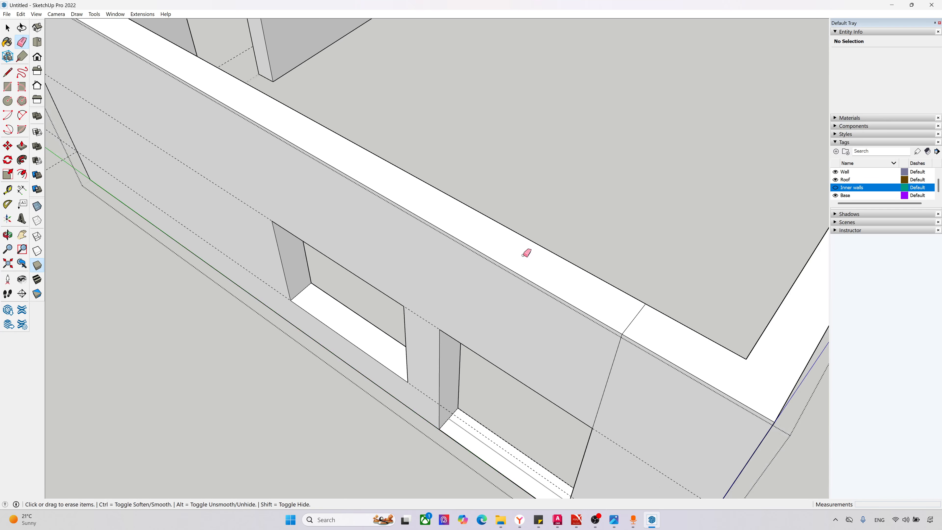
{"action": "mouse_move", "coordinate": [525, 252]}
{"action": "middle_mouse_down"}
{"action": "mouse_move", "coordinate": [534, 263]}
{"action": "mouse_move", "coordinate": [413, 263]}
{"action": "mouse_move", "coordinate": [506, 241]}
{"action": "mouse_move", "coordinate": [532, 257]}
{"action": "mouse_move", "coordinate": [610, 347]}
{"action": "middle_mouse_up"}
{"action": "scroll", "coordinate": [580, 309], "scroll_direction": "up", "scroll_amount": 1}
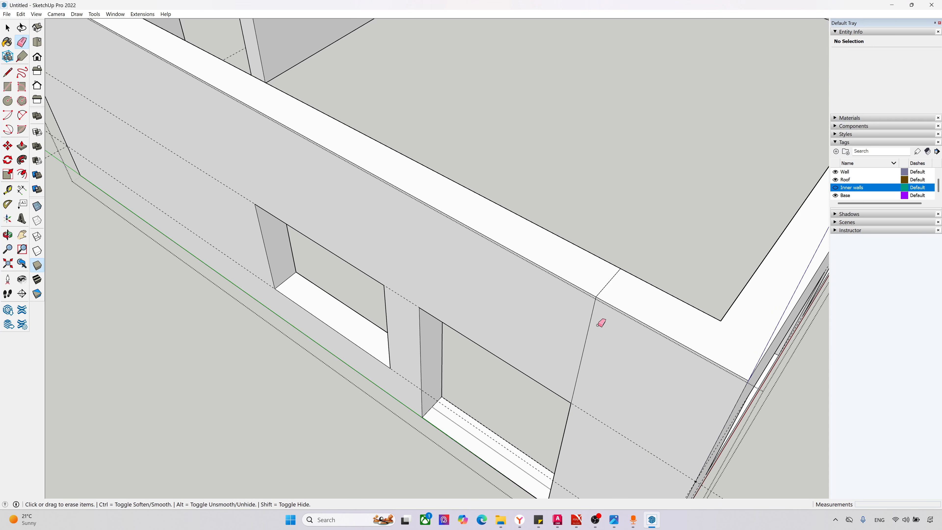
{"action": "left_click", "coordinate": [591, 314]}
{"action": "scroll", "coordinate": [603, 343], "scroll_direction": "down", "scroll_amount": 3}
Step: Erase the vertical seam above the pillar on the west wall's inner face
{"action": "middle_click_drag", "start_coordinate": [604, 343], "coordinate": [175, 270]}
{"action": "scroll", "coordinate": [190, 196], "scroll_direction": "up", "scroll_amount": 4}
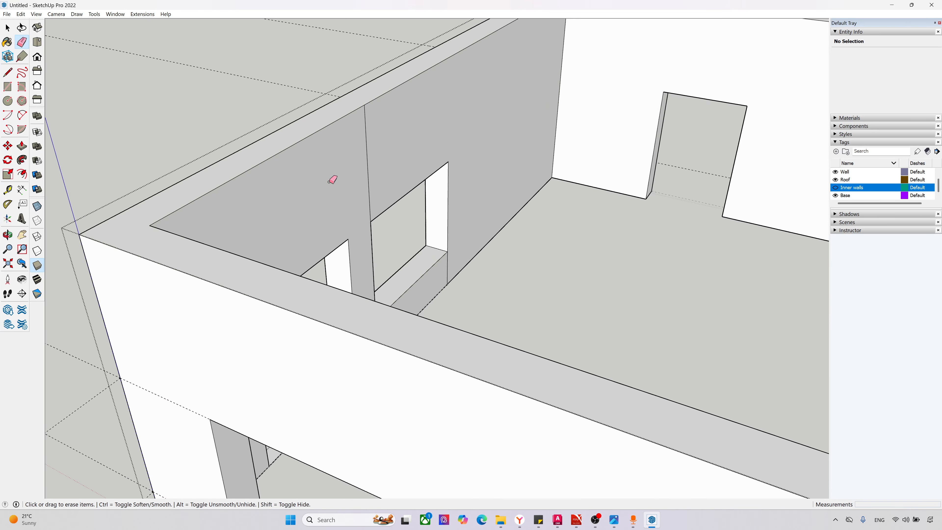
{"action": "left_click", "coordinate": [366, 137]}
{"action": "scroll", "coordinate": [321, 222], "scroll_direction": "down", "scroll_amount": 4}
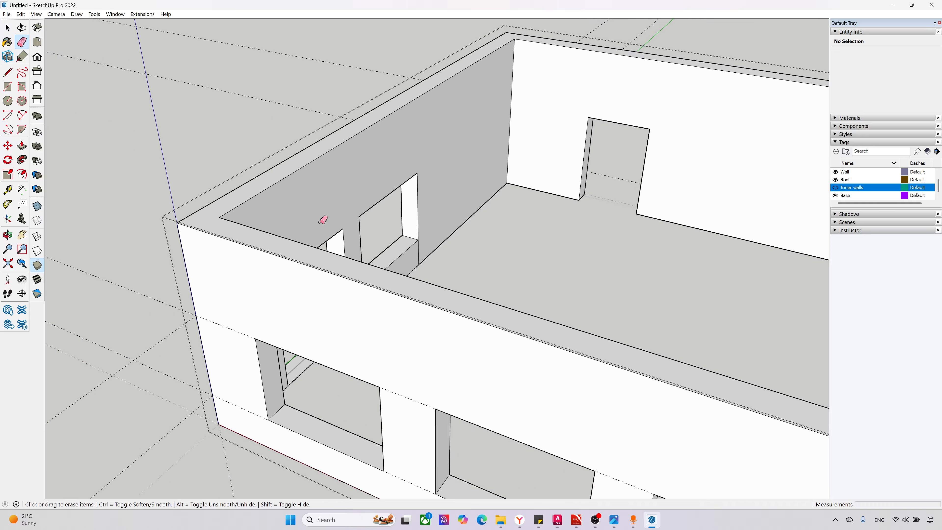
Step: Erase the base edges in the west wall's door opening to remove the threshold strip
{"action": "middle_click_drag", "start_coordinate": [294, 275], "coordinate": [728, 285]}
{"action": "scroll", "coordinate": [407, 402], "scroll_direction": "up", "scroll_amount": 4}
{"action": "scroll", "coordinate": [431, 399], "scroll_direction": "up", "scroll_amount": 2}
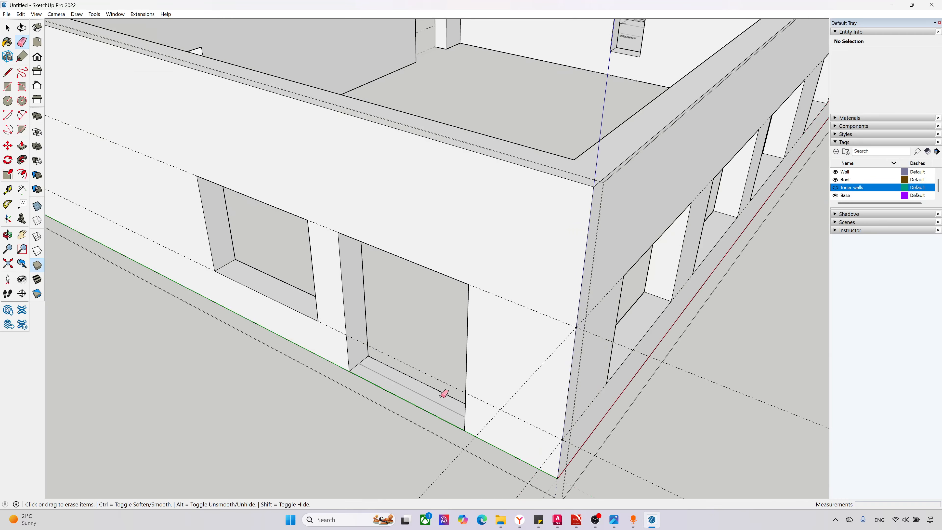
{"action": "left_click_drag", "start_coordinate": [440, 382], "coordinate": [395, 411]}
{"action": "scroll", "coordinate": [354, 417], "scroll_direction": "down", "scroll_amount": 4}
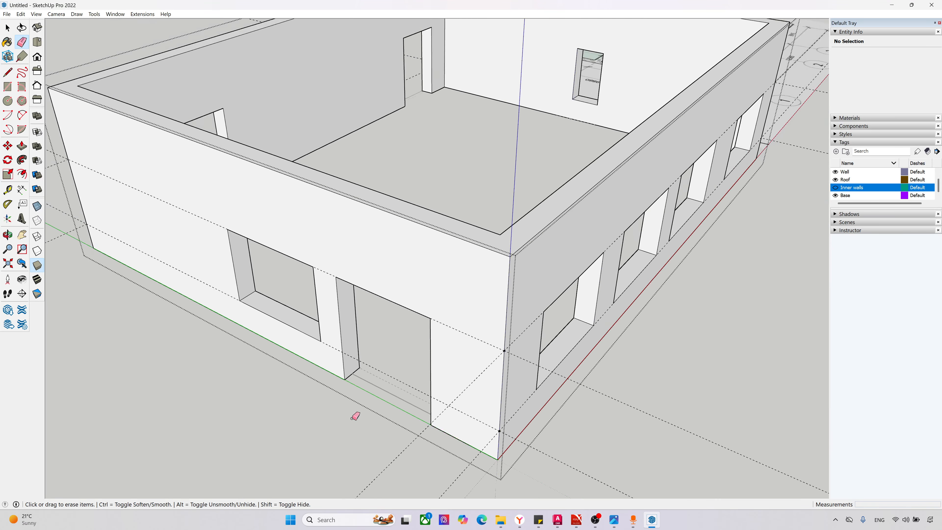
Step: Examine the outer walls from all sides and from underneath for leftover edges and missing faces
{"action": "mouse_move", "coordinate": [444, 410]}
{"action": "middle_mouse_down"}
{"action": "mouse_move", "coordinate": [461, 408]}
{"action": "mouse_move", "coordinate": [329, 276]}
{"action": "mouse_move", "coordinate": [380, 438]}
{"action": "mouse_move", "coordinate": [644, 349]}
{"action": "middle_mouse_up"}
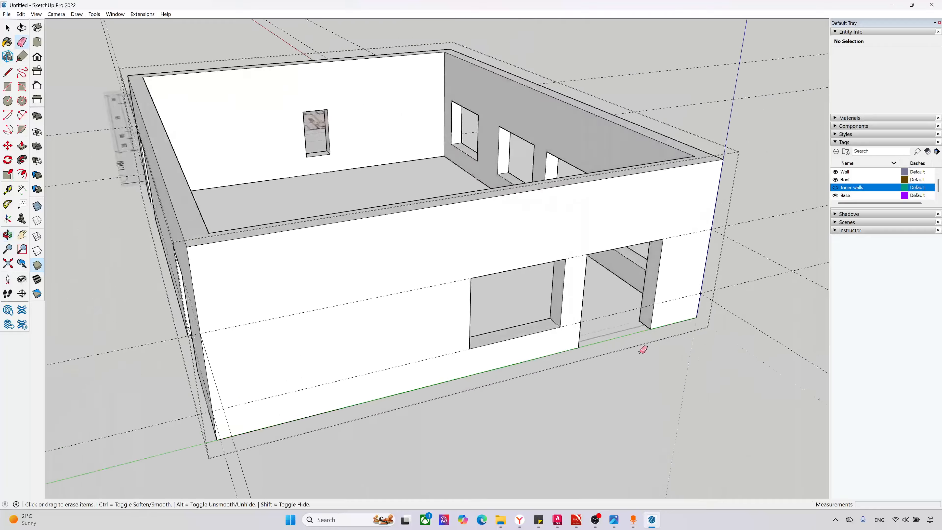
{"action": "middle_click_drag", "start_coordinate": [300, 329], "coordinate": [742, 333]}
{"action": "middle_click_drag", "start_coordinate": [267, 308], "coordinate": [519, 288]}
{"action": "scroll", "coordinate": [286, 334], "scroll_direction": "down", "scroll_amount": 3}
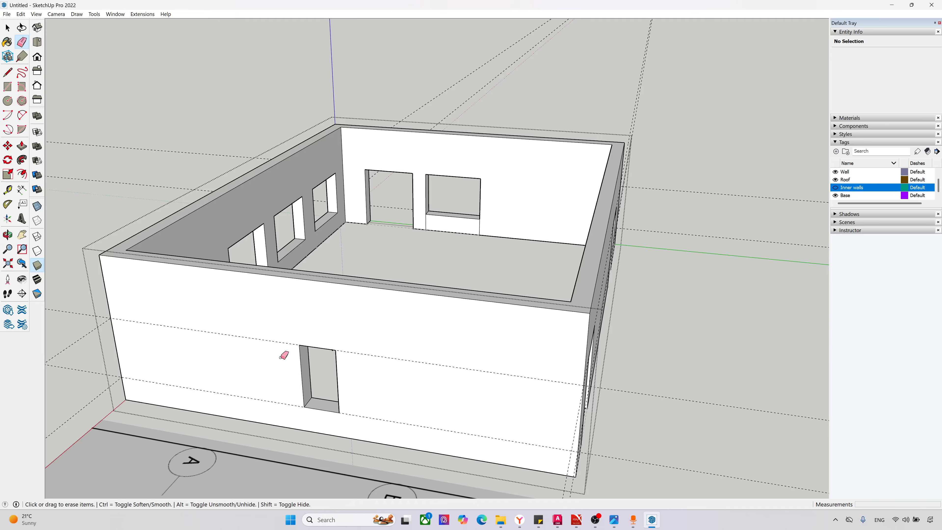
{"action": "mouse_move", "coordinate": [293, 355]}
{"action": "middle_mouse_down"}
{"action": "mouse_move", "coordinate": [664, 314]}
{"action": "mouse_move", "coordinate": [481, 339]}
{"action": "middle_mouse_up"}
{"action": "mouse_move", "coordinate": [401, 365]}
{"action": "middle_mouse_down"}
{"action": "mouse_move", "coordinate": [430, 127]}
{"action": "mouse_move", "coordinate": [418, 53]}
{"action": "mouse_move", "coordinate": [422, 63]}
{"action": "middle_mouse_up"}
{"action": "scroll", "coordinate": [177, 353], "scroll_direction": "up", "scroll_amount": 4}
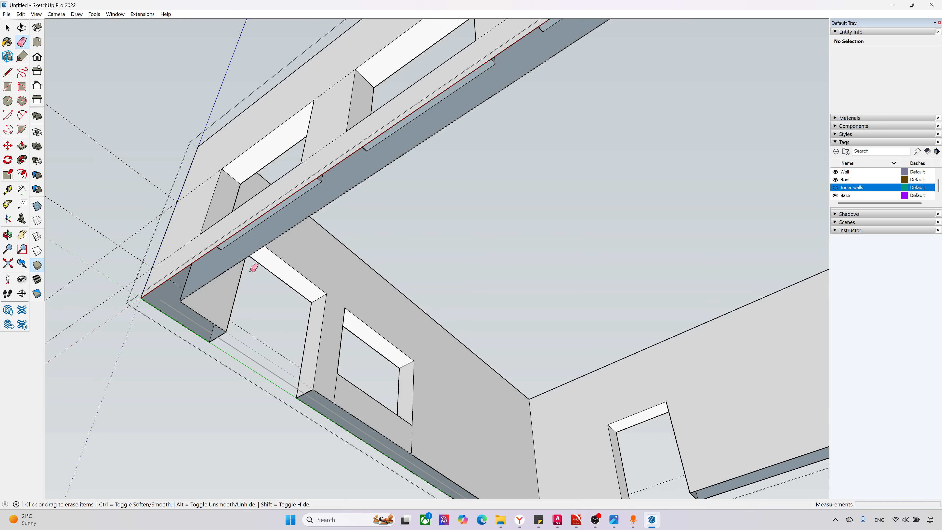
{"action": "scroll", "coordinate": [336, 410], "scroll_direction": "down", "scroll_amount": 5}
{"action": "mouse_move", "coordinate": [337, 410]}
{"action": "middle_mouse_down"}
{"action": "mouse_move", "coordinate": [433, 250]}
{"action": "mouse_move", "coordinate": [385, 280]}
{"action": "mouse_move", "coordinate": [466, 330]}
{"action": "middle_mouse_up"}
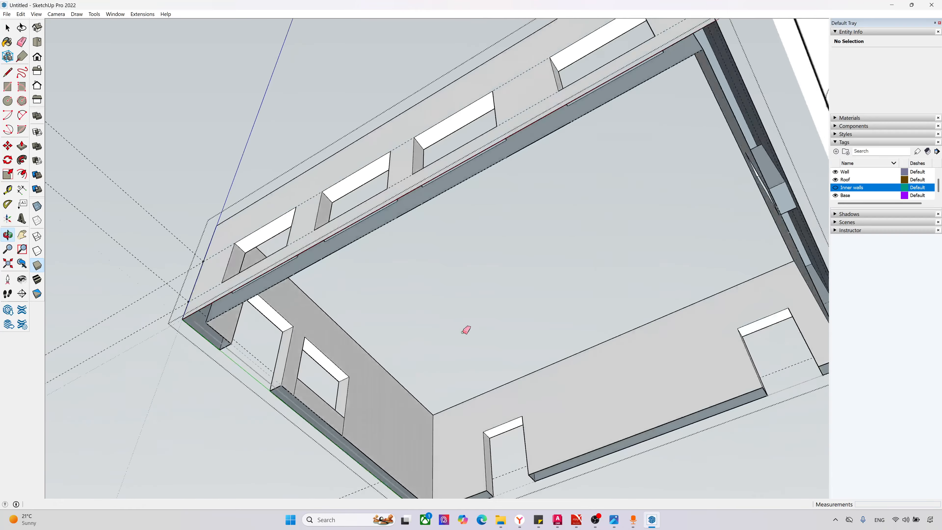
{"action": "scroll", "coordinate": [303, 314], "scroll_direction": "down", "scroll_amount": 3}
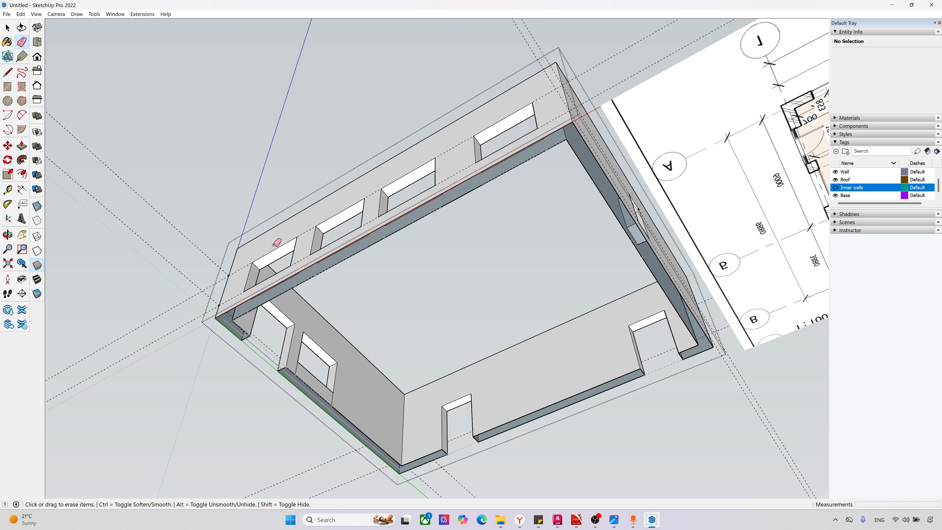
{"action": "scroll", "coordinate": [185, 337], "scroll_direction": "up", "scroll_amount": 3}
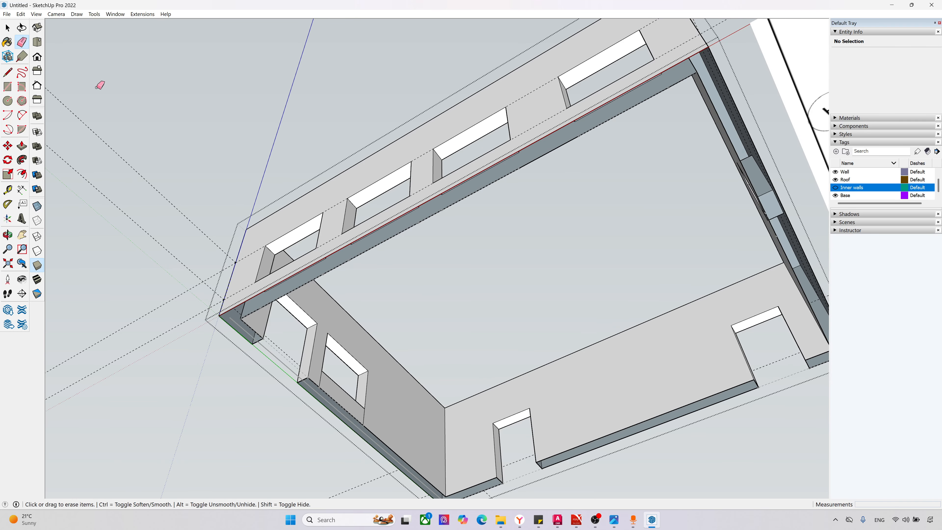
Step: Draw a 12945 mm line along the south wall's outer base edge, corner to corner, to close the missing bottom face
{"action": "left_click", "coordinate": [7, 73]}
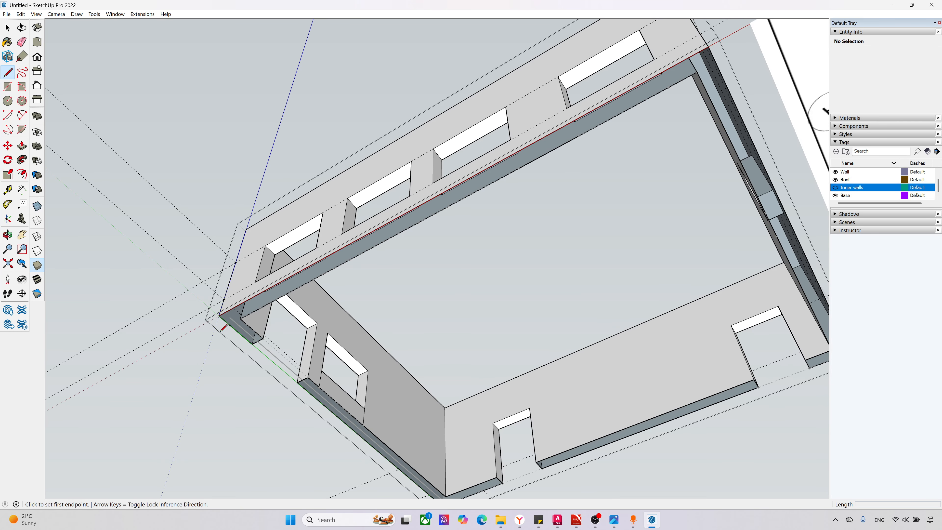
{"action": "left_click", "coordinate": [219, 316]}
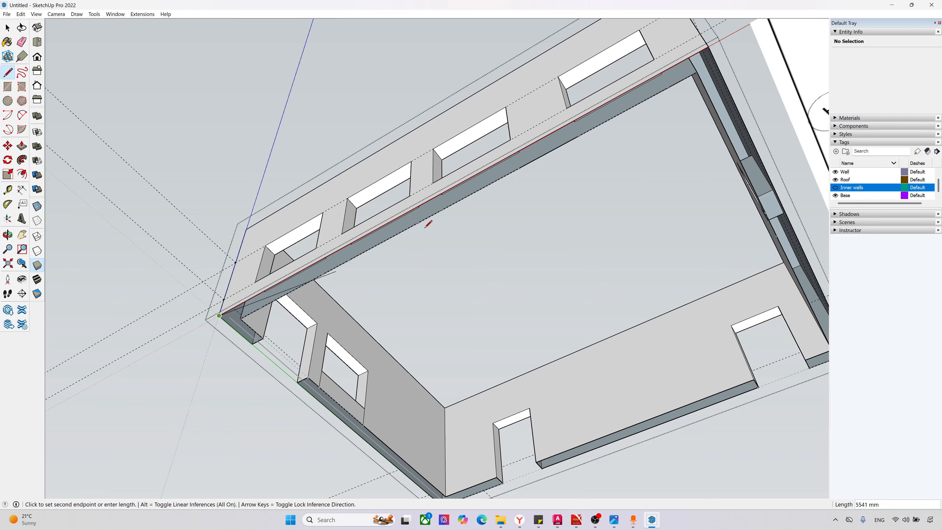
{"action": "left_click", "coordinate": [709, 46]}
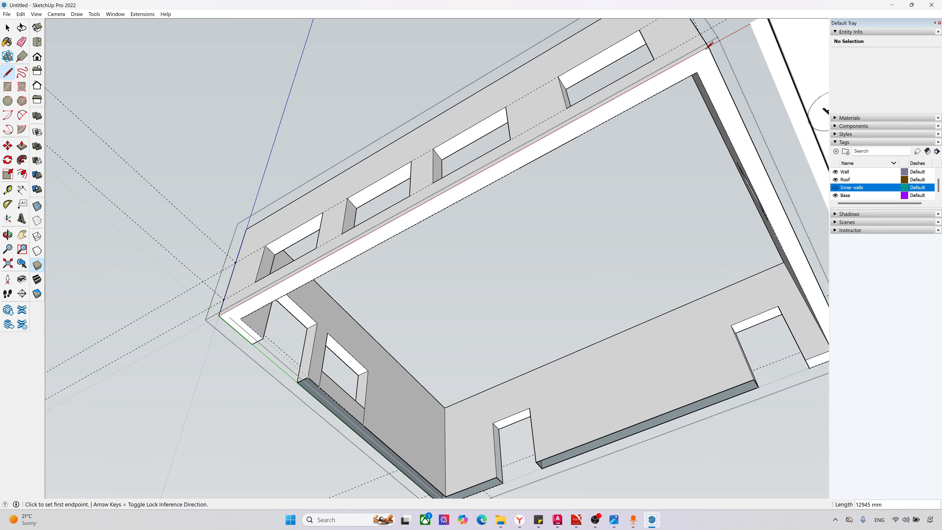
{"action": "scroll", "coordinate": [359, 163], "scroll_direction": "down", "scroll_amount": 2}
{"action": "scroll", "coordinate": [608, 327], "scroll_direction": "up", "scroll_amount": 1}
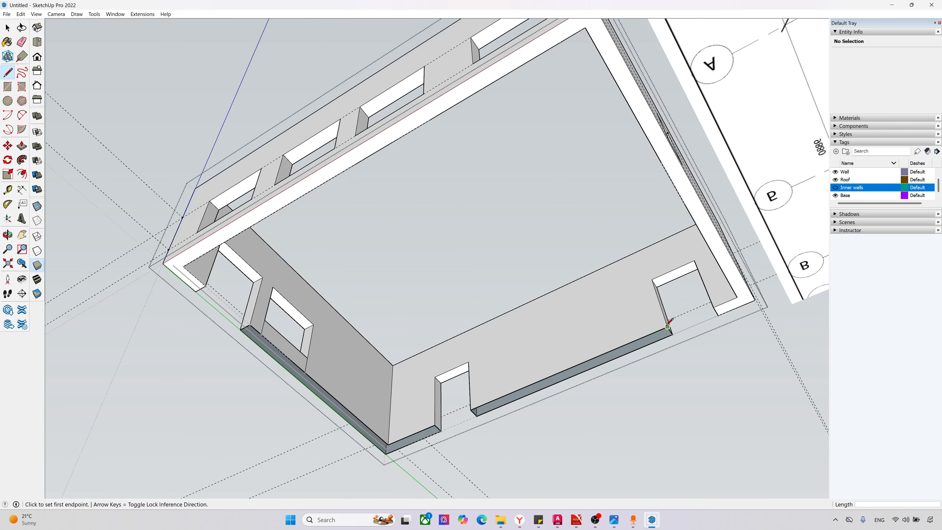
Step: Trace the north wall's inner base edge between the two doors and from the western door to the inner corner to close the bottom faces
{"action": "left_click", "coordinate": [667, 327]}
{"action": "left_click", "coordinate": [471, 409]}
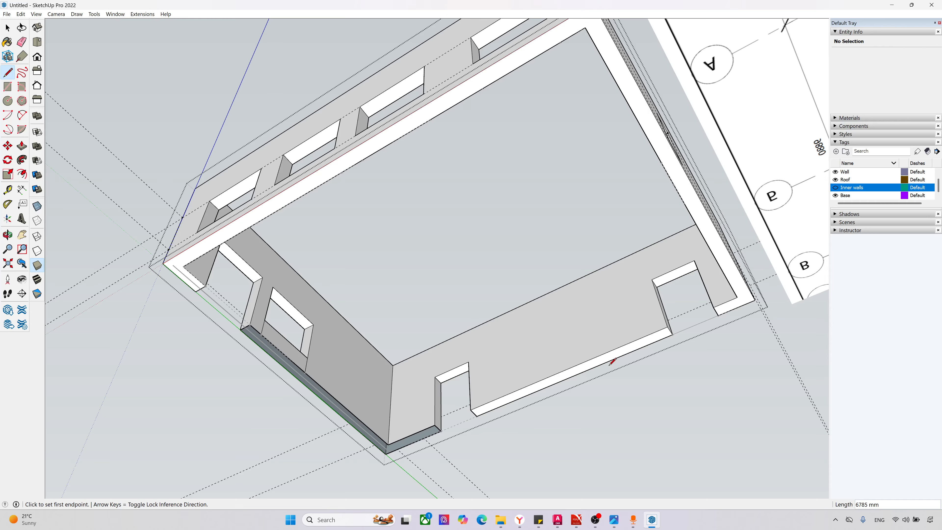
{"action": "scroll", "coordinate": [477, 408], "scroll_direction": "down", "scroll_amount": 2}
{"action": "scroll", "coordinate": [501, 404], "scroll_direction": "up", "scroll_amount": 2}
{"action": "left_click", "coordinate": [511, 393]}
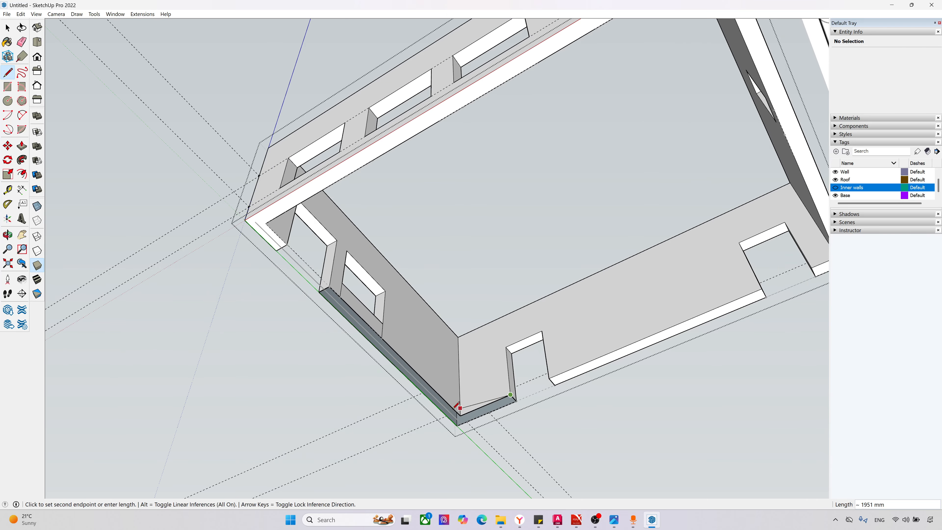
{"action": "left_click", "coordinate": [458, 416]}
{"action": "scroll", "coordinate": [300, 323], "scroll_direction": "down", "scroll_amount": 4}
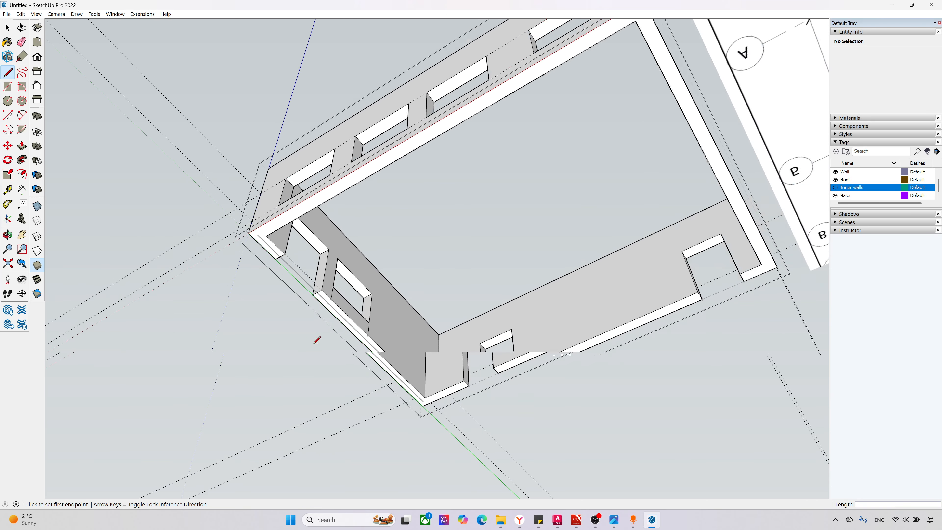
Step: Leave the wall group and turn on the visibility of the Inner walls tag
{"action": "middle_click_drag", "start_coordinate": [315, 337], "coordinate": [325, 216]}
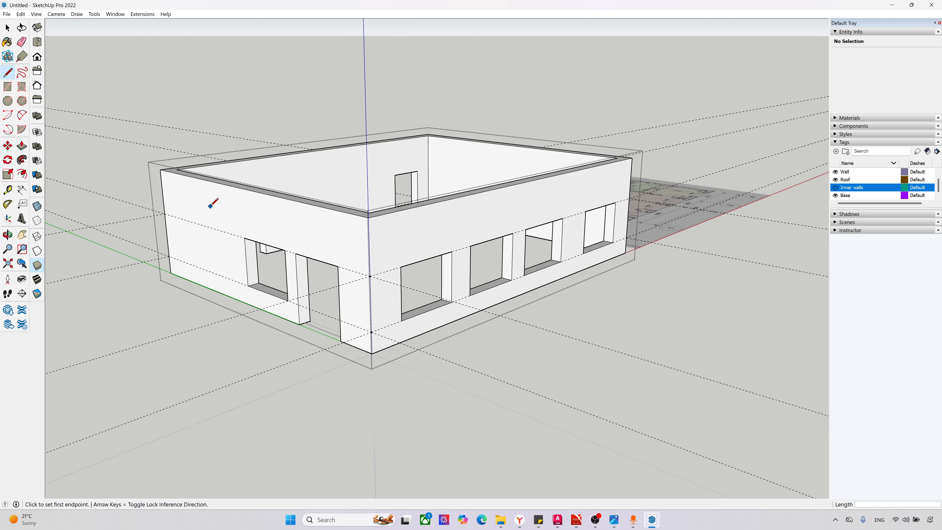
{"action": "key", "text": "space"}
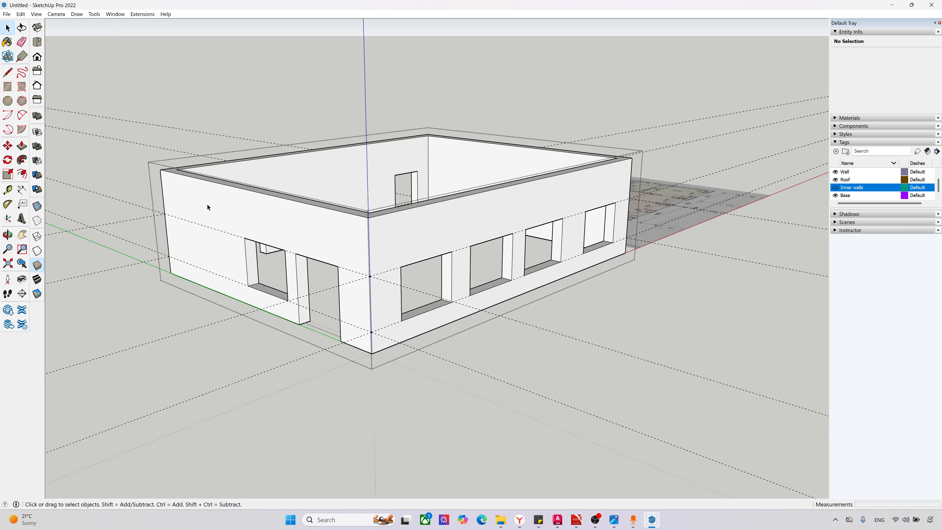
{"action": "middle_click_drag", "start_coordinate": [267, 216], "coordinate": [491, 358]}
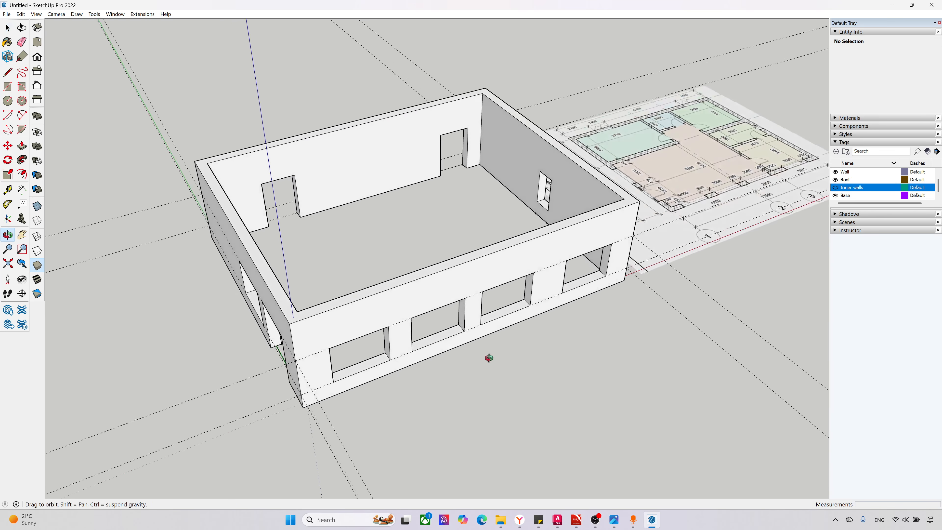
{"action": "left_click", "coordinate": [836, 188]}
{"action": "middle_click_drag", "start_coordinate": [451, 197], "coordinate": [376, 270]}
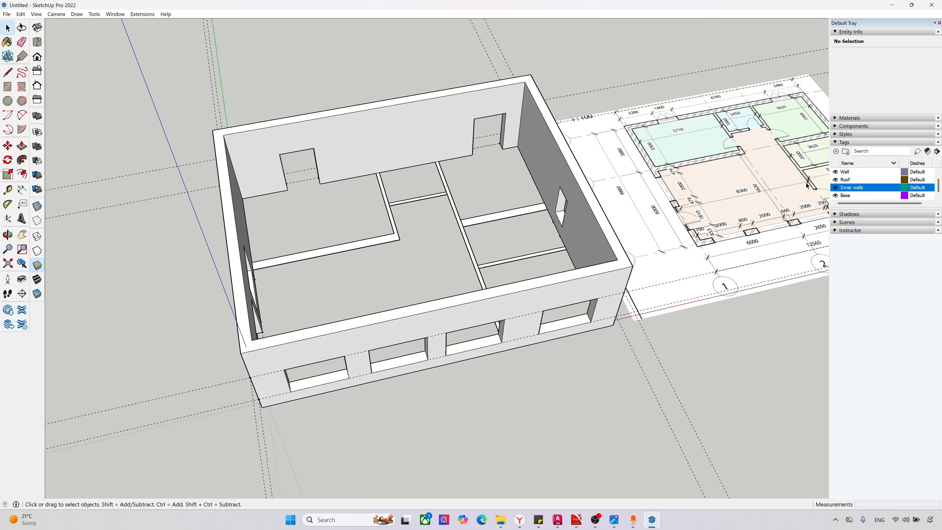
Step: Temporarily hide the Wall tag to view the inner wall outlines alone, and show it again
{"action": "left_click", "coordinate": [836, 172]}
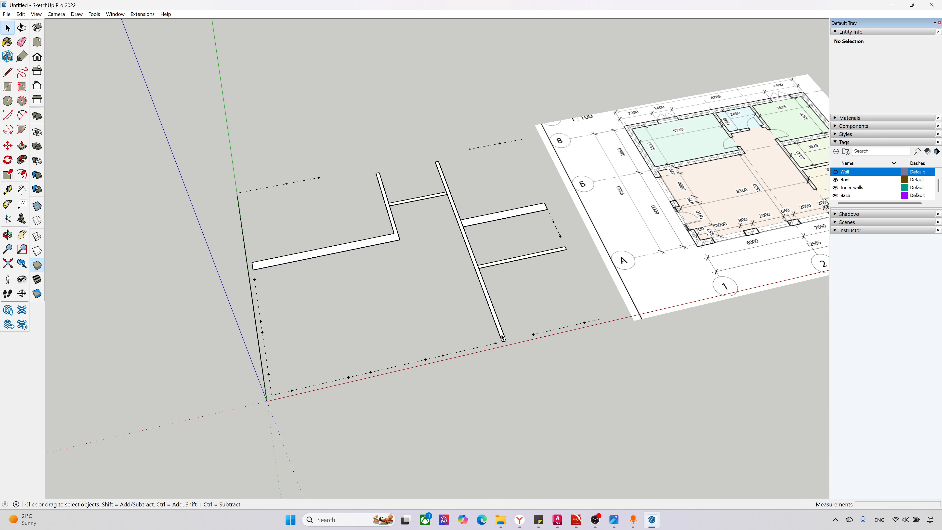
{"action": "mouse_move", "coordinate": [502, 338]}
{"action": "middle_mouse_down"}
{"action": "mouse_move", "coordinate": [473, 336]}
{"action": "mouse_move", "coordinate": [366, 274]}
{"action": "middle_mouse_up"}
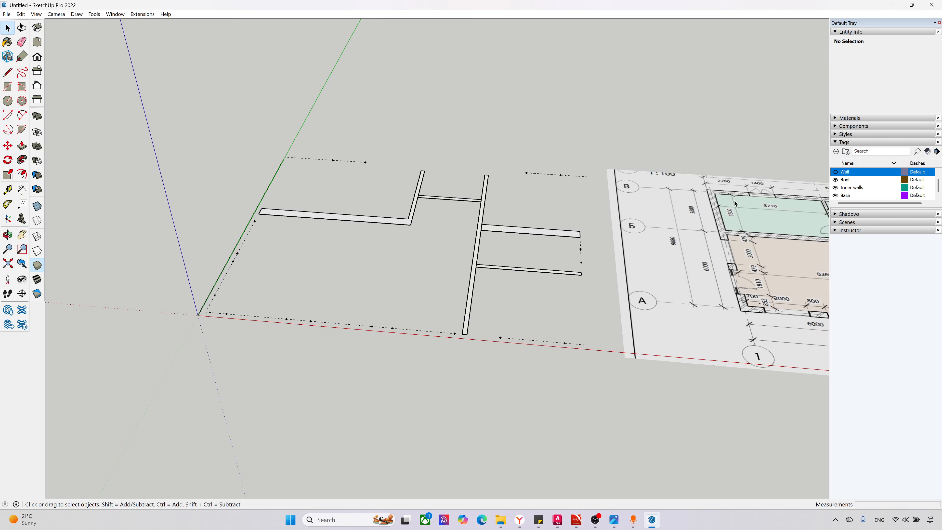
{"action": "left_click", "coordinate": [836, 173]}
Step: Select the outer wall group and its contents to check their entity information, and clear the selection
{"action": "middle_click_drag", "start_coordinate": [605, 281], "coordinate": [473, 260]}
{"action": "left_click_drag", "start_coordinate": [452, 385], "coordinate": [358, 330]}
{"action": "middle_click_drag", "start_coordinate": [359, 330], "coordinate": [120, 303]}
{"action": "left_click", "coordinate": [141, 194]}
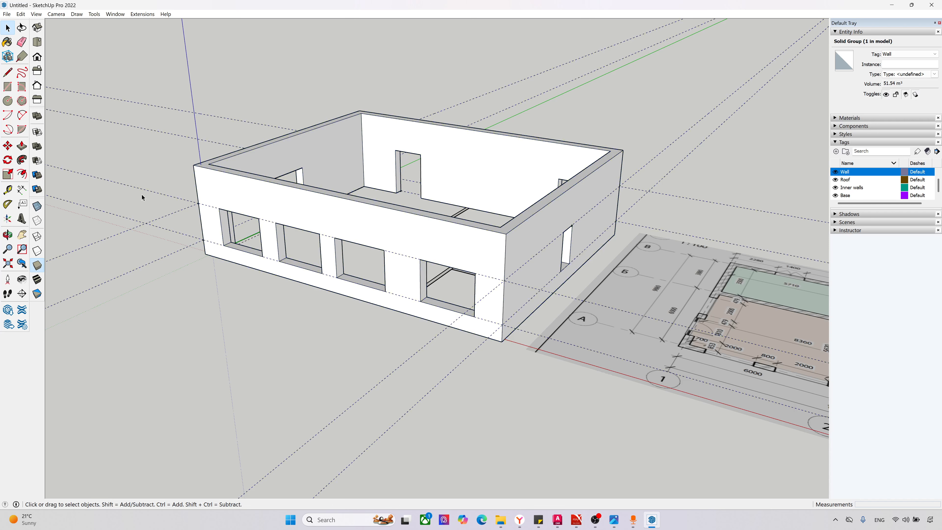
{"action": "triple_click", "coordinate": [233, 199]}
{"action": "left_click", "coordinate": [197, 275]}
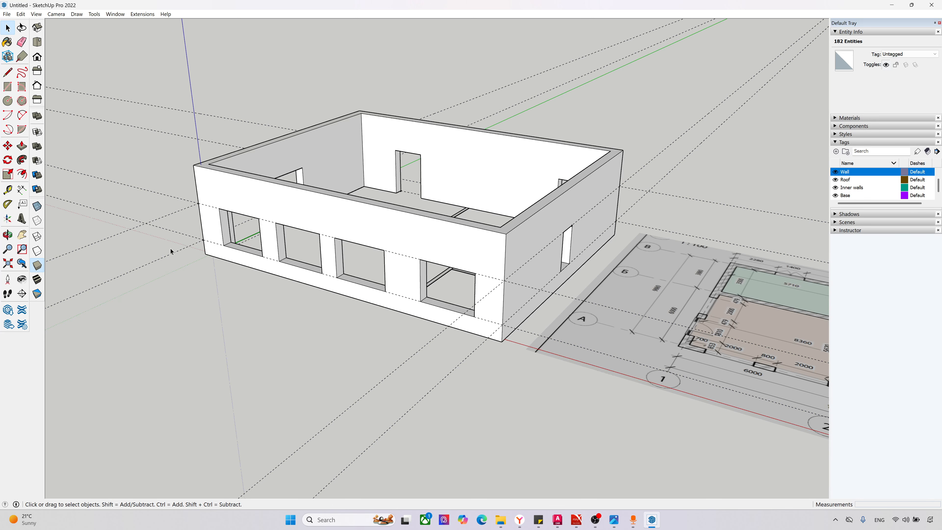
Step: Delete all guides from the model
{"action": "left_click", "coordinate": [36, 14]}
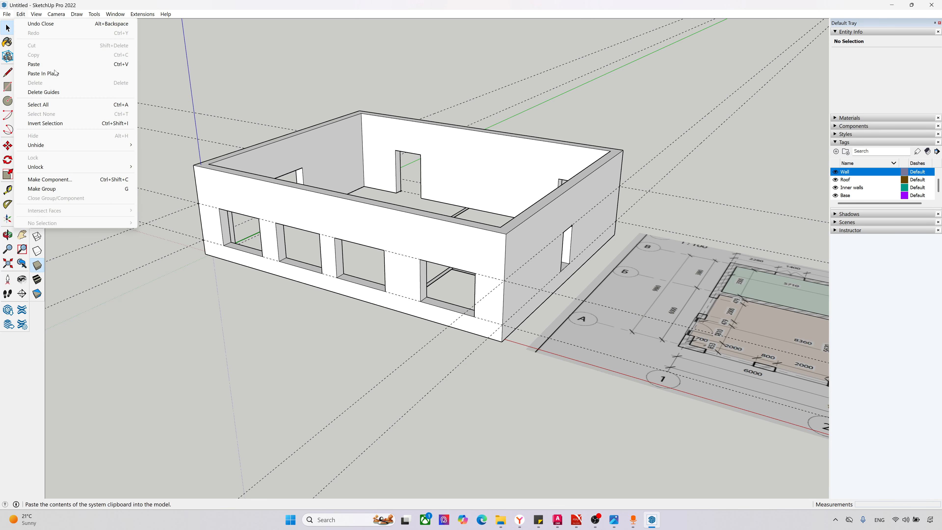
{"action": "left_click", "coordinate": [60, 92]}
{"action": "scroll", "coordinate": [211, 197], "scroll_direction": "up", "scroll_amount": 1}
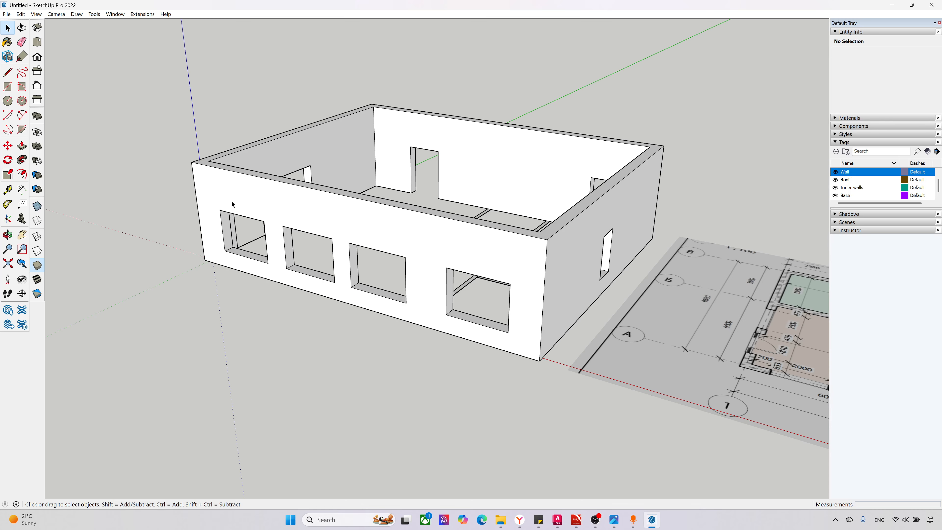
{"action": "middle_click_drag", "start_coordinate": [232, 204], "coordinate": [500, 324]}
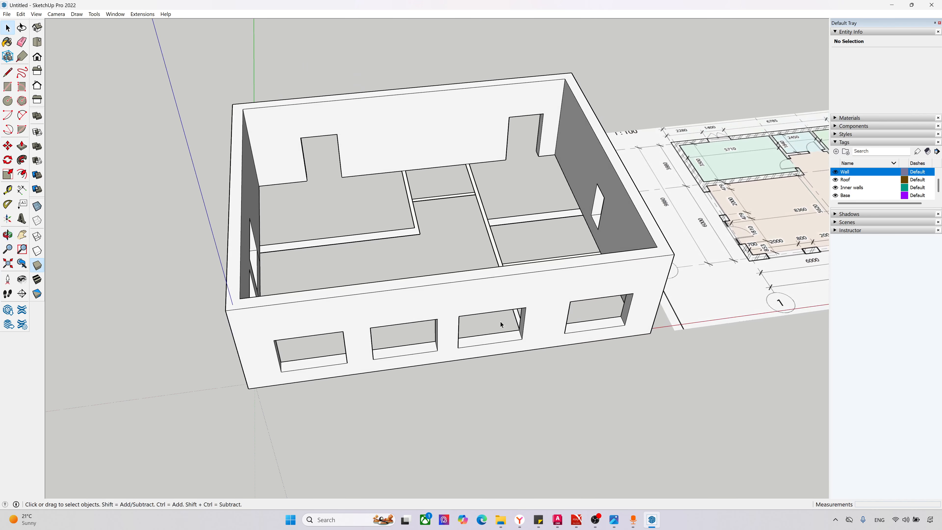
Step: Hide the Wall tag and show the inner wall outlines beside the plan in top view
{"action": "left_click", "coordinate": [835, 172]}
{"action": "left_click", "coordinate": [37, 42]}
{"action": "scroll", "coordinate": [282, 338], "scroll_direction": "down", "scroll_amount": 2}
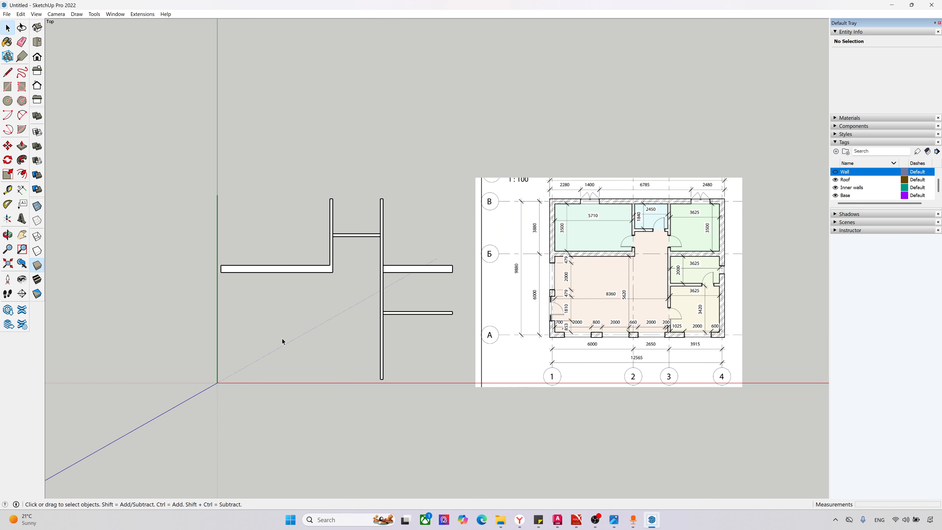
{"action": "scroll", "coordinate": [638, 339], "scroll_direction": "up", "scroll_amount": 3}
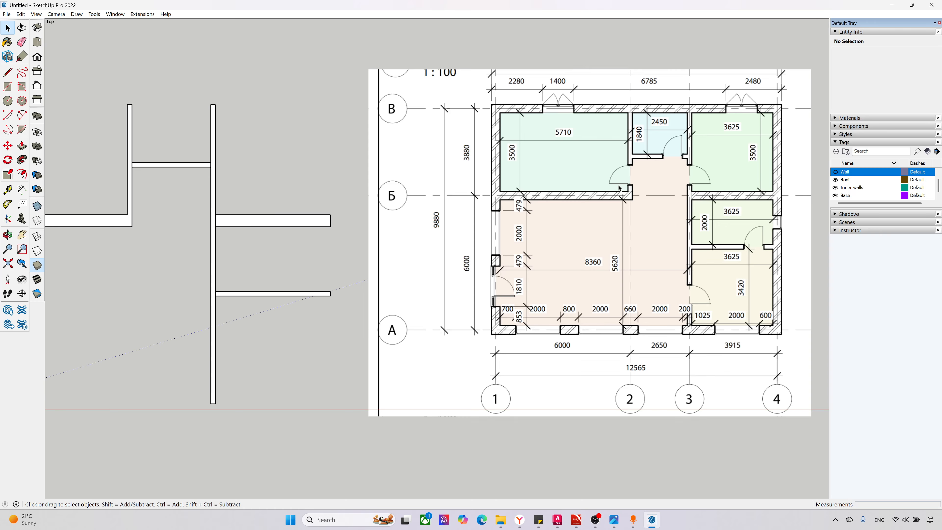
{"action": "scroll", "coordinate": [536, 232], "scroll_direction": "down", "scroll_amount": 3}
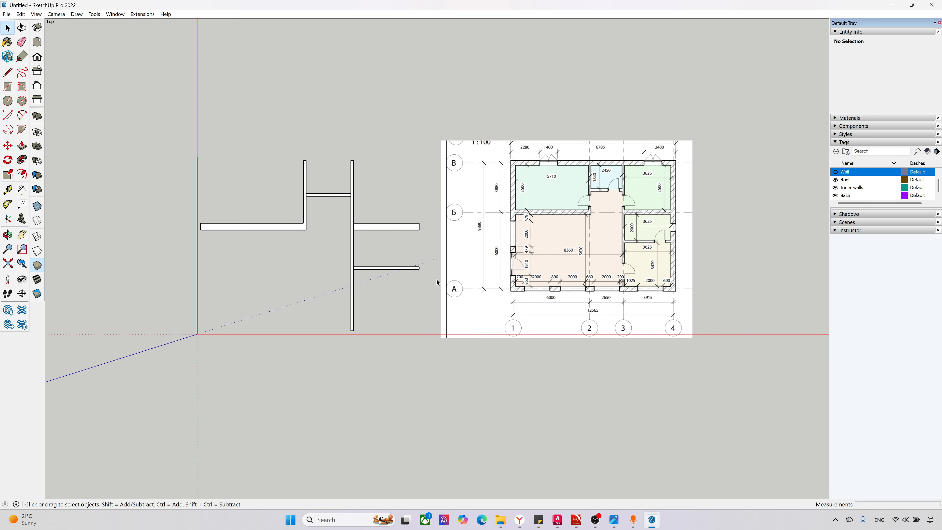
{"action": "scroll", "coordinate": [98, 198], "scroll_direction": "up", "scroll_amount": 2}
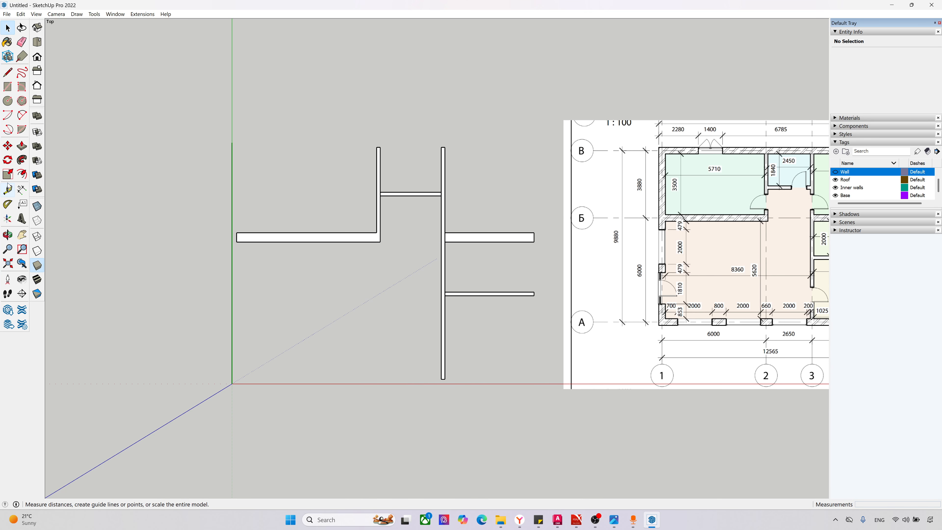
Step: Place a horizontal guide across the L-shaped inner wall's vertical leg, 350 mm north of its inside corner, for a door opening
{"action": "left_click", "coordinate": [8, 190]}
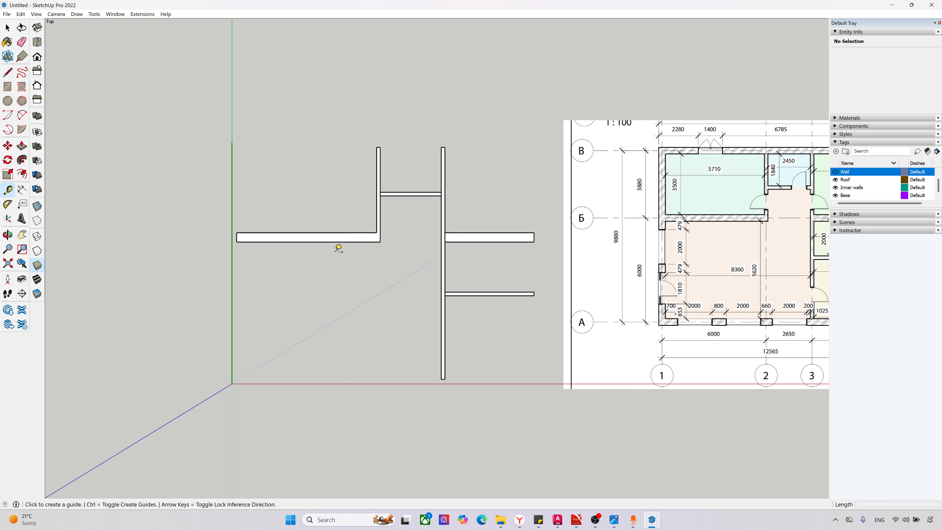
{"action": "scroll", "coordinate": [777, 225], "scroll_direction": "up", "scroll_amount": 2}
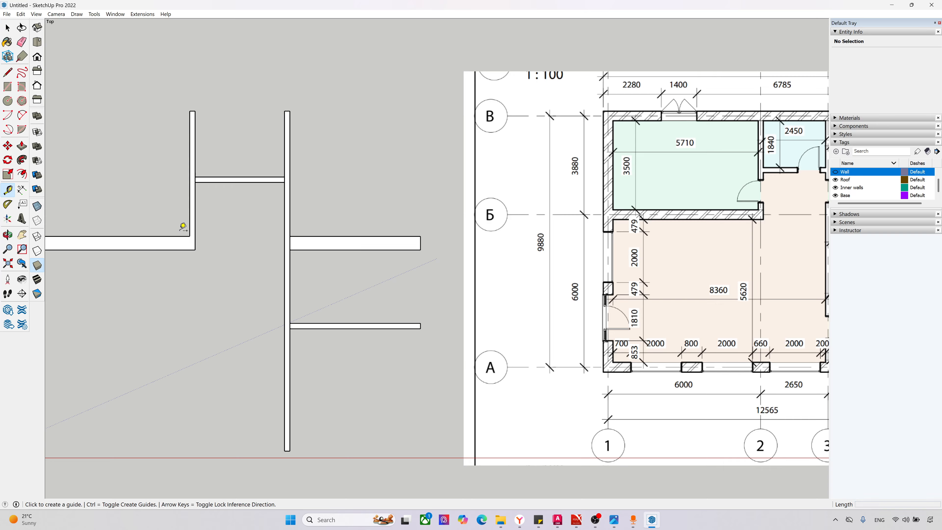
{"action": "left_click", "coordinate": [189, 236]}
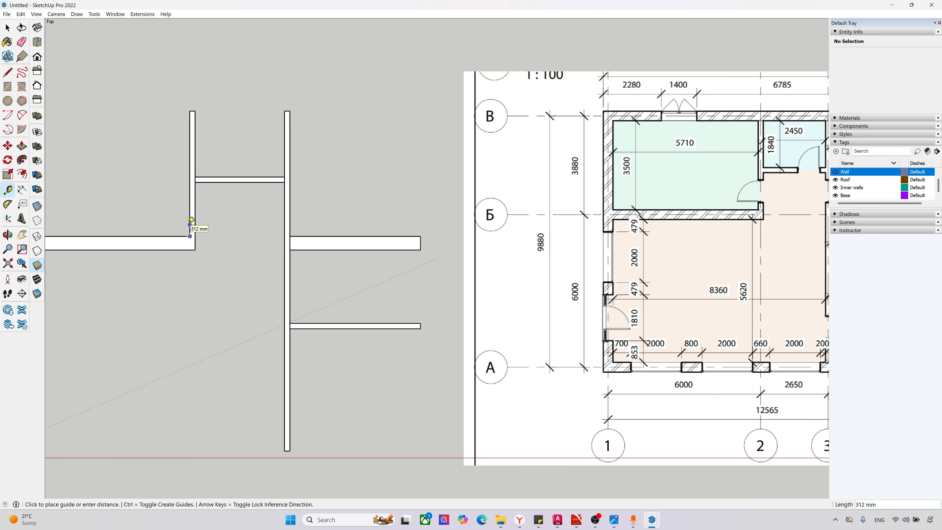
{"action": "type", "text": "350"}
{"action": "key", "text": "Return"}
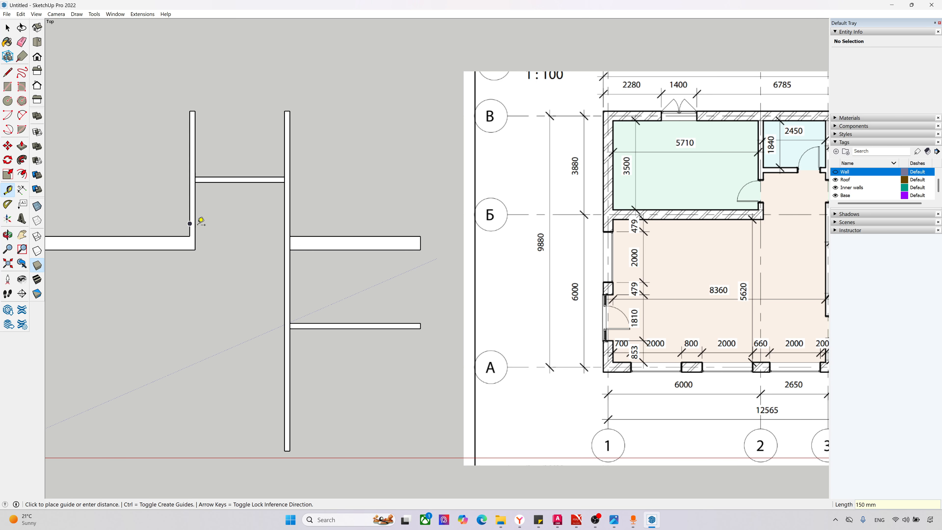
{"action": "scroll", "coordinate": [179, 210], "scroll_direction": "up", "scroll_amount": 2}
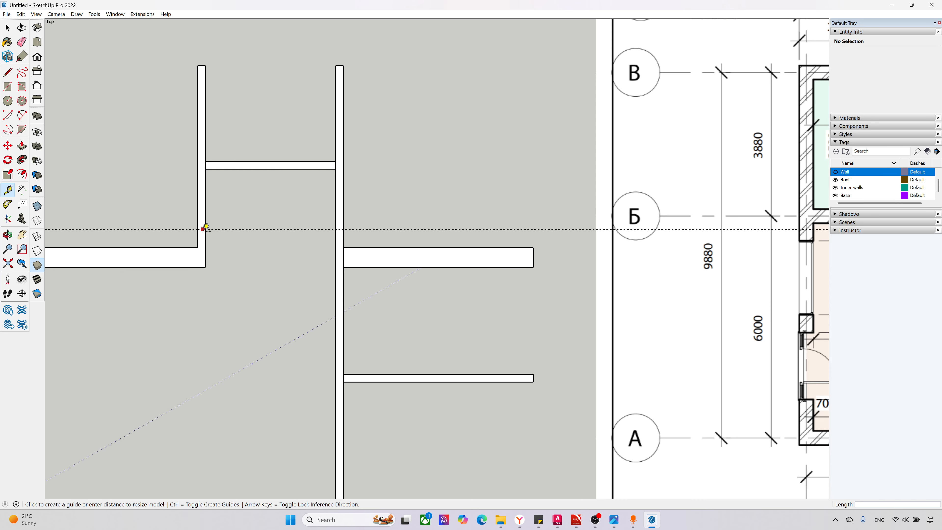
Step: Add a second horizontal guide across the same leg, 900 mm north of the first, to mark the door width
{"action": "left_click", "coordinate": [203, 225]}
{"action": "type", "text": "90"}
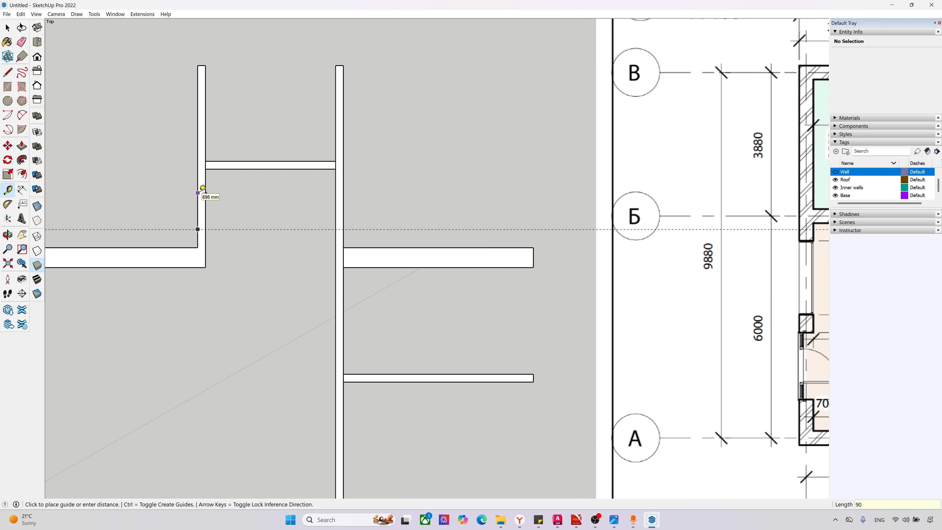
{"action": "type", "text": "0"}
{"action": "key", "text": "Return"}
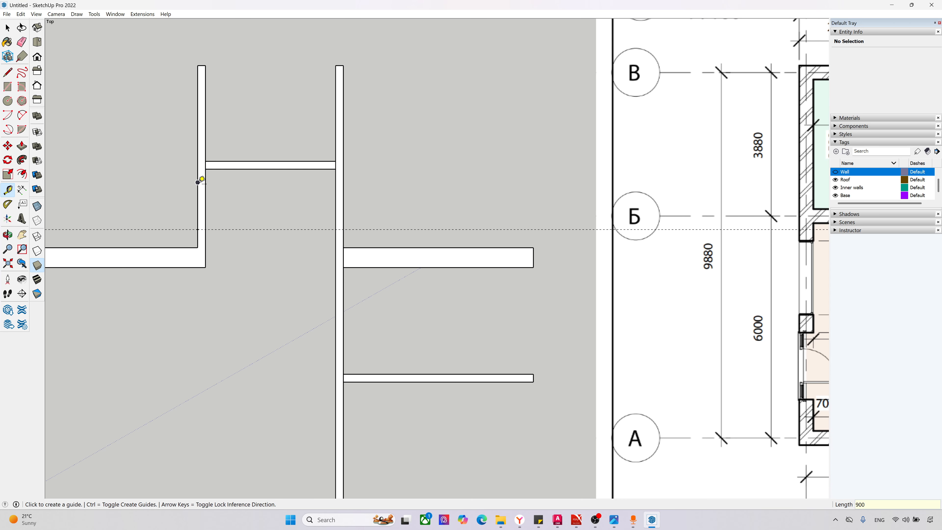
{"action": "left_click", "coordinate": [199, 182]}
{"action": "scroll", "coordinate": [260, 223], "scroll_direction": "down", "scroll_amount": 3}
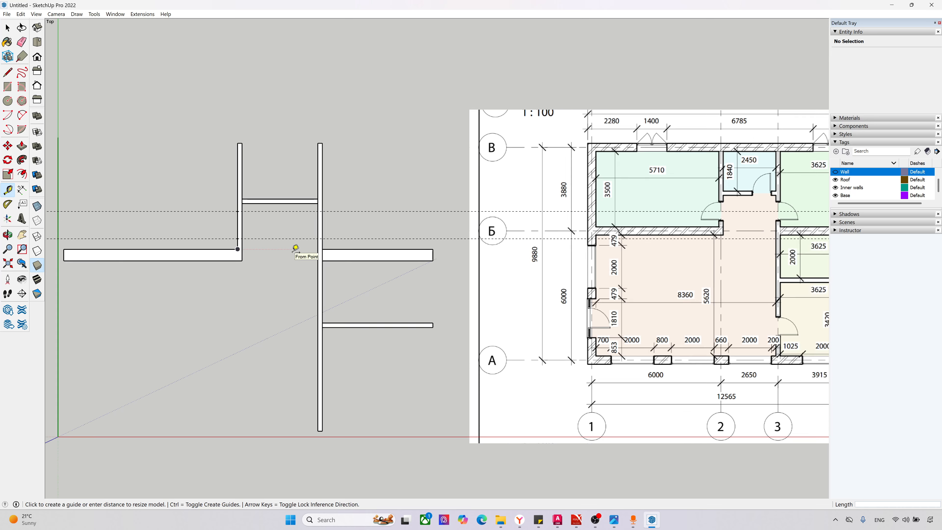
Step: Place a vertical guide across the short northern partition, 400 mm west of its eastern end
{"action": "scroll", "coordinate": [279, 180], "scroll_direction": "up", "scroll_amount": 4}
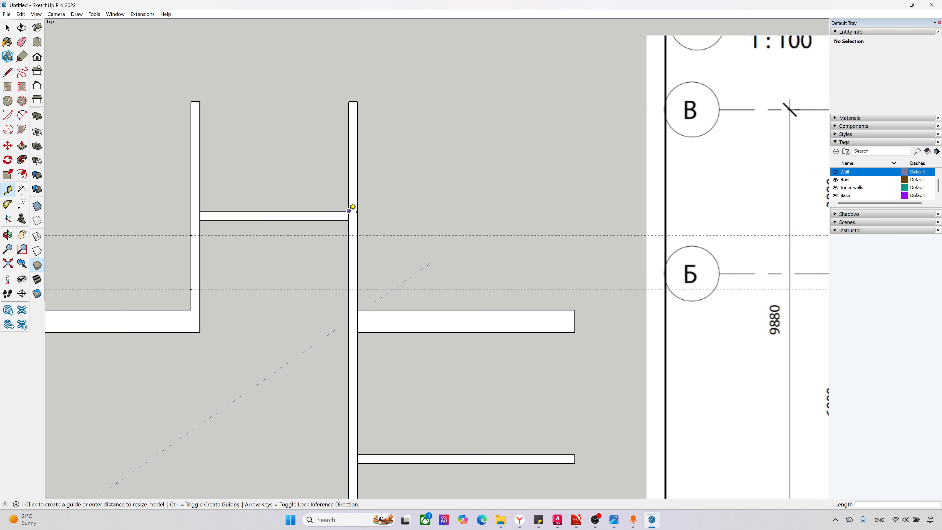
{"action": "left_click", "coordinate": [349, 211]}
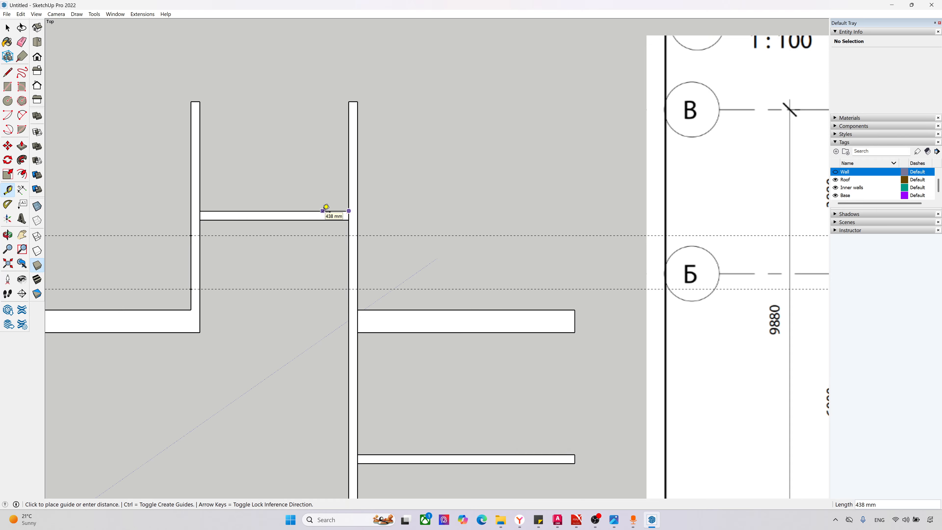
{"action": "type", "text": "400"}
{"action": "key", "text": "Return"}
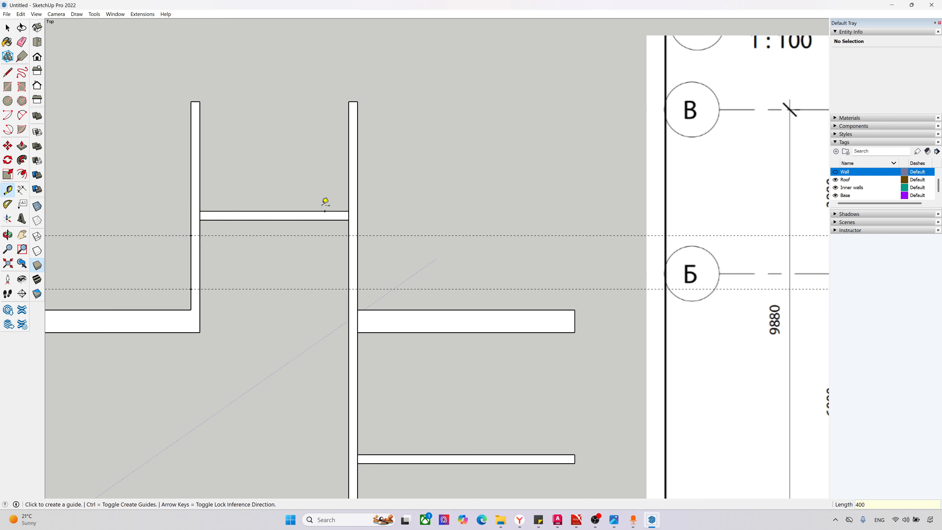
{"action": "left_click", "coordinate": [324, 210]}
{"action": "left_click", "coordinate": [328, 217]}
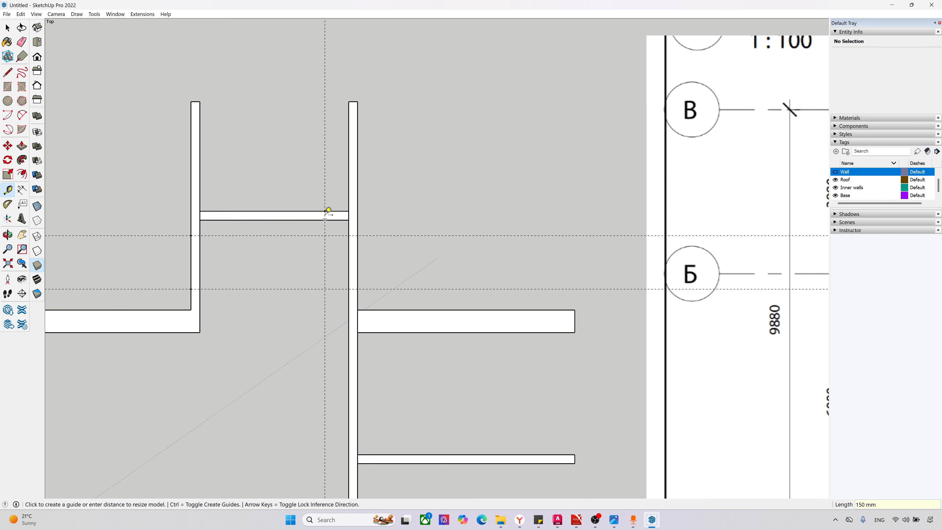
Step: Add a second vertical guide on the northern partition, 900 mm west of the first, to mark its door width
{"action": "left_click", "coordinate": [325, 210]}
{"action": "type", "text": "900"}
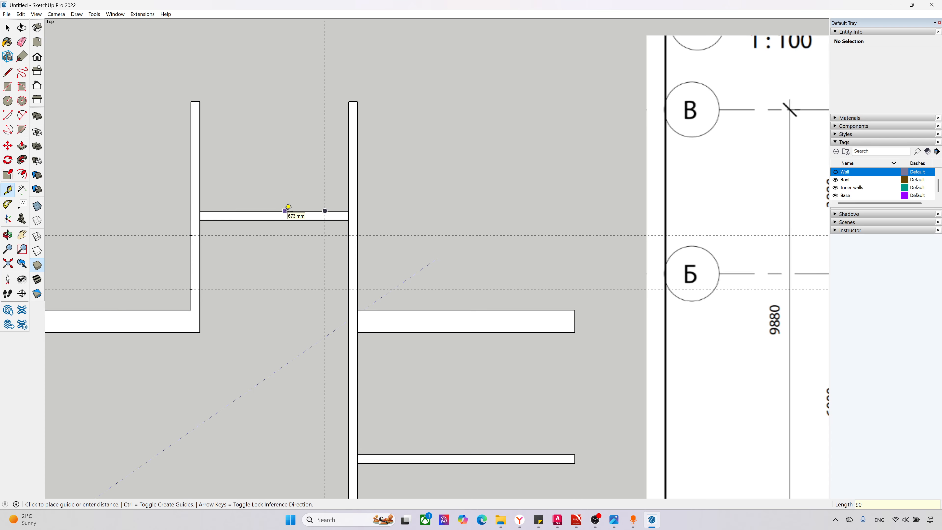
{"action": "key", "text": "Return"}
{"action": "scroll", "coordinate": [155, 211], "scroll_direction": "down", "scroll_amount": 3}
{"action": "scroll", "coordinate": [158, 211], "scroll_direction": "down", "scroll_amount": 2}
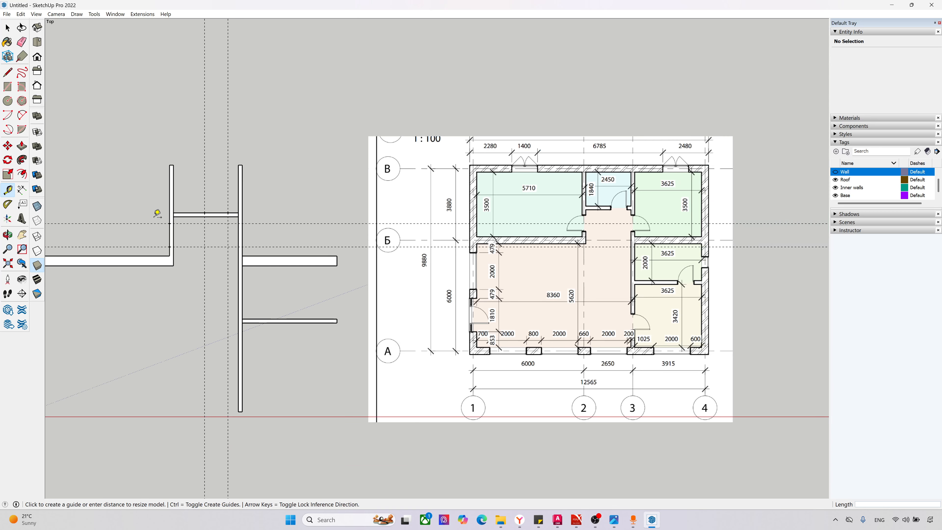
Step: Place two vertical guides across the southeastern partition, one 800 mm from its eastern end and one 900 mm farther west, for its door opening
{"action": "scroll", "coordinate": [223, 210], "scroll_direction": "up", "scroll_amount": 3}
{"action": "scroll", "coordinate": [227, 210], "scroll_direction": "down", "scroll_amount": 2}
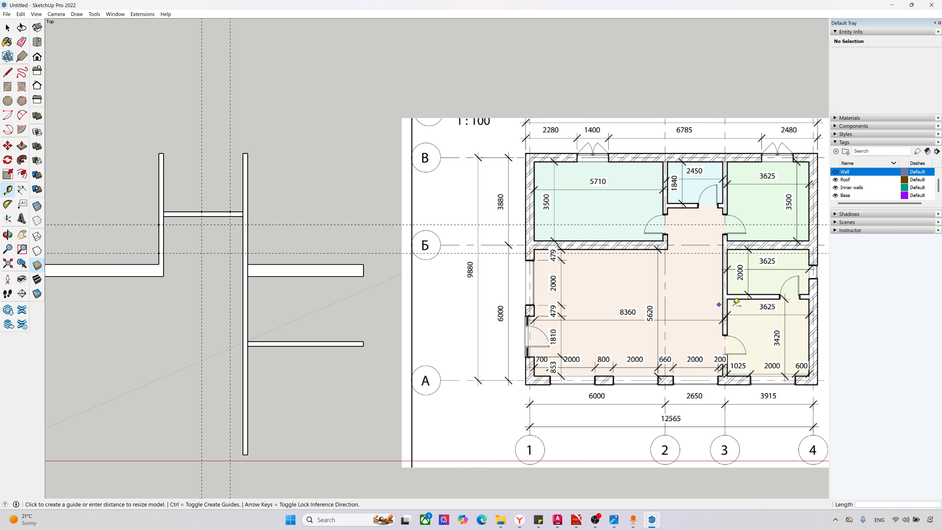
{"action": "scroll", "coordinate": [257, 273], "scroll_direction": "up", "scroll_amount": 2}
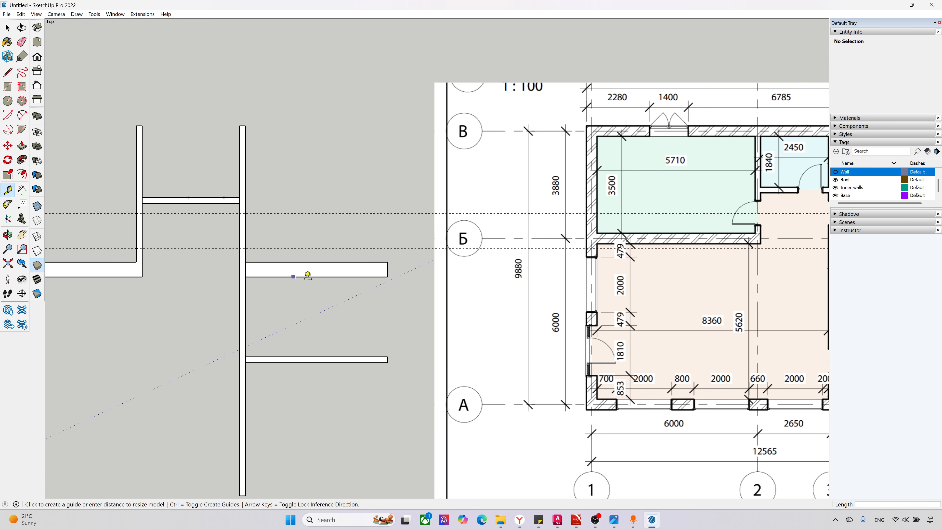
{"action": "left_click", "coordinate": [388, 357]}
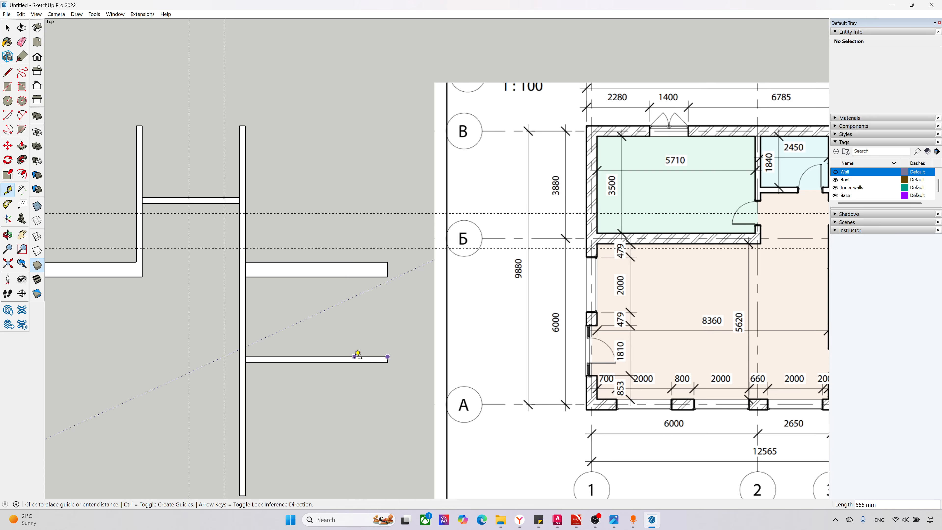
{"action": "type", "text": "800"}
{"action": "key", "text": "Return"}
{"action": "scroll", "coordinate": [356, 354], "scroll_direction": "up", "scroll_amount": 2}
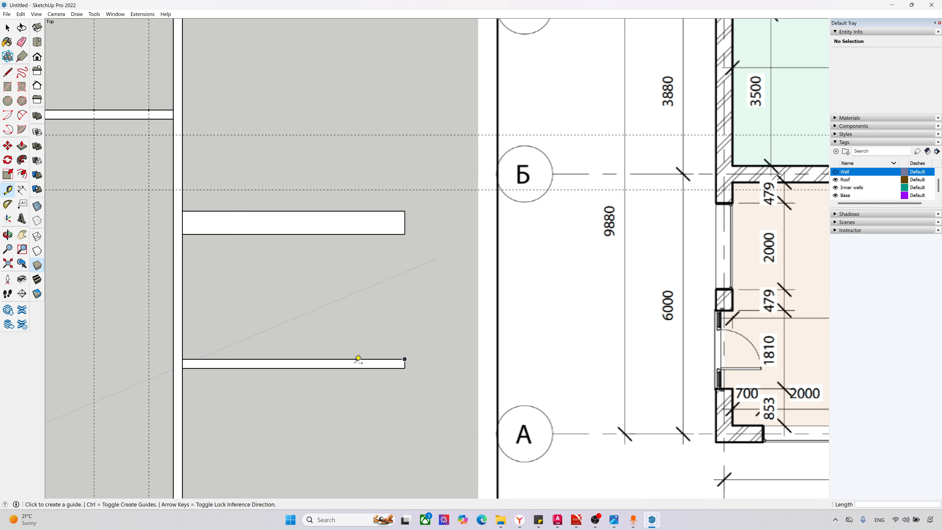
{"action": "left_click", "coordinate": [356, 359]}
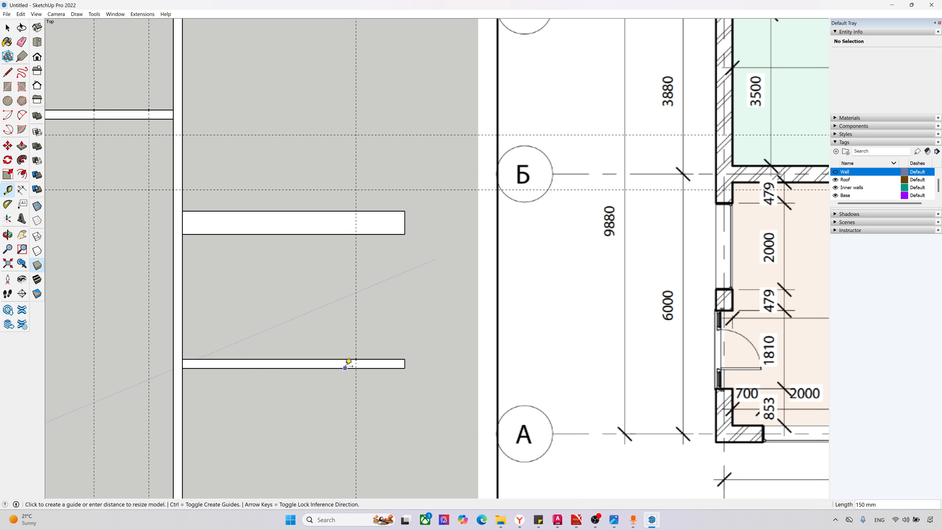
{"action": "key", "text": "Return"}
{"action": "left_click", "coordinate": [301, 359]}
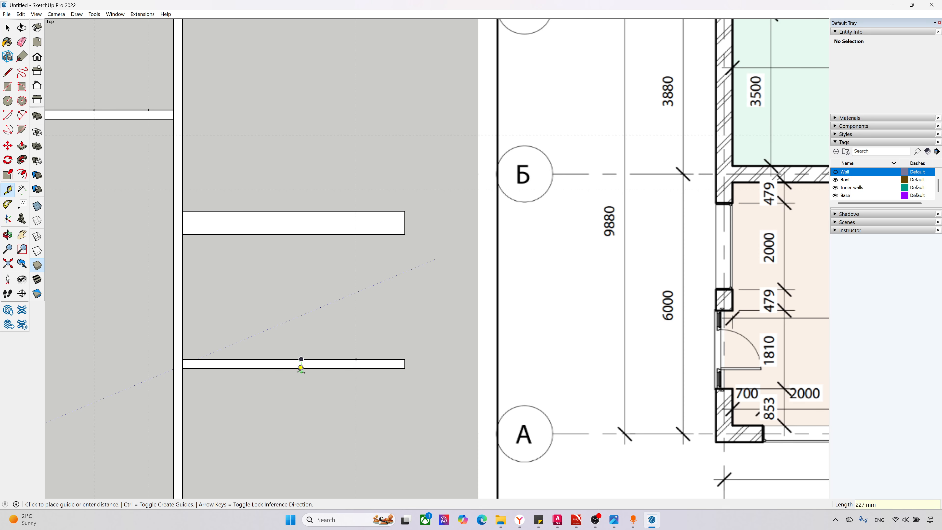
{"action": "scroll", "coordinate": [305, 364], "scroll_direction": "down", "scroll_amount": 3}
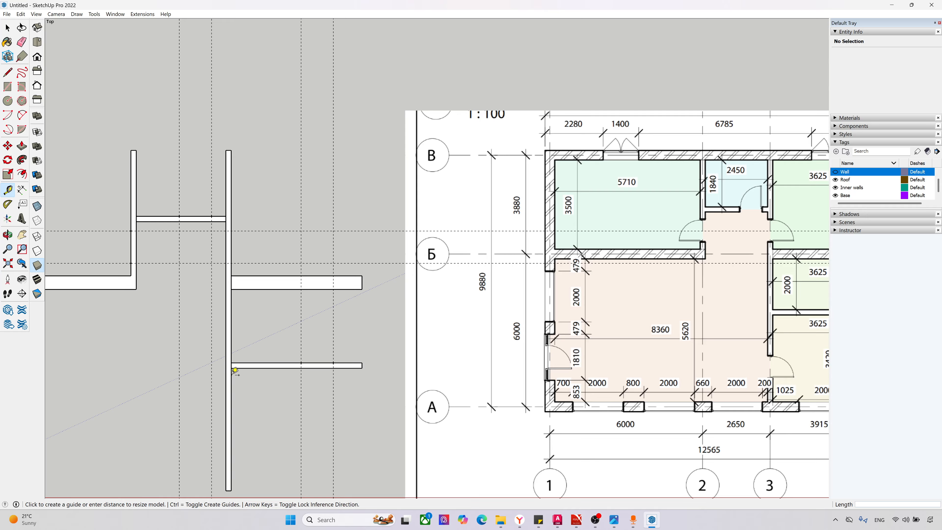
Step: Open the L-shaped inner wall group and draw two lines across its vertical leg at the guides to separate the door opening
{"action": "key", "text": "space"}
{"action": "scroll", "coordinate": [119, 286], "scroll_direction": "up", "scroll_amount": 2}
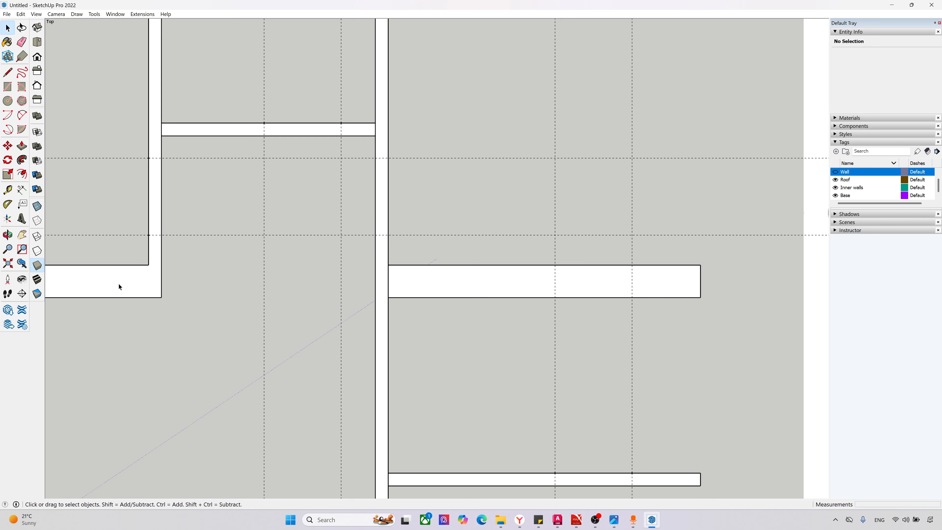
{"action": "double_click", "coordinate": [118, 283]}
{"action": "scroll", "coordinate": [350, 327], "scroll_direction": "down", "scroll_amount": 3}
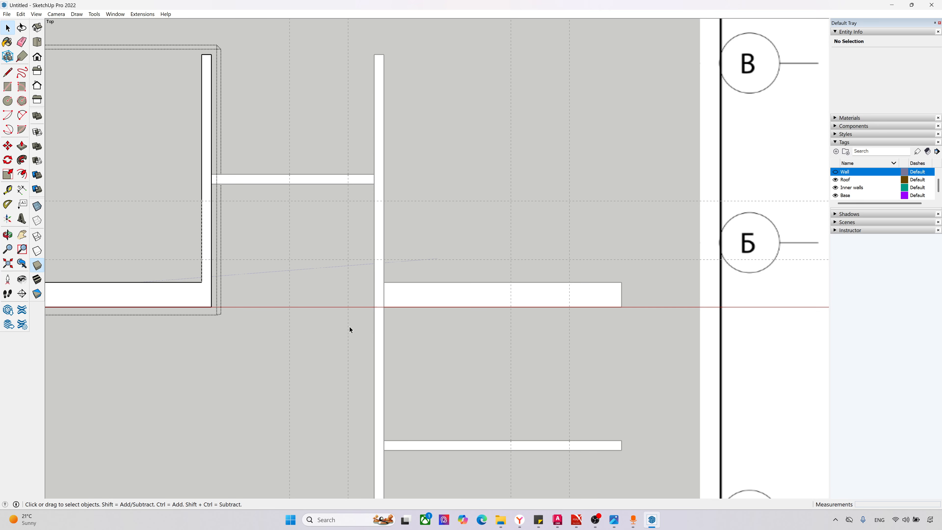
{"action": "scroll", "coordinate": [148, 233], "scroll_direction": "up", "scroll_amount": 1}
{"action": "scroll", "coordinate": [148, 233], "scroll_direction": "up", "scroll_amount": 2}
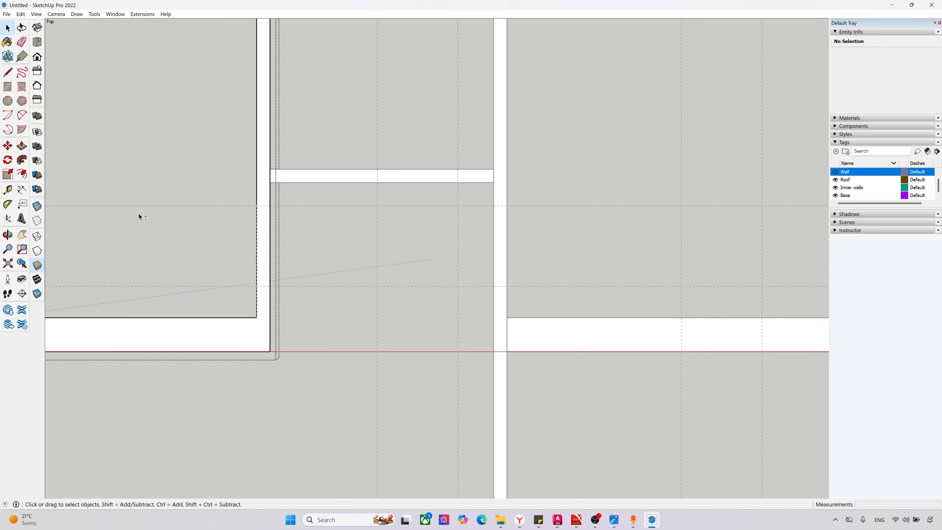
{"action": "key", "text": "l"}
{"action": "left_click", "coordinate": [257, 205]}
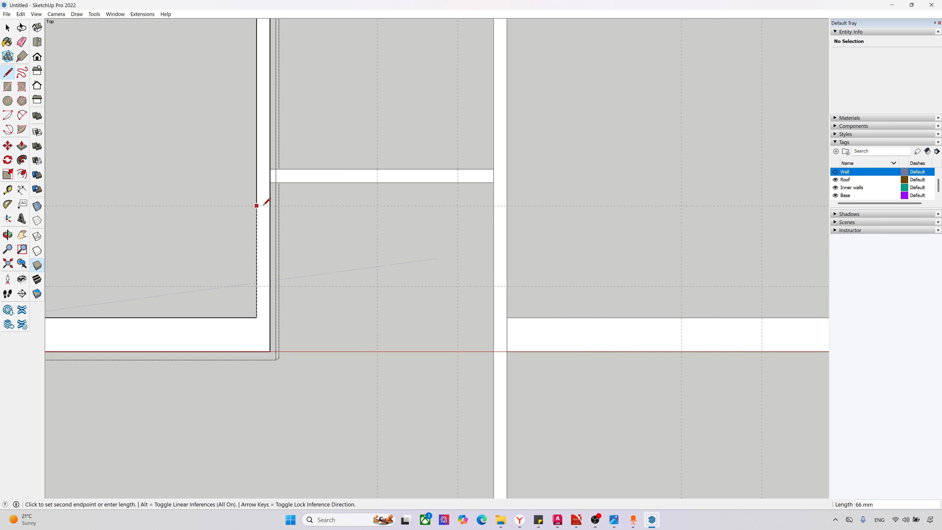
{"action": "left_click", "coordinate": [270, 206]}
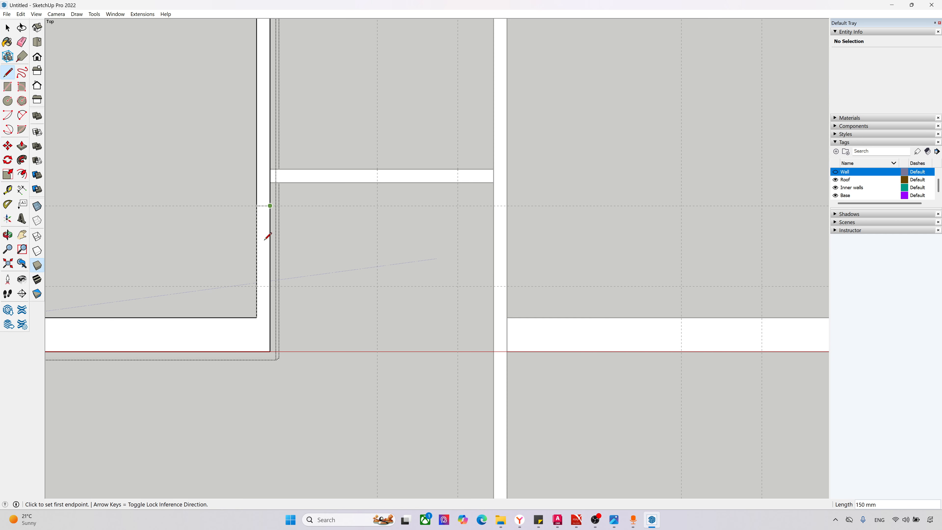
{"action": "left_click", "coordinate": [257, 286]}
{"action": "left_click", "coordinate": [270, 286]}
Step: Push/Pull the leg's face north of the door opening up to a height of 3600 mm
{"action": "scroll", "coordinate": [351, 328], "scroll_direction": "down", "scroll_amount": 1}
{"action": "scroll", "coordinate": [348, 331], "scroll_direction": "down", "scroll_amount": 4}
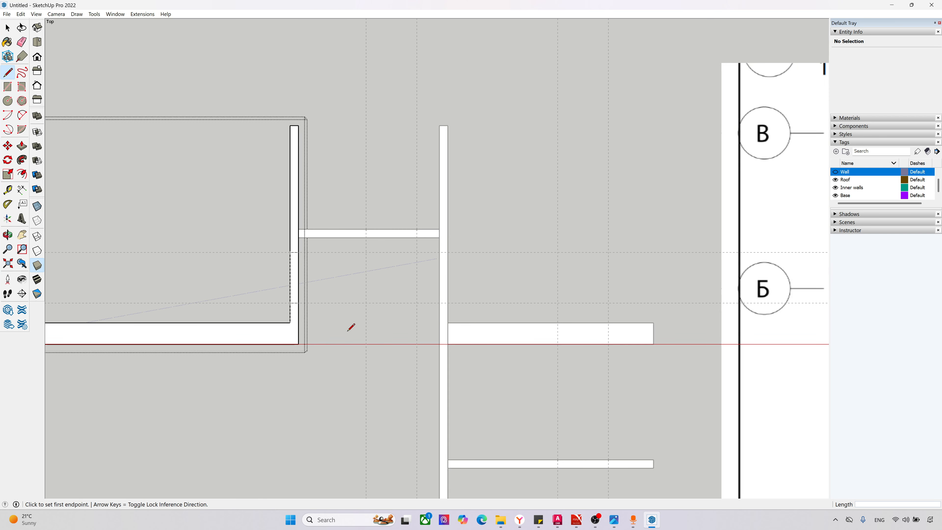
{"action": "scroll", "coordinate": [327, 322], "scroll_direction": "up", "scroll_amount": 3}
{"action": "middle_click_drag", "start_coordinate": [308, 294], "coordinate": [272, 159]}
{"action": "key", "text": "p"}
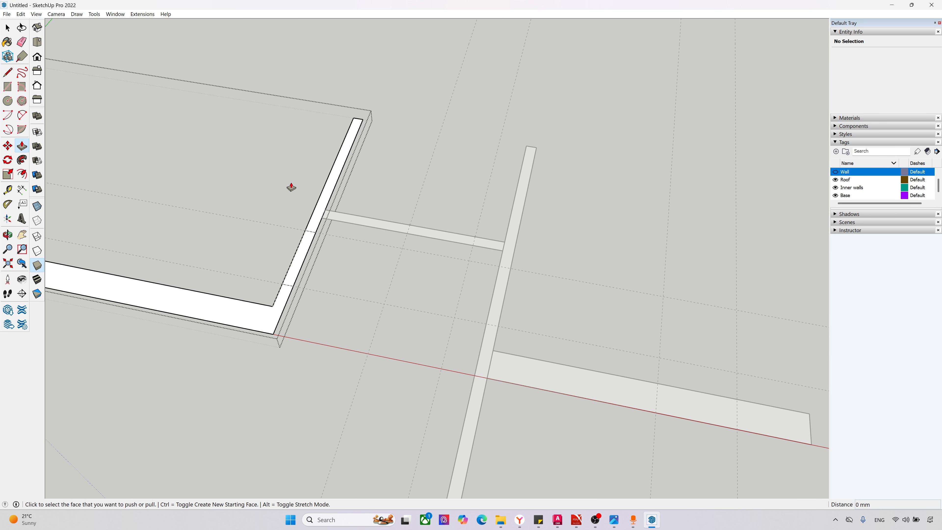
{"action": "left_click", "coordinate": [313, 215]}
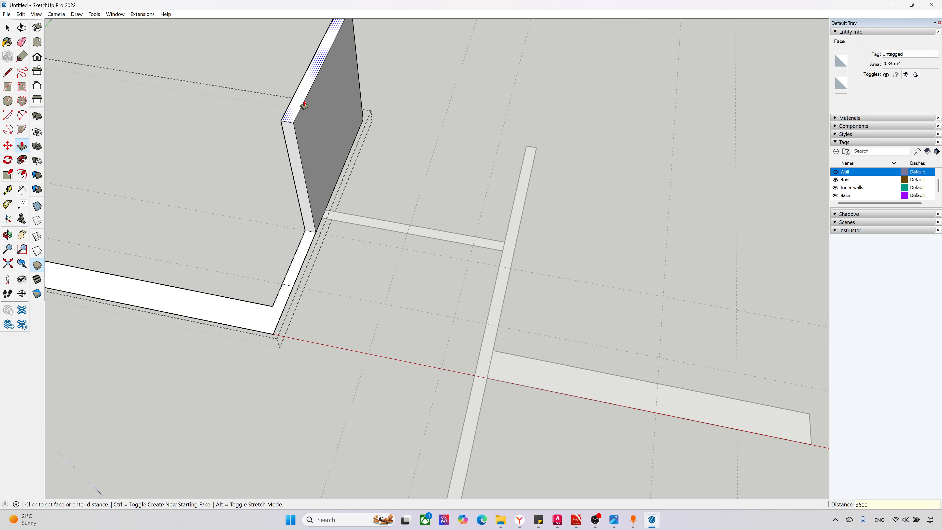
{"action": "key", "text": "Return"}
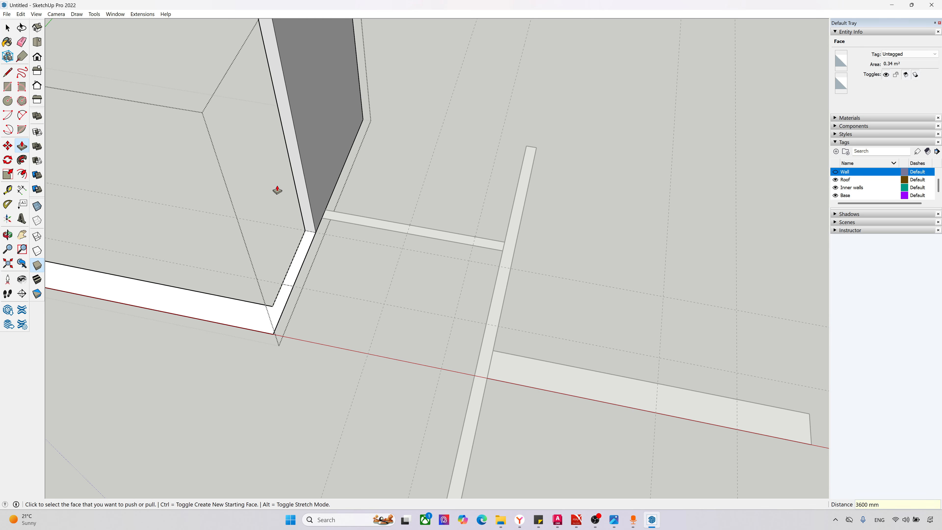
Step: Push/Pull the L-shaped wall's remaining face, south of the door opening, up to a height of 3600 mm
{"action": "scroll", "coordinate": [275, 320], "scroll_direction": "down", "scroll_amount": 2}
{"action": "left_click", "coordinate": [267, 320]}
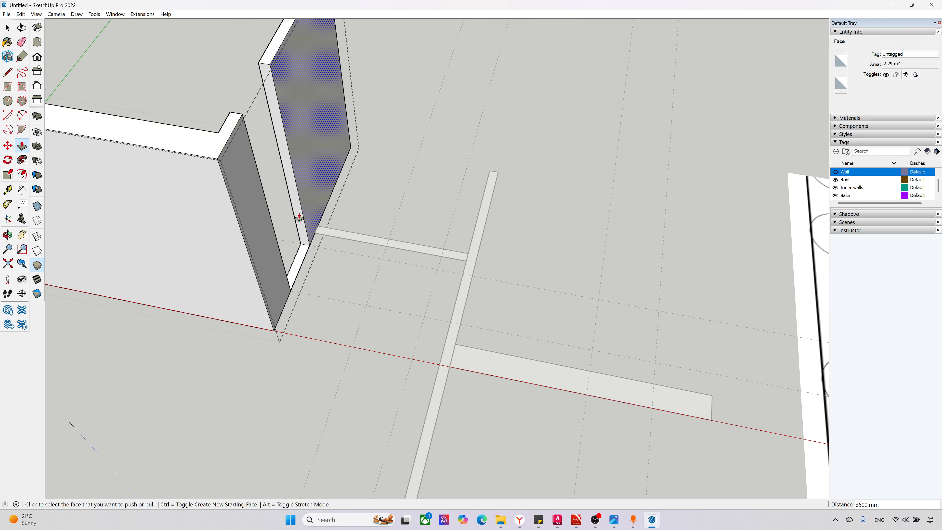
{"action": "middle_click_drag", "start_coordinate": [299, 211], "coordinate": [160, 98]}
{"action": "scroll", "coordinate": [371, 175], "scroll_direction": "up", "scroll_amount": 1}
{"action": "scroll", "coordinate": [406, 347], "scroll_direction": "down", "scroll_amount": 1}
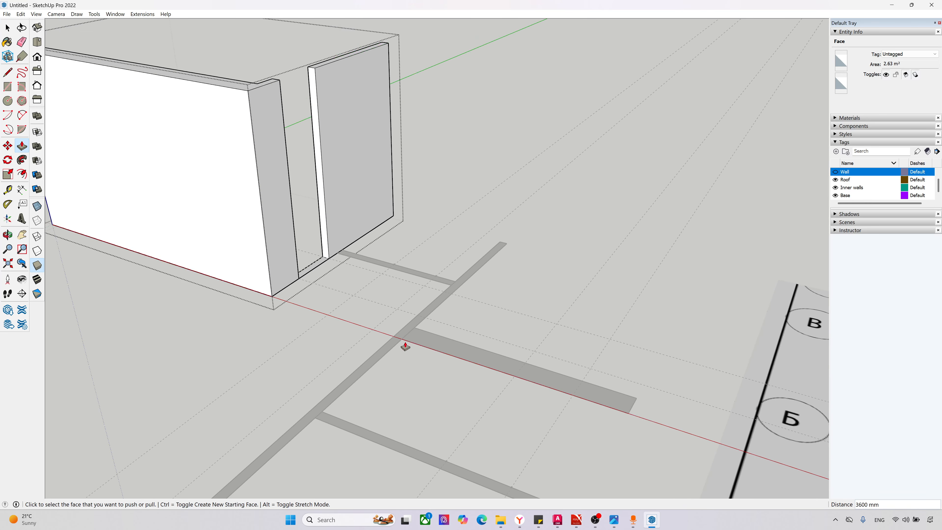
{"action": "scroll", "coordinate": [274, 320], "scroll_direction": "down", "scroll_amount": 2}
{"action": "scroll", "coordinate": [181, 163], "scroll_direction": "up", "scroll_amount": 1}
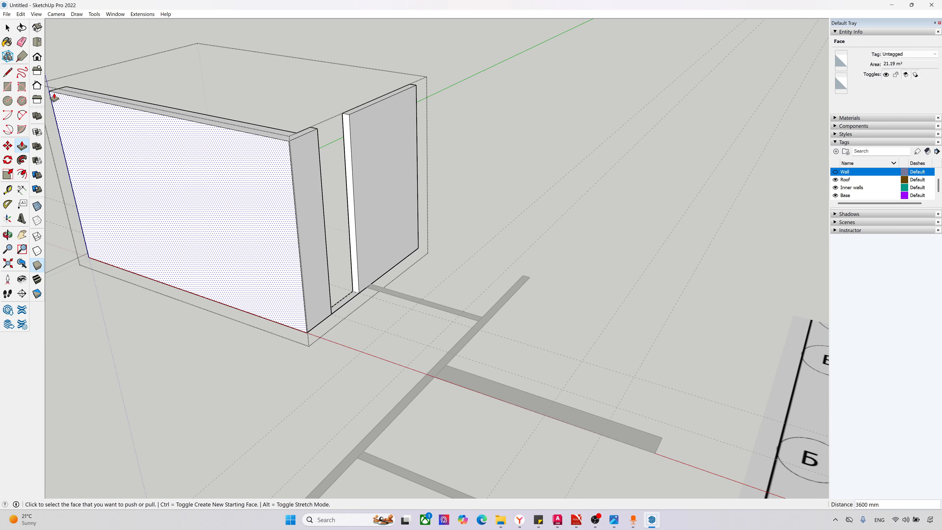
Step: Mark the door height with a guide point 2100 mm above the base on the northern jamb edge and a horizontal guide through it
{"action": "left_click", "coordinate": [8, 189]}
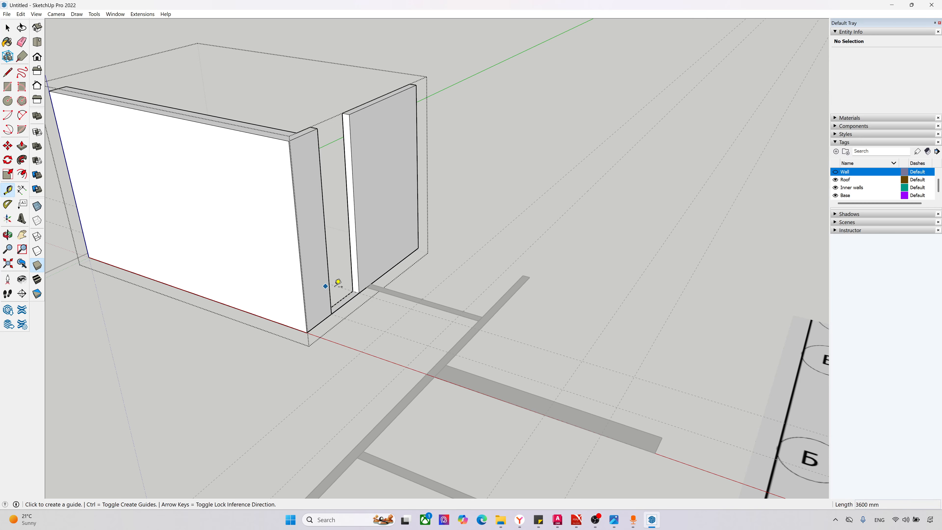
{"action": "left_click", "coordinate": [360, 292]}
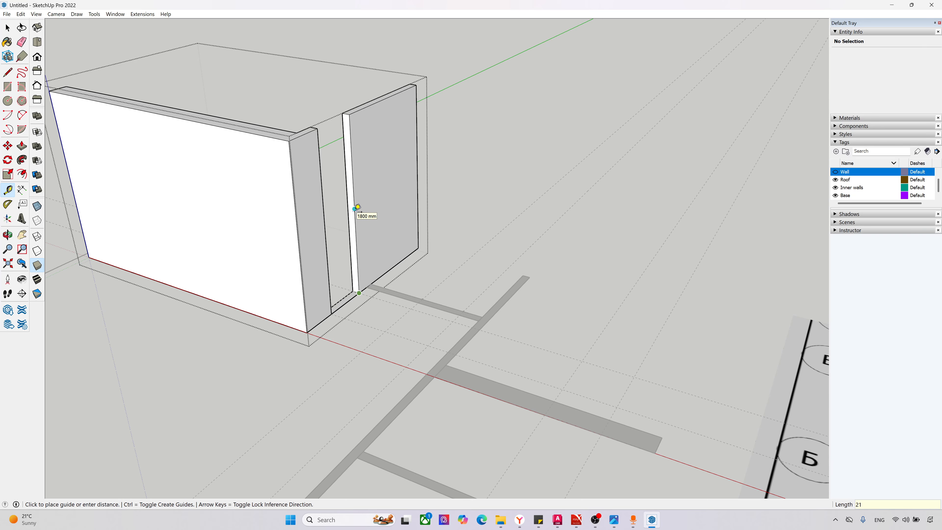
{"action": "key", "text": "Return"}
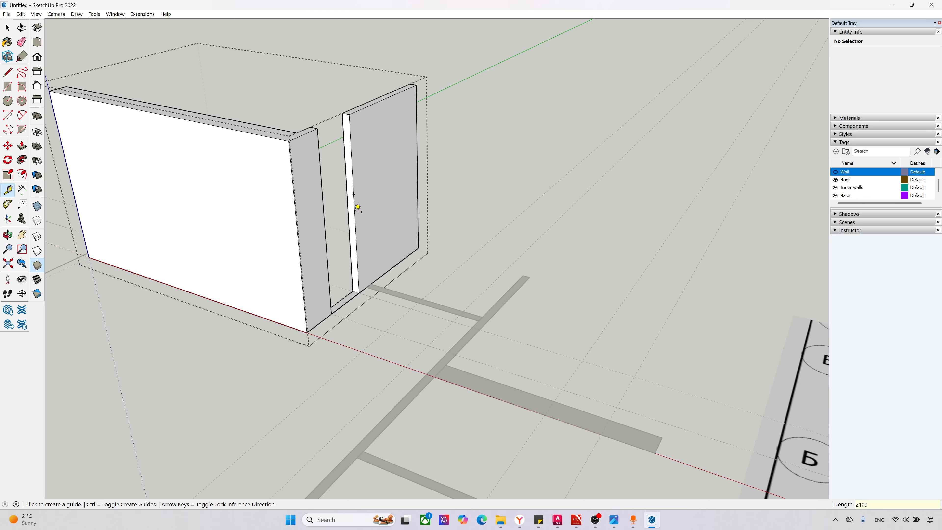
{"action": "scroll", "coordinate": [361, 197], "scroll_direction": "up", "scroll_amount": 2}
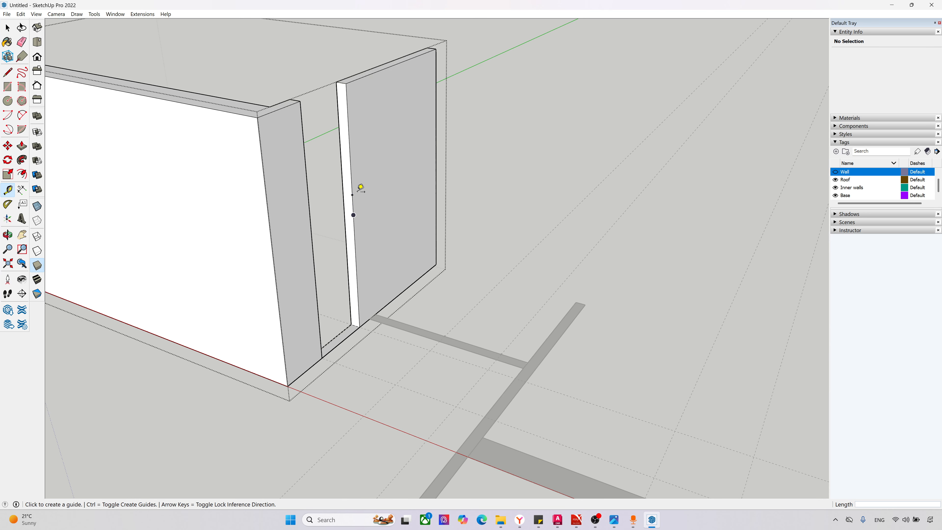
{"action": "left_click", "coordinate": [352, 195]}
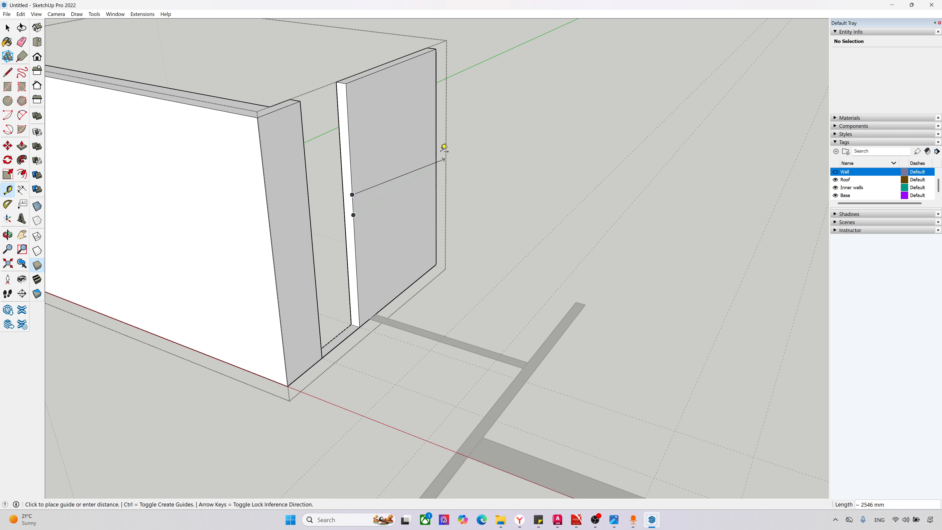
{"action": "left_click", "coordinate": [436, 146]}
{"action": "scroll", "coordinate": [402, 205], "scroll_direction": "down", "scroll_amount": 1}
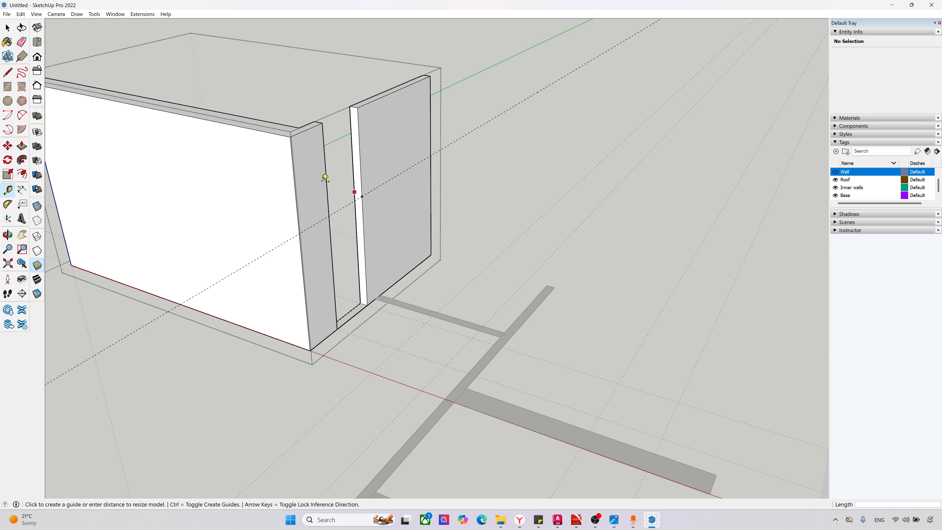
Step: Split the northern door jamb face with a line at the height guide and Push/Pull its upper part 900 mm to the opposite jamb
{"action": "scroll", "coordinate": [322, 182], "scroll_direction": "up", "scroll_amount": 1}
{"action": "scroll", "coordinate": [290, 171], "scroll_direction": "up", "scroll_amount": 1}
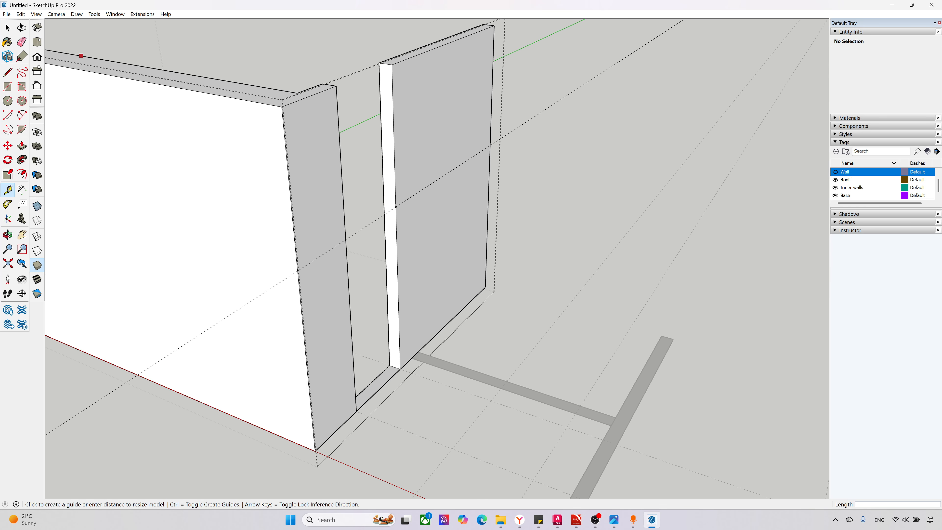
{"action": "left_click", "coordinate": [7, 72]}
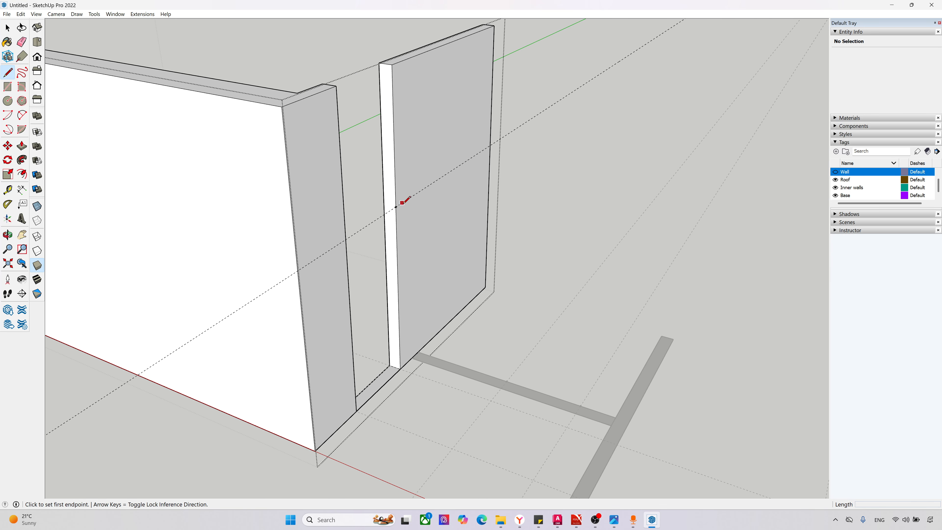
{"action": "left_click", "coordinate": [396, 206]}
{"action": "left_click", "coordinate": [384, 204]}
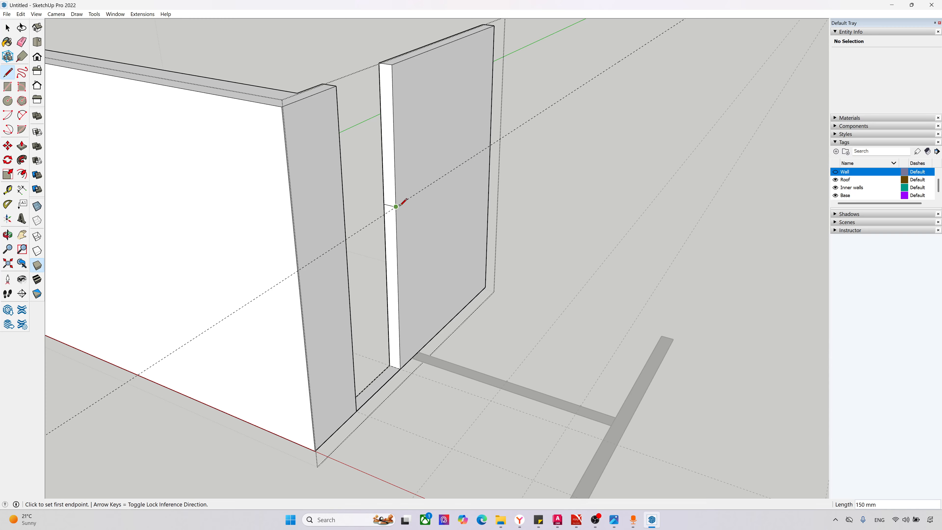
{"action": "key", "text": "p"}
{"action": "left_click", "coordinate": [386, 183]}
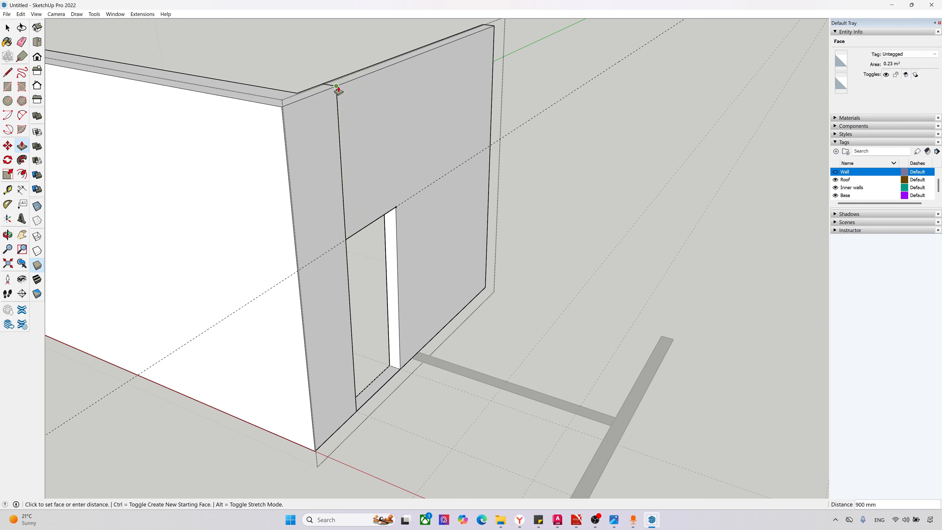
{"action": "left_click", "coordinate": [337, 86]}
Step: Erase the leftover threshold across the door opening and the seam edges on the face and top of the wall above it
{"action": "middle_click_drag", "start_coordinate": [401, 195], "coordinate": [305, 305]}
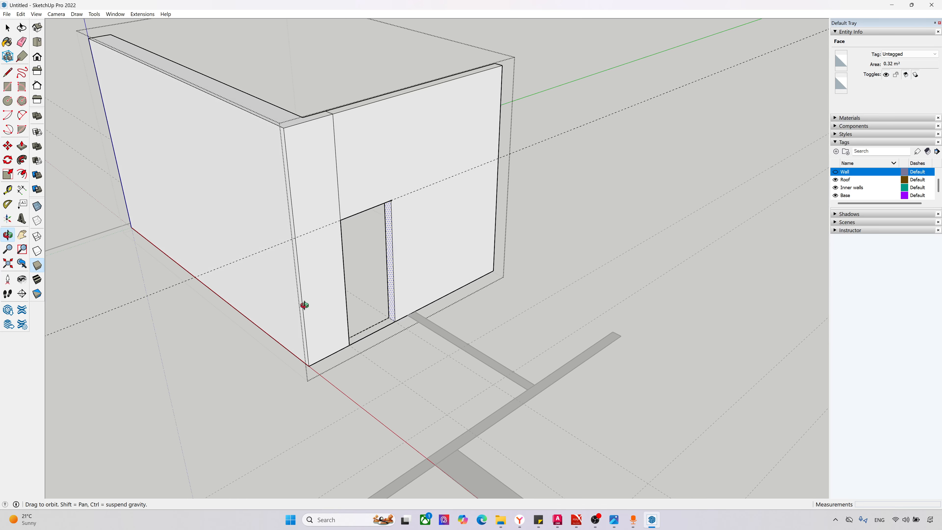
{"action": "scroll", "coordinate": [307, 310], "scroll_direction": "up", "scroll_amount": 3}
{"action": "key", "text": "e"}
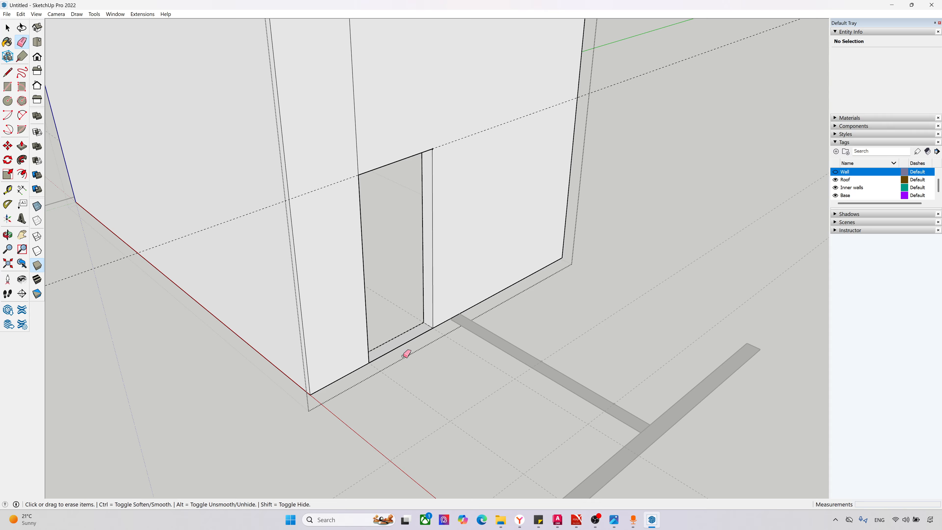
{"action": "mouse_move", "coordinate": [397, 336]}
{"action": "left_mouse_down"}
{"action": "mouse_move", "coordinate": [392, 315]}
{"action": "mouse_move", "coordinate": [393, 326]}
{"action": "left_mouse_up"}
{"action": "scroll", "coordinate": [403, 419], "scroll_direction": "down", "scroll_amount": 4}
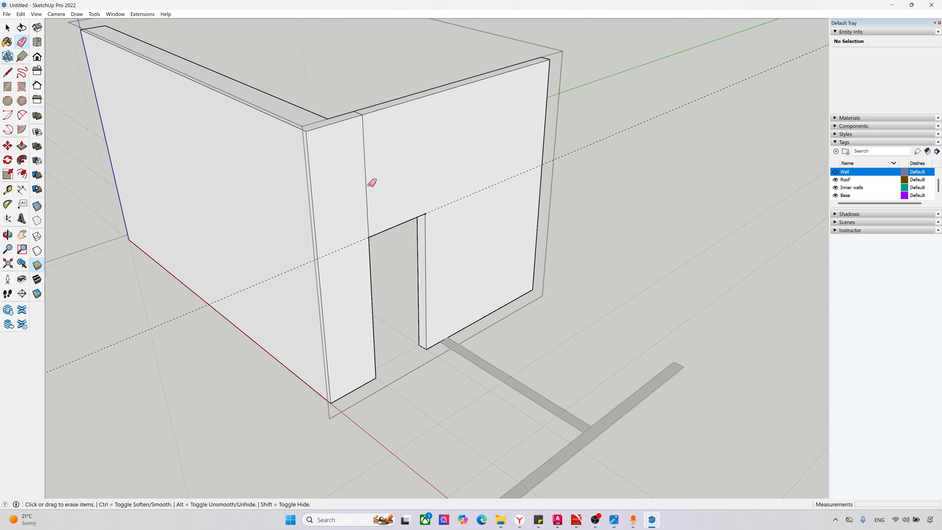
{"action": "left_click", "coordinate": [365, 149]}
{"action": "scroll", "coordinate": [362, 123], "scroll_direction": "up", "scroll_amount": 5}
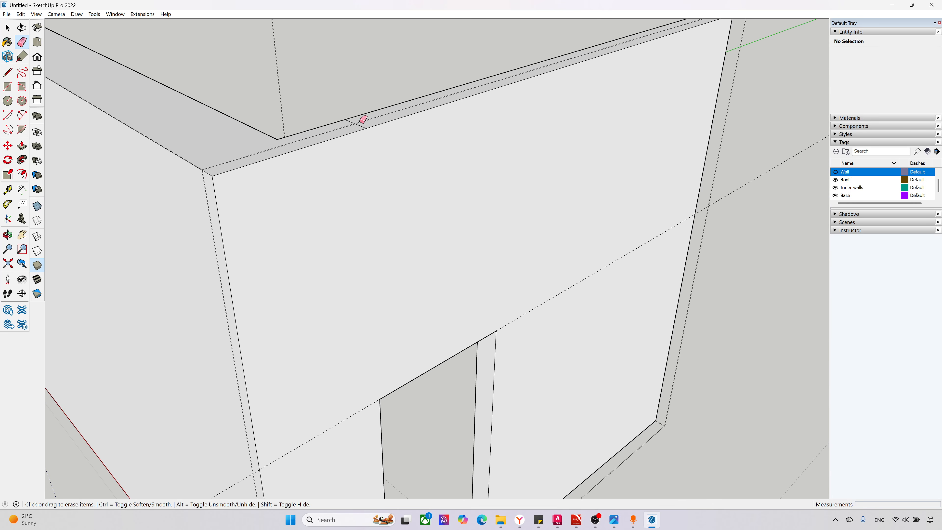
{"action": "scroll", "coordinate": [263, 311], "scroll_direction": "down", "scroll_amount": 6}
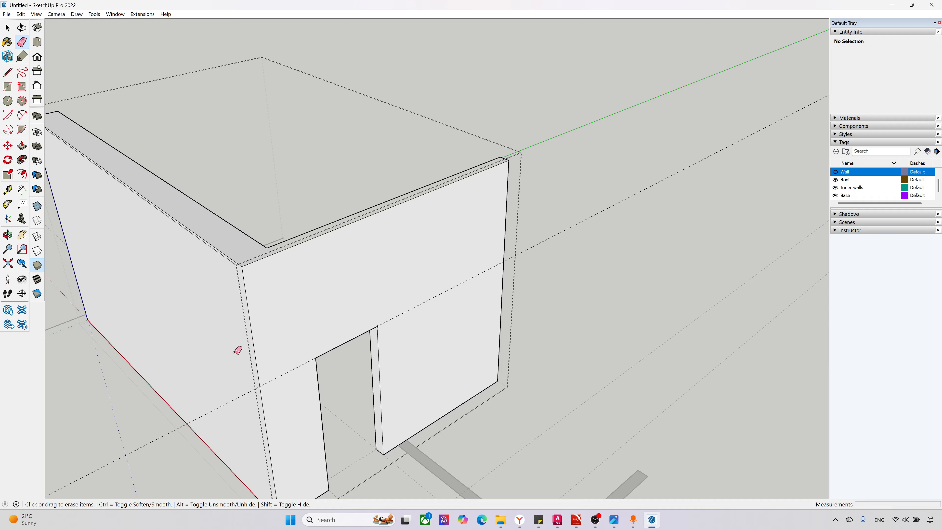
Step: In top view, draw two lines across the short north-south partition at the guides inside its group to separate the door opening
{"action": "mouse_move", "coordinate": [238, 352]}
{"action": "middle_mouse_down"}
{"action": "mouse_move", "coordinate": [594, 401]}
{"action": "mouse_move", "coordinate": [690, 210]}
{"action": "mouse_move", "coordinate": [652, 210]}
{"action": "middle_mouse_up"}
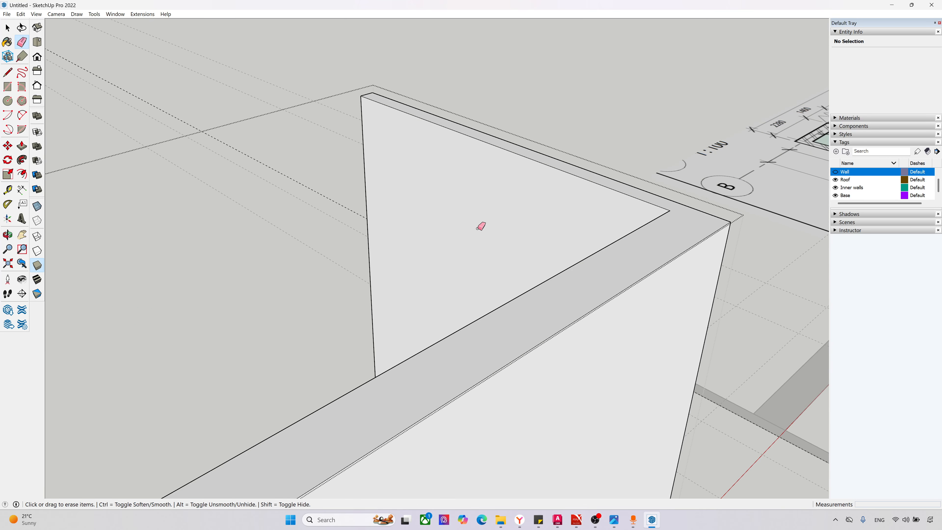
{"action": "scroll", "coordinate": [260, 249], "scroll_direction": "down", "scroll_amount": 3}
{"action": "scroll", "coordinate": [260, 250], "scroll_direction": "down", "scroll_amount": 2}
{"action": "middle_click_drag", "start_coordinate": [260, 249], "coordinate": [131, 236]}
{"action": "key", "text": "space"}
{"action": "left_click", "coordinate": [36, 42]}
{"action": "scroll", "coordinate": [536, 255], "scroll_direction": "up", "scroll_amount": 8}
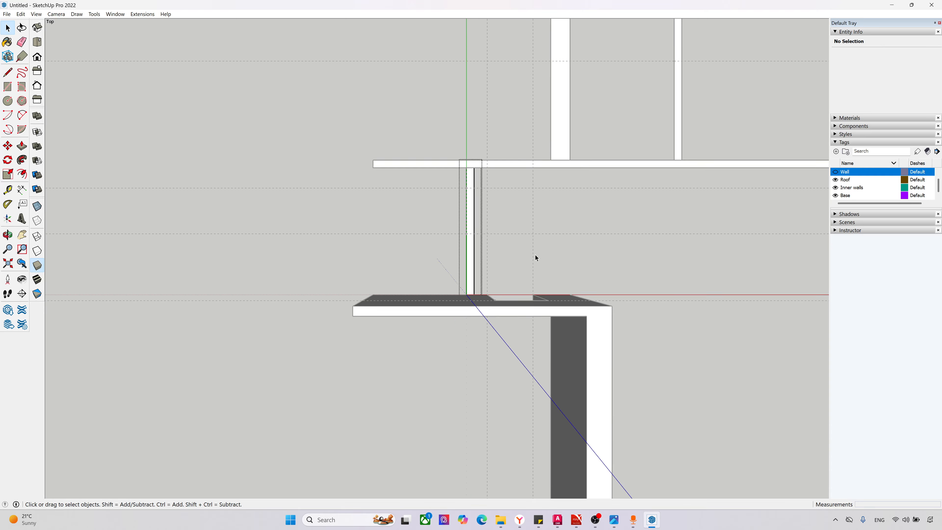
{"action": "scroll", "coordinate": [535, 255], "scroll_direction": "down", "scroll_amount": 5}
{"action": "scroll", "coordinate": [529, 249], "scroll_direction": "up", "scroll_amount": 2}
{"action": "scroll", "coordinate": [492, 226], "scroll_direction": "up", "scroll_amount": 2}
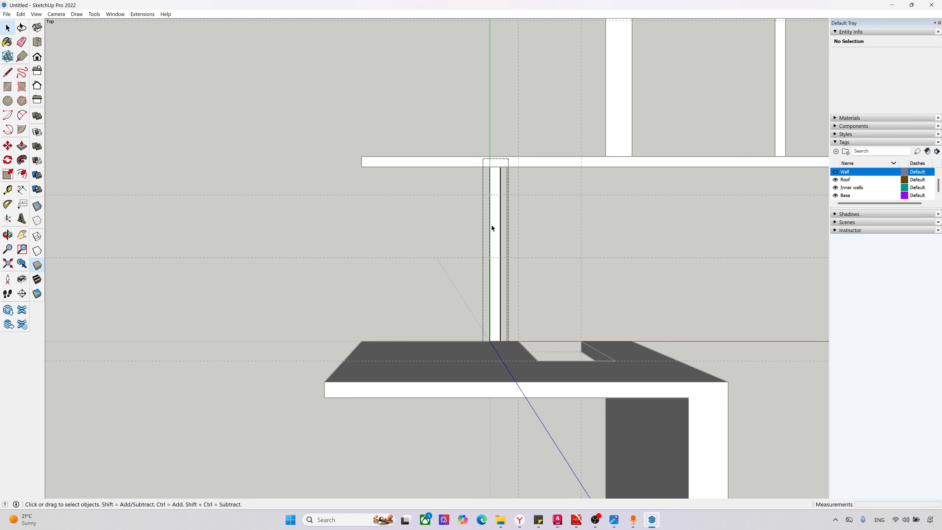
{"action": "scroll", "coordinate": [493, 227], "scroll_direction": "up", "scroll_amount": 3}
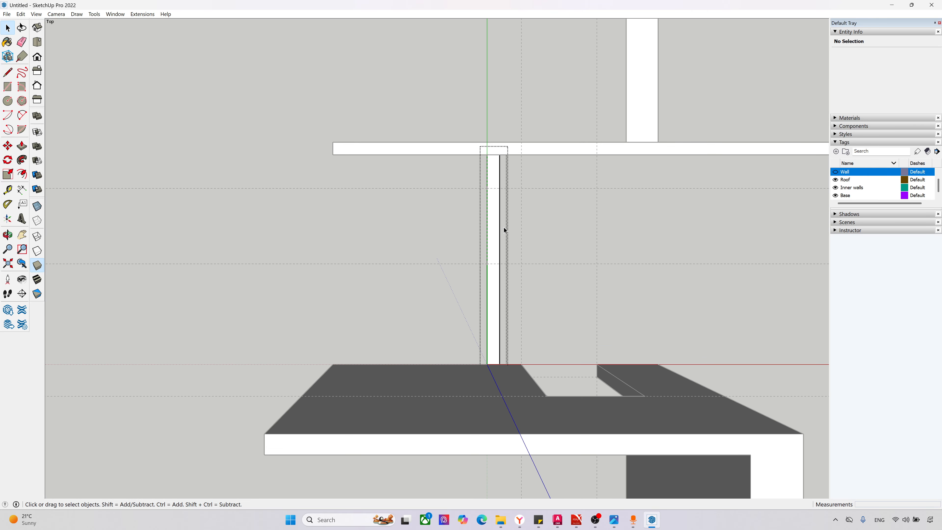
{"action": "left_click", "coordinate": [8, 72]}
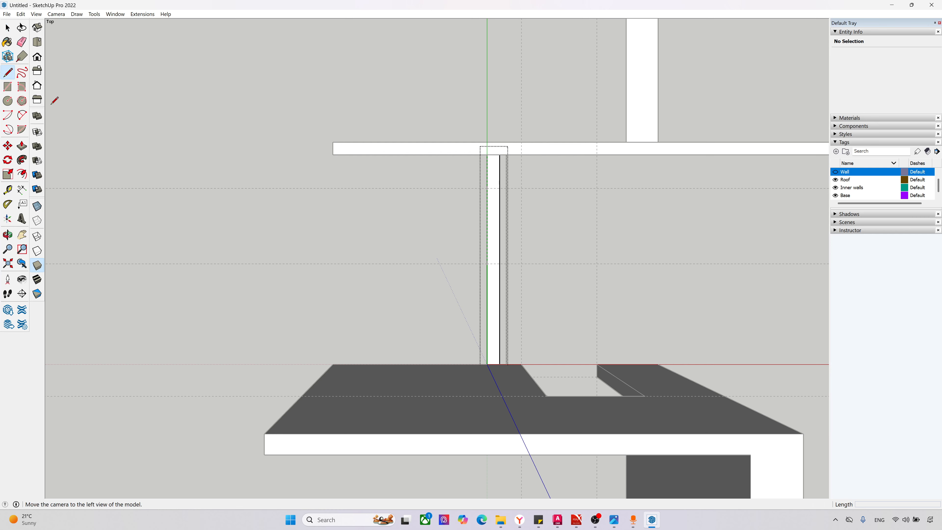
{"action": "left_click", "coordinate": [487, 188]}
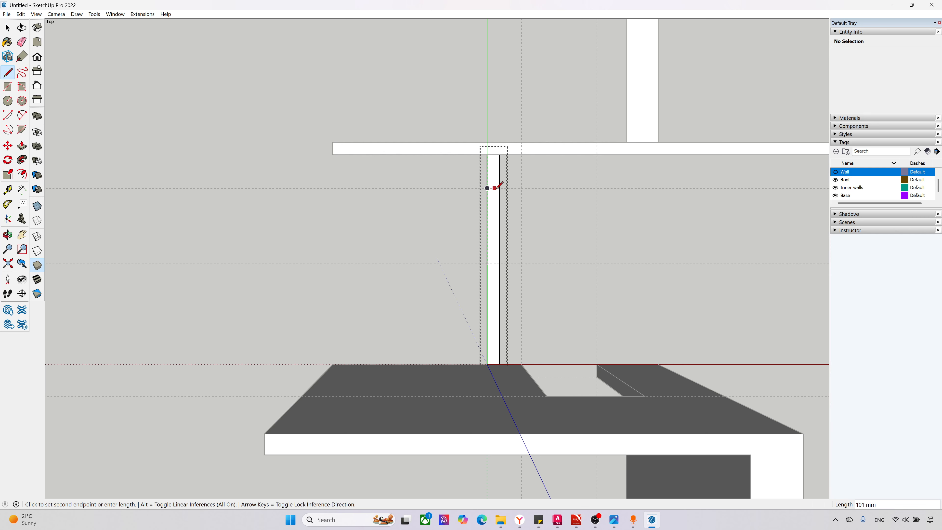
{"action": "left_click", "coordinate": [500, 187]}
{"action": "left_click", "coordinate": [487, 264]}
{"action": "left_click", "coordinate": [500, 263]}
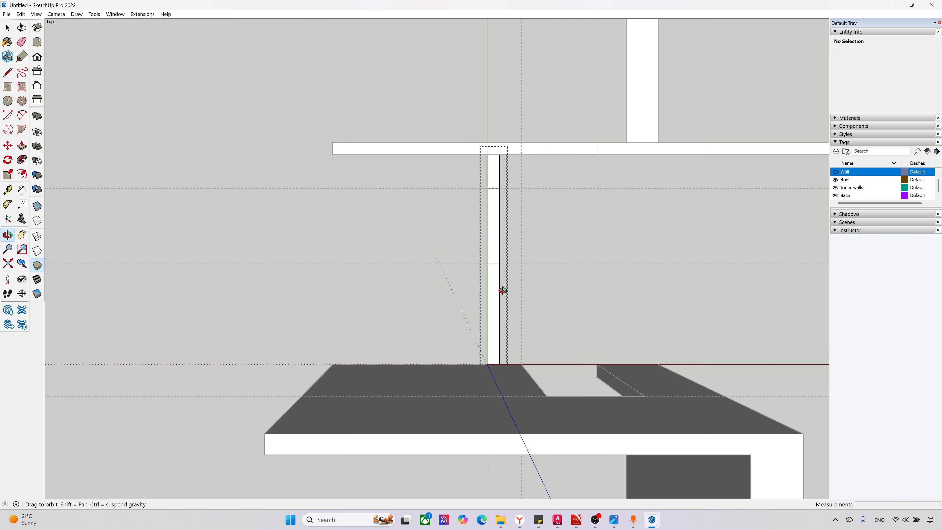
Step: Push/Pull the short partition's face south of its door opening up to a height of 3600 mm
{"action": "key", "text": "p"}
{"action": "middle_click_drag", "start_coordinate": [500, 295], "coordinate": [566, 211]}
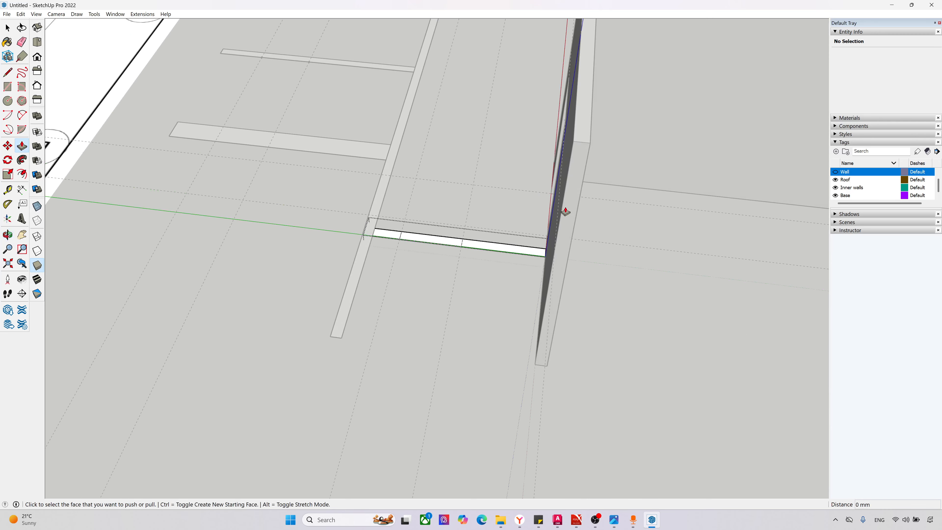
{"action": "left_click", "coordinate": [514, 248]}
{"action": "left_click", "coordinate": [589, 144]}
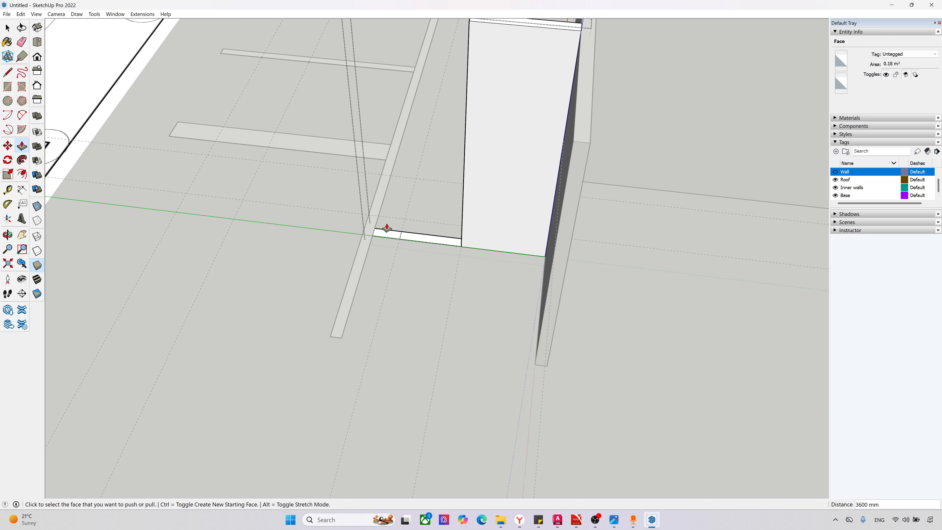
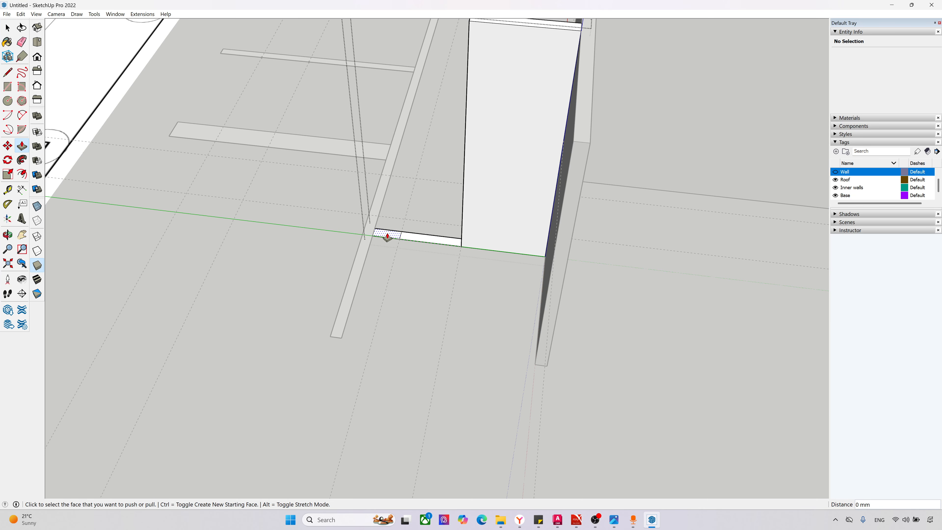
Step: Push/Pull the short partition's face north of the door opening up to the 3600 mm top of its southern part
{"action": "left_click", "coordinate": [387, 236]}
{"action": "scroll", "coordinate": [387, 213], "scroll_direction": "down", "scroll_amount": 4}
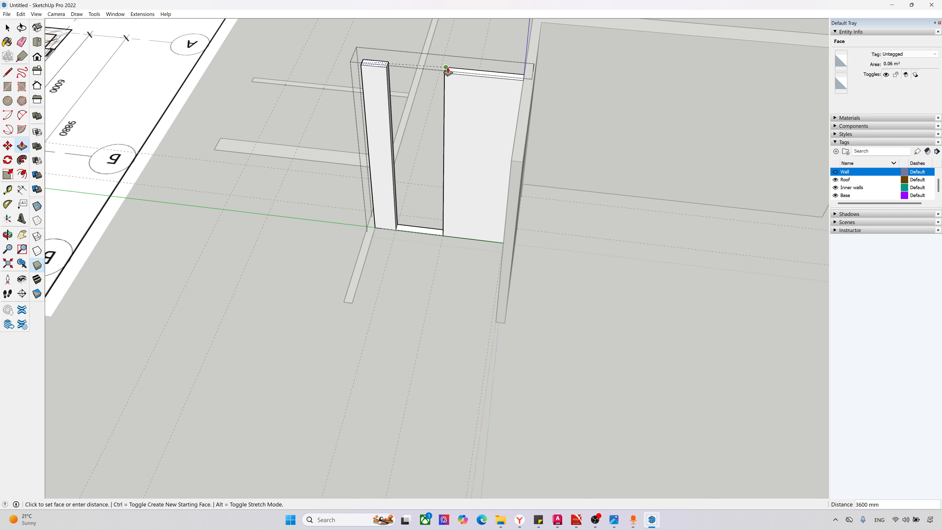
{"action": "left_click", "coordinate": [446, 68]}
{"action": "scroll", "coordinate": [437, 79], "scroll_direction": "up", "scroll_amount": 1}
{"action": "scroll", "coordinate": [408, 236], "scroll_direction": "up", "scroll_amount": 1}
{"action": "scroll", "coordinate": [408, 243], "scroll_direction": "down", "scroll_amount": 1}
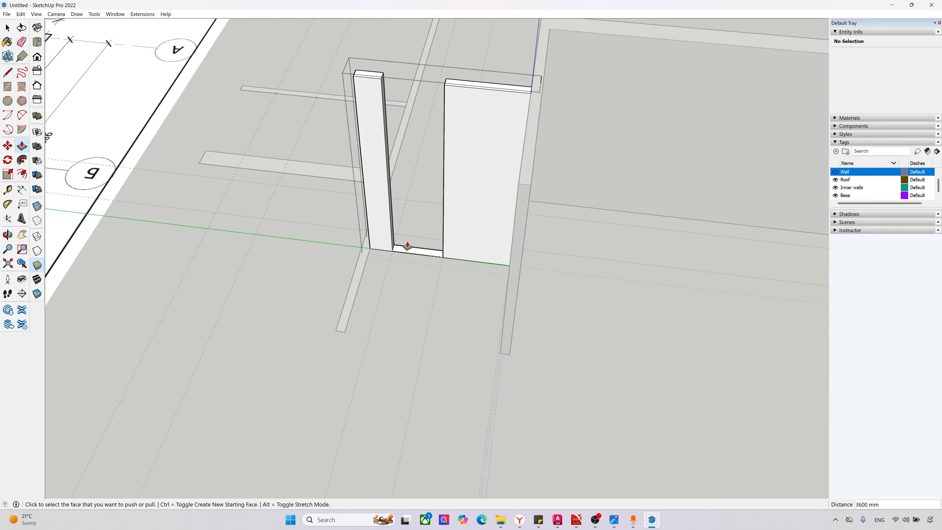
{"action": "middle_click_drag", "start_coordinate": [408, 245], "coordinate": [327, 157]}
{"action": "scroll", "coordinate": [358, 103], "scroll_direction": "up", "scroll_amount": 1}
{"action": "scroll", "coordinate": [393, 97], "scroll_direction": "up", "scroll_amount": 2}
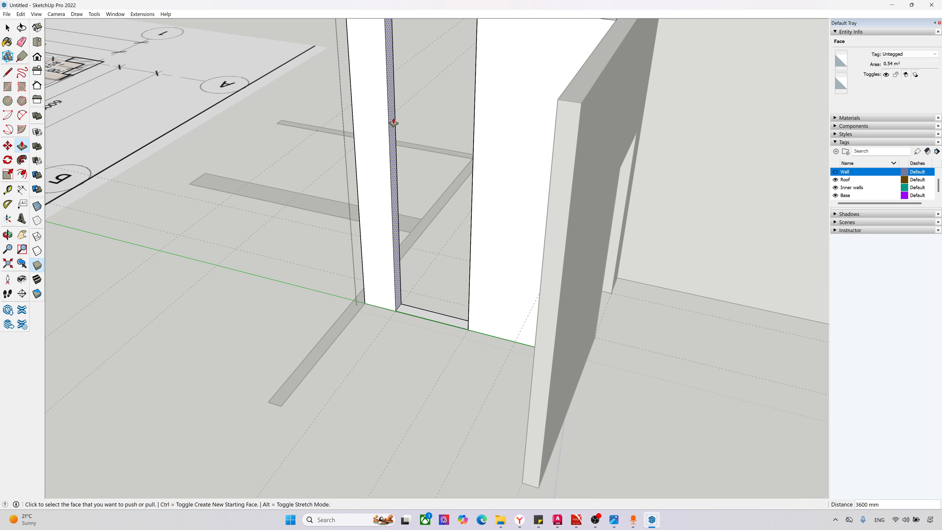
{"action": "scroll", "coordinate": [393, 185], "scroll_direction": "down", "scroll_amount": 2}
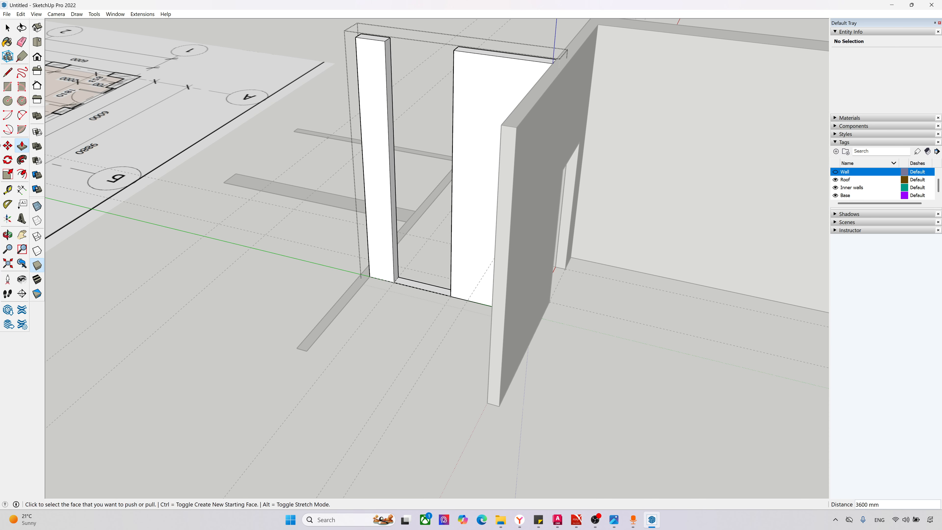
{"action": "left_click", "coordinate": [9, 193]}
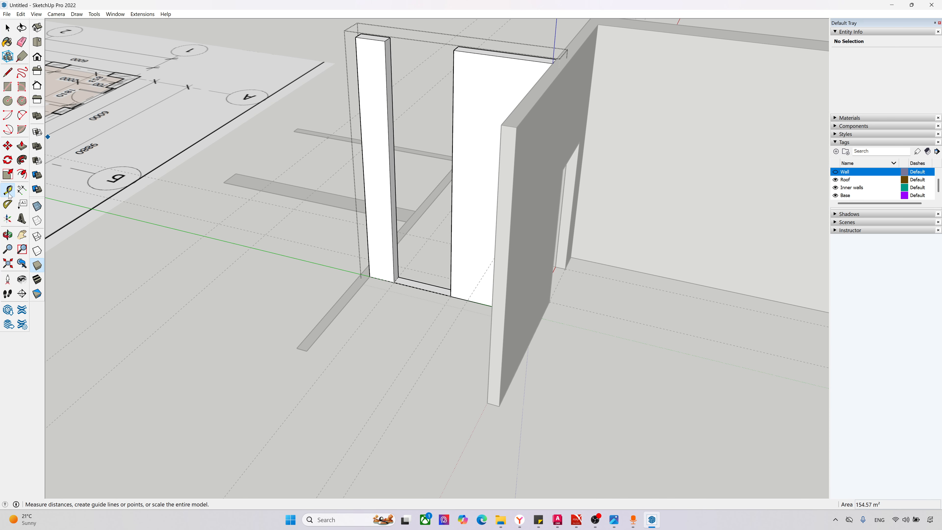
{"action": "left_click", "coordinate": [392, 284]}
{"action": "key", "text": "Escape"}
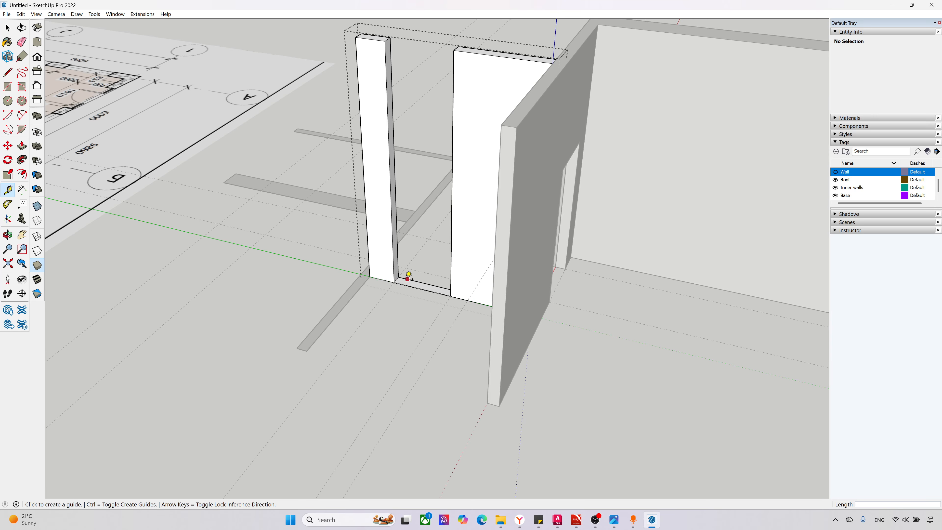
{"action": "left_click", "coordinate": [404, 276]}
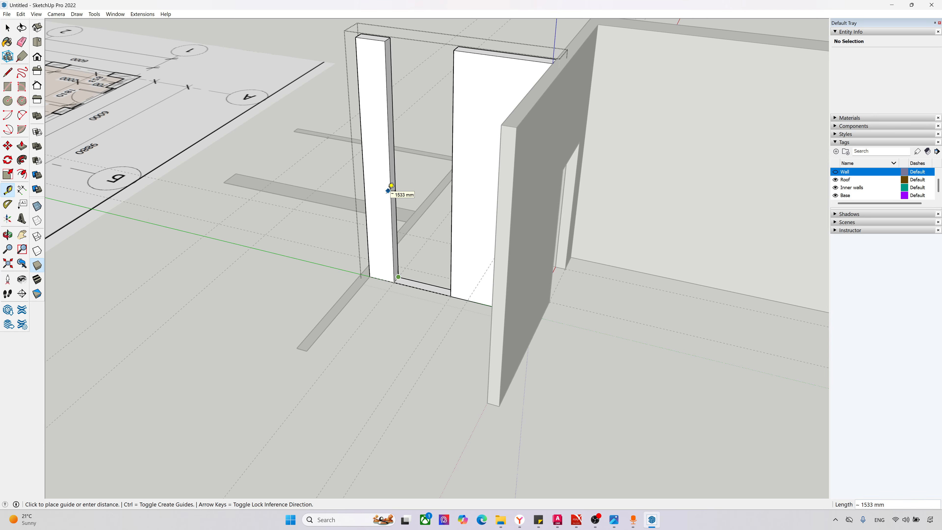
{"action": "key", "text": "Return"}
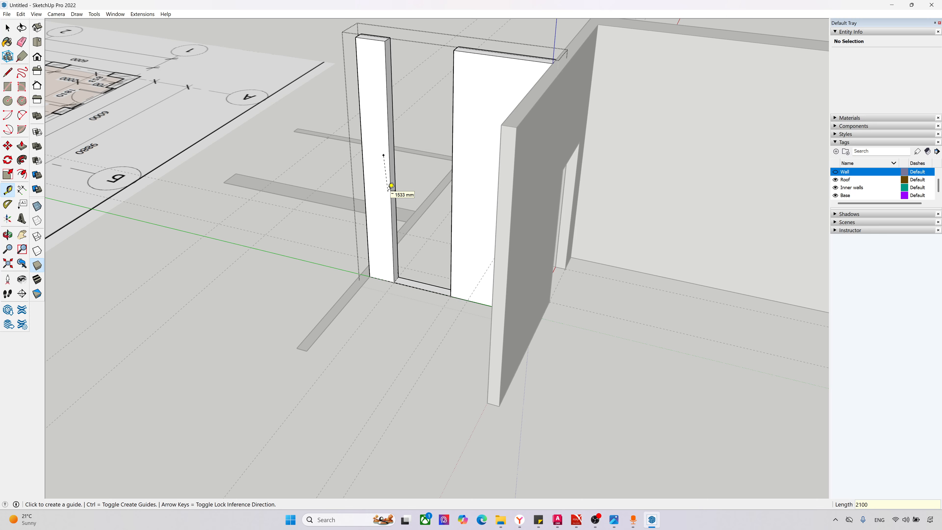
{"action": "scroll", "coordinate": [408, 153], "scroll_direction": "up", "scroll_amount": 2}
{"action": "scroll", "coordinate": [408, 153], "scroll_direction": "up", "scroll_amount": 1}
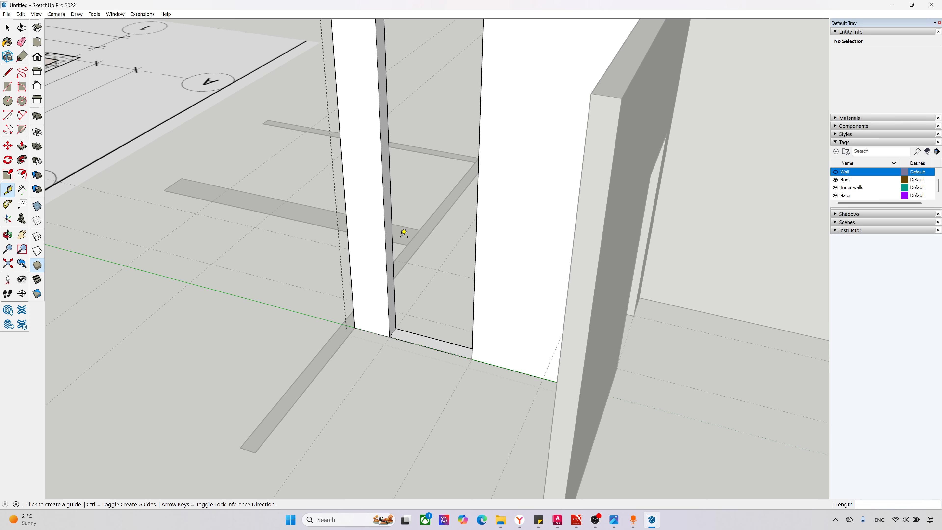
Step: Mark a guide point 2100 mm above the base of the southern door jamb and place a horizontal guide at that height
{"action": "scroll", "coordinate": [427, 364], "scroll_direction": "down", "scroll_amount": 1}
{"action": "middle_click_drag", "start_coordinate": [431, 369], "coordinate": [701, 253]}
{"action": "scroll", "coordinate": [661, 244], "scroll_direction": "down", "scroll_amount": 5}
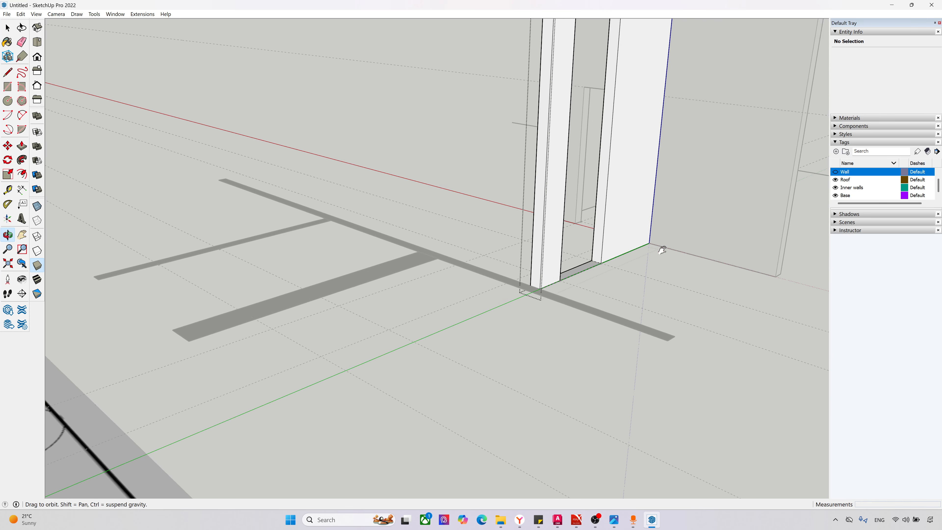
{"action": "left_click", "coordinate": [457, 376]}
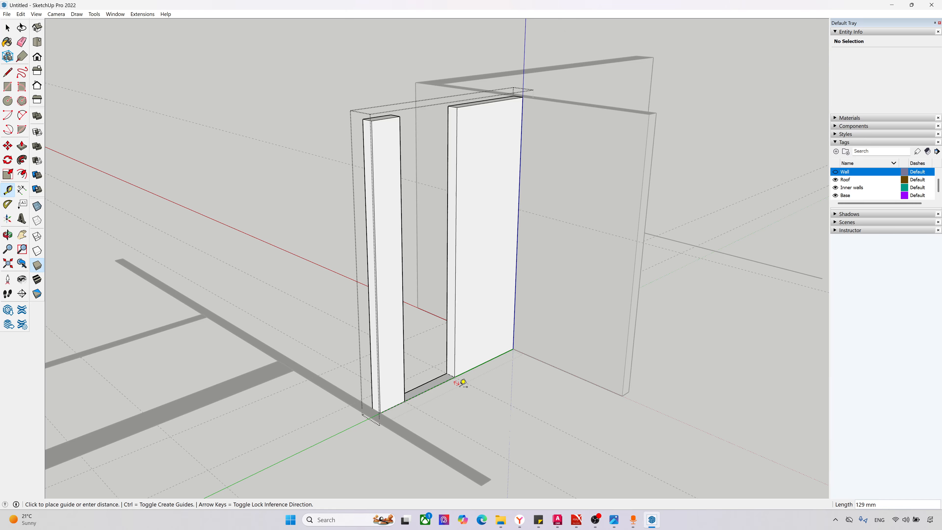
{"action": "scroll", "coordinate": [462, 378], "scroll_direction": "up", "scroll_amount": 1}
{"action": "left_click", "coordinate": [455, 375]}
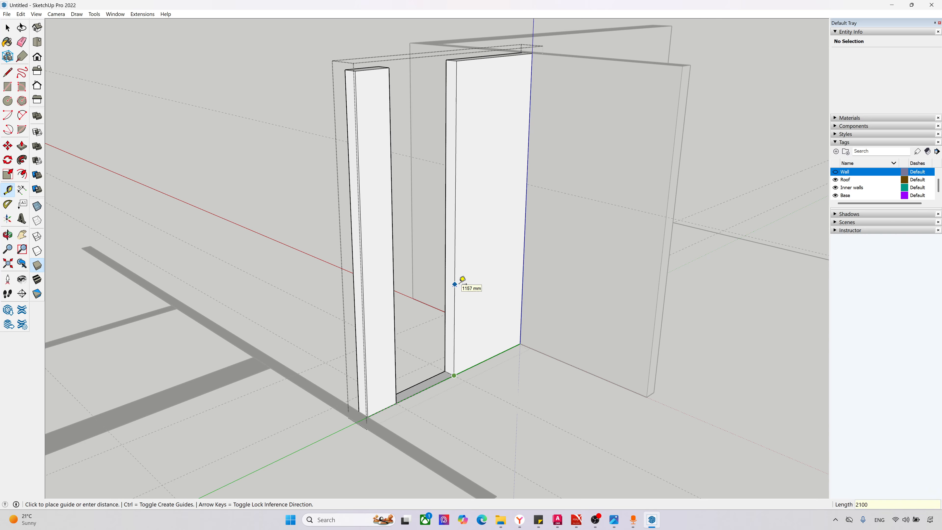
{"action": "type", "text": "2100"}
{"action": "key", "text": "Return"}
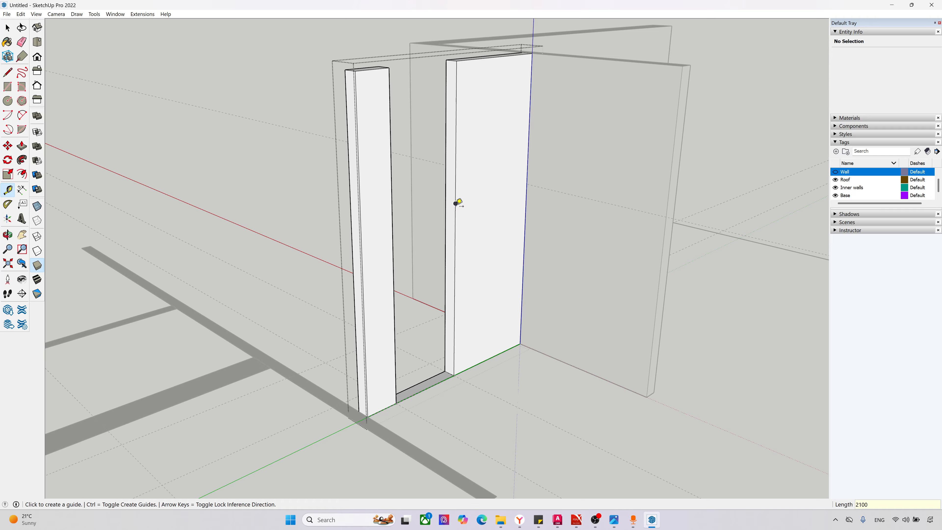
{"action": "left_click", "coordinate": [456, 203]}
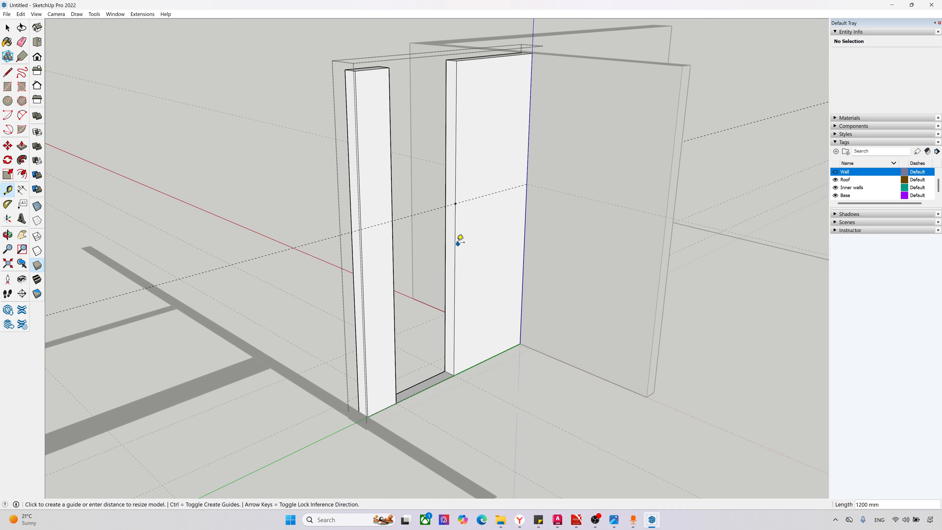
Step: Split the southern jamb face with a line at the height guide and Push/Pull its upper part to the opposite jamb
{"action": "key", "text": "l"}
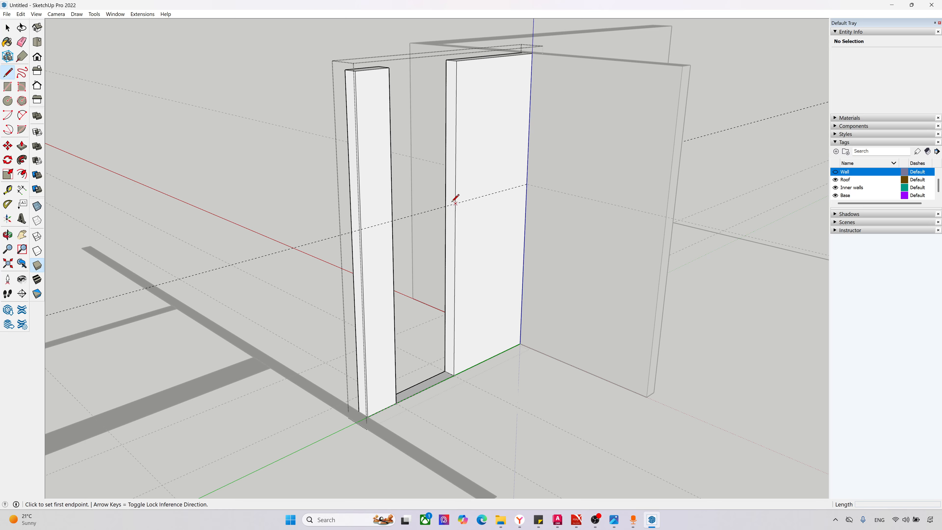
{"action": "left_click", "coordinate": [456, 204]}
{"action": "left_click", "coordinate": [446, 200]}
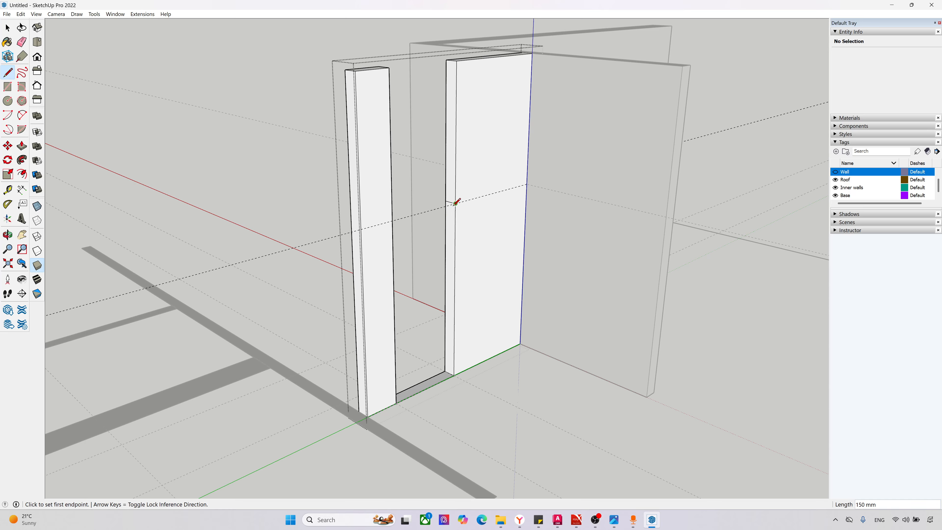
{"action": "key", "text": "p"}
{"action": "left_click", "coordinate": [448, 177]}
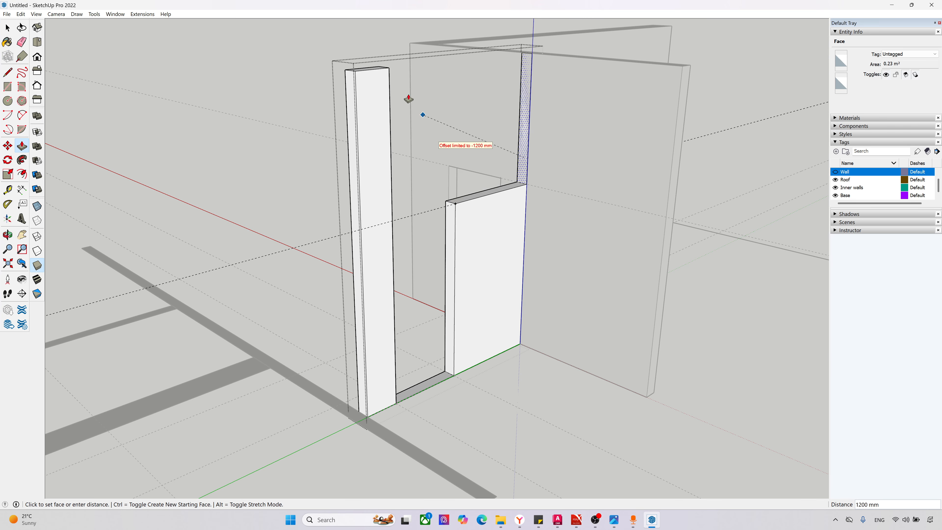
{"action": "left_click", "coordinate": [387, 71]}
Step: Erase the seam edges on both faces and the top of the wall above the door opening
{"action": "middle_click_drag", "start_coordinate": [418, 126], "coordinate": [337, 233]}
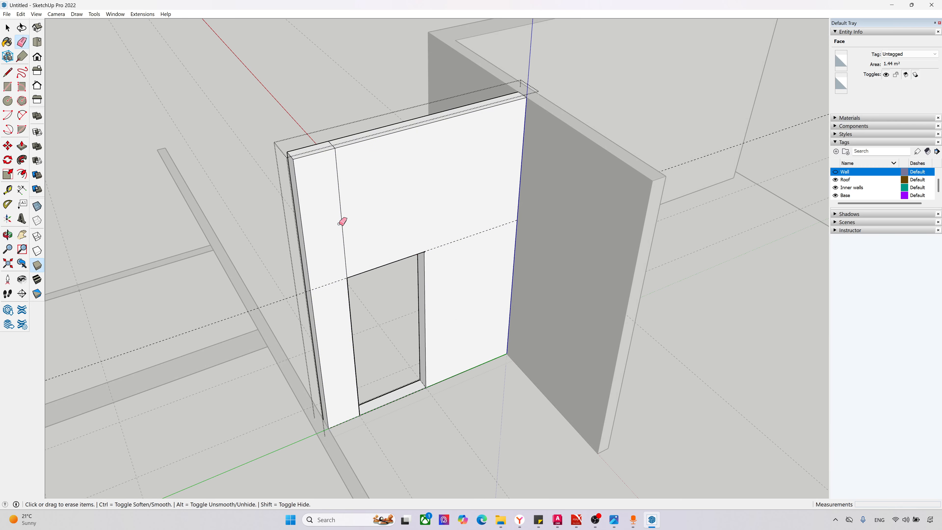
{"action": "scroll", "coordinate": [336, 143], "scroll_direction": "up", "scroll_amount": 4}
{"action": "key", "text": "e"}
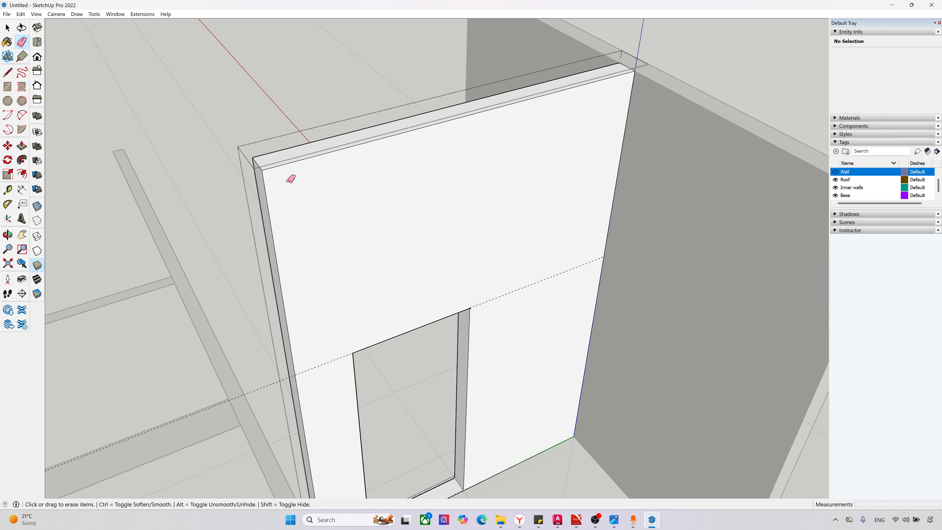
{"action": "scroll", "coordinate": [290, 178], "scroll_direction": "down", "scroll_amount": 3}
{"action": "mouse_move", "coordinate": [256, 236]}
{"action": "middle_mouse_down"}
{"action": "mouse_move", "coordinate": [564, 259]}
{"action": "mouse_move", "coordinate": [685, 186]}
{"action": "middle_mouse_up"}
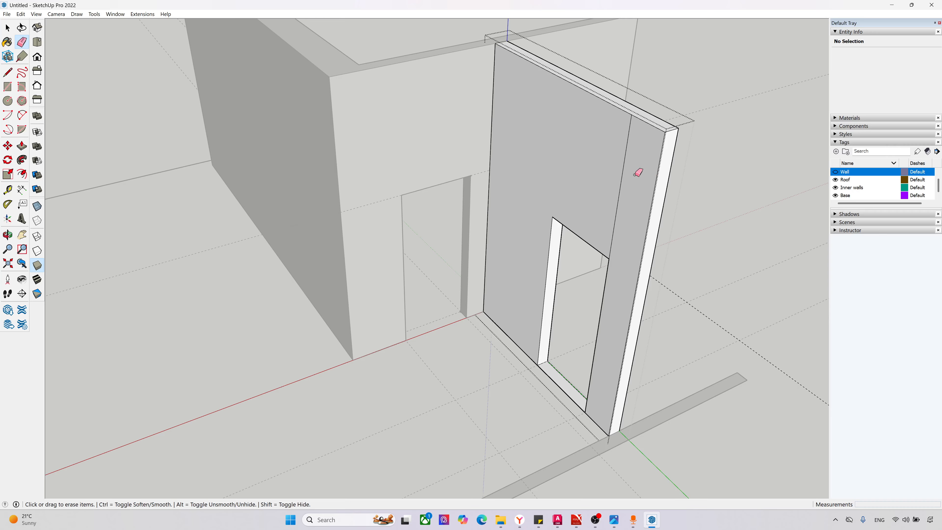
{"action": "left_click_drag", "start_coordinate": [635, 174], "coordinate": [610, 170]}
Step: Erase the leftover threshold across the short partition's door opening
{"action": "scroll", "coordinate": [549, 255], "scroll_direction": "down", "scroll_amount": 5}
{"action": "mouse_move", "coordinate": [550, 259]}
{"action": "middle_mouse_down"}
{"action": "mouse_move", "coordinate": [646, 266]}
{"action": "mouse_move", "coordinate": [463, 142]}
{"action": "mouse_move", "coordinate": [637, 213]}
{"action": "mouse_move", "coordinate": [600, 331]}
{"action": "middle_mouse_up"}
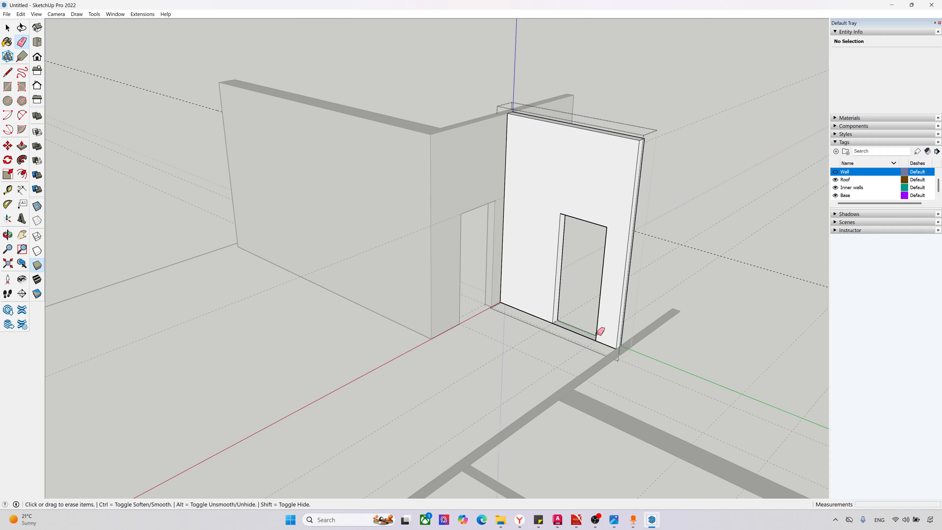
{"action": "scroll", "coordinate": [601, 334], "scroll_direction": "up", "scroll_amount": 3}
{"action": "mouse_move", "coordinate": [591, 326]}
{"action": "left_mouse_down"}
{"action": "mouse_move", "coordinate": [547, 342]}
{"action": "mouse_move", "coordinate": [566, 326]}
{"action": "left_mouse_up"}
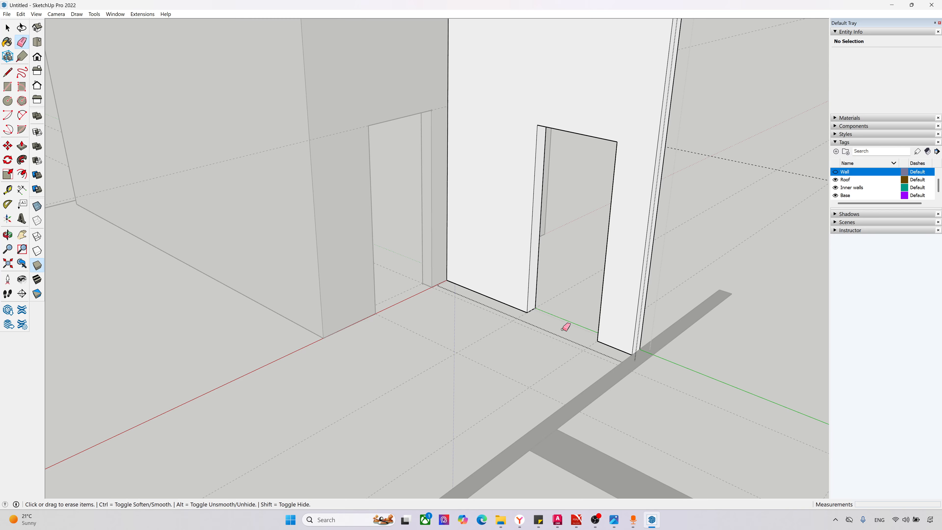
Step: Open the thick partition's group and Push/Pull its face up to the top of the short partition with the door
{"action": "key", "text": "F2"}
{"action": "scroll", "coordinate": [430, 314], "scroll_direction": "down", "scroll_amount": 9}
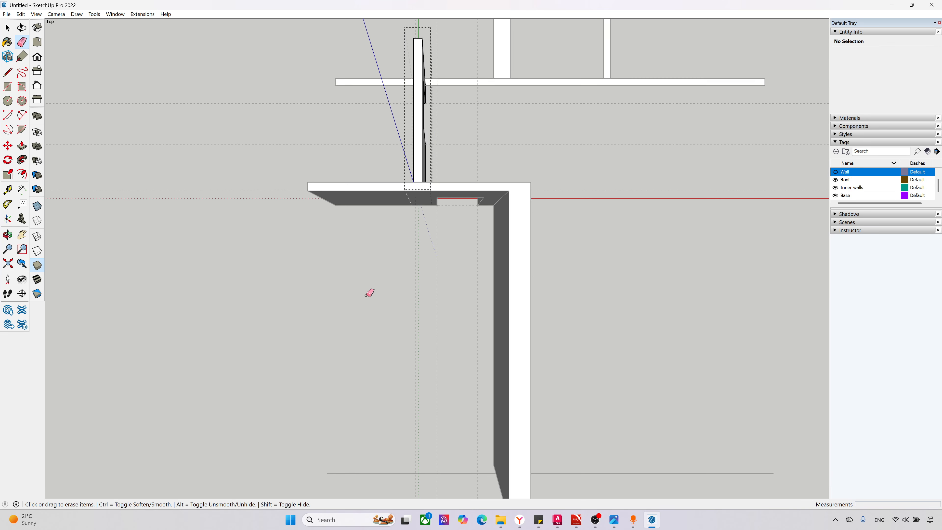
{"action": "scroll", "coordinate": [369, 293], "scroll_direction": "down", "scroll_amount": 1}
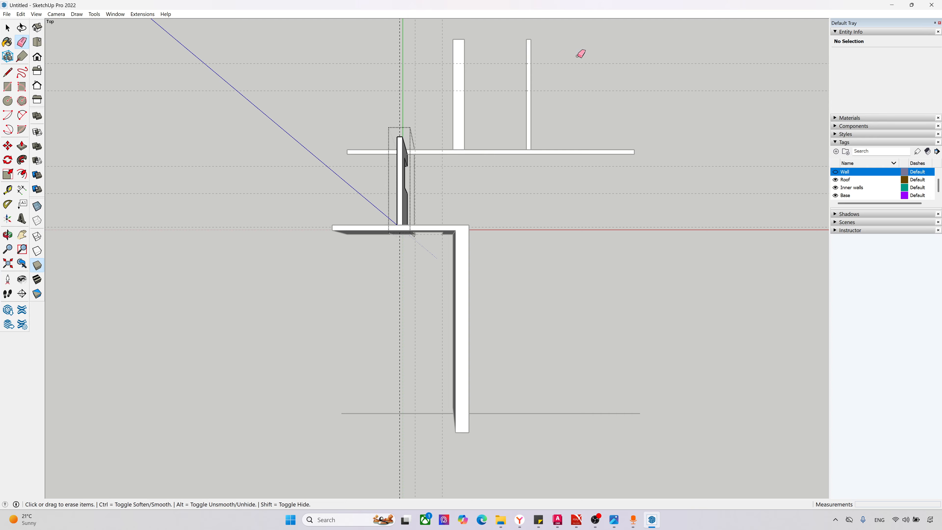
{"action": "middle_click_drag", "start_coordinate": [581, 54], "coordinate": [529, 250]}
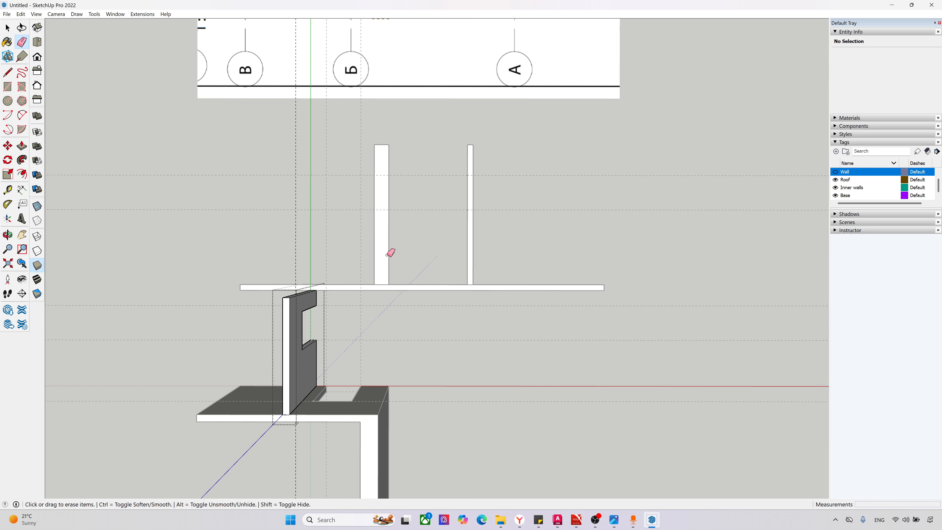
{"action": "key", "text": "space"}
{"action": "mouse_move", "coordinate": [387, 259]}
{"action": "middle_mouse_down"}
{"action": "mouse_move", "coordinate": [236, 95]}
{"action": "mouse_move", "coordinate": [379, 225]}
{"action": "middle_mouse_up"}
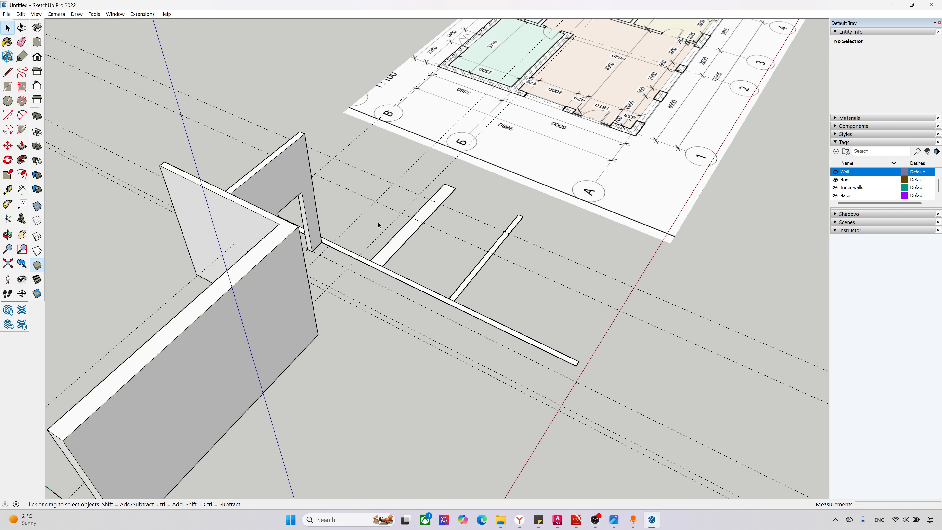
{"action": "scroll", "coordinate": [395, 251], "scroll_direction": "up", "scroll_amount": 1}
{"action": "left_click", "coordinate": [392, 249]}
{"action": "key", "text": "p"}
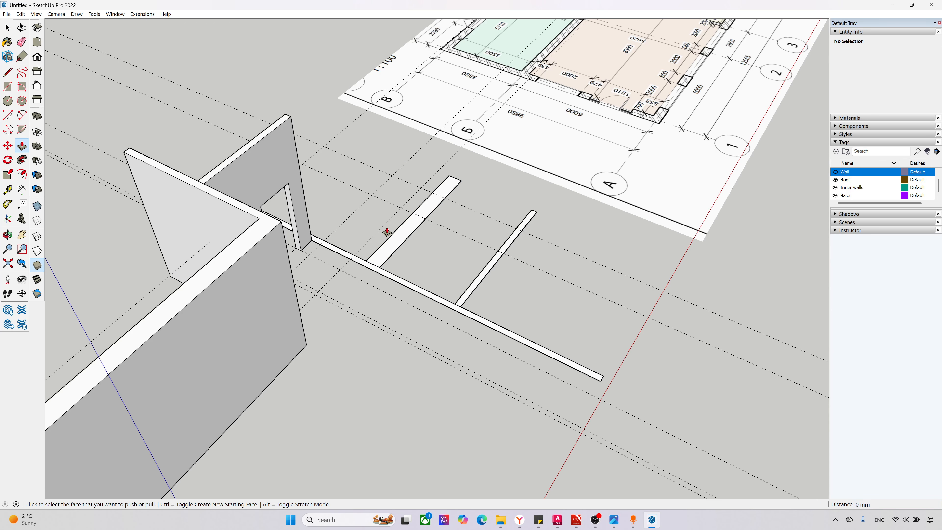
{"action": "key", "text": "space"}
{"action": "double_click", "coordinate": [399, 241]}
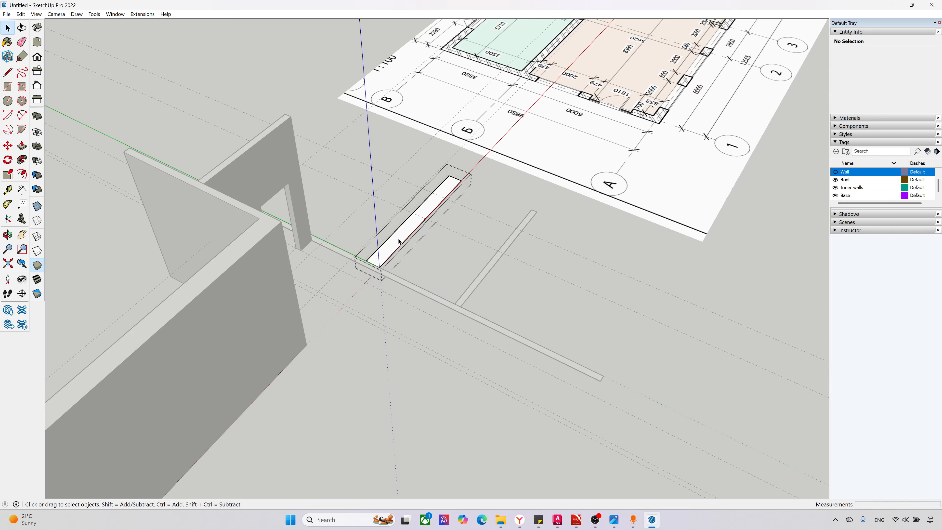
{"action": "key", "text": "p"}
{"action": "left_click", "coordinate": [398, 238]}
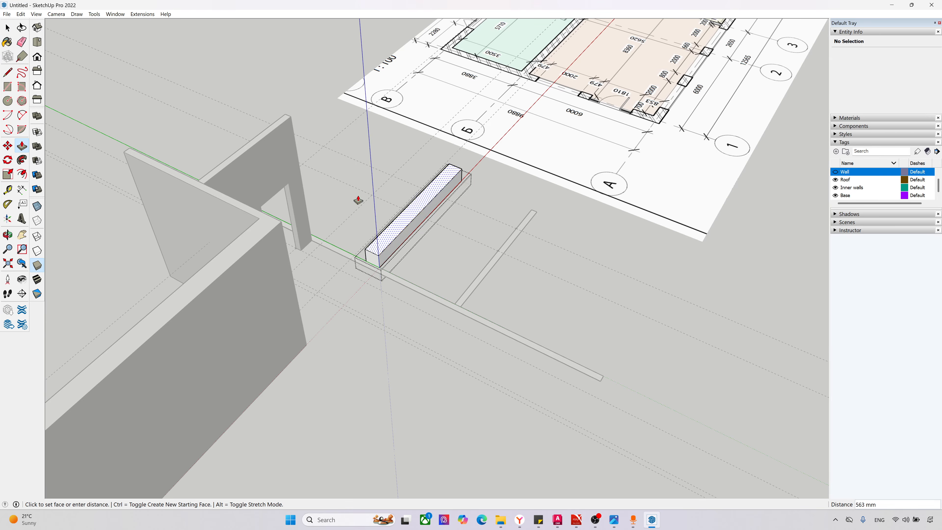
{"action": "left_click", "coordinate": [288, 120]}
{"action": "key", "text": "space"}
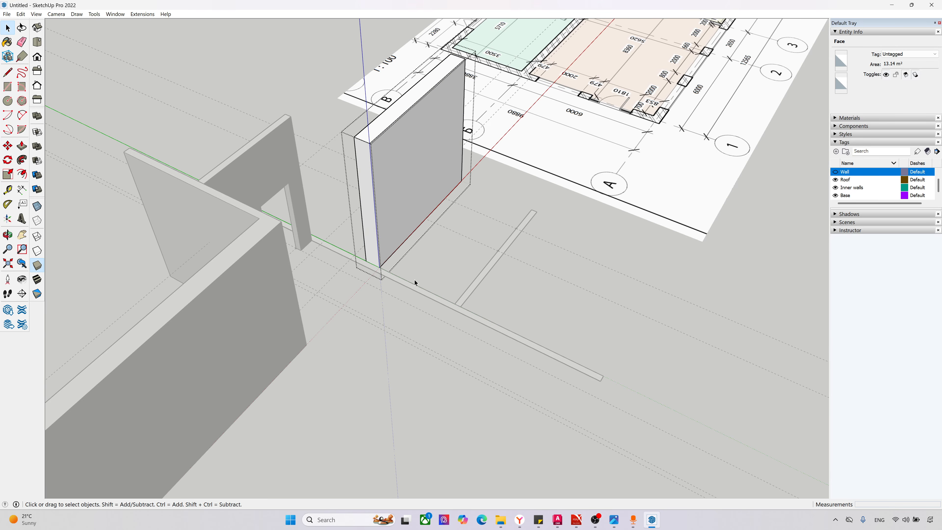
{"action": "left_click", "coordinate": [415, 282]}
{"action": "double_click", "coordinate": [414, 289]}
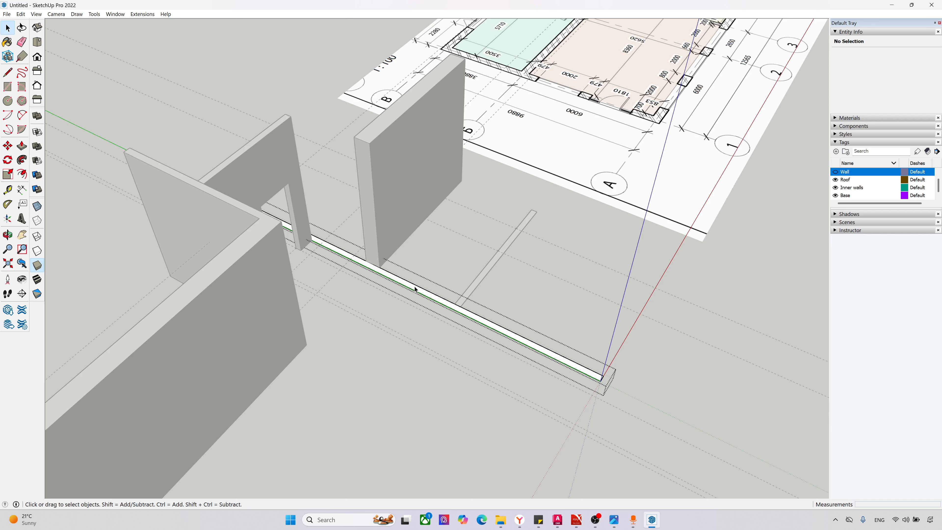
{"action": "key", "text": "F2"}
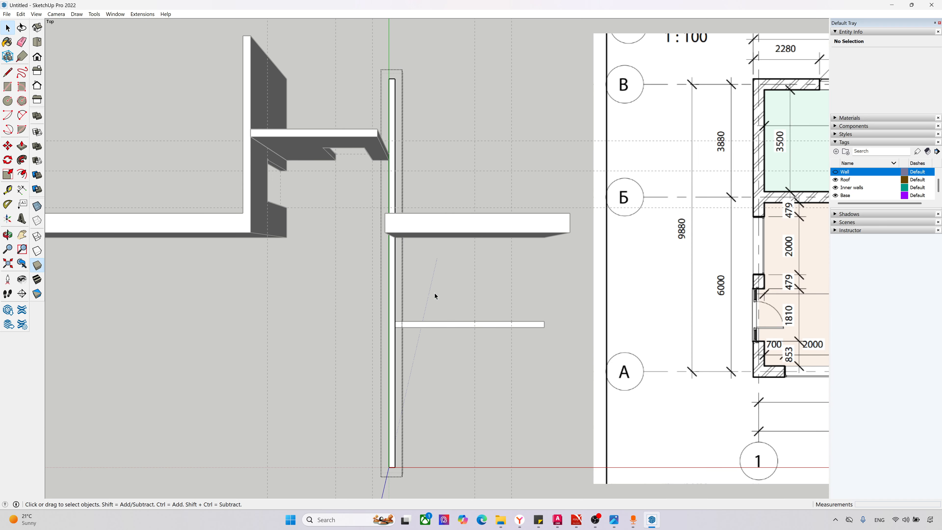
{"action": "scroll", "coordinate": [546, 322], "scroll_direction": "up", "scroll_amount": 3}
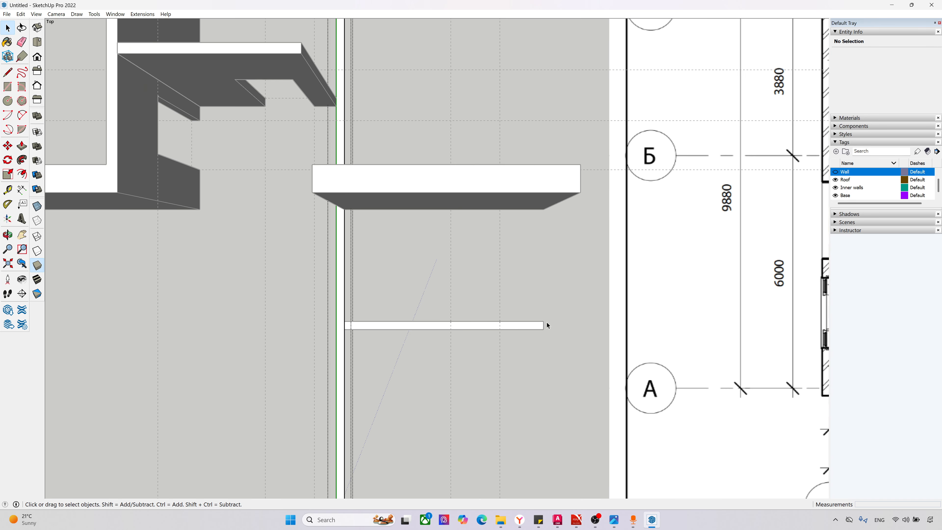
{"action": "key", "text": "l"}
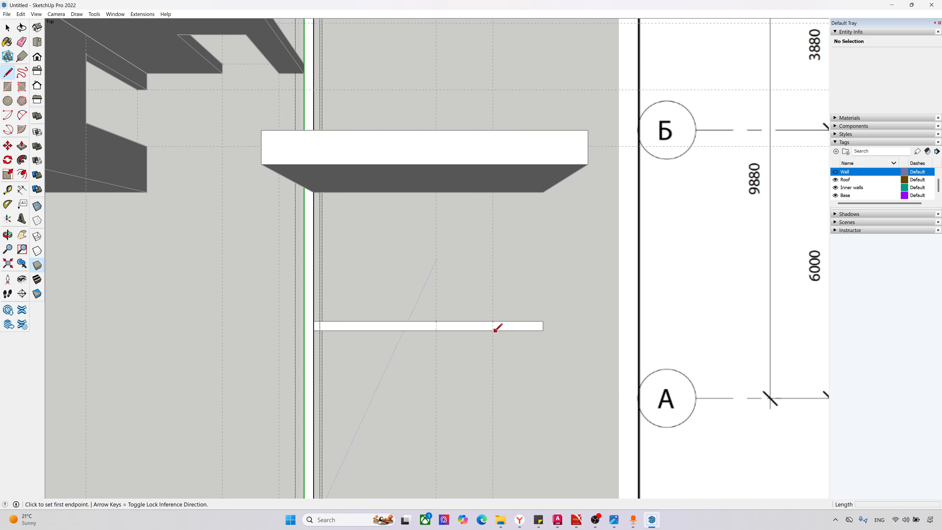
{"action": "left_click", "coordinate": [493, 321]}
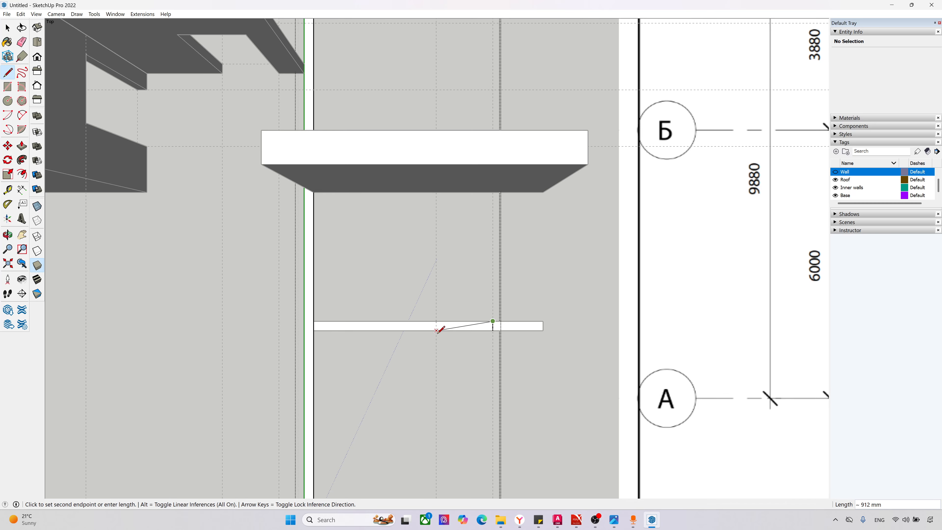
{"action": "key", "text": "Escape"}
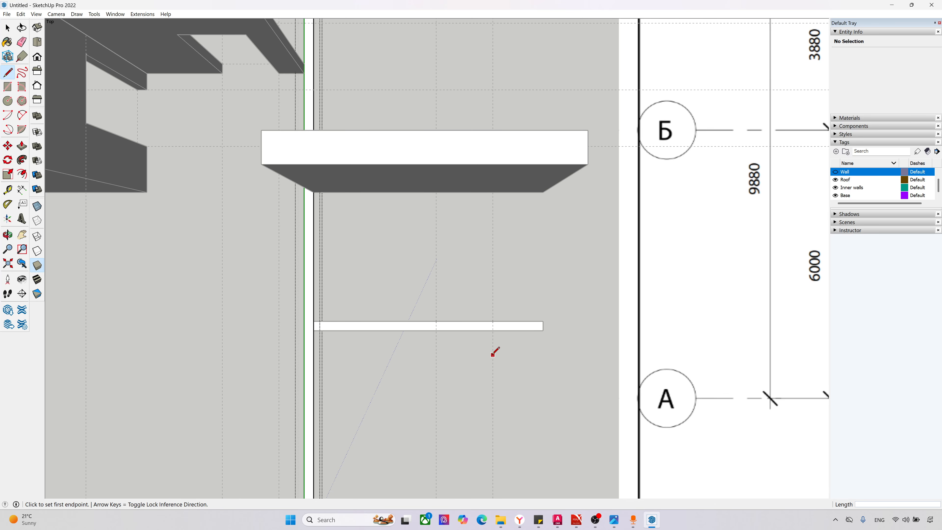
{"action": "key", "text": "space"}
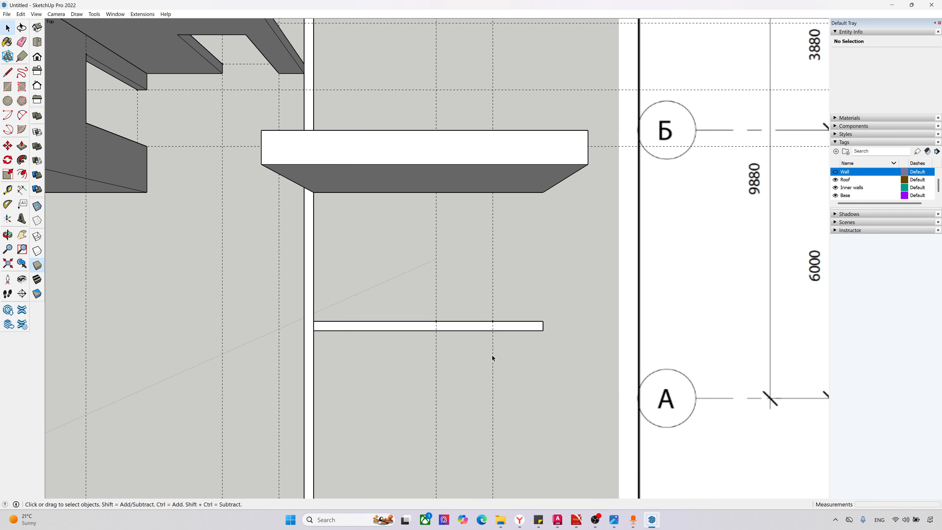
Step: Open the southern thin cross partition's group and draw two lines across its strip at the door guides
{"action": "left_click", "coordinate": [473, 330]}
{"action": "double_click", "coordinate": [474, 330]}
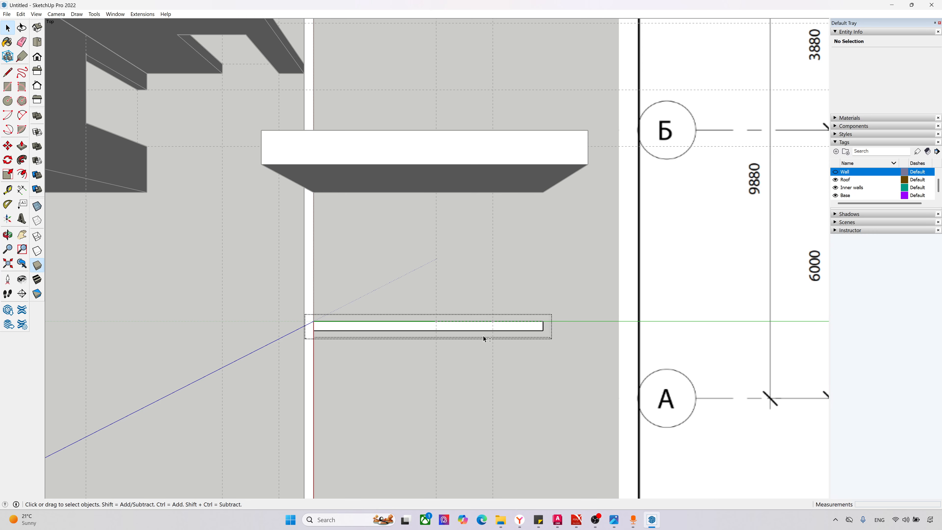
{"action": "key", "text": "l"}
{"action": "left_click", "coordinate": [493, 321]}
{"action": "left_click", "coordinate": [493, 330]}
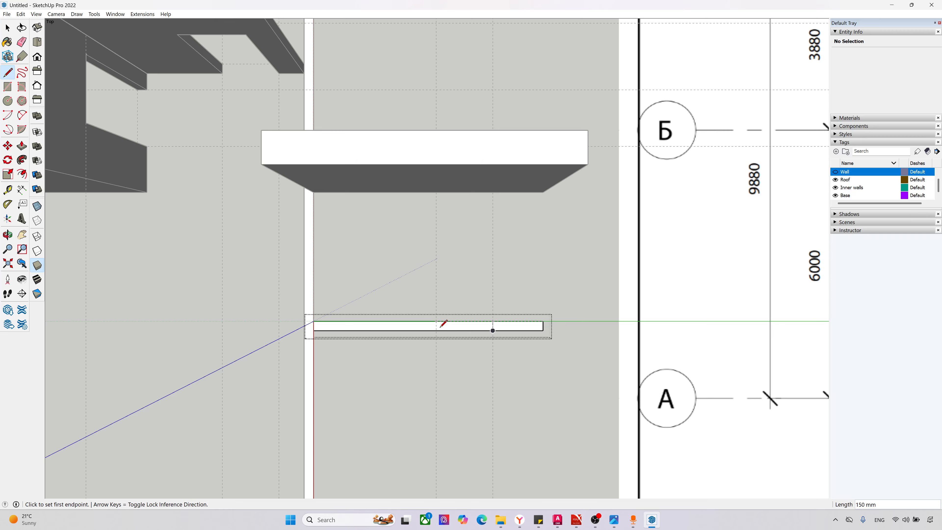
{"action": "left_click", "coordinate": [437, 320]}
{"action": "left_click", "coordinate": [437, 330]}
Step: Push/Pull the strip's faces on both sides of the door gap up to the top of the thick partition
{"action": "key", "text": "p"}
{"action": "left_click", "coordinate": [520, 326]}
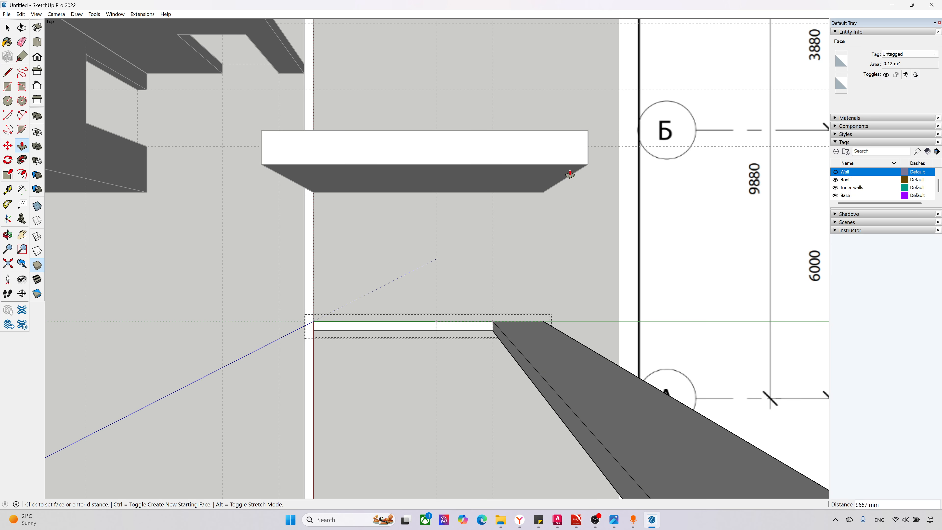
{"action": "left_click", "coordinate": [586, 163]}
{"action": "left_click", "coordinate": [393, 331]}
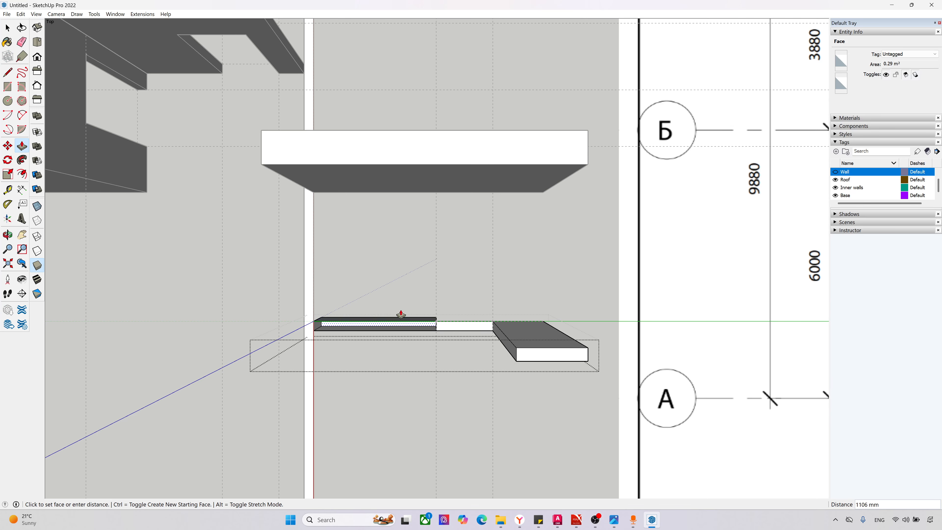
{"action": "left_click", "coordinate": [583, 158]}
Step: Place a guide point 2100 mm up the jamb edge from the base of the cross partition's door gap
{"action": "scroll", "coordinate": [478, 410], "scroll_direction": "down", "scroll_amount": 2}
{"action": "middle_click_drag", "start_coordinate": [477, 410], "coordinate": [285, 59]}
{"action": "middle_click_drag", "start_coordinate": [322, 219], "coordinate": [307, 197]}
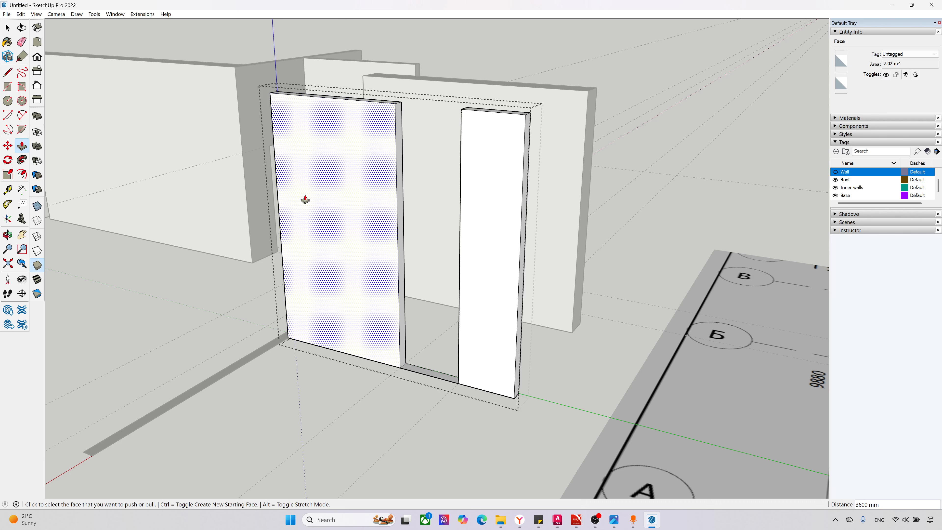
{"action": "left_click", "coordinate": [7, 189]}
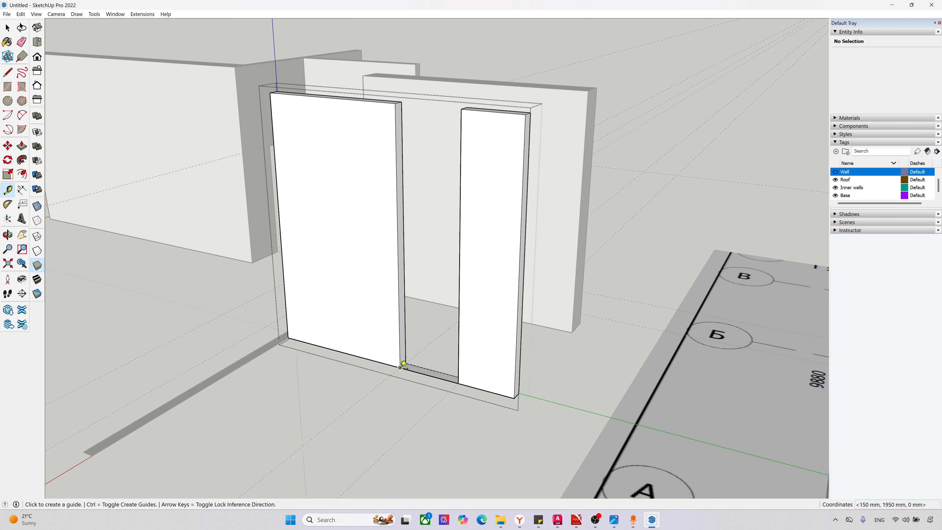
{"action": "left_click", "coordinate": [404, 363]}
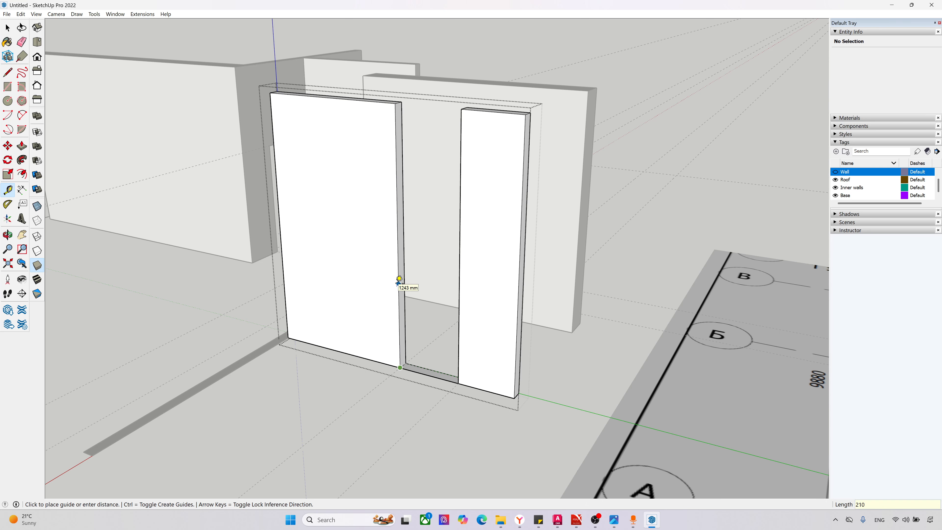
{"action": "type", "text": "2100"}
{"action": "key", "text": "Return"}
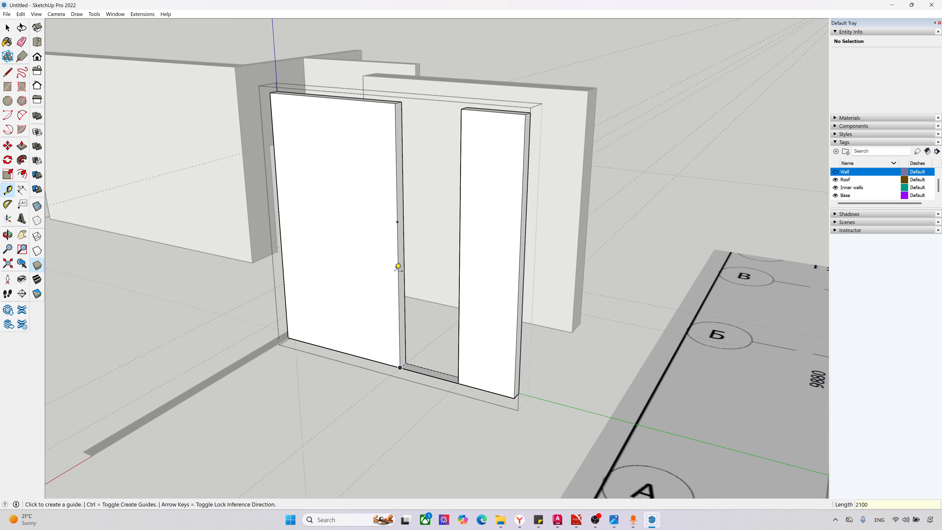
Step: Split the jamb face with a line at the guide point and Push/Pull its upper part to the opposite jamb
{"action": "scroll", "coordinate": [400, 227], "scroll_direction": "up", "scroll_amount": 2}
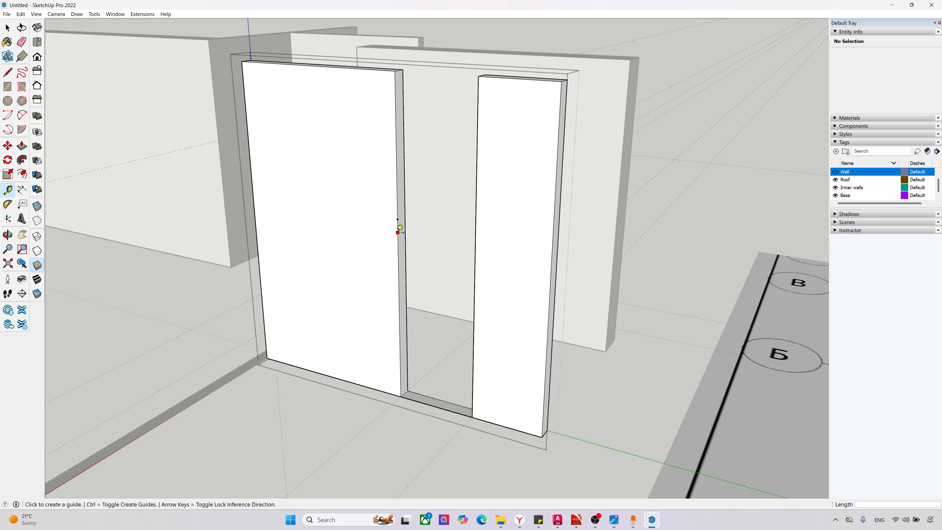
{"action": "key", "text": "l"}
{"action": "left_click", "coordinate": [399, 219]}
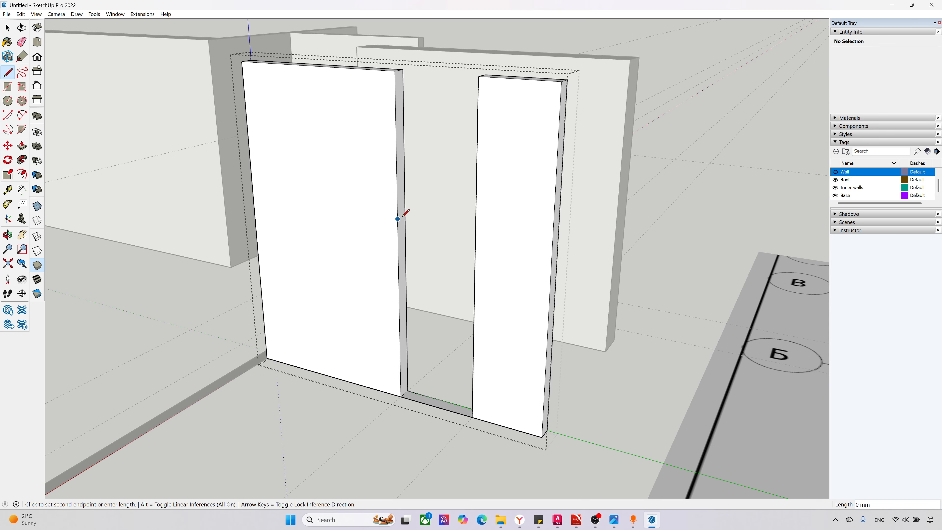
{"action": "left_click", "coordinate": [404, 215]}
{"action": "key", "text": "p"}
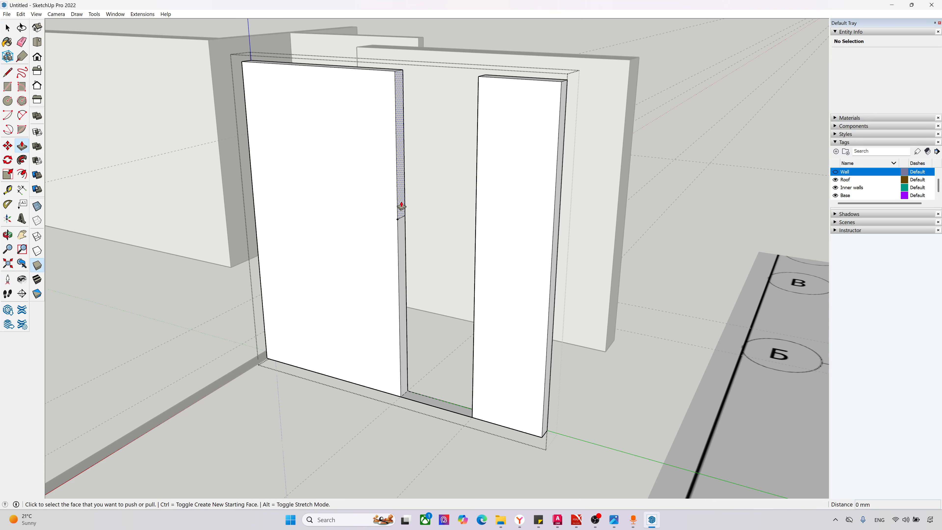
{"action": "left_click", "coordinate": [401, 209]}
{"action": "middle_click_drag", "start_coordinate": [652, 165], "coordinate": [378, 165], "text": "shift"}
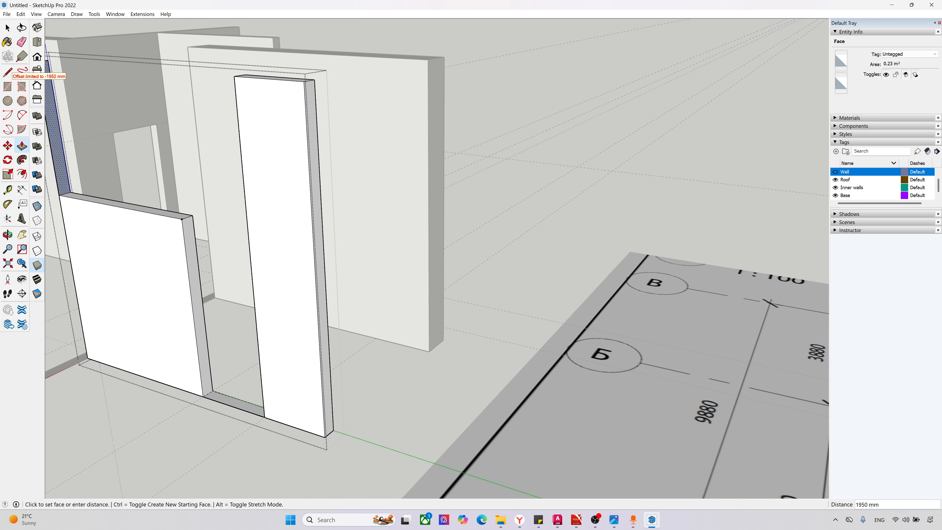
{"action": "left_click", "coordinate": [236, 78]}
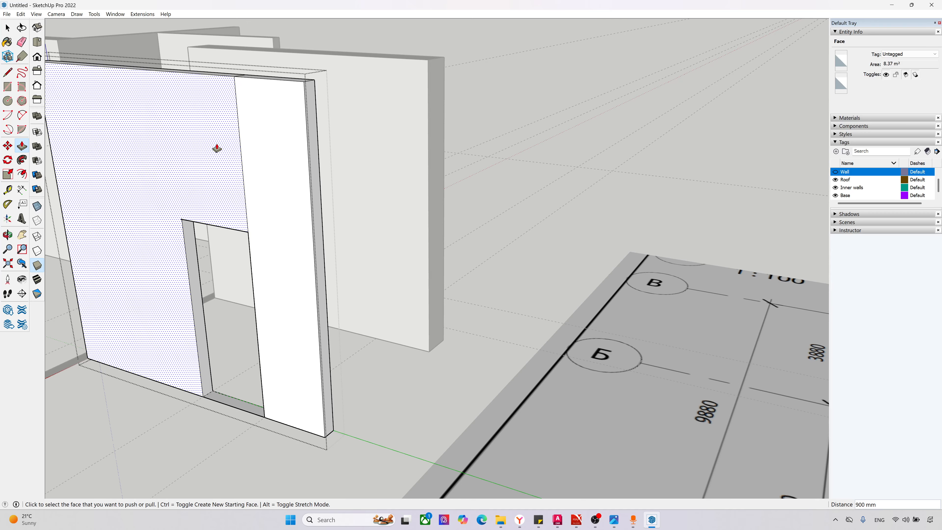
Step: Erase the vertical seam edge on the wall face above the cross partition's door opening
{"action": "scroll", "coordinate": [217, 149], "scroll_direction": "up", "scroll_amount": 1}
{"action": "key", "text": "e"}
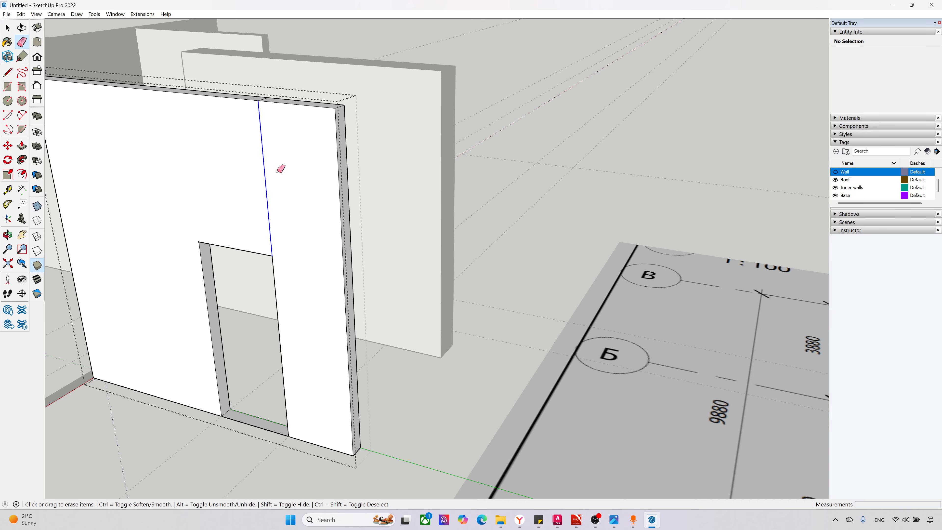
{"action": "left_click", "coordinate": [278, 171]}
{"action": "mouse_move", "coordinate": [265, 132]}
{"action": "middle_mouse_down"}
{"action": "mouse_move", "coordinate": [282, 285]}
{"action": "mouse_move", "coordinate": [204, 297]}
{"action": "mouse_move", "coordinate": [114, 290]}
{"action": "mouse_move", "coordinate": [233, 151]}
{"action": "middle_mouse_up"}
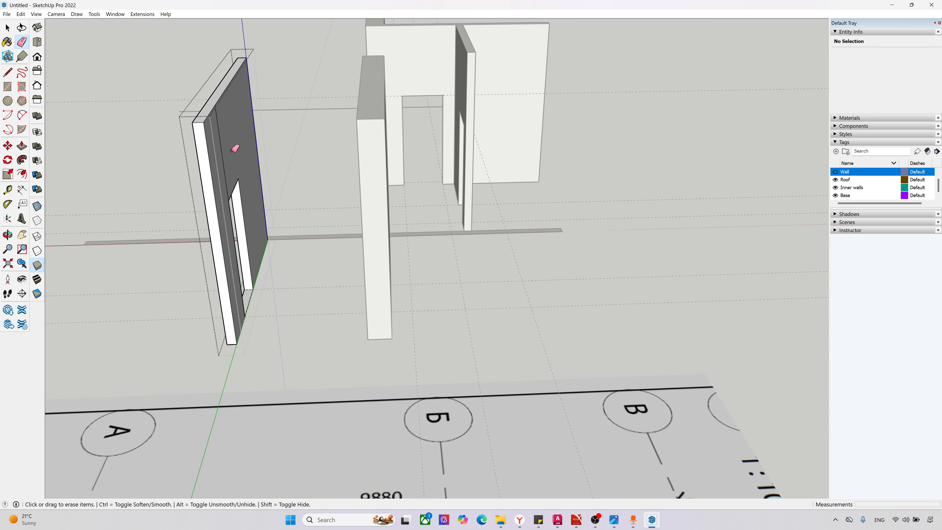
Step: Erase the leftover threshold across the cross partition's door opening
{"action": "middle_click_drag", "start_coordinate": [190, 221], "coordinate": [543, 219]}
{"action": "scroll", "coordinate": [500, 365], "scroll_direction": "up", "scroll_amount": 3}
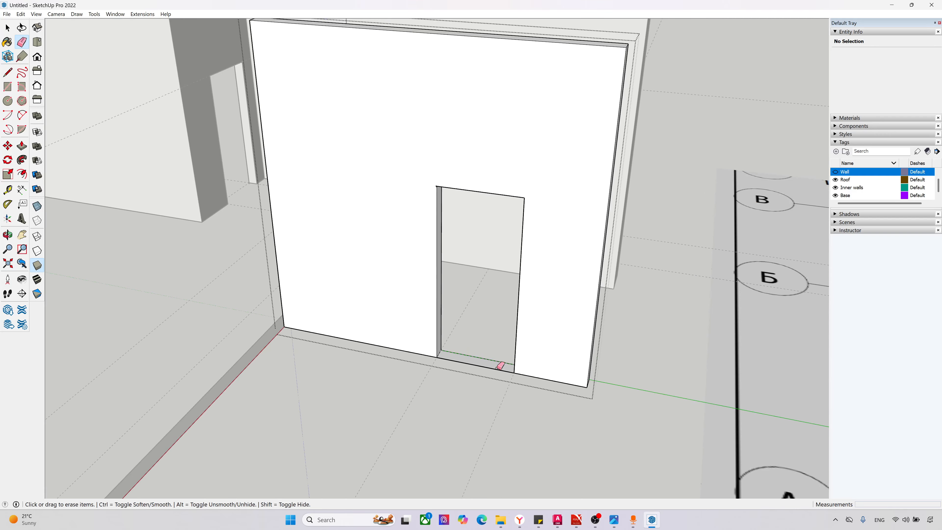
{"action": "left_click", "coordinate": [477, 343]}
{"action": "scroll", "coordinate": [460, 394], "scroll_direction": "down", "scroll_amount": 6}
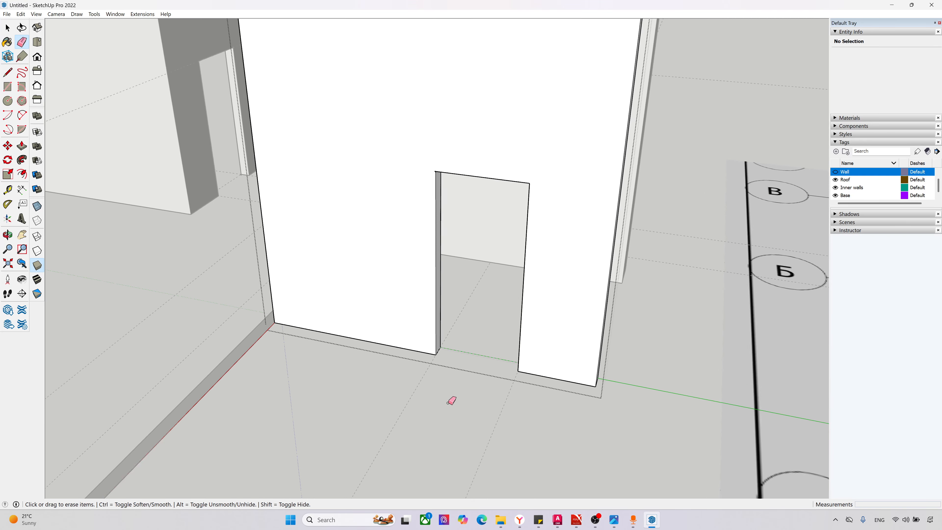
{"action": "scroll", "coordinate": [458, 255], "scroll_direction": "up", "scroll_amount": 5}
{"action": "scroll", "coordinate": [455, 257], "scroll_direction": "up", "scroll_amount": 4}
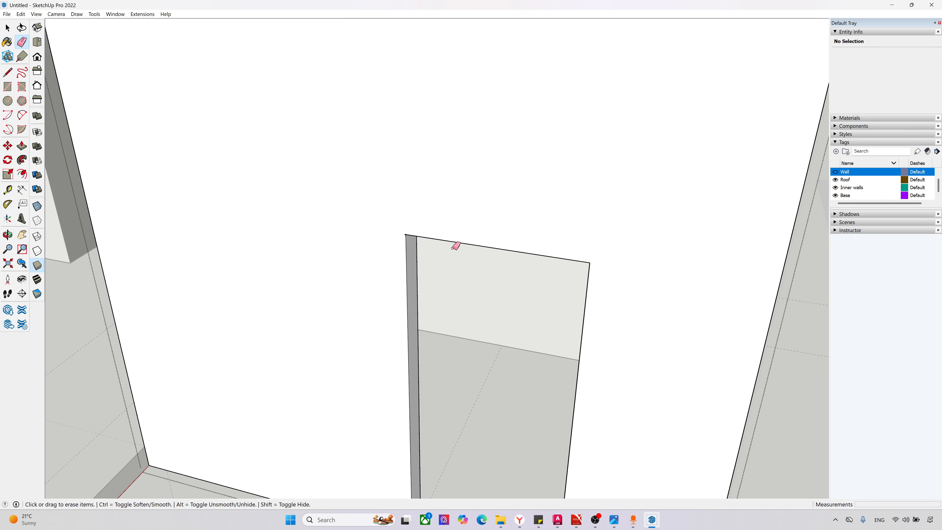
{"action": "scroll", "coordinate": [452, 260], "scroll_direction": "down", "scroll_amount": 4}
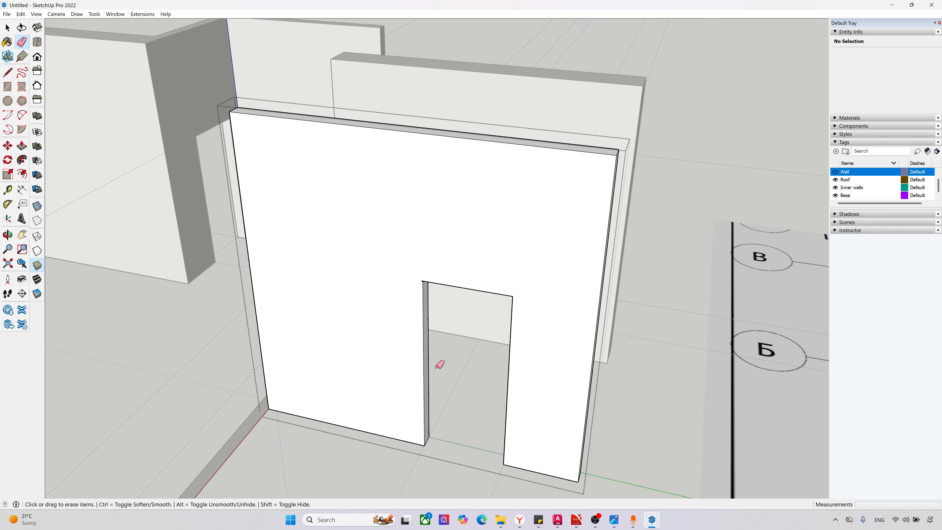
Step: Open the long thin wall's group and draw lines across its strip at the two door guides north of the thick partition
{"action": "key", "text": "space"}
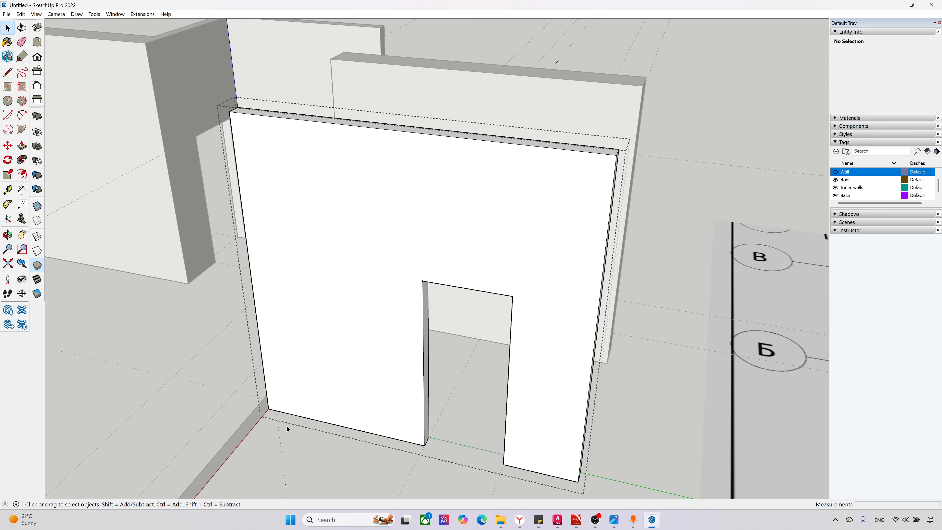
{"action": "left_click", "coordinate": [258, 418]}
{"action": "double_click", "coordinate": [258, 418]}
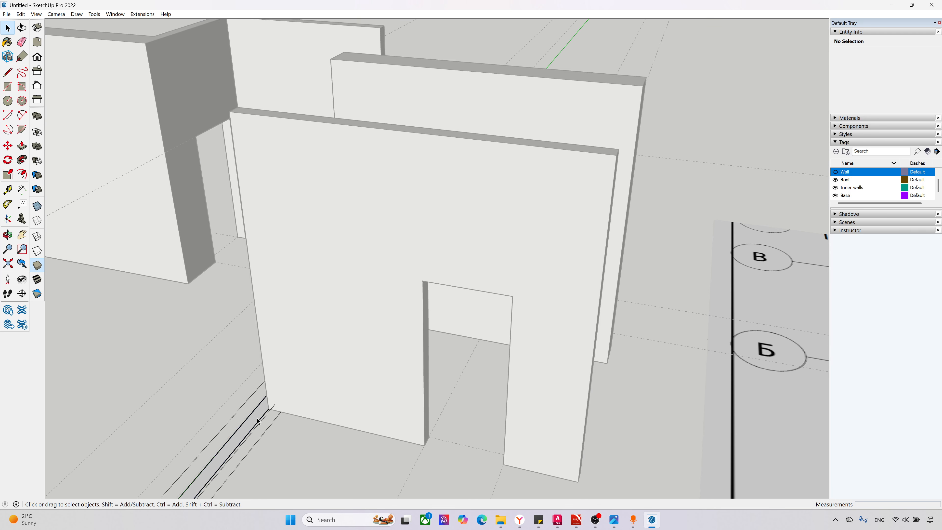
{"action": "key", "text": "F2"}
{"action": "scroll", "coordinate": [281, 226], "scroll_direction": "down", "scroll_amount": 4}
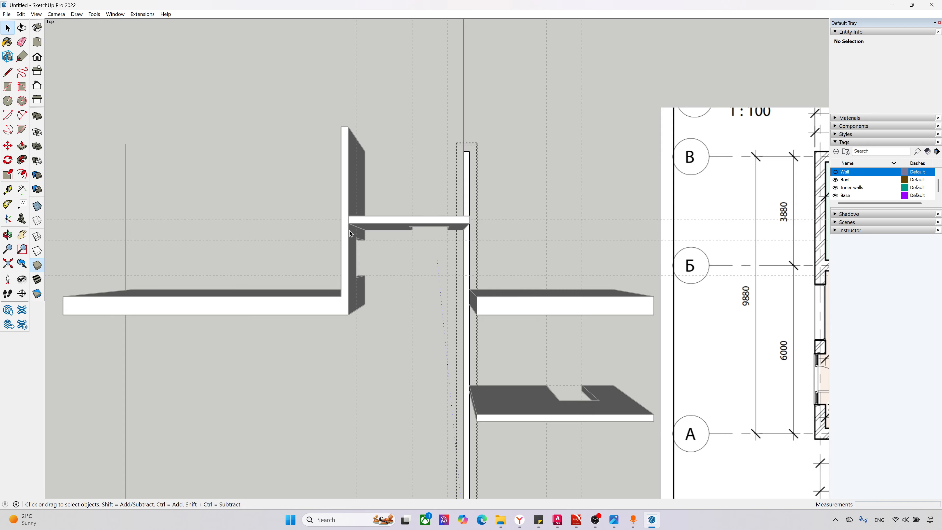
{"action": "scroll", "coordinate": [594, 237], "scroll_direction": "up", "scroll_amount": 4}
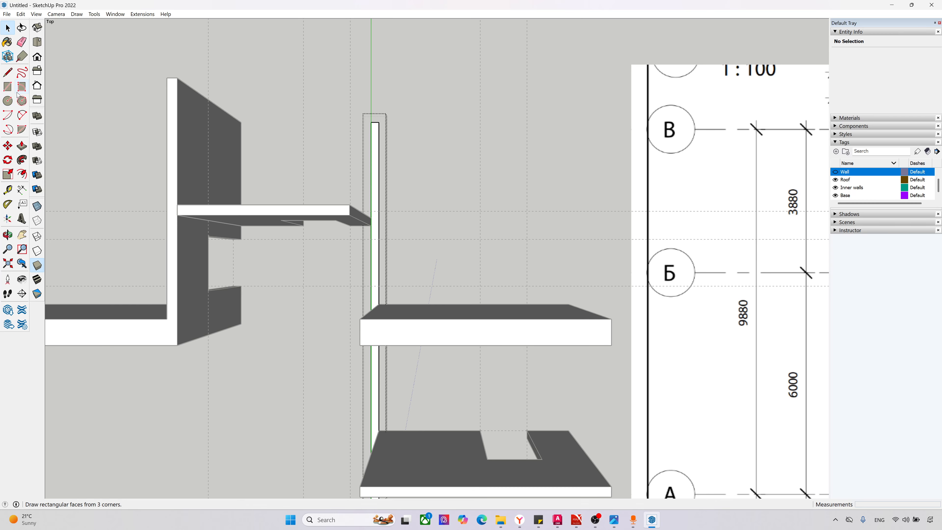
{"action": "left_click", "coordinate": [8, 72]}
{"action": "left_click", "coordinate": [371, 239]}
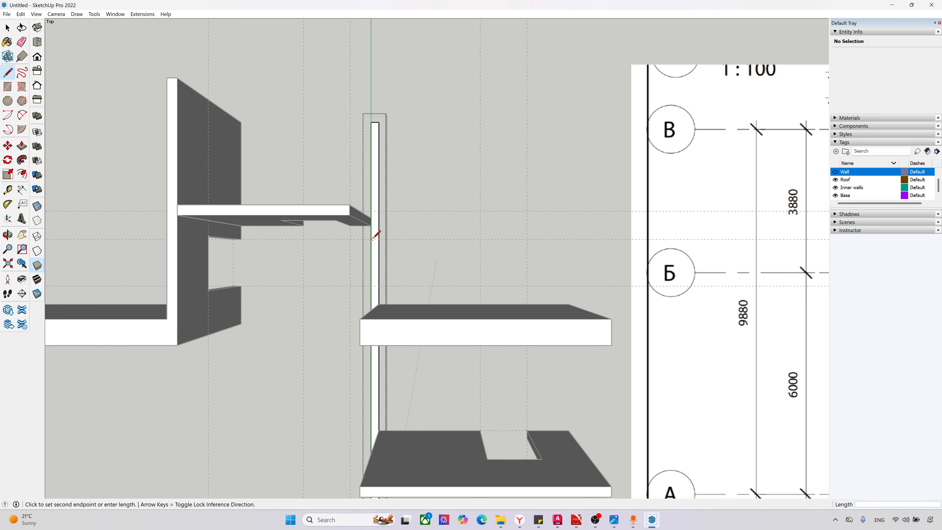
{"action": "left_click", "coordinate": [379, 239]}
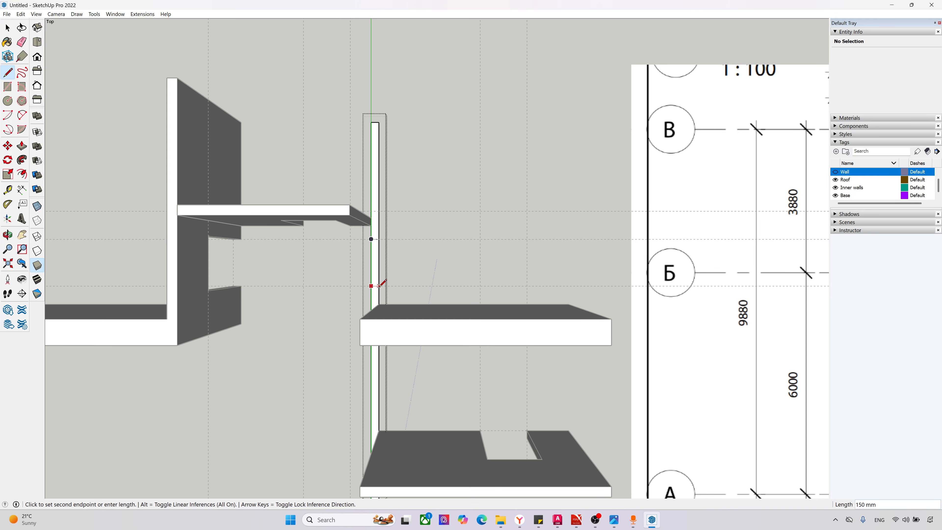
Step: Push/Pull the long strip's face south of the door gap up to the top of the thick partition
{"action": "middle_click_drag", "start_coordinate": [379, 294], "coordinate": [614, 77]}
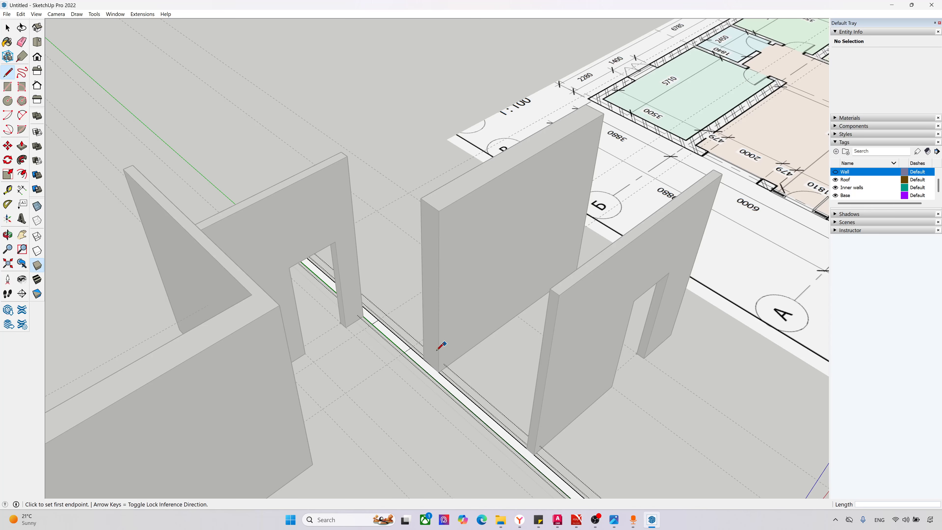
{"action": "scroll", "coordinate": [437, 351], "scroll_direction": "up", "scroll_amount": 2}
{"action": "key", "text": "p"}
{"action": "left_click", "coordinate": [428, 376]}
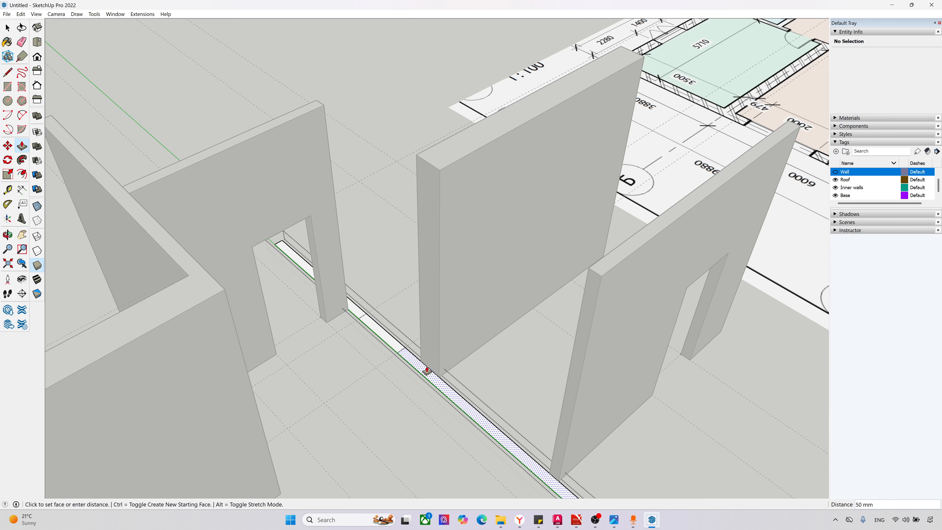
{"action": "left_click", "coordinate": [440, 168]}
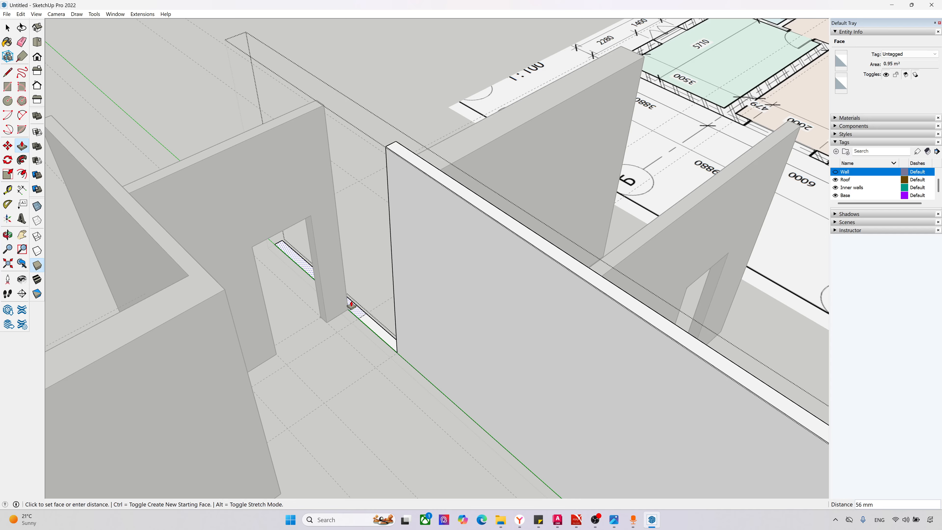
Step: Push/Pull the long strip's face north of the door gap up to the top of the raised section, 3600 mm
{"action": "left_click", "coordinate": [347, 309]}
{"action": "left_click", "coordinate": [389, 147]}
{"action": "middle_click_drag", "start_coordinate": [368, 189], "coordinate": [394, 186]}
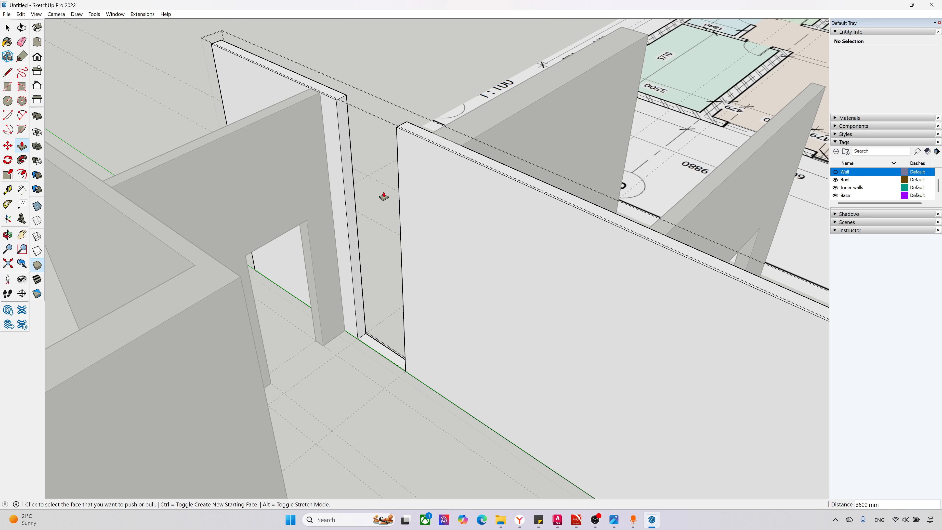
Step: Mark a height of 2100 mm on the door gap's north jamb and draw a line across the jamb there
{"action": "key", "text": "t"}
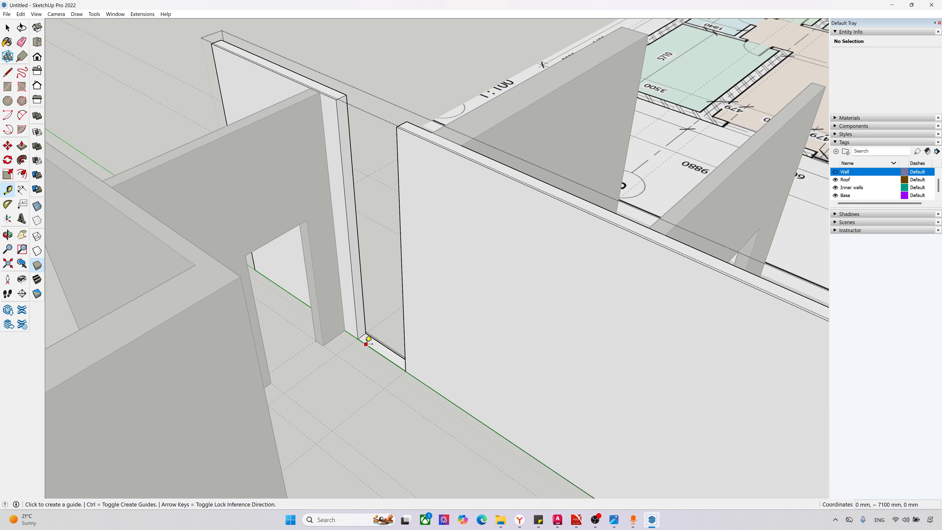
{"action": "left_click", "coordinate": [358, 338]}
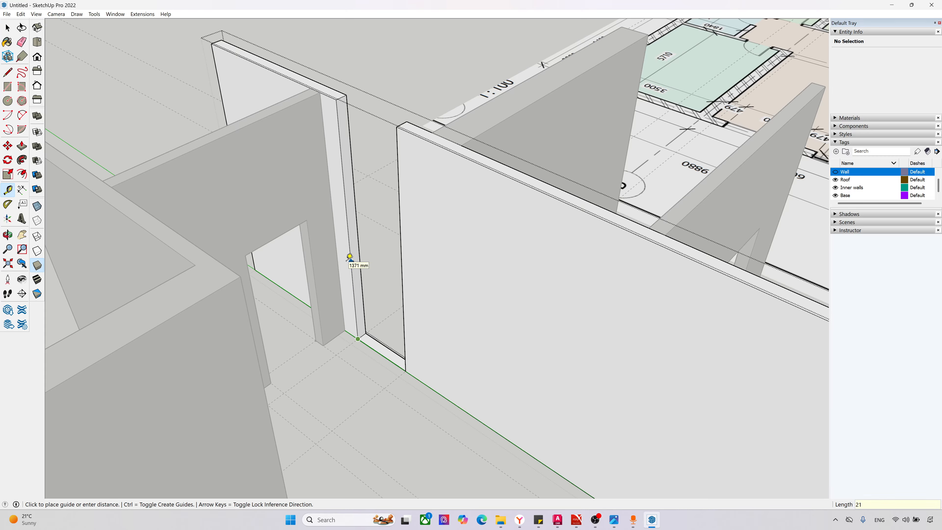
{"action": "key", "text": "Return"}
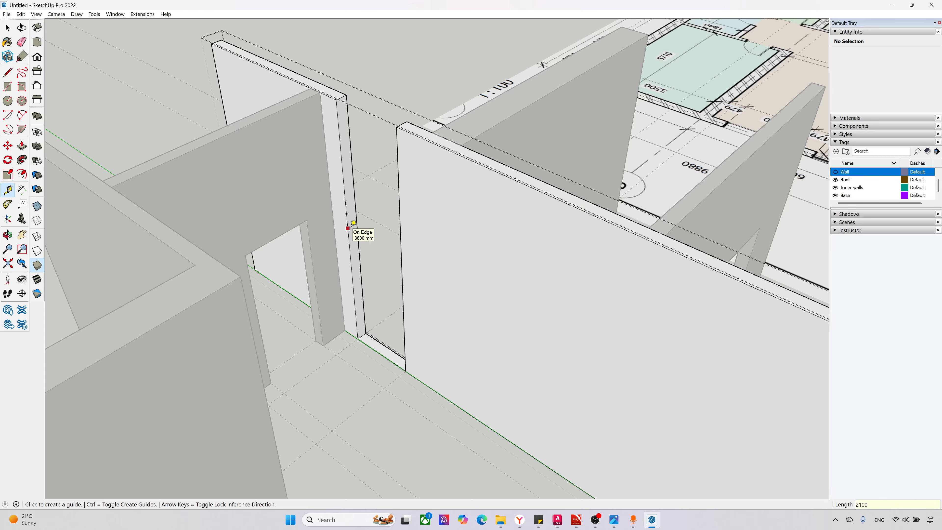
{"action": "key", "text": "l"}
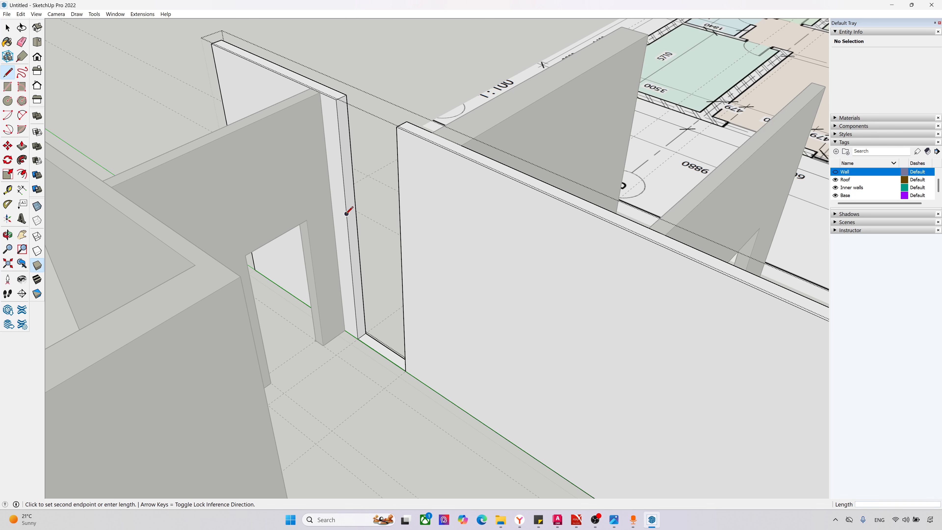
Step: Push/Pull the jamb face above the line across the gap to the facing wall end, closing the wall over the door
{"action": "key", "text": "p"}
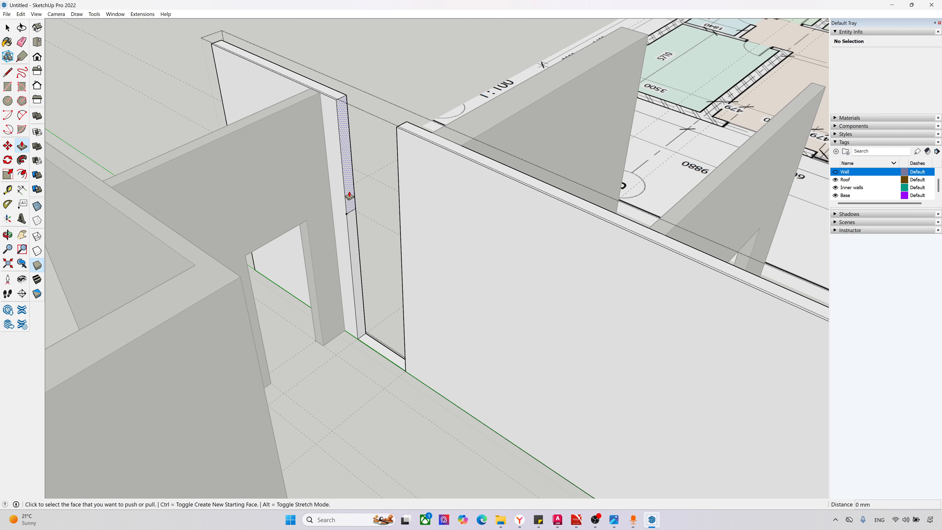
{"action": "left_click", "coordinate": [350, 199]}
{"action": "left_click", "coordinate": [397, 128]}
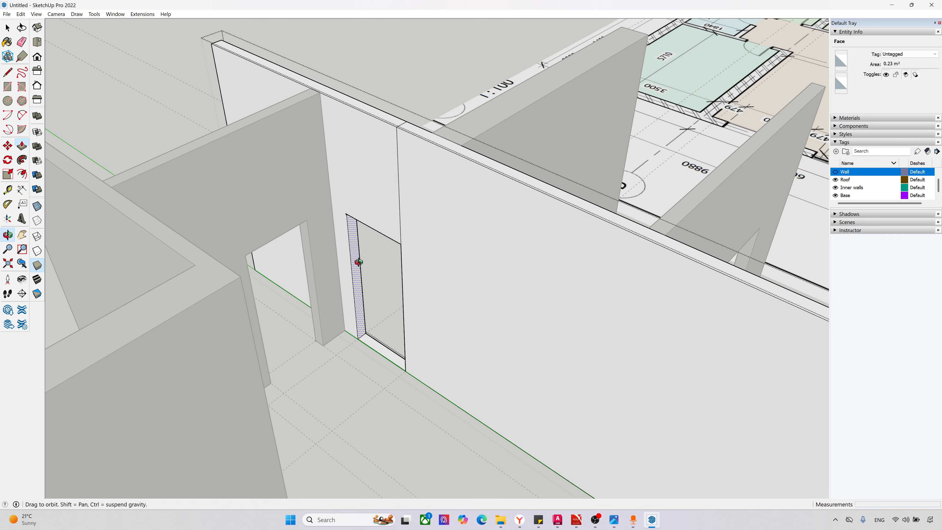
Step: Erase the leftover threshold in the long wall's door opening and the vertical seam edge above it
{"action": "middle_click_drag", "start_coordinate": [358, 261], "coordinate": [379, 261]}
{"action": "key", "text": "e"}
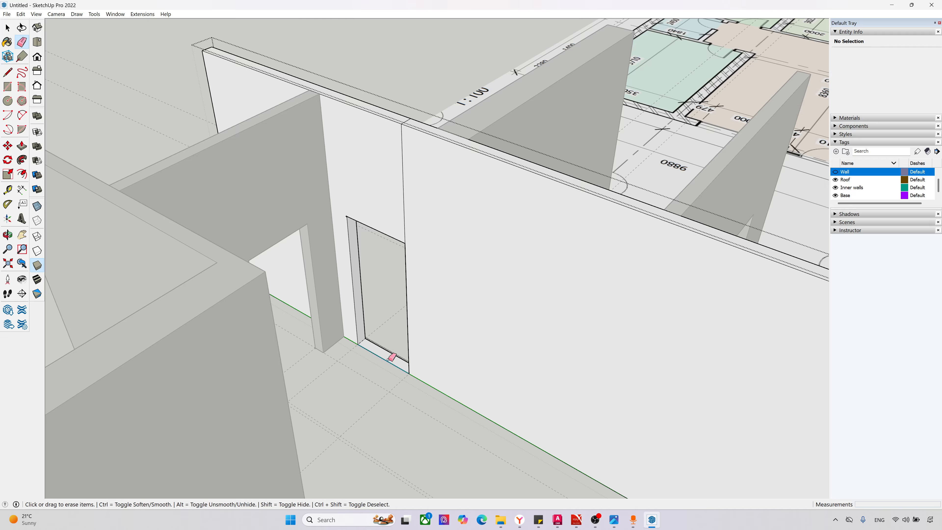
{"action": "left_click", "coordinate": [397, 335]}
{"action": "left_click", "coordinate": [405, 200]}
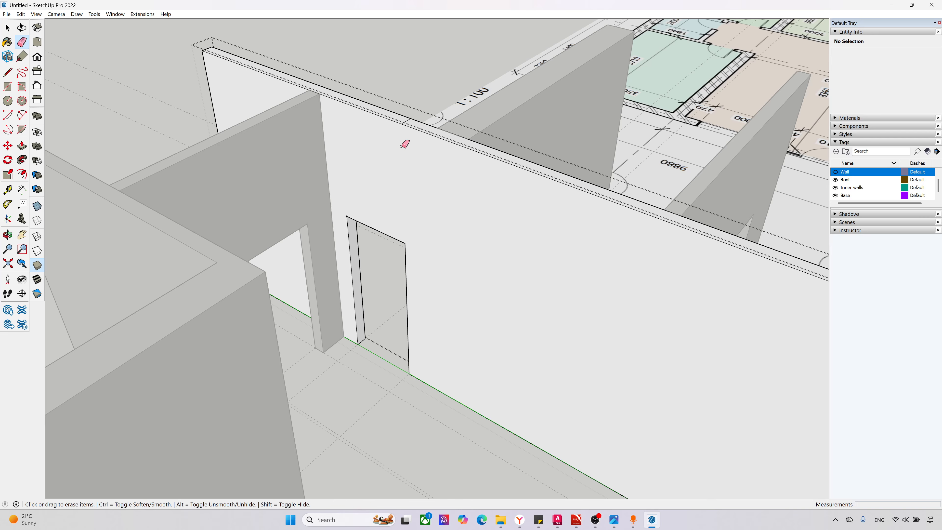
Step: Erase the vertical seam edge above the door opening on the reverse side of the long wall
{"action": "scroll", "coordinate": [408, 126], "scroll_direction": "up", "scroll_amount": 4}
{"action": "scroll", "coordinate": [475, 272], "scroll_direction": "down", "scroll_amount": 4}
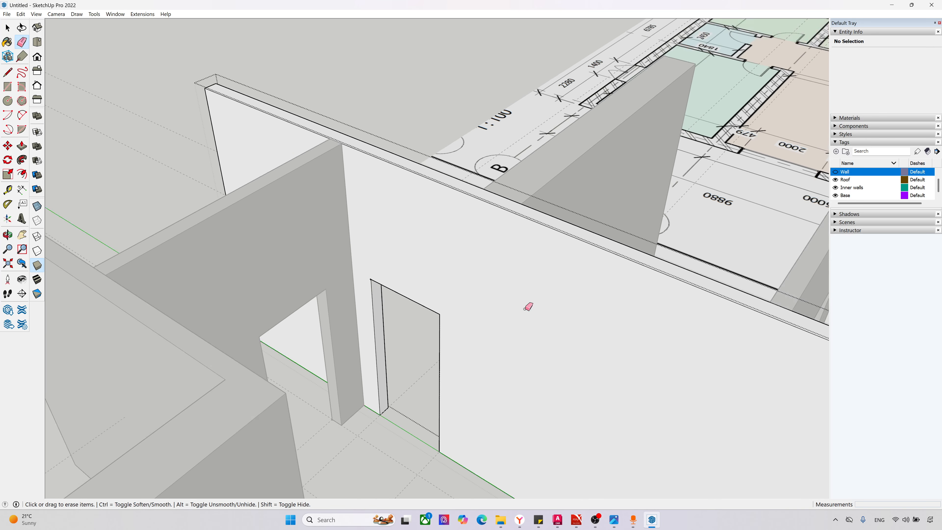
{"action": "middle_click_drag", "start_coordinate": [598, 306], "coordinate": [113, 296]}
{"action": "scroll", "coordinate": [377, 133], "scroll_direction": "up", "scroll_amount": 1}
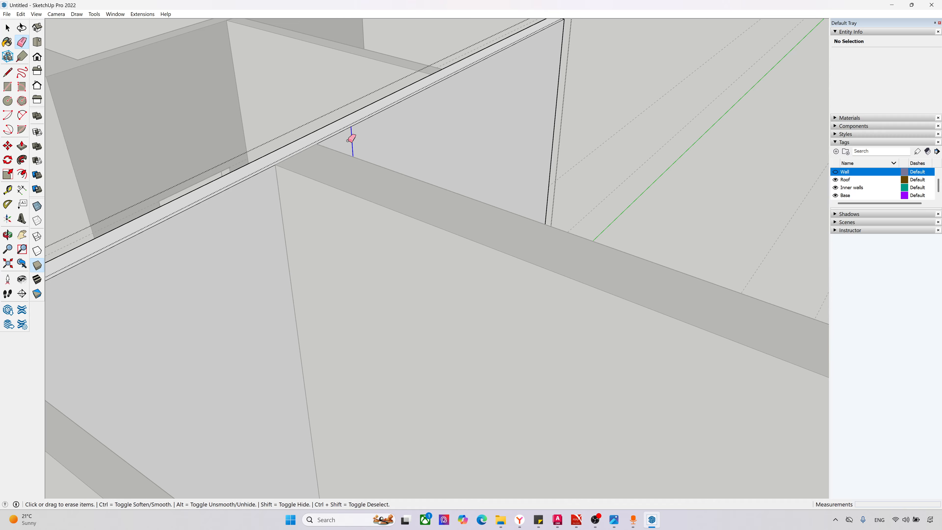
{"action": "scroll", "coordinate": [347, 203], "scroll_direction": "down", "scroll_amount": 6}
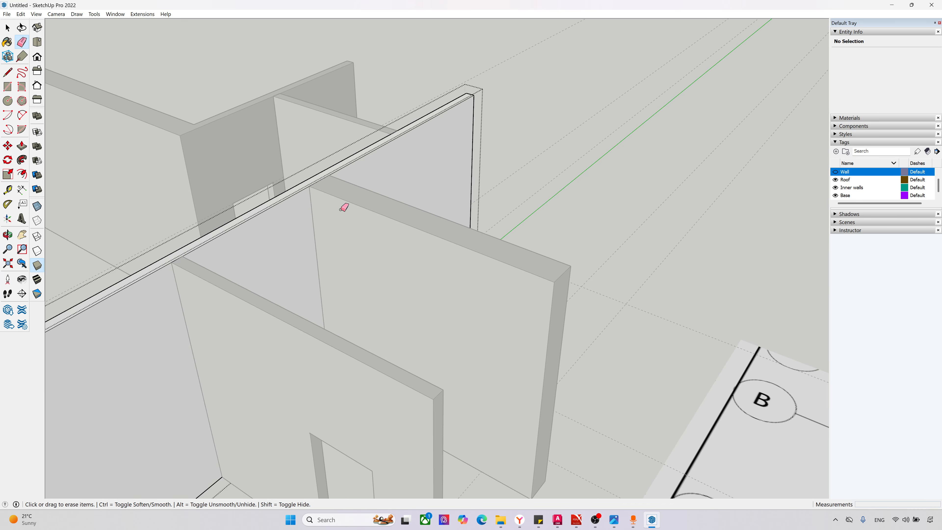
Step: Leave the long wall's group and make the Wall tag visible to show the outer walls around the partitions
{"action": "key", "text": "space"}
{"action": "scroll", "coordinate": [338, 229], "scroll_direction": "down", "scroll_amount": 4}
{"action": "middle_click_drag", "start_coordinate": [328, 248], "coordinate": [664, 227]}
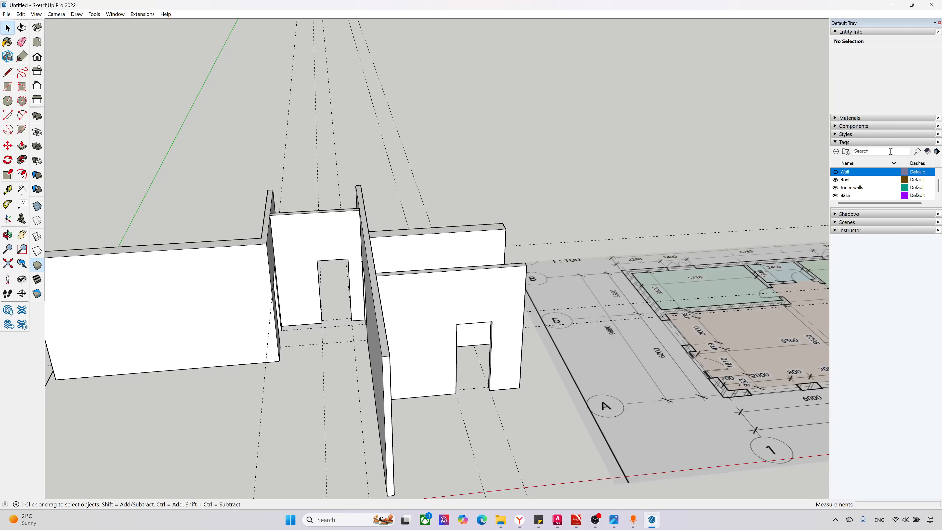
{"action": "scroll", "coordinate": [560, 224], "scroll_direction": "down", "scroll_amount": 6}
{"action": "middle_click_drag", "start_coordinate": [559, 224], "coordinate": [567, 254]}
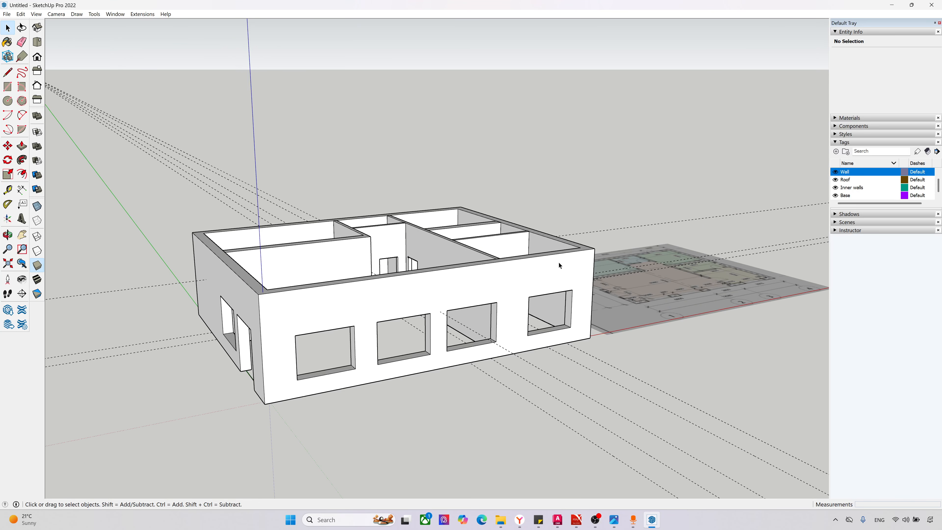